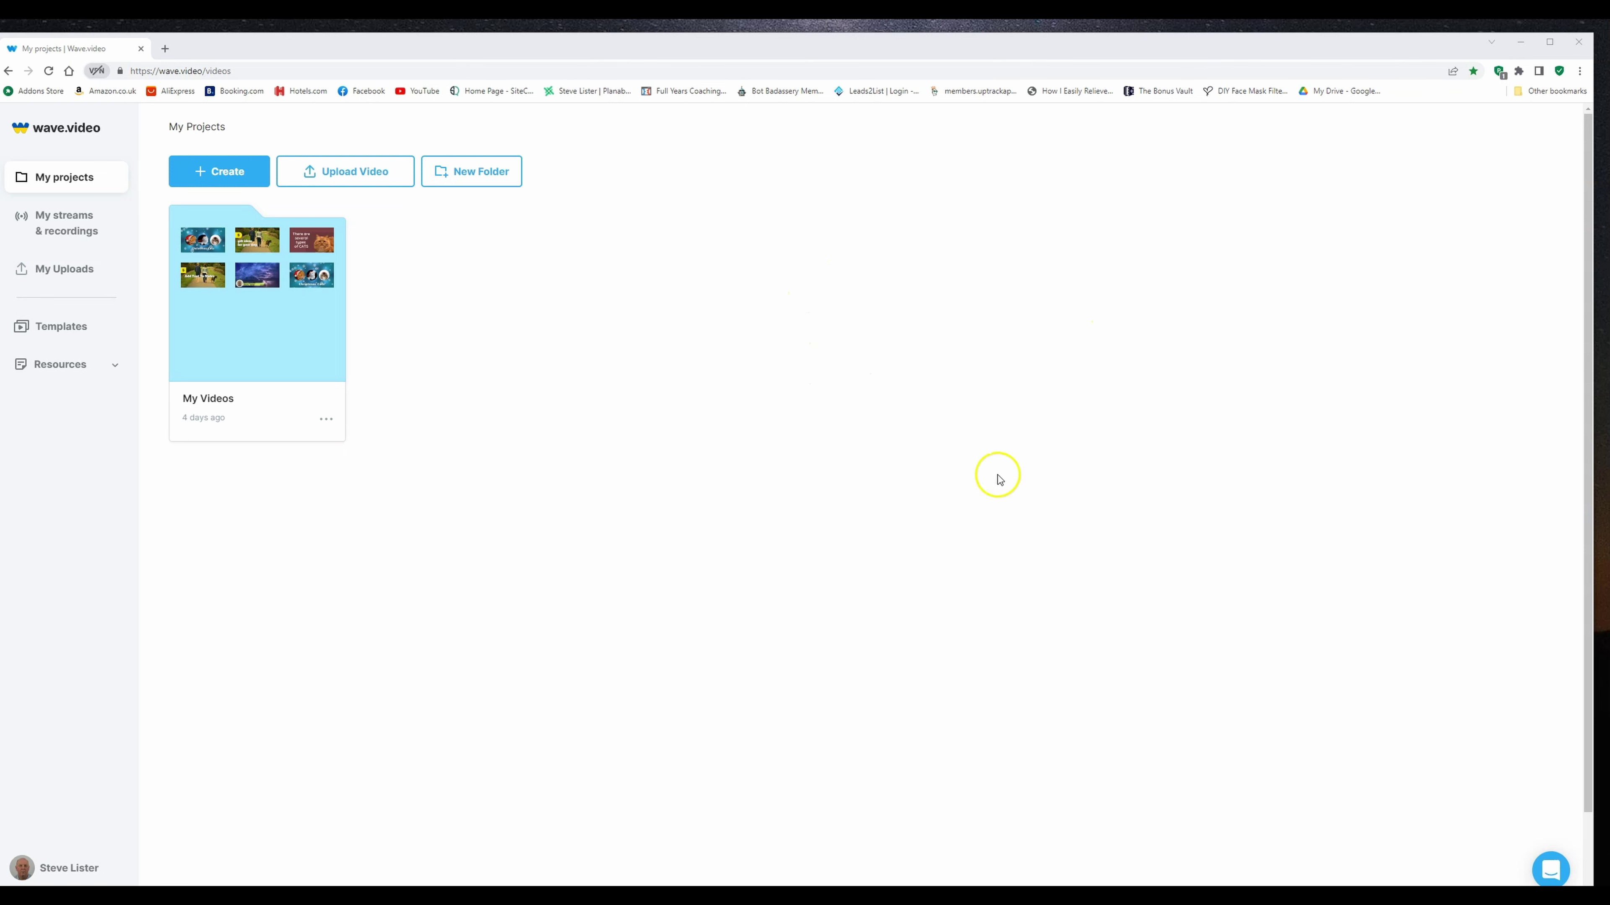
Step: Create a new video project in the Horizontal 16:9 format
click(236, 175)
click(249, 234)
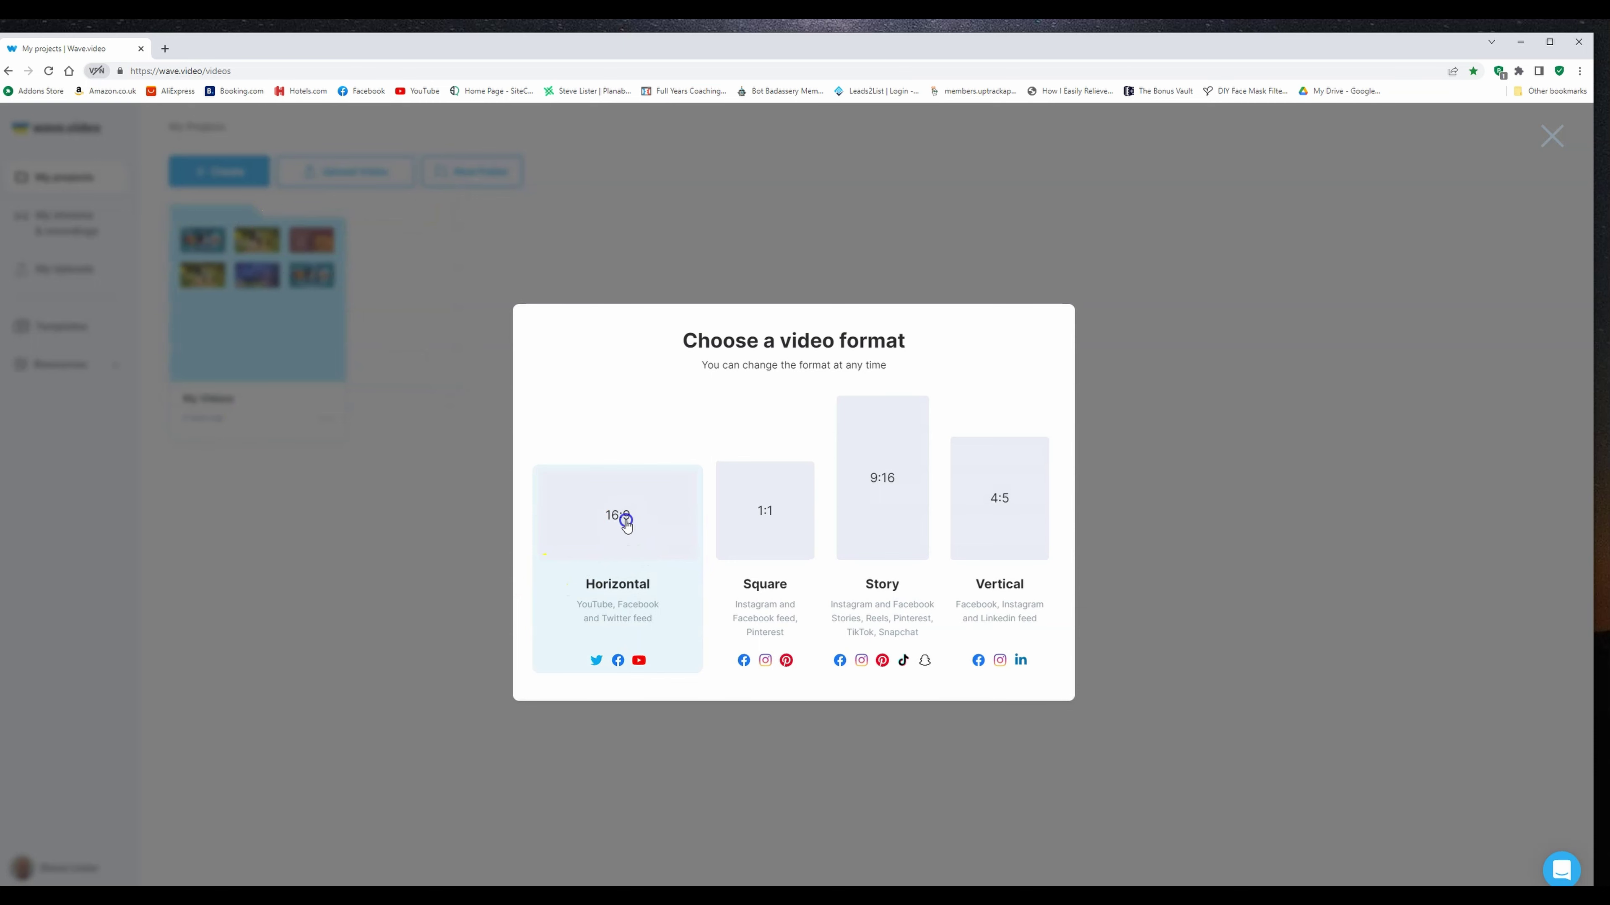
click(626, 521)
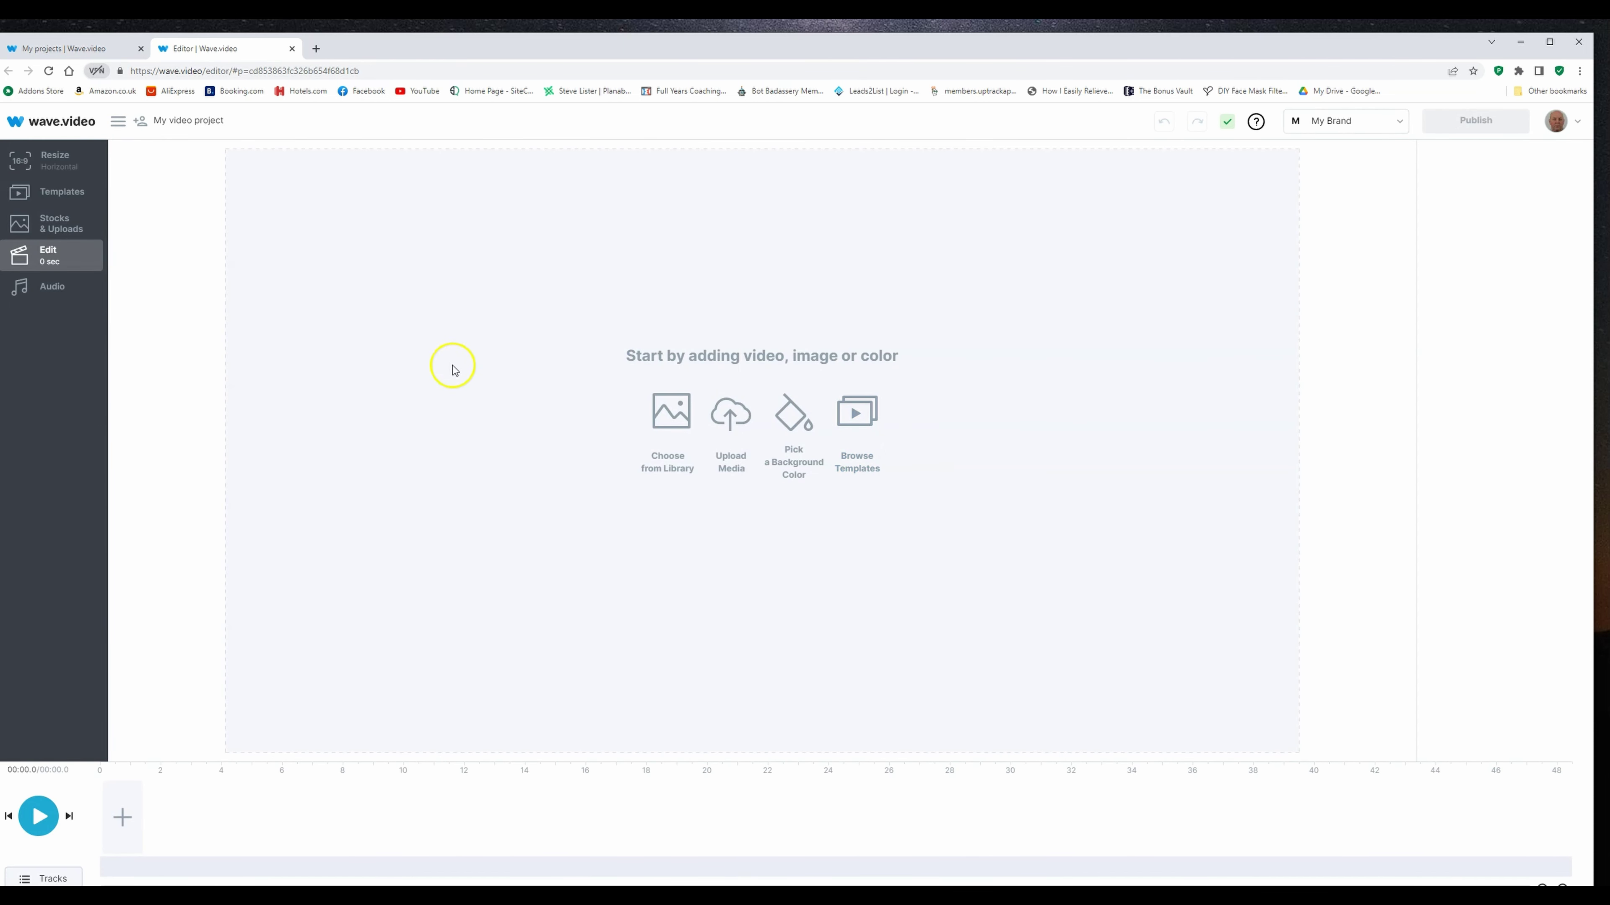
Step: Search the stock media library for "christmas cats"
click(52, 226)
click(815, 233)
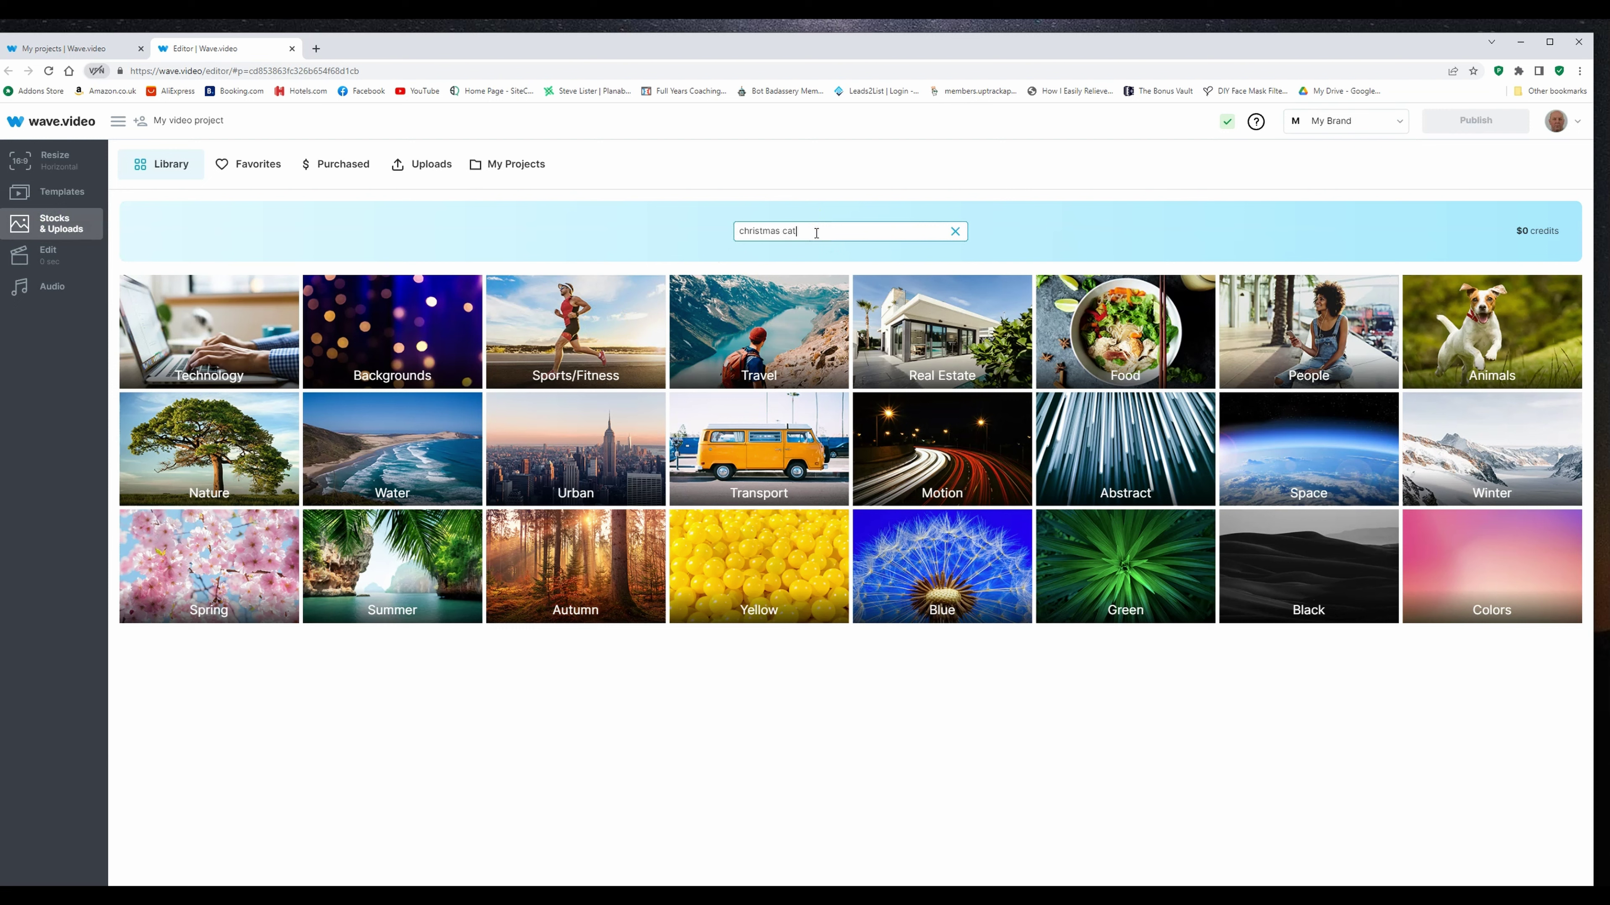
key(Return)
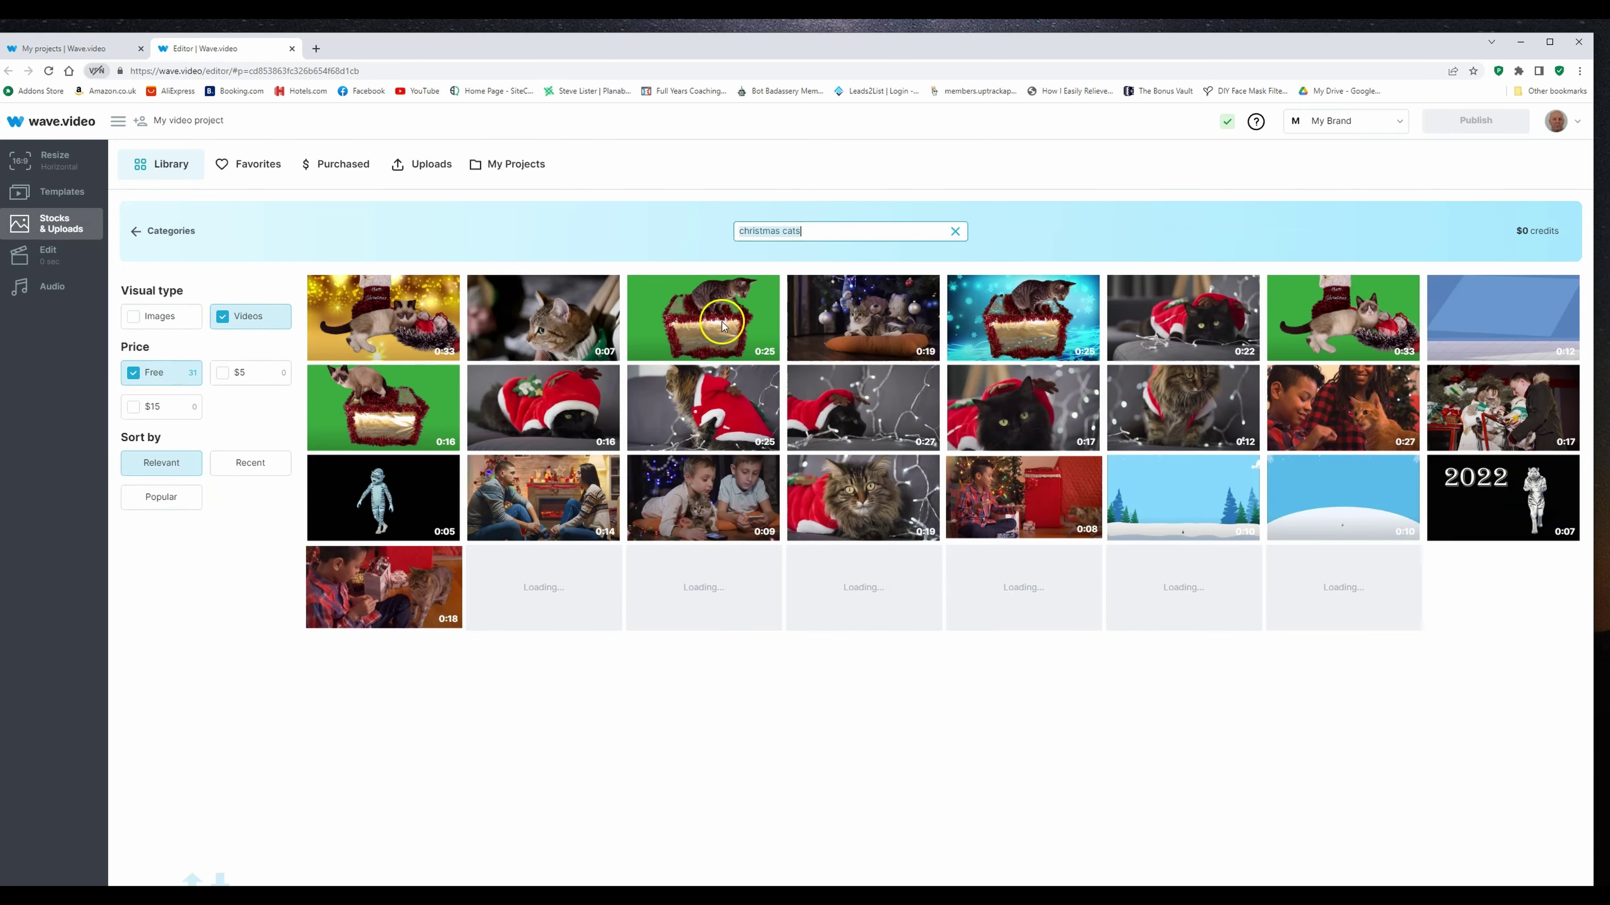
Step: Limit the stock results to images only and add the winking ginger cat in a Santa hat to the video
click(132, 317)
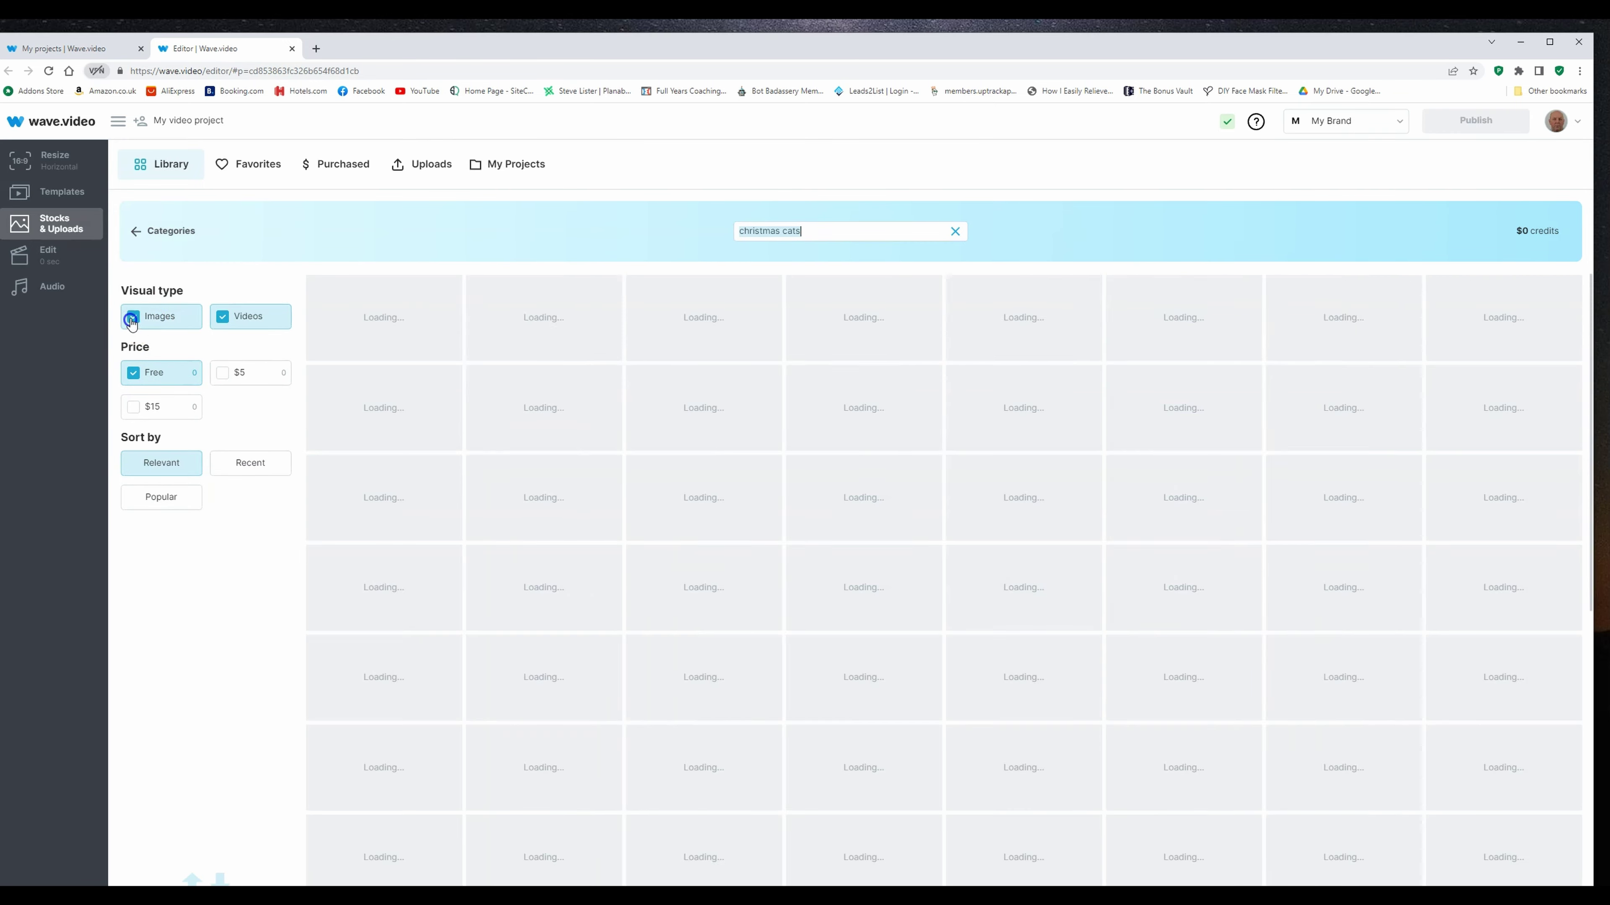
click(222, 318)
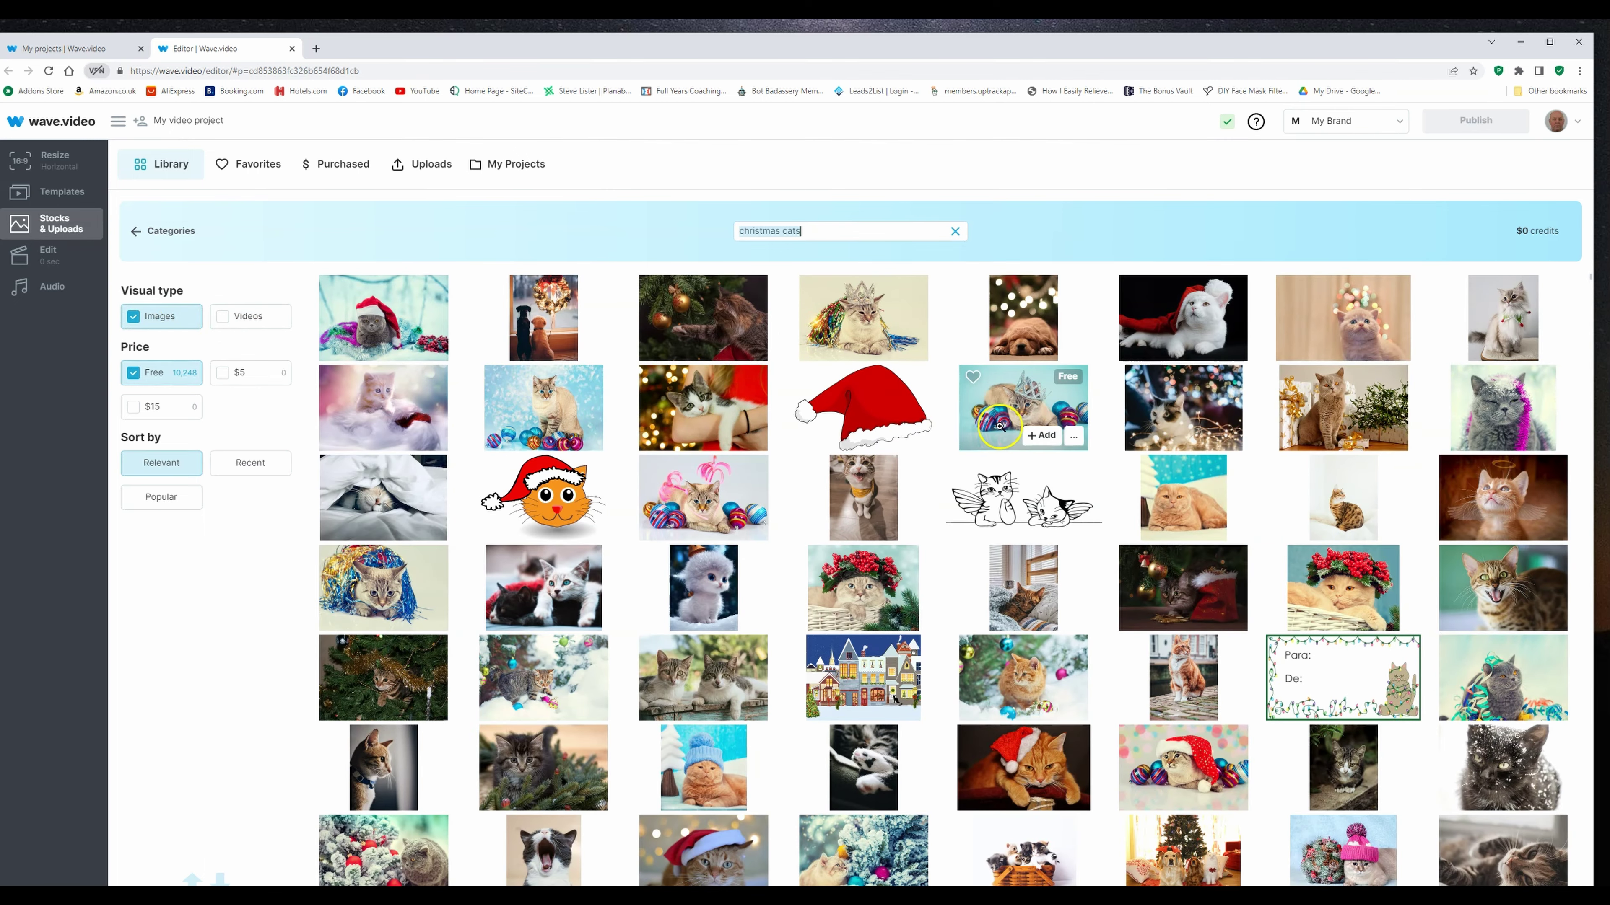
scroll(1002, 431, down, 3)
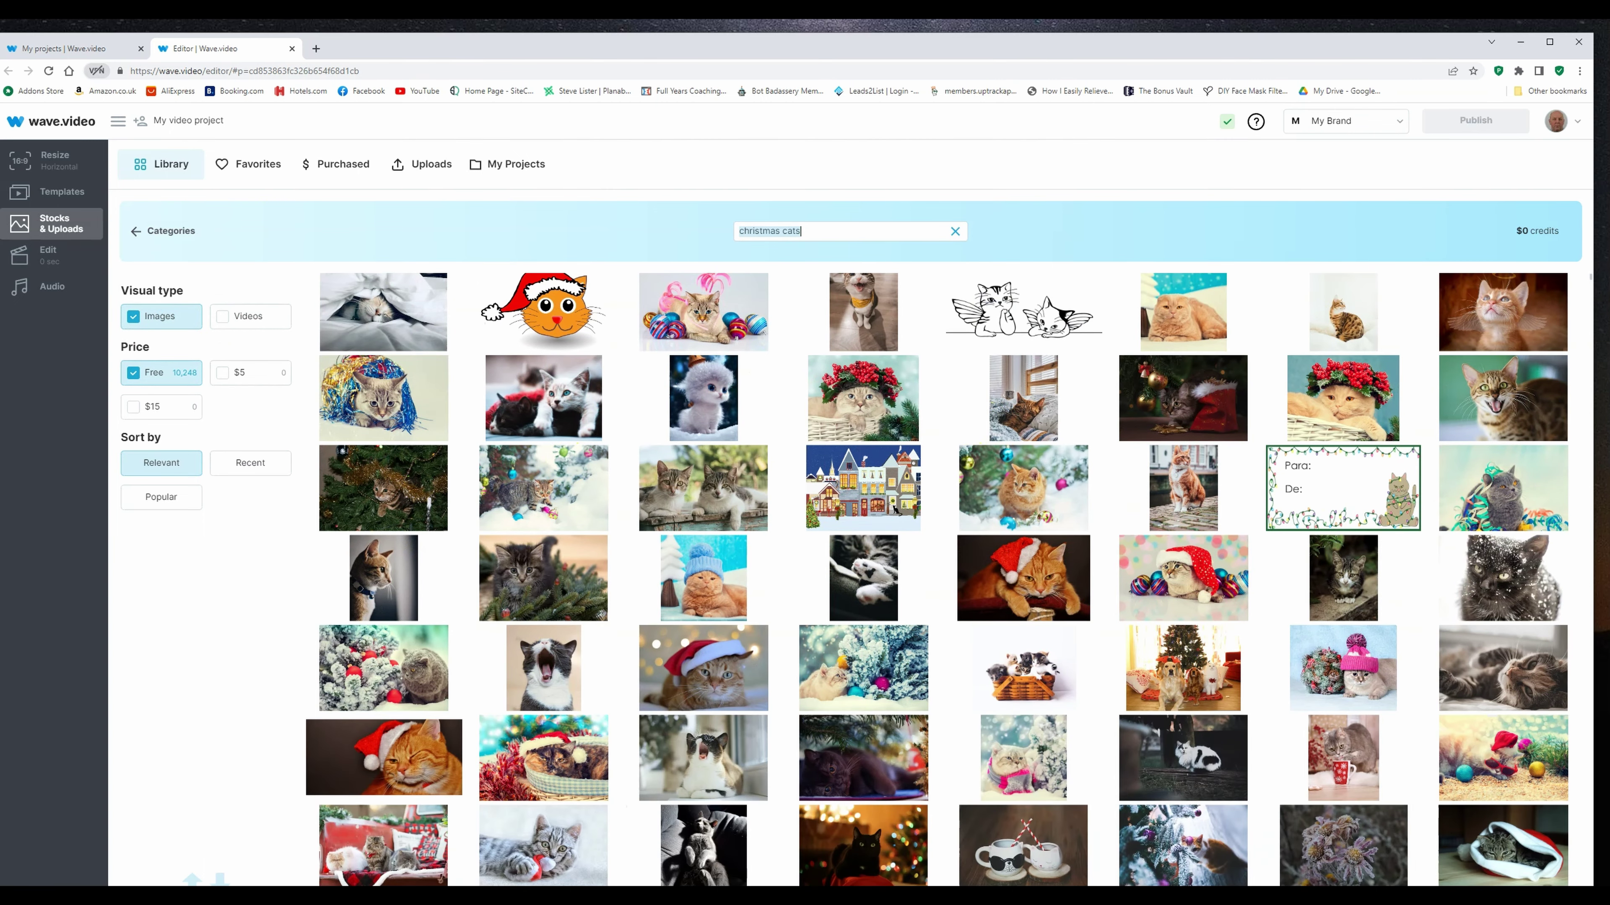
click(410, 781)
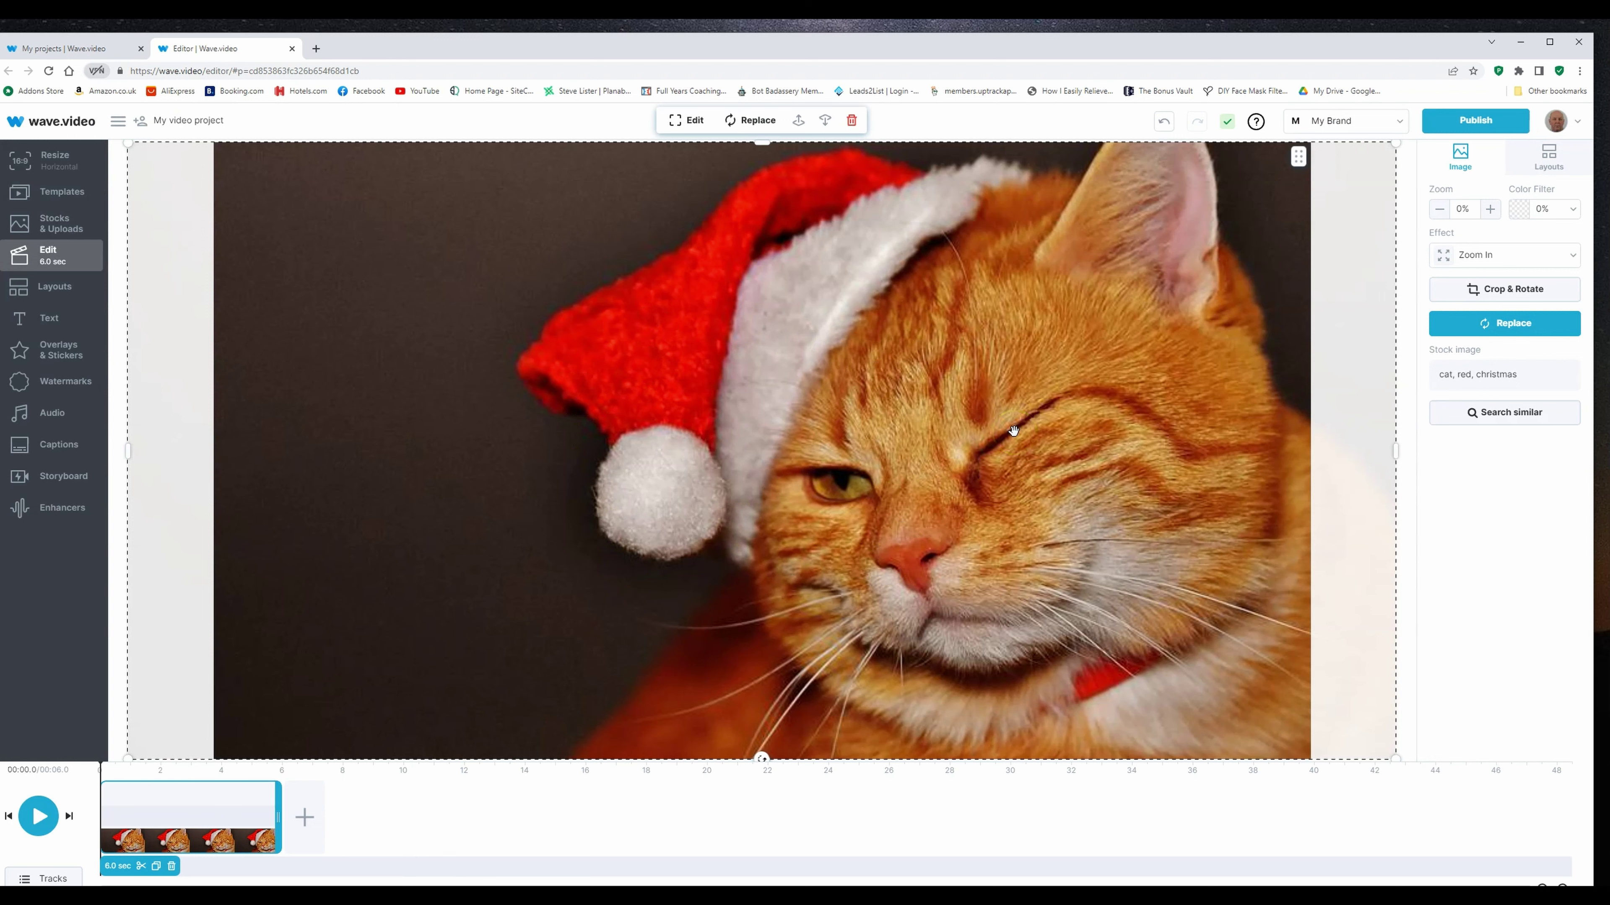
Step: Apply the Shapes layout with three circles in a row to the scene
click(1549, 162)
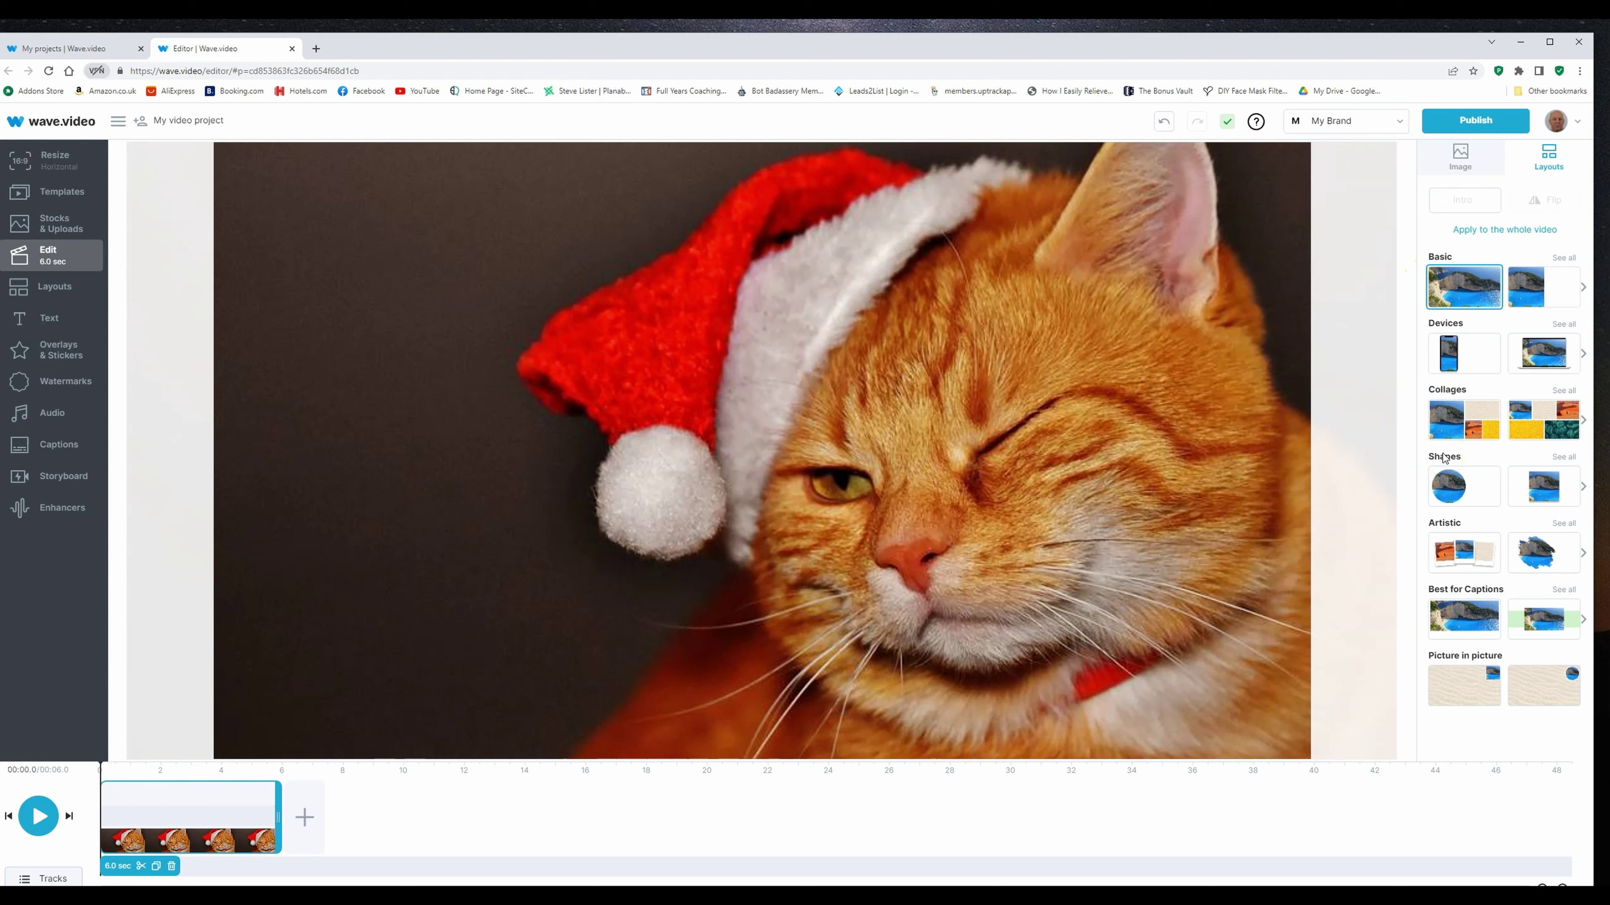
click(1585, 487)
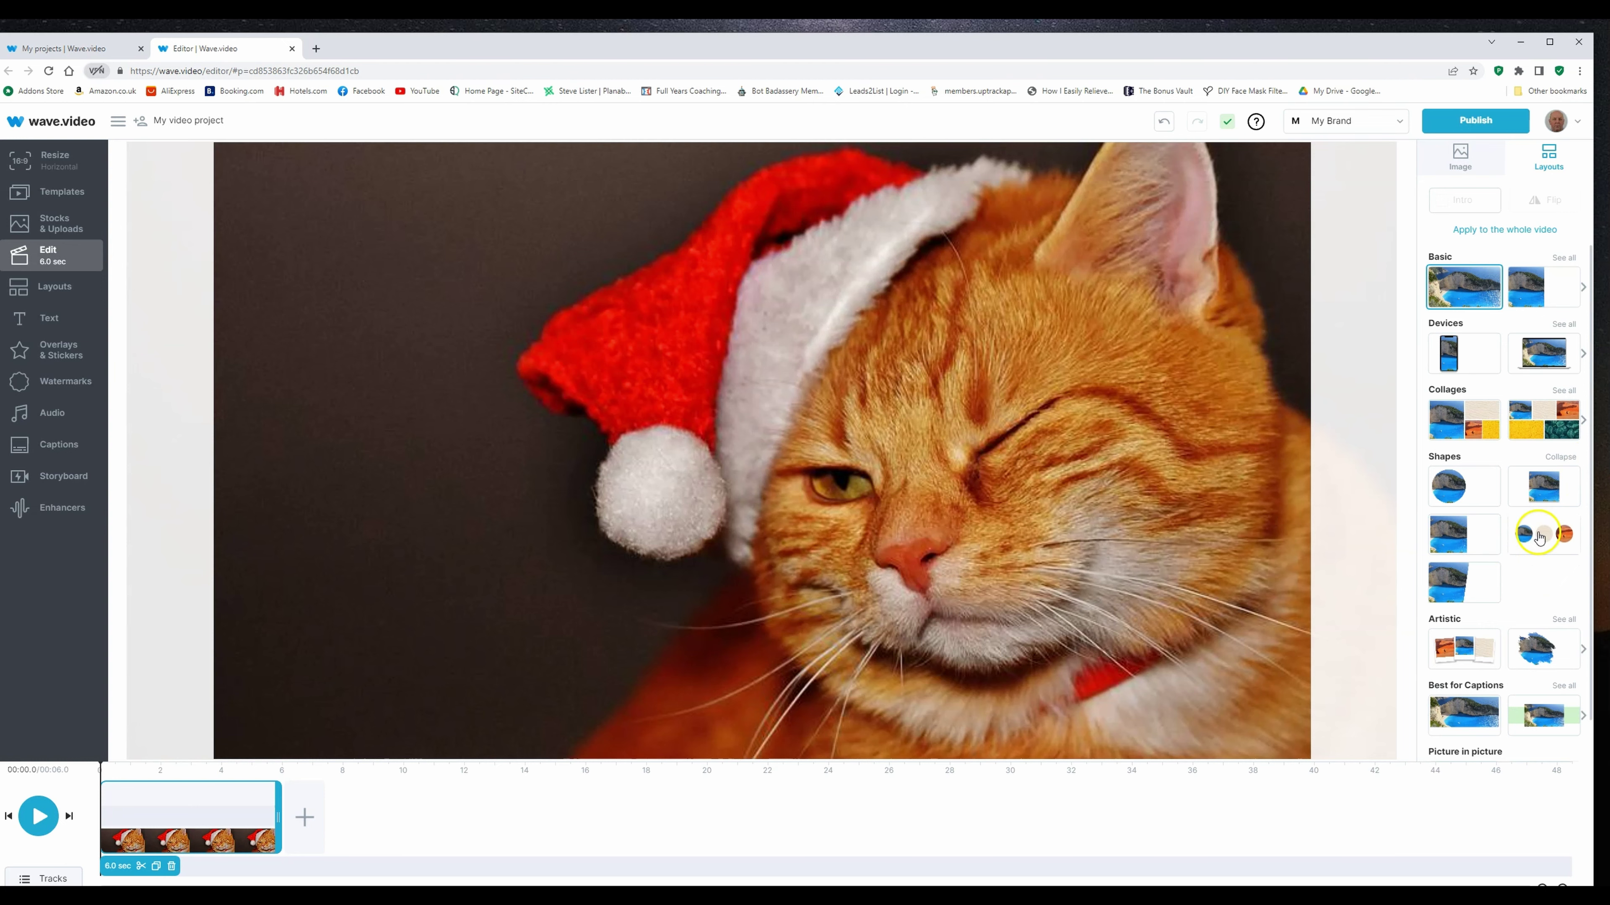
click(1540, 538)
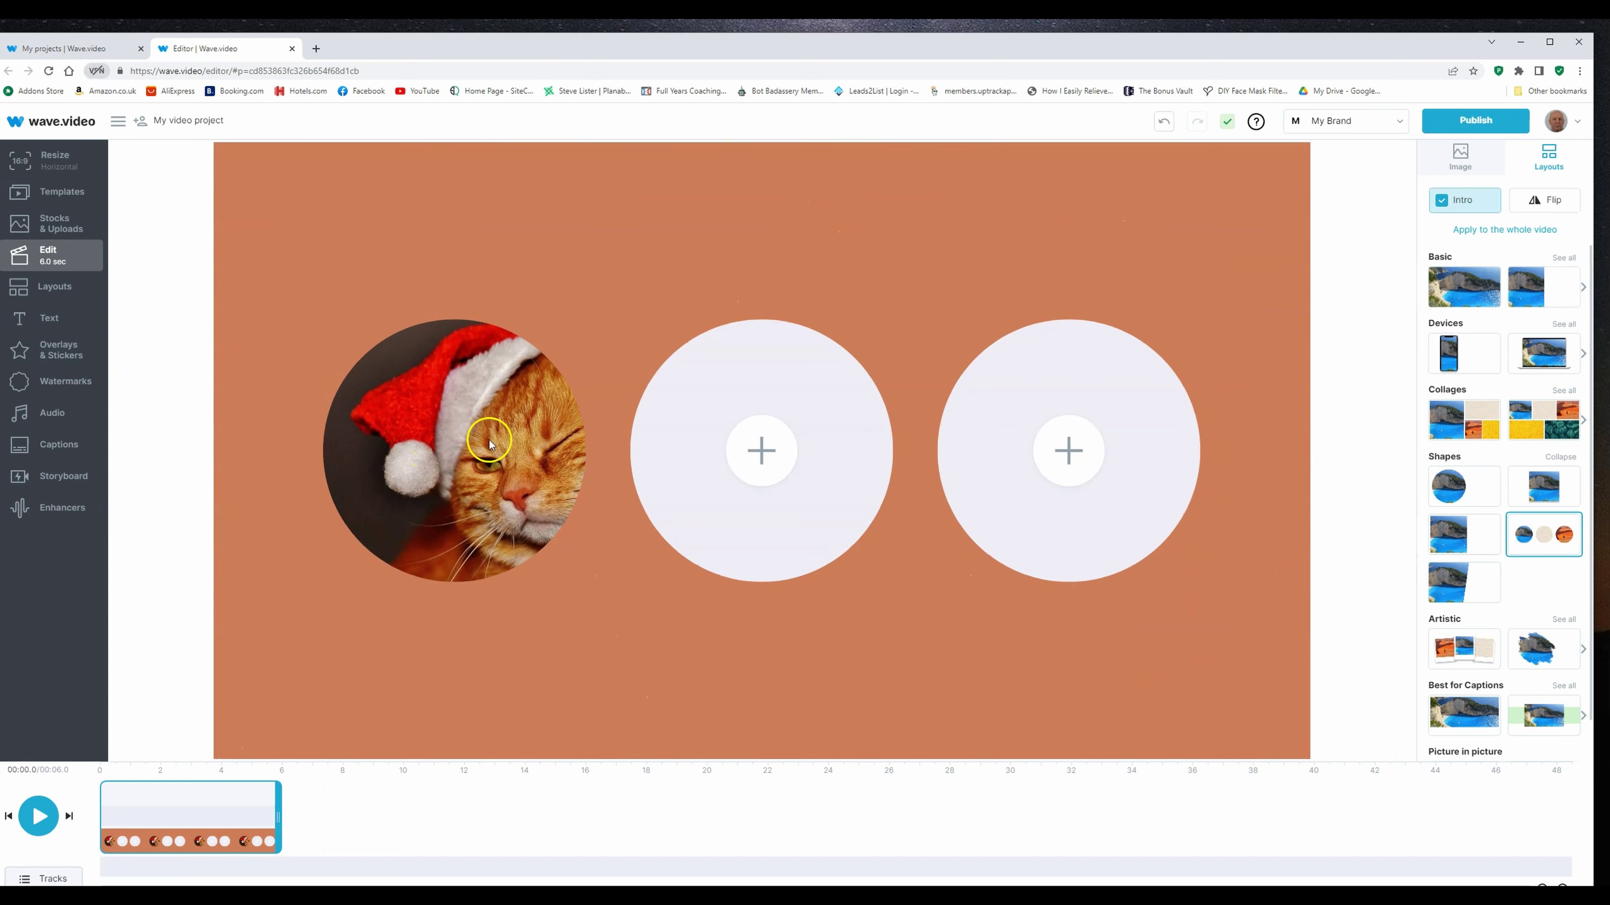
Step: Reposition the ginger cat image inside the first circle so that its face is centred
click(468, 456)
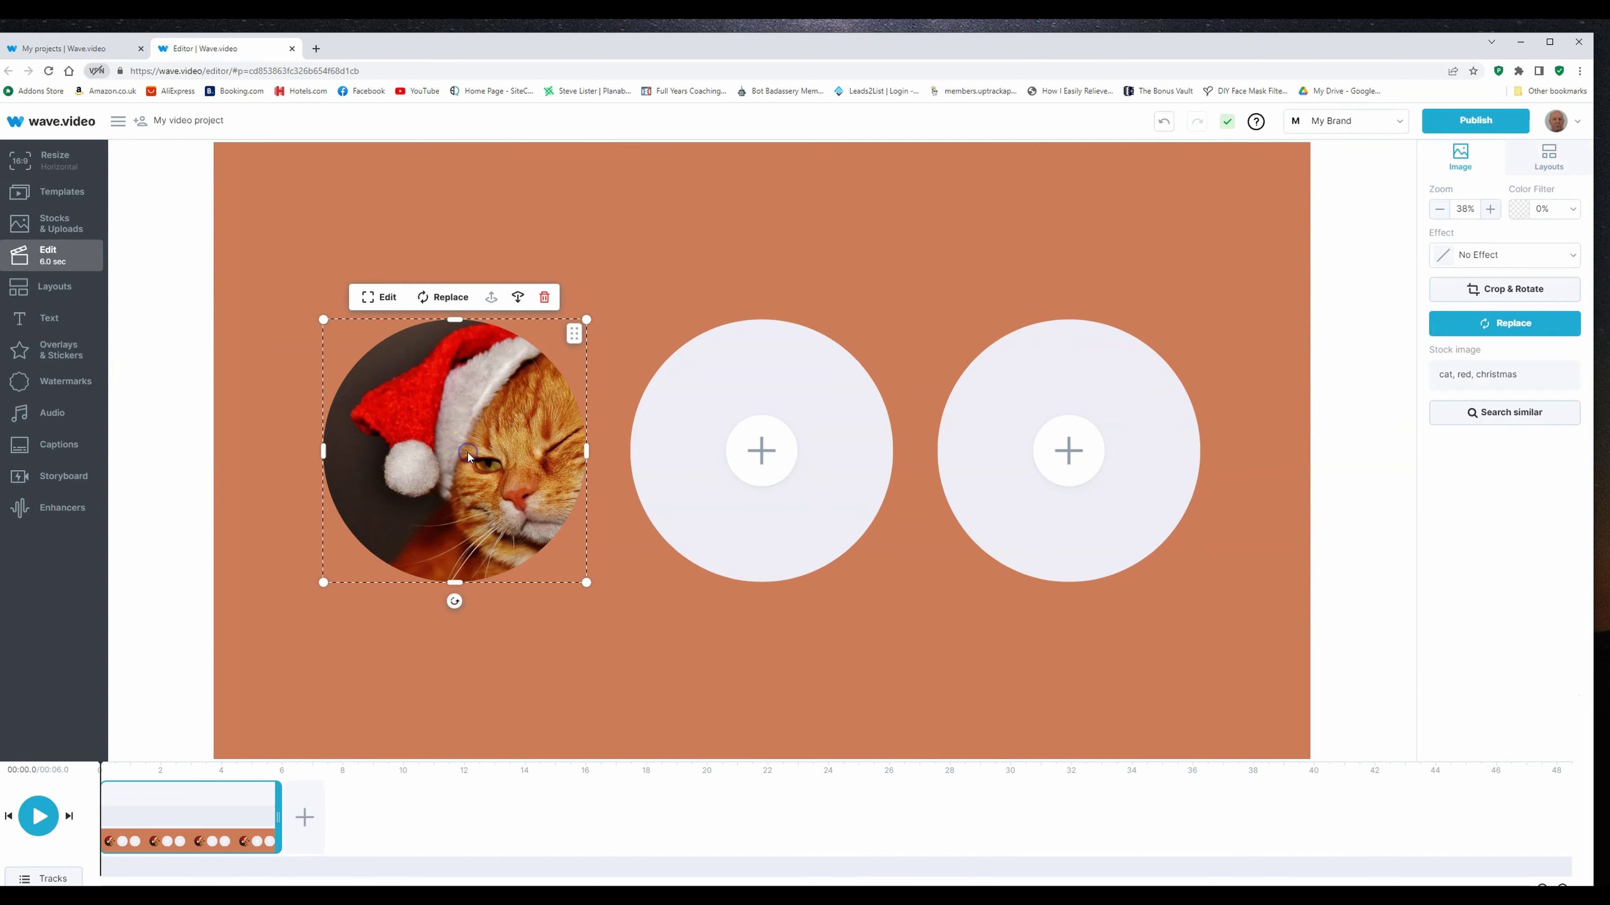
click(373, 297)
drag(497, 494, 455, 510)
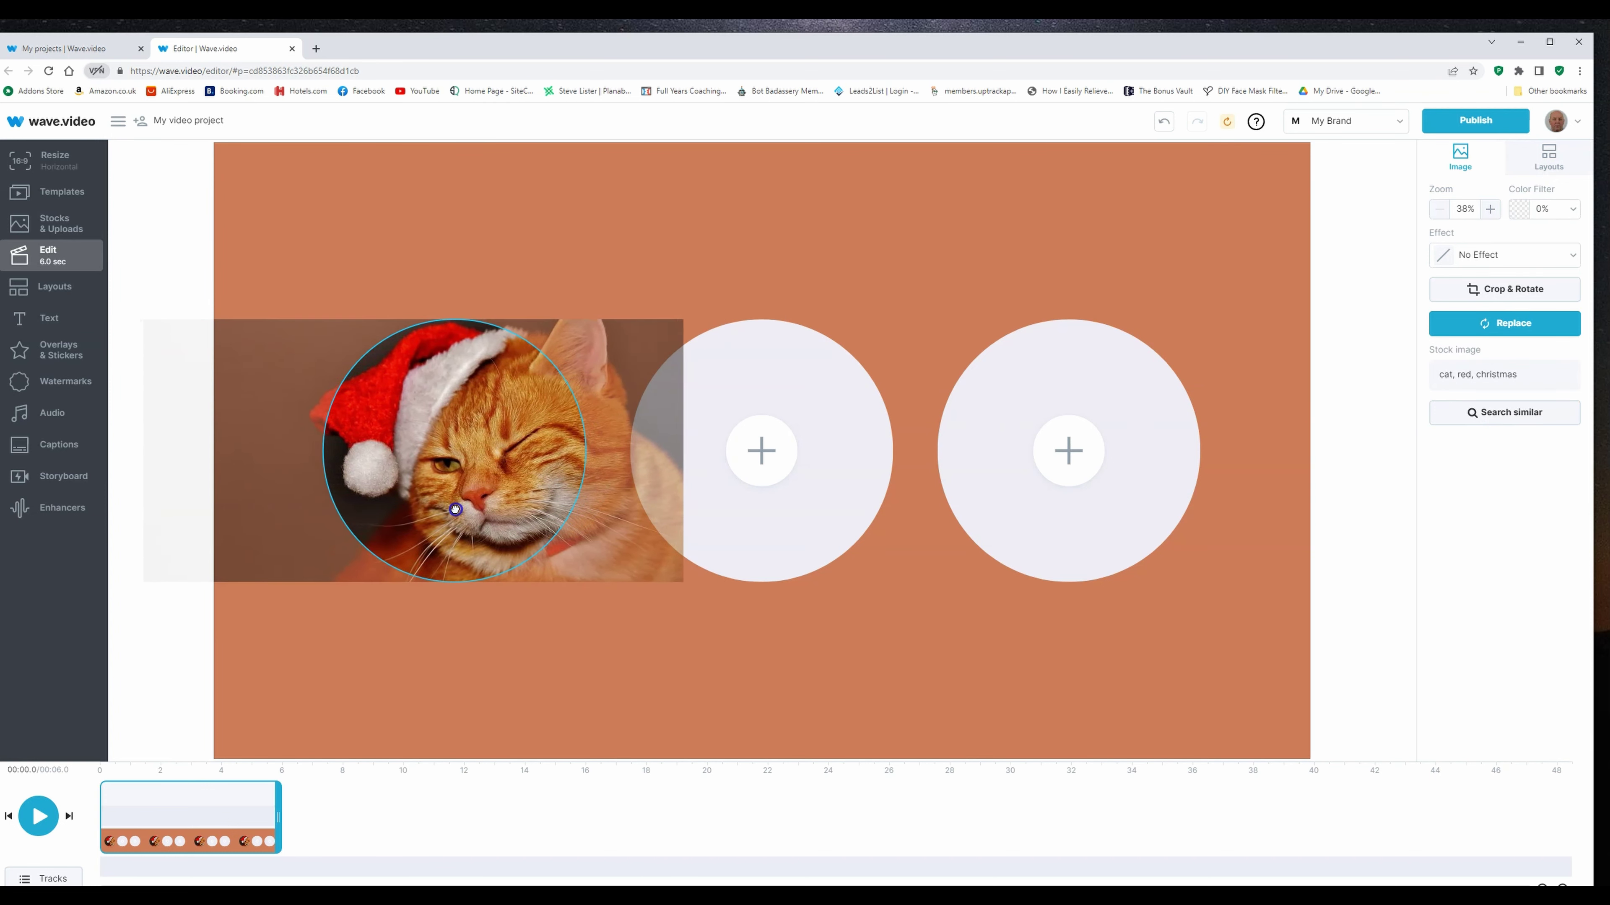
click(540, 298)
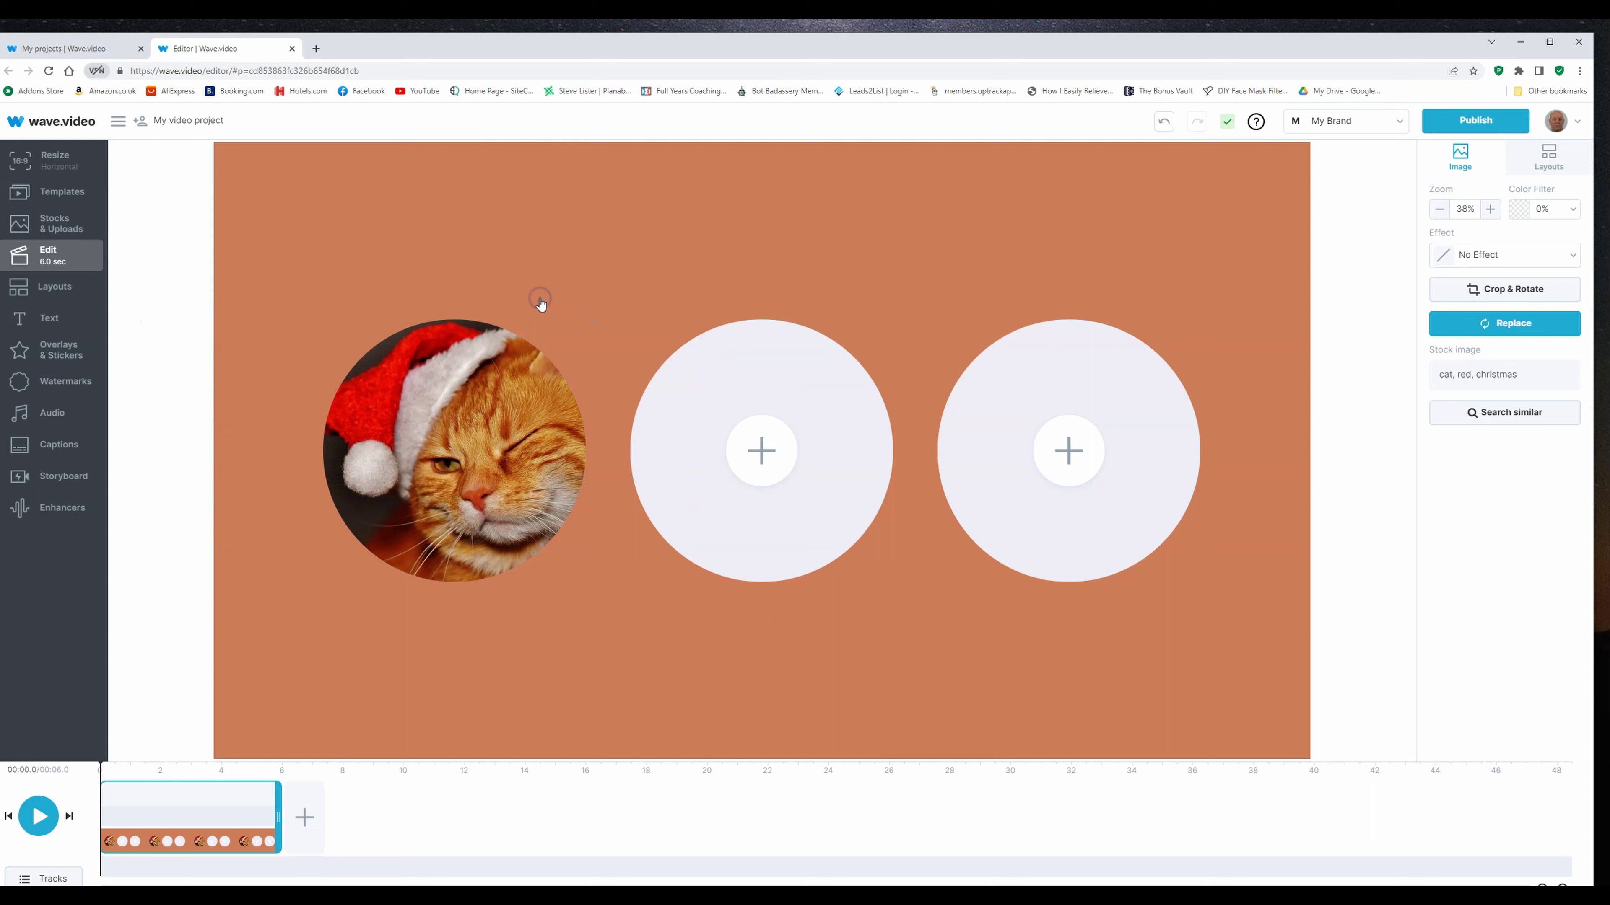
Step: Fill the middle circle with the stock image of the white cat in a red Santa hat on black
click(761, 454)
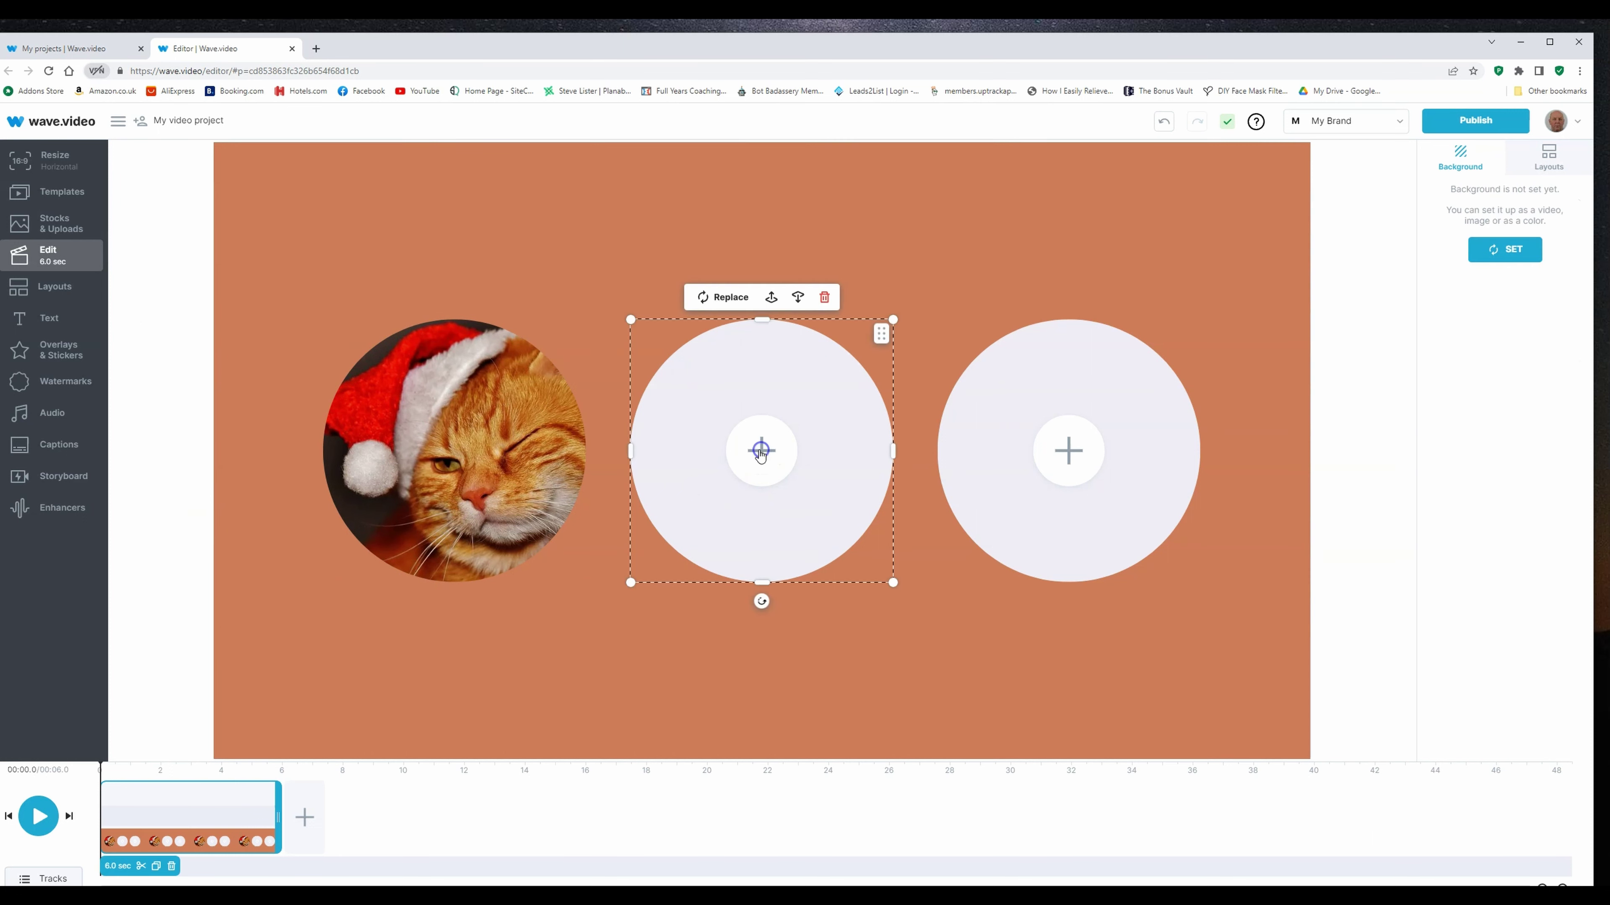
click(726, 297)
click(711, 333)
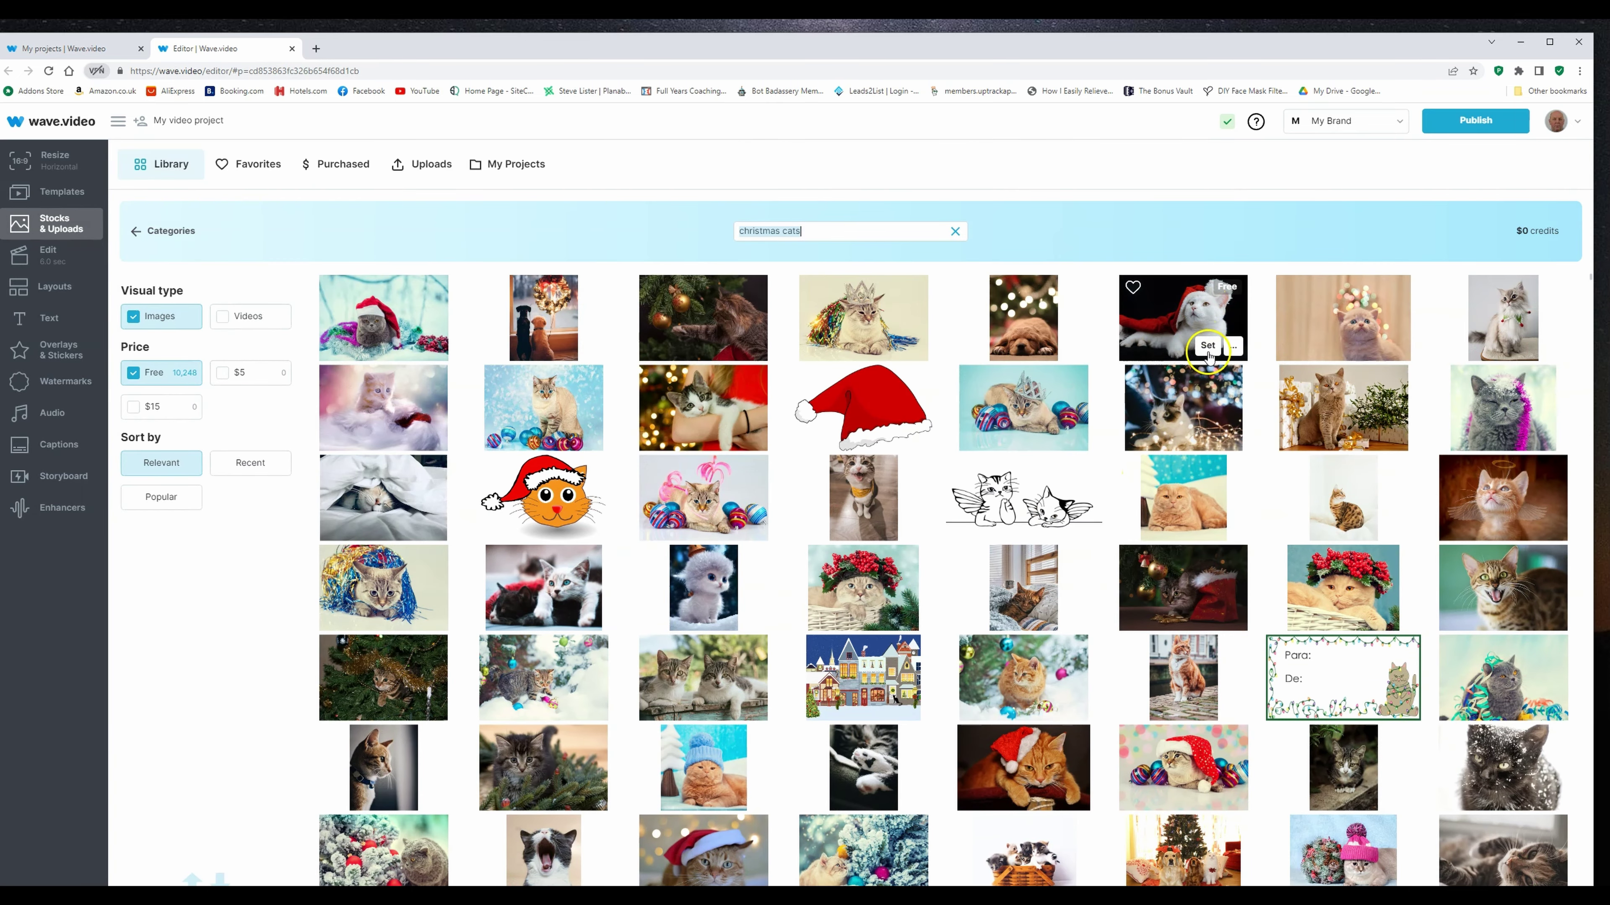
click(1206, 348)
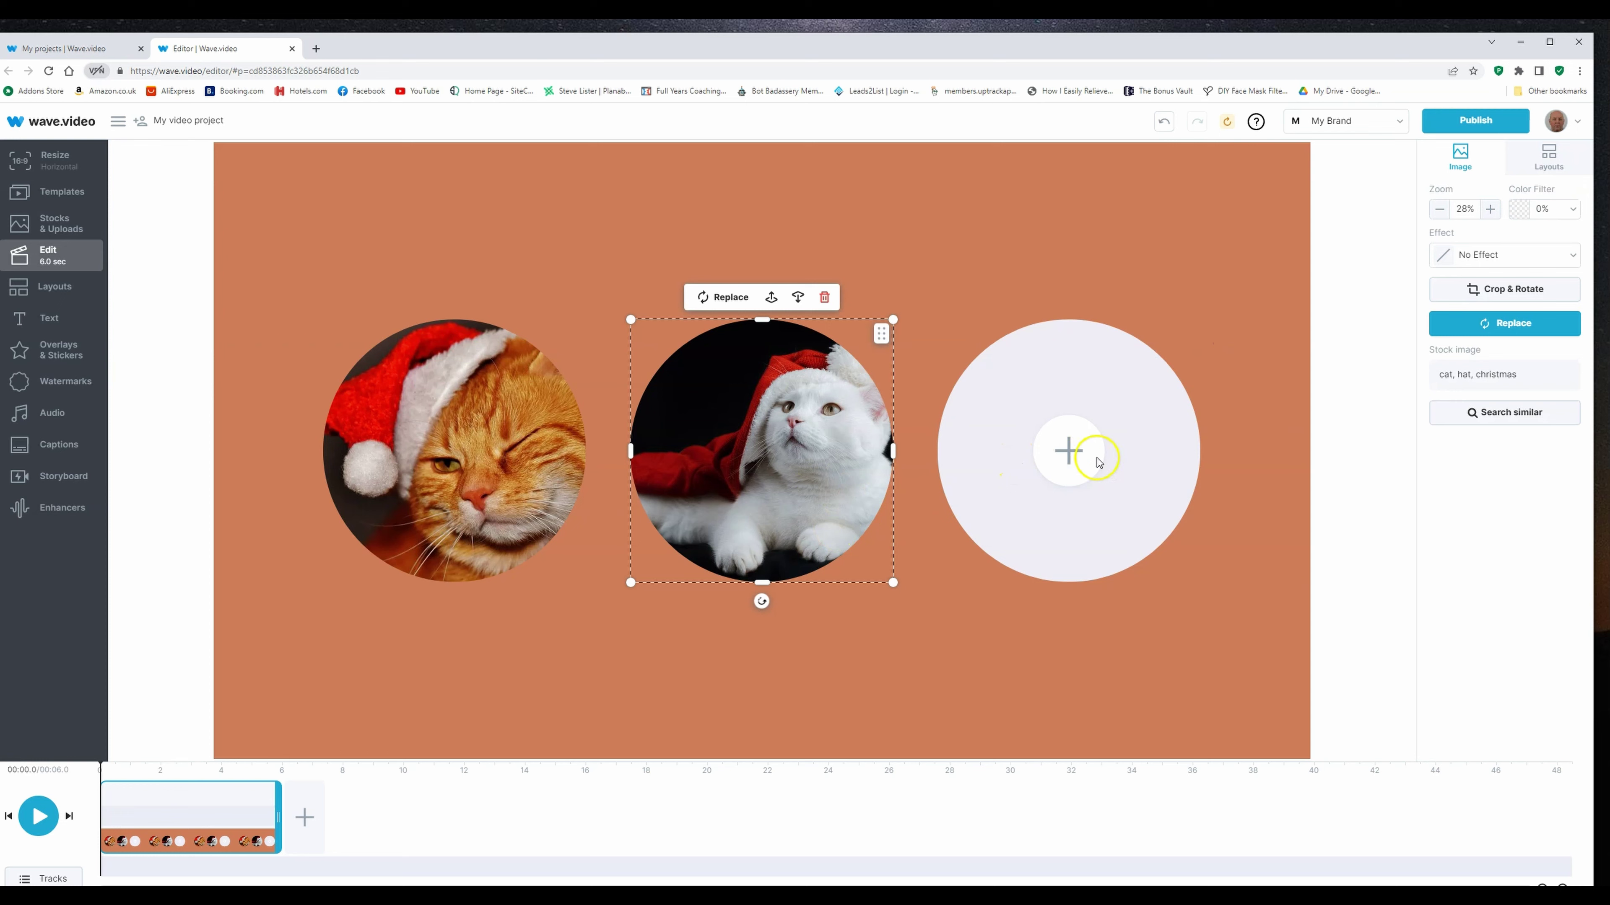
Step: Fill the third circle with the stock image of the fluffy tabby kitten wearing a red bow
click(1069, 455)
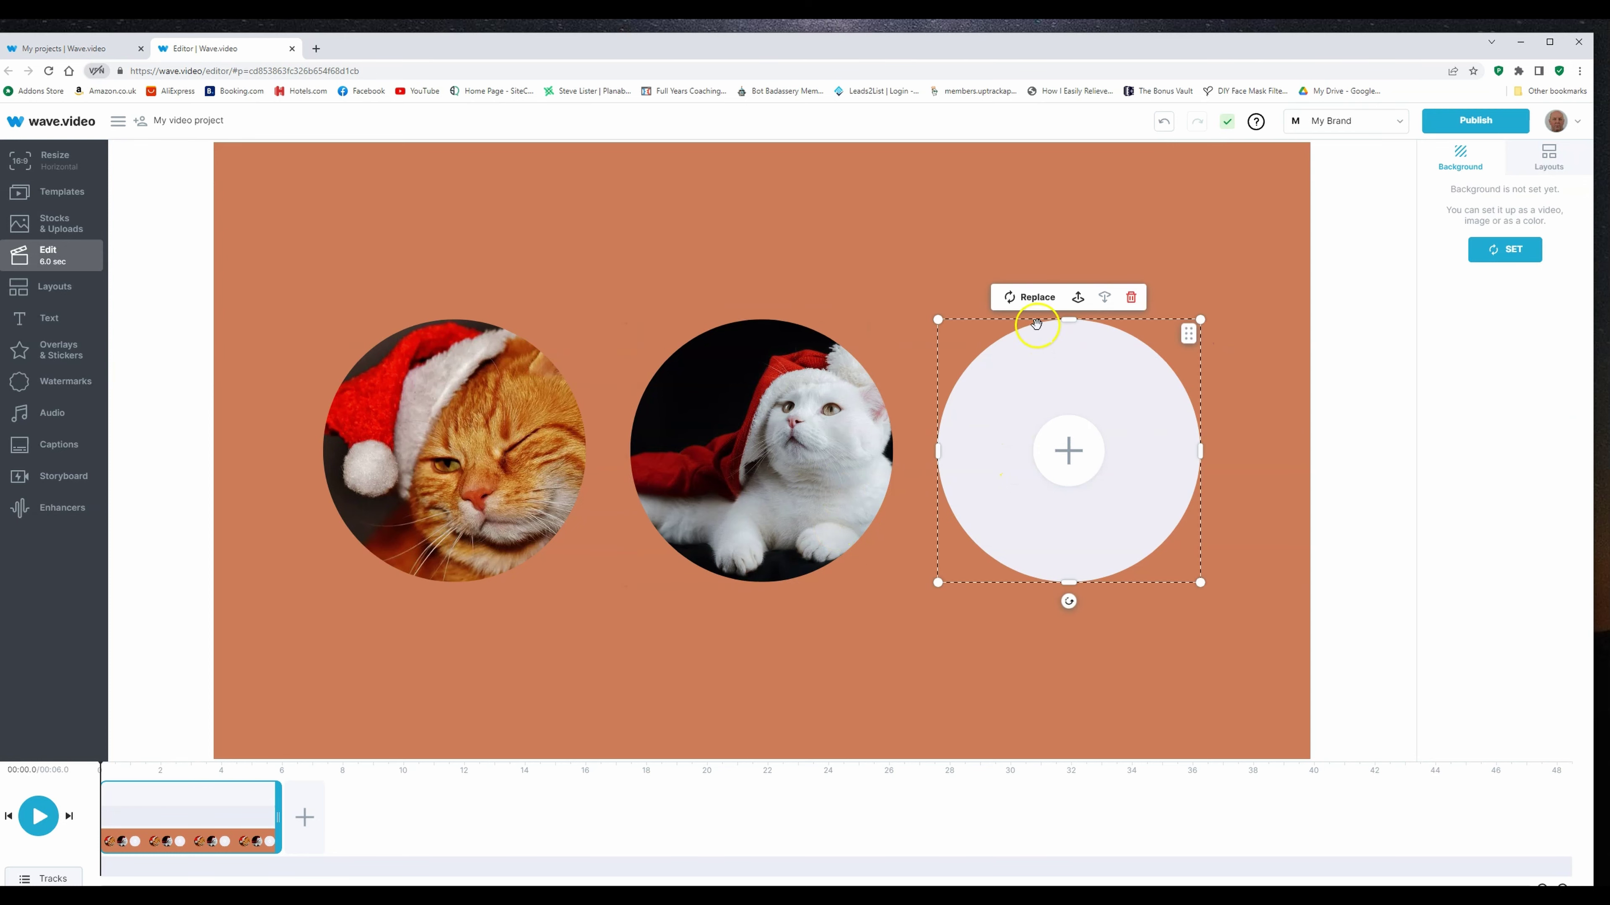
click(1025, 299)
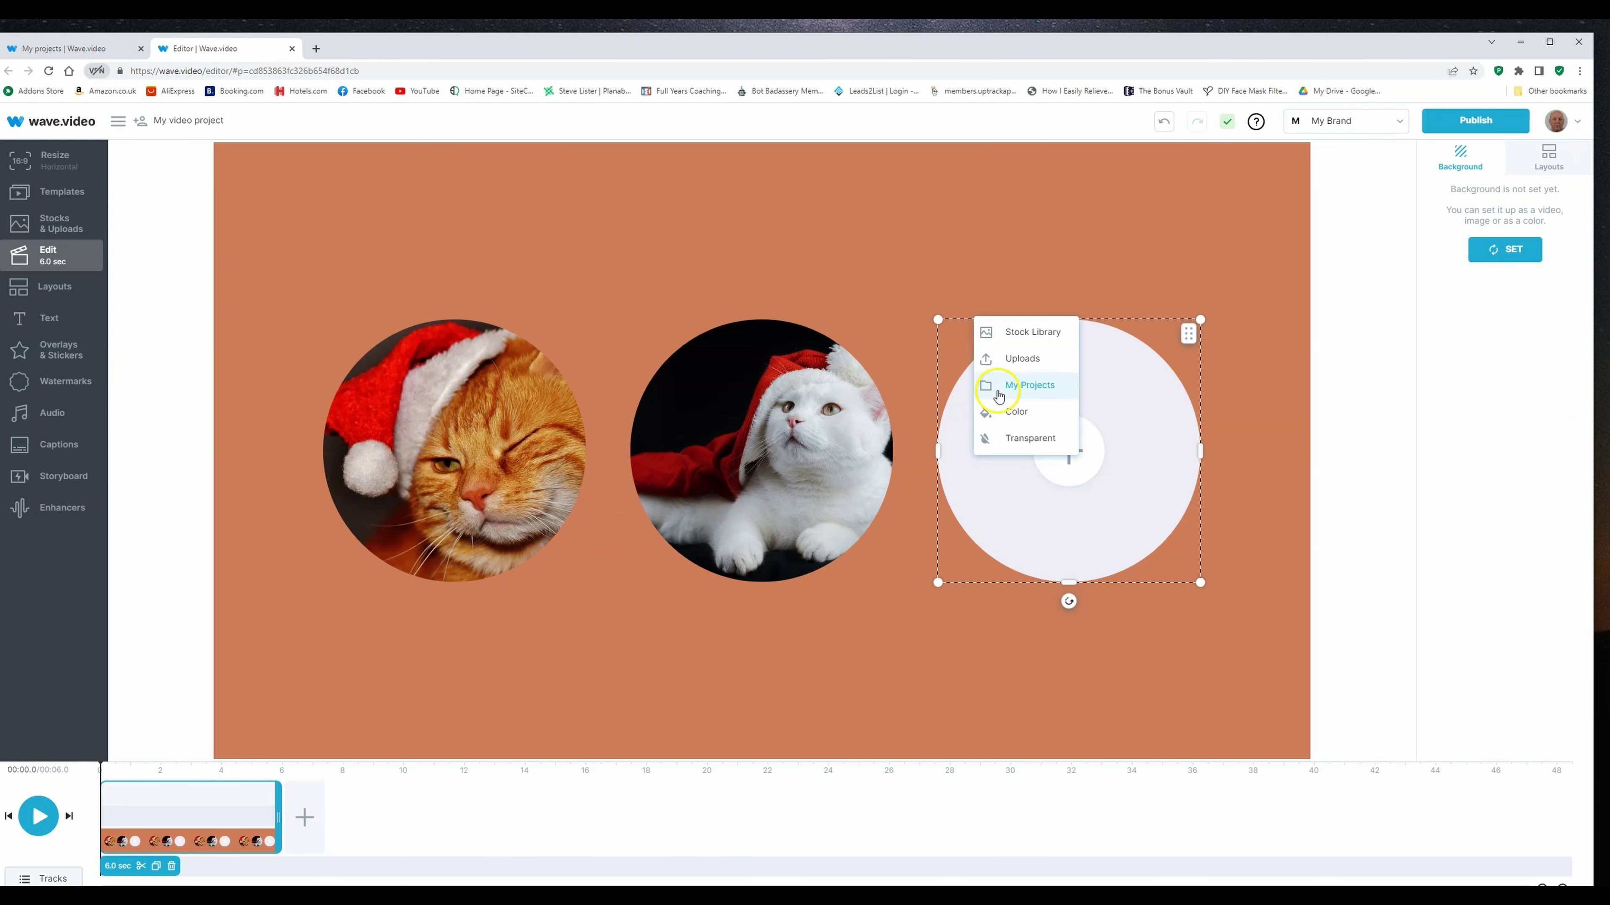
click(1012, 331)
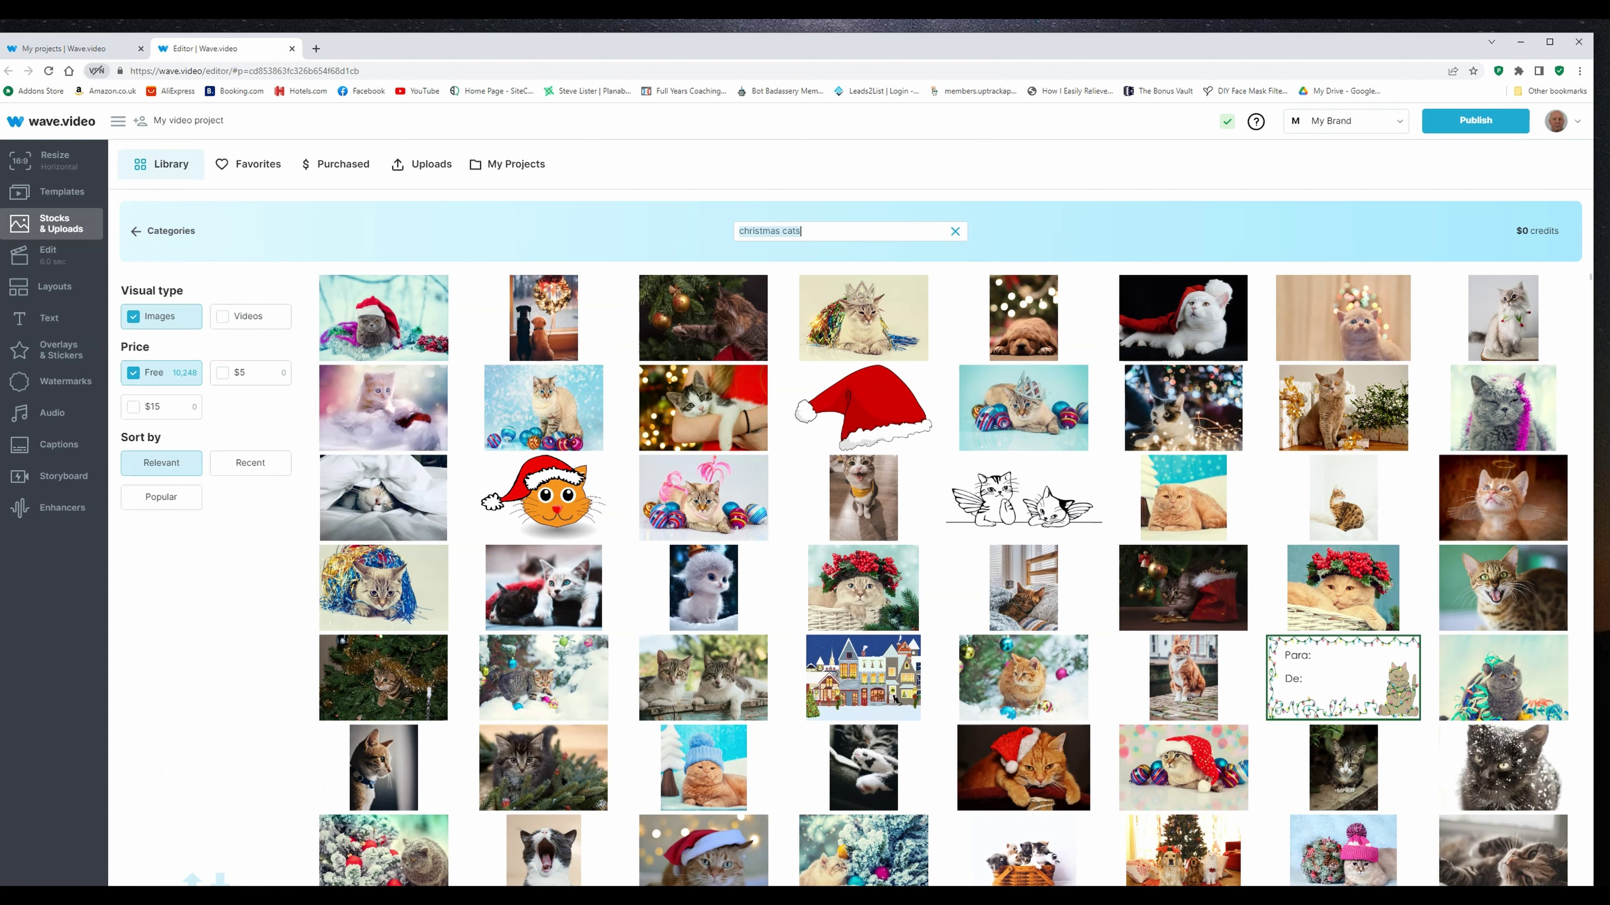
scroll(1103, 388, down, 7)
scroll(1104, 388, down, 5)
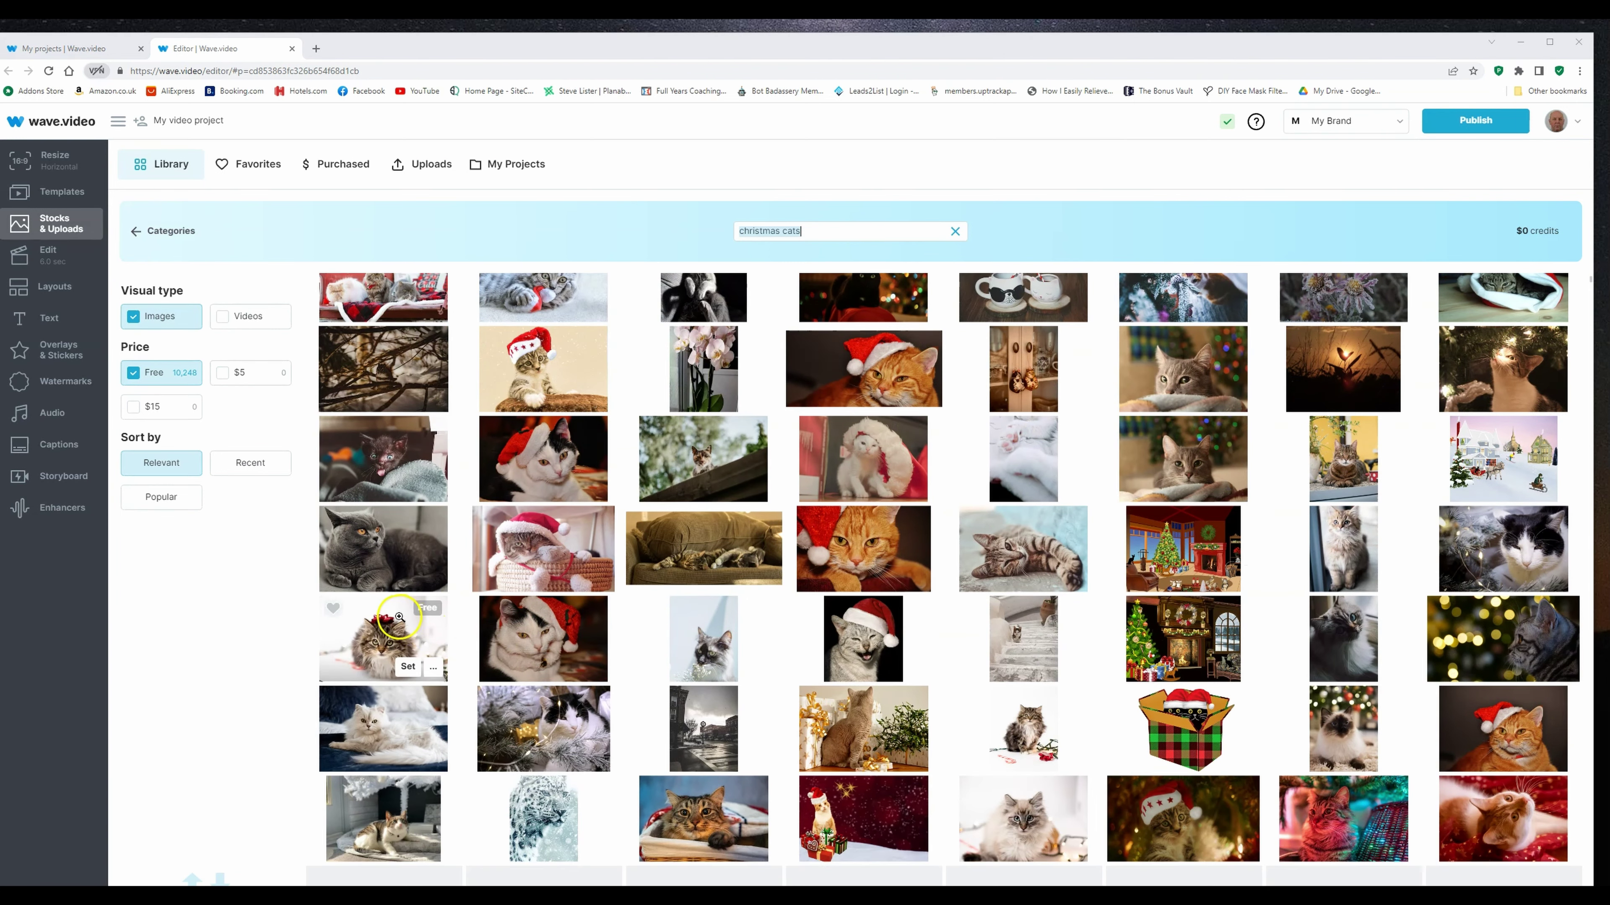
click(406, 667)
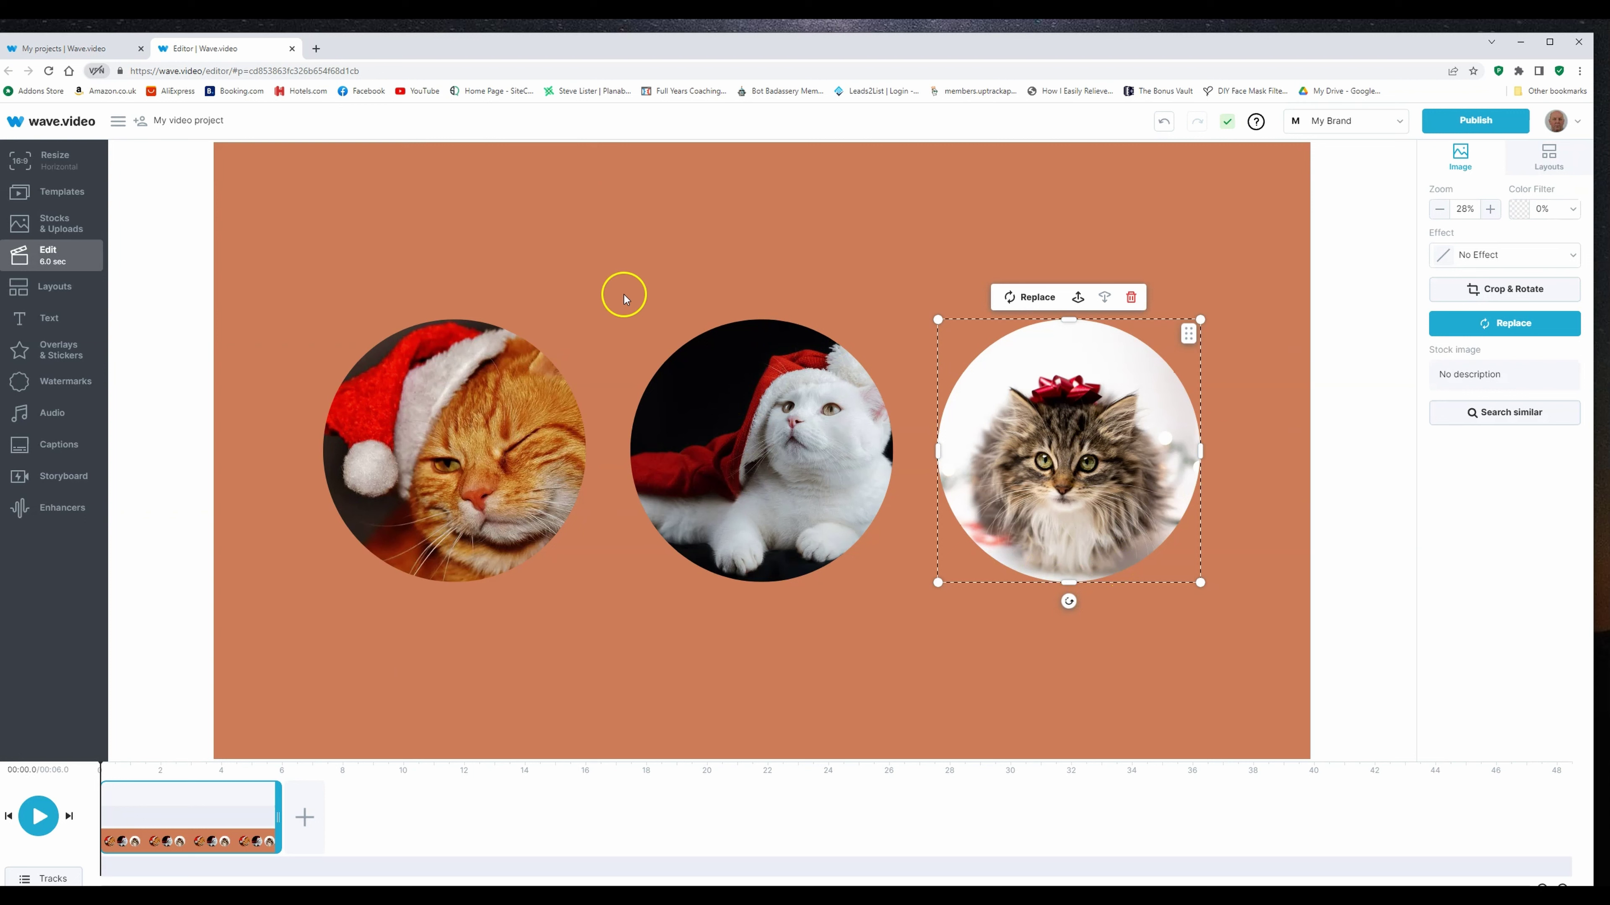
Step: Start replacing the scene's solid background and search the stock library for "christmas", limited to videos only
click(603, 274)
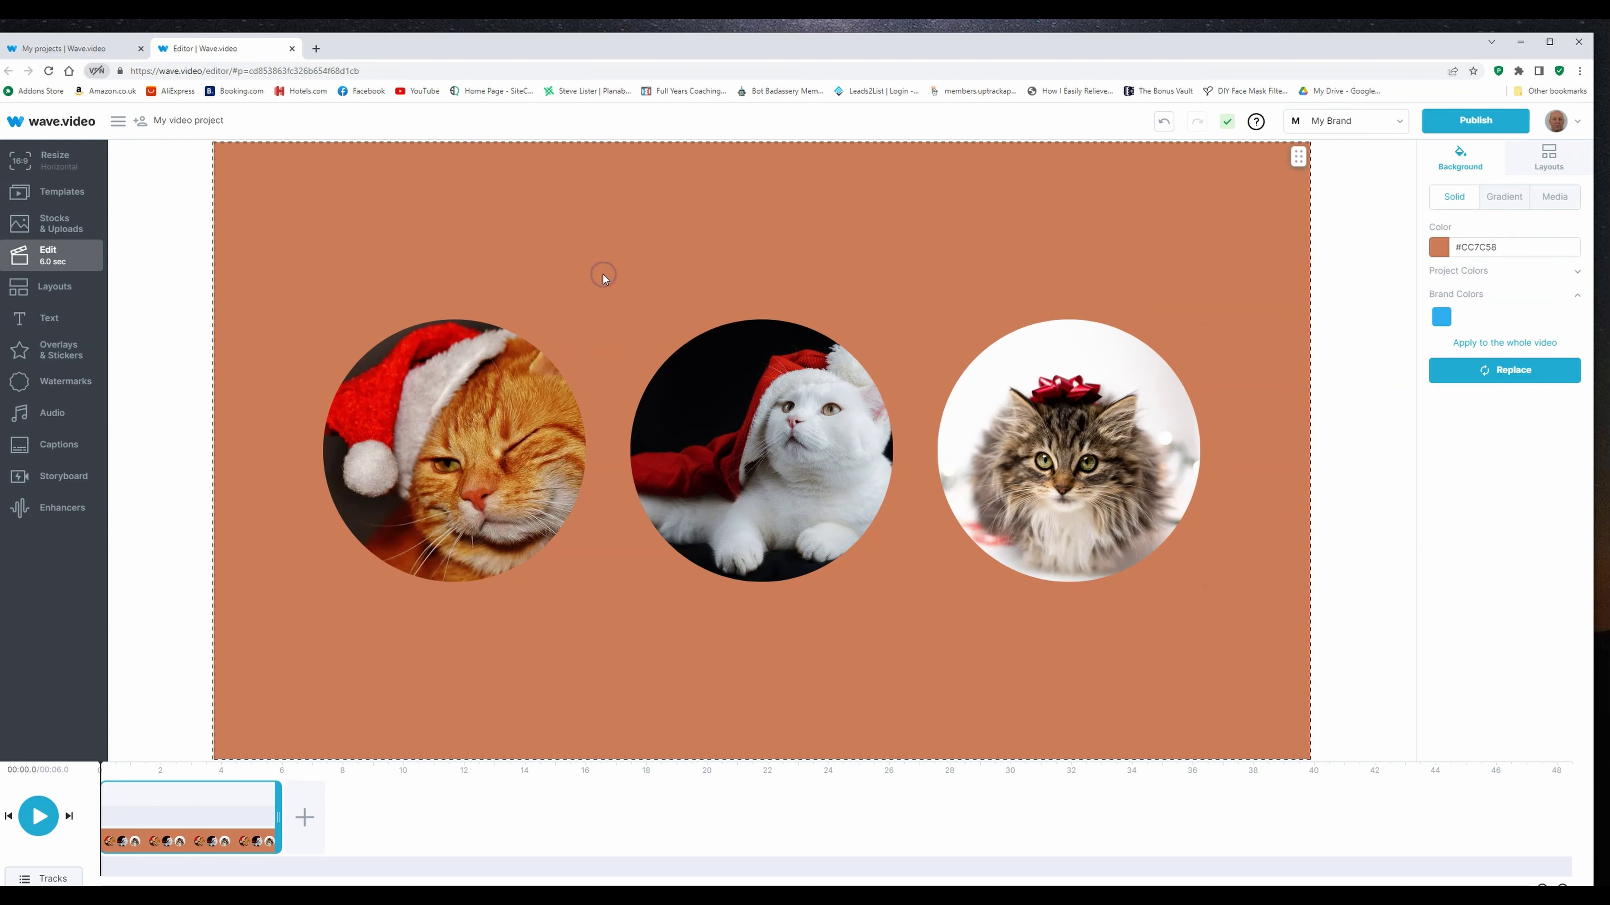
click(1499, 373)
key(Return)
click(219, 320)
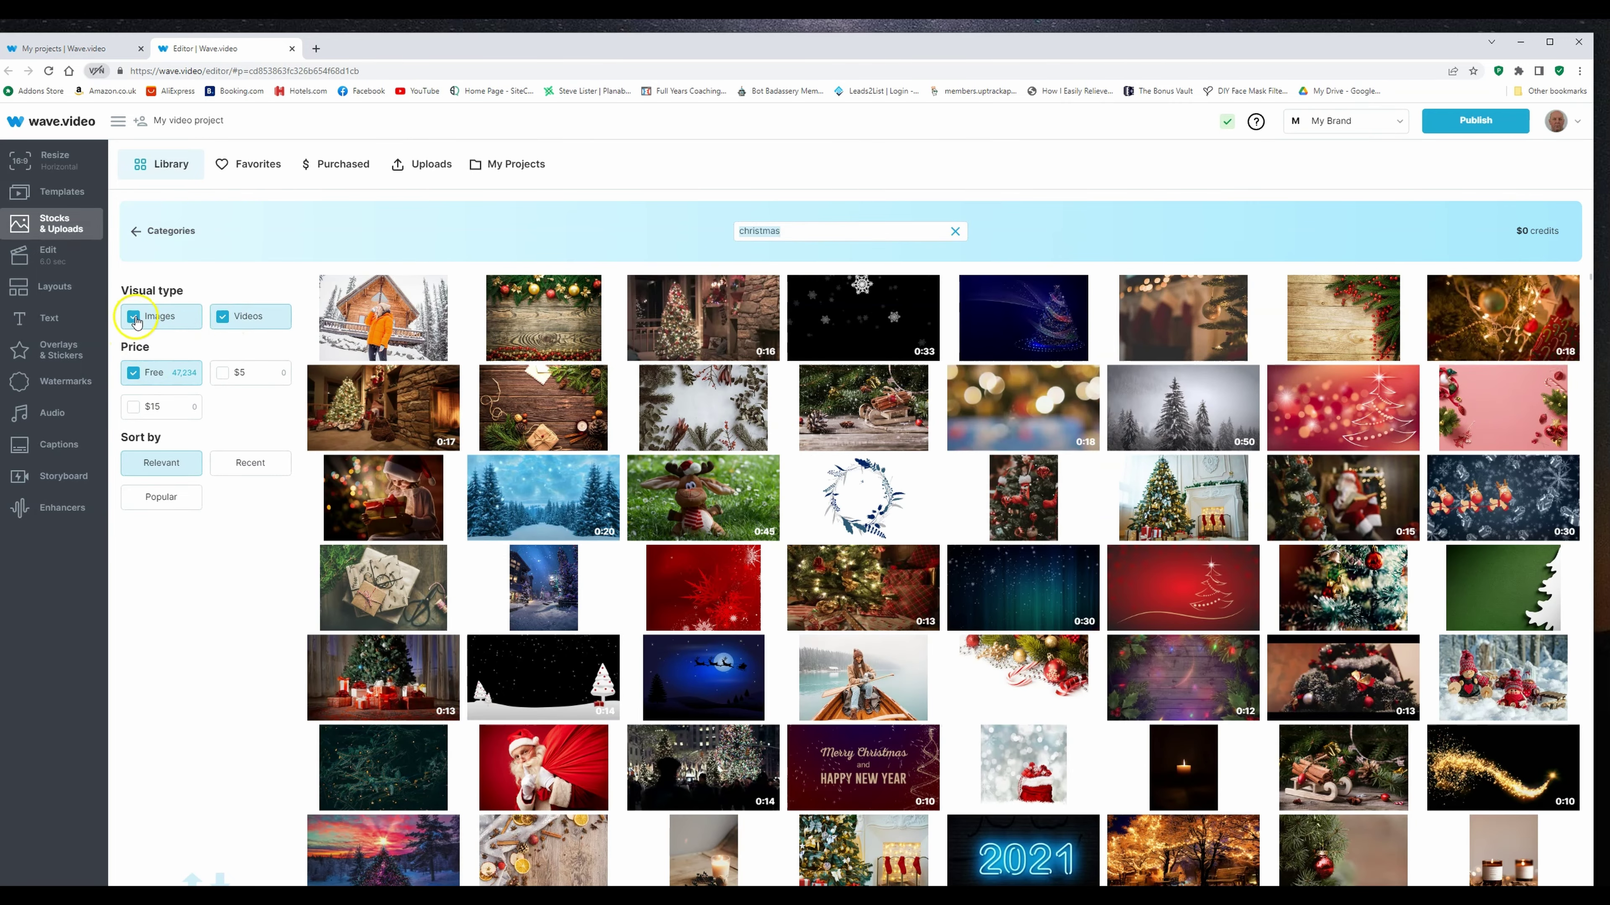
click(134, 316)
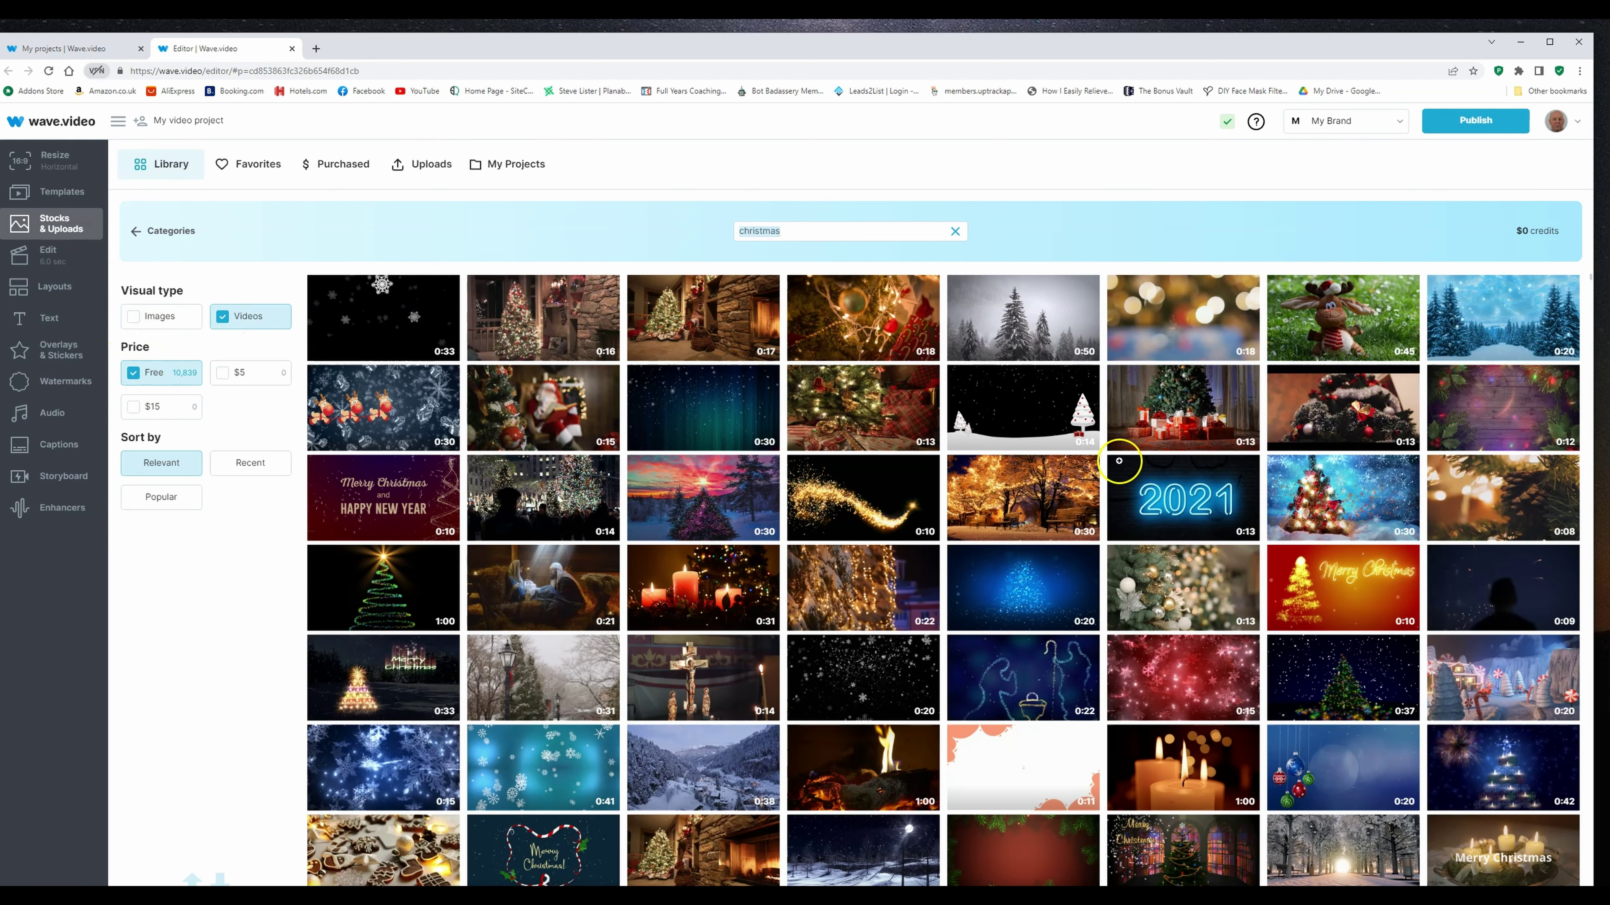
Step: Replace the background with the 0:41 stock video of white snowflakes on blue
scroll(988, 438, down, 1)
scroll(864, 406, up, 1)
mouse_move(544, 780)
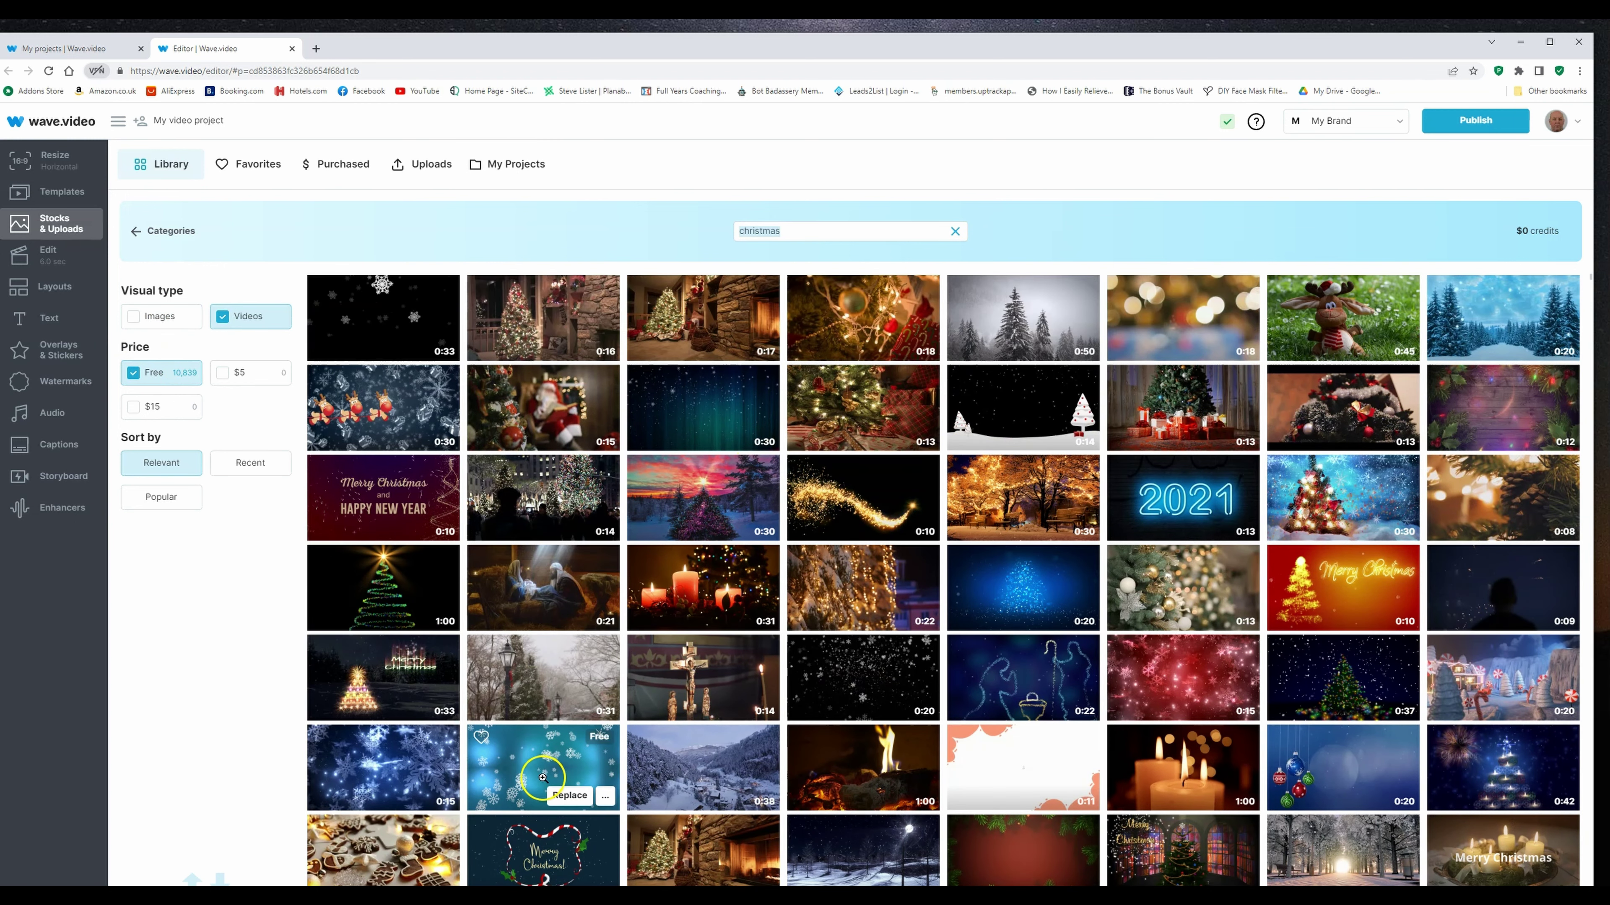
click(570, 800)
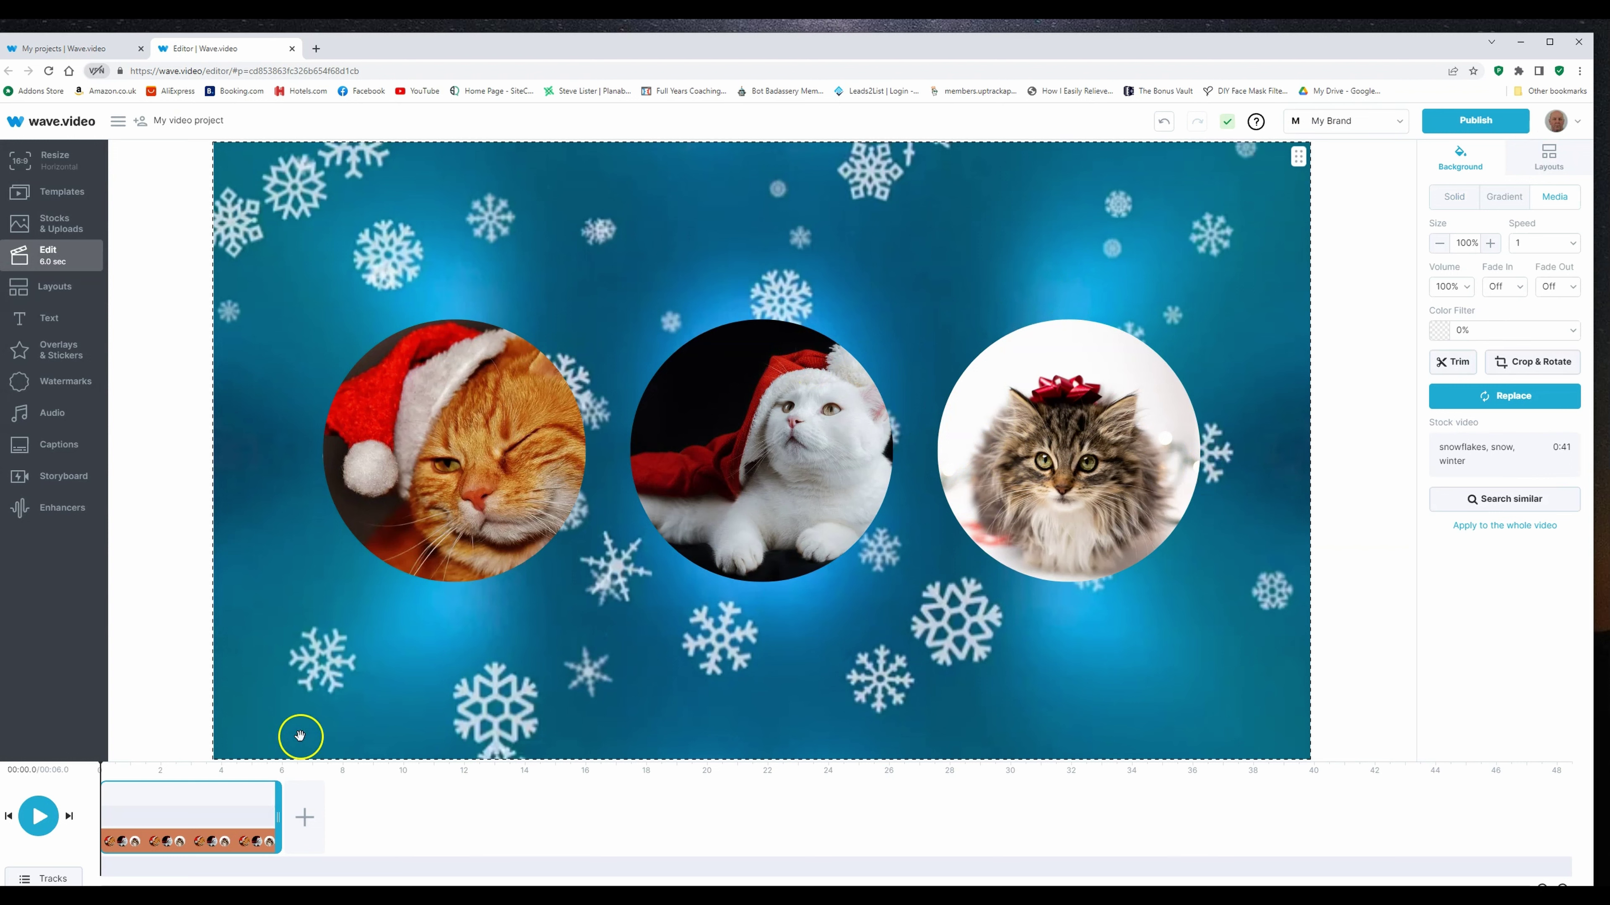
Step: Add a text box to the start of the scene and place it centred below the three circles
mouse_move(124, 822)
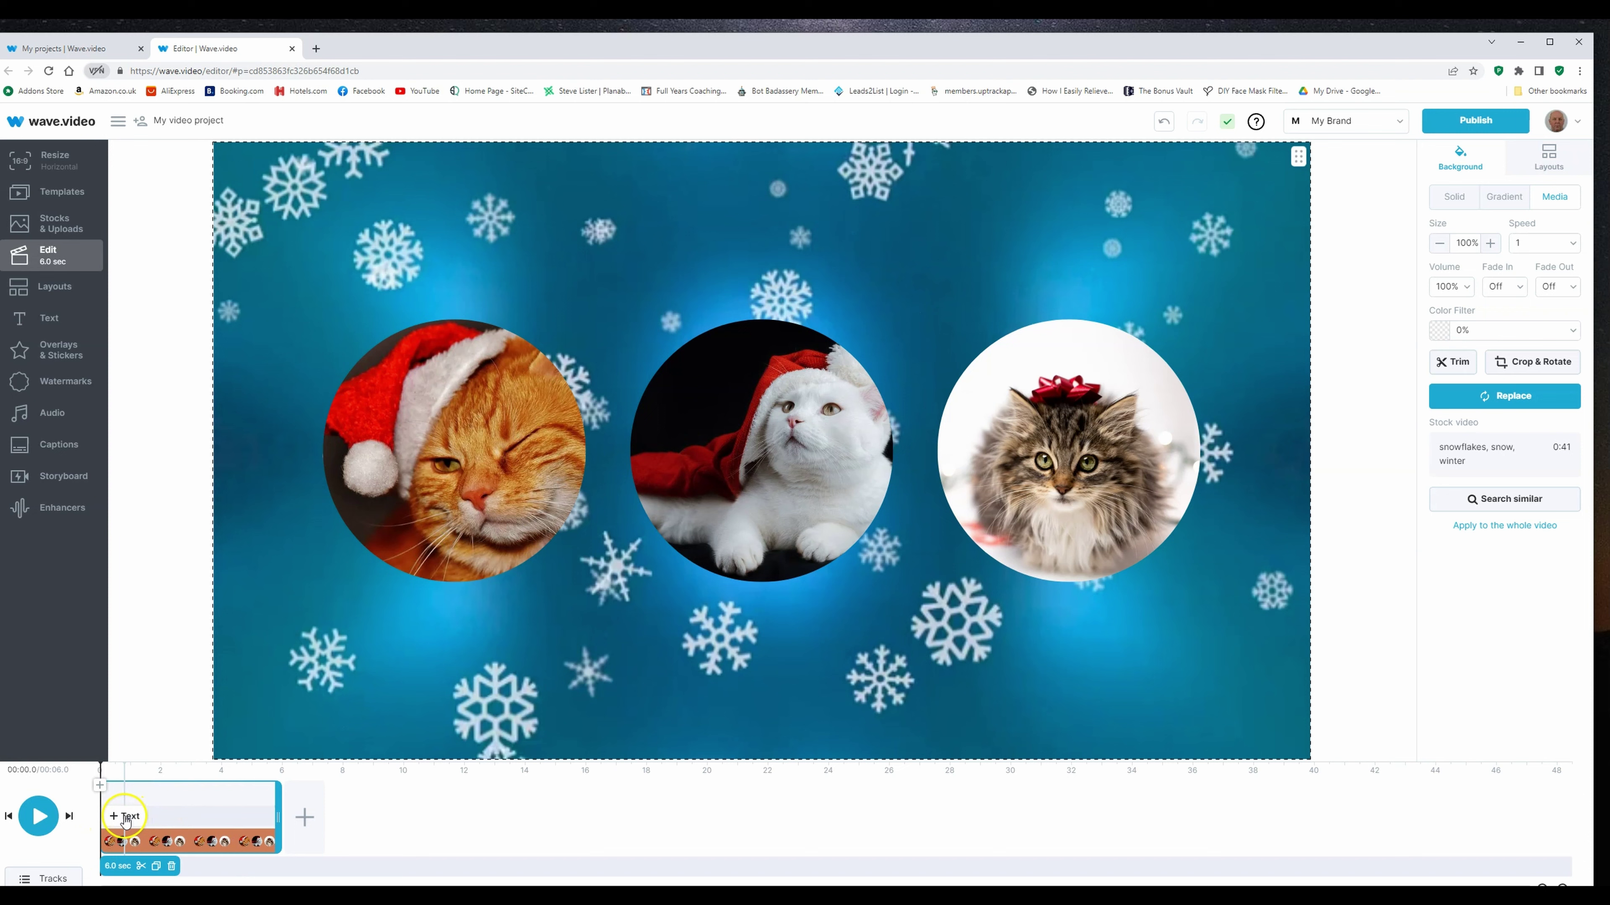
click(125, 817)
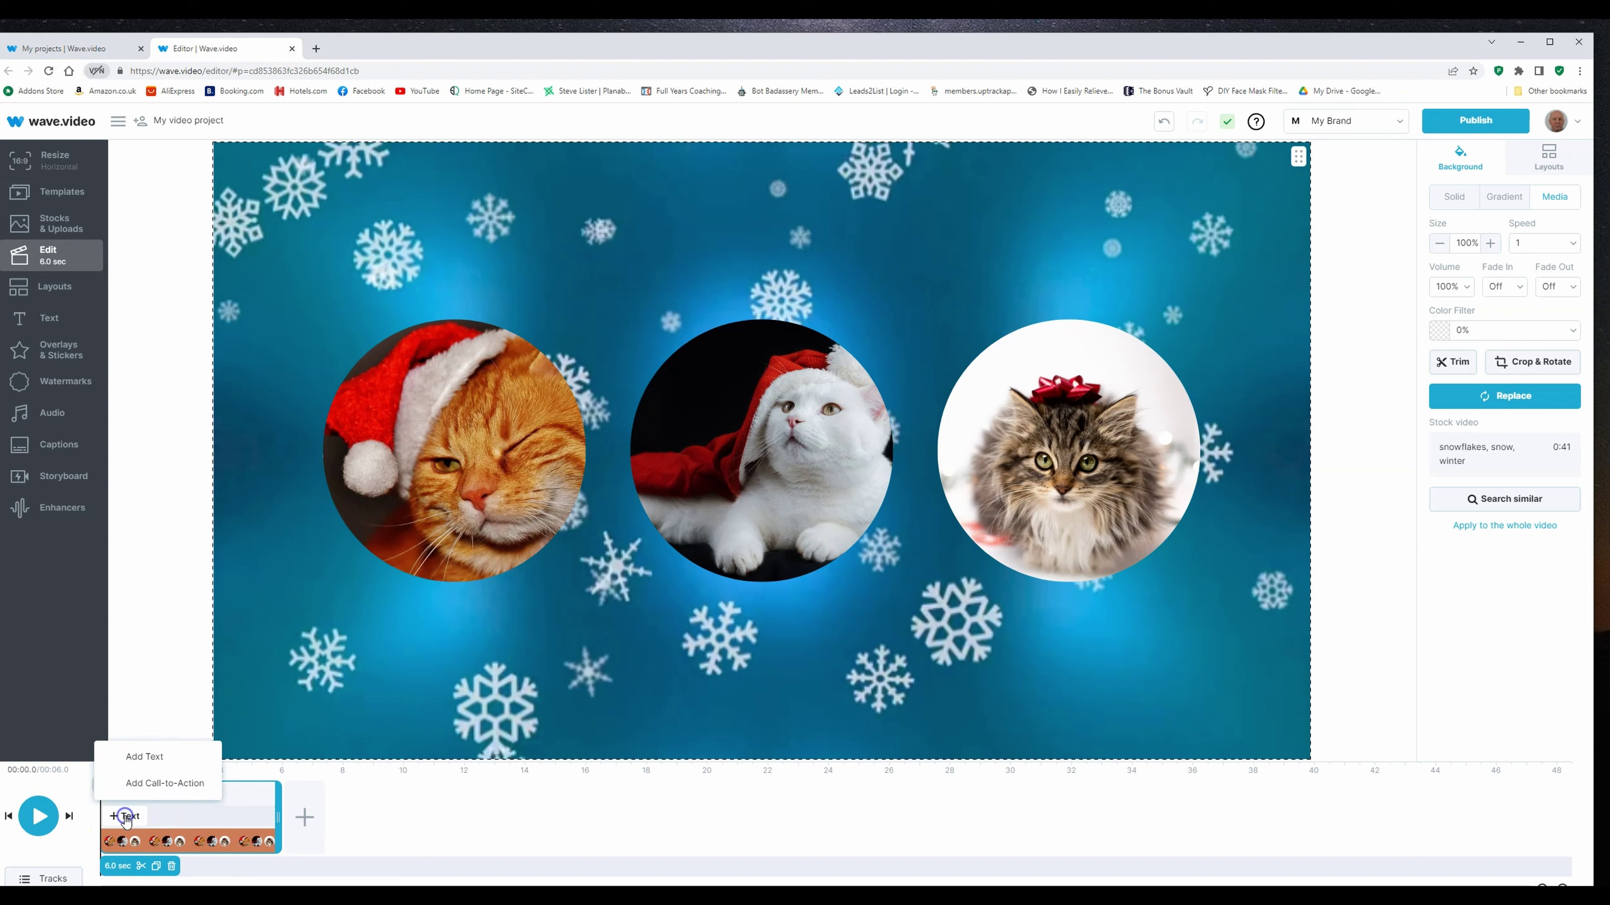
click(155, 757)
drag(778, 402, 777, 607)
Step: Replace the placeholder message with "Christmas Cats" and apply the white text style with a transparent background
click(777, 675)
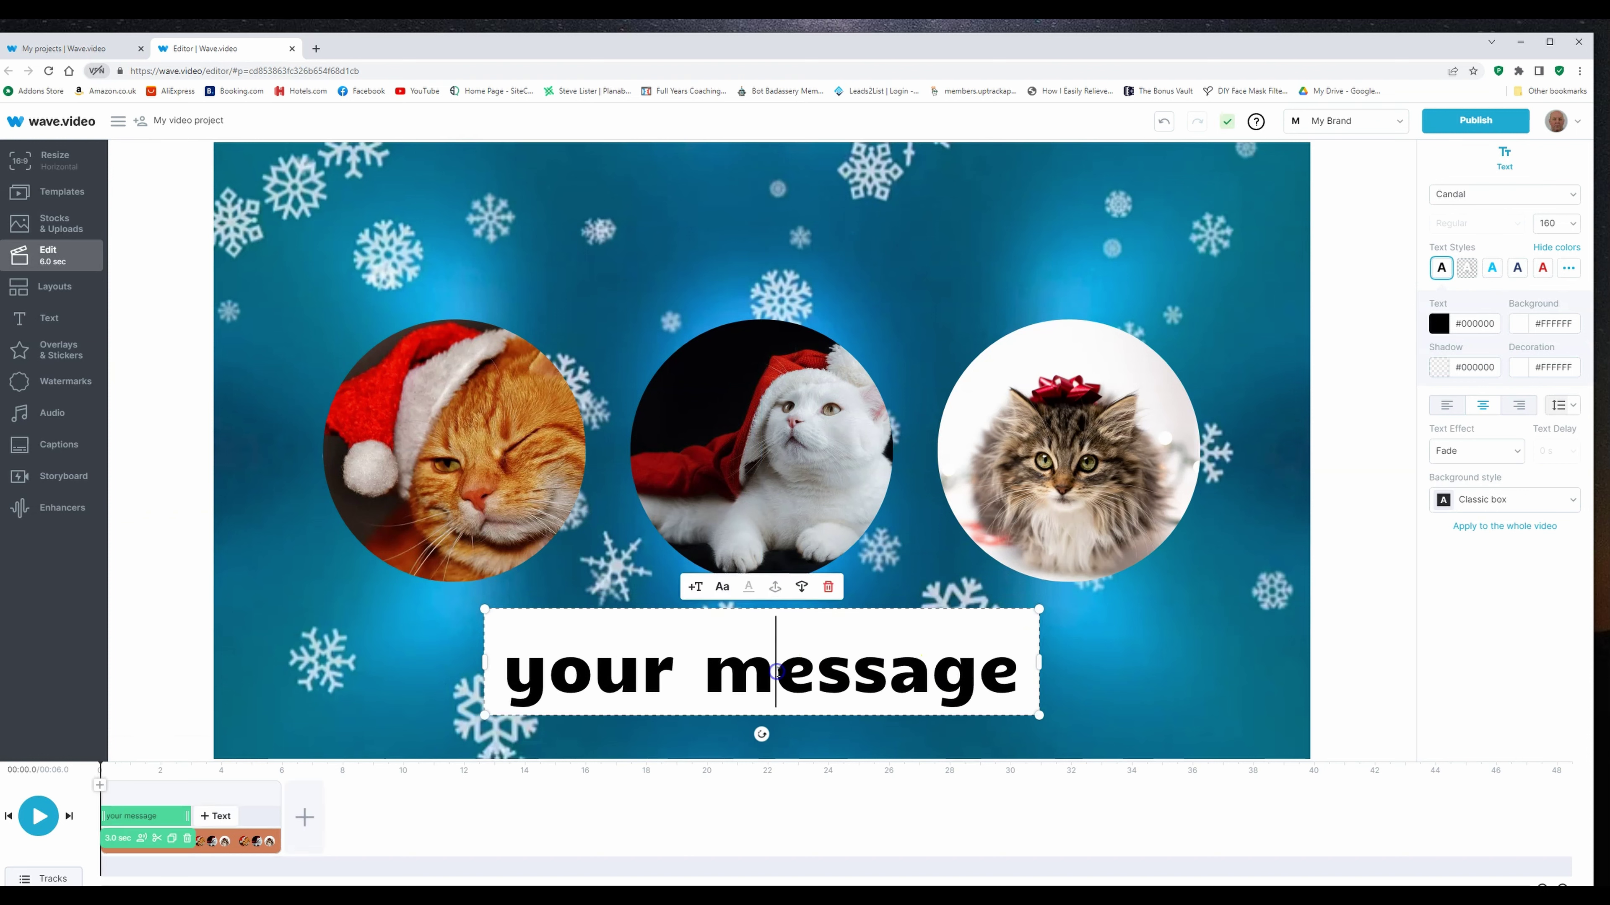
key(ctrl+a)
key(BackSpace)
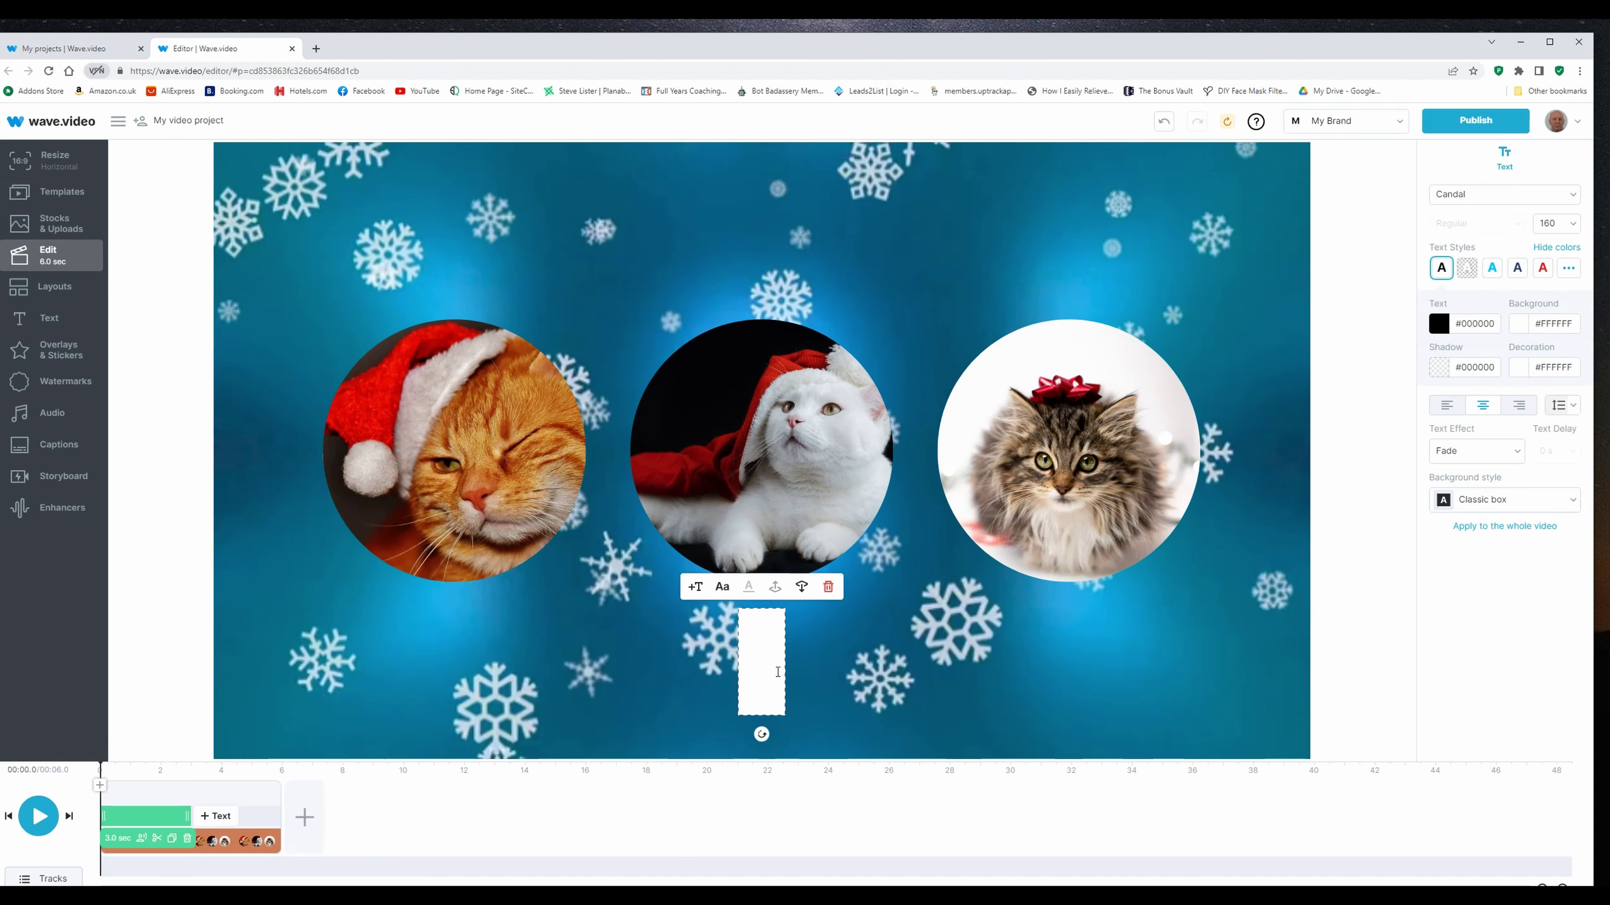
text(Chri)
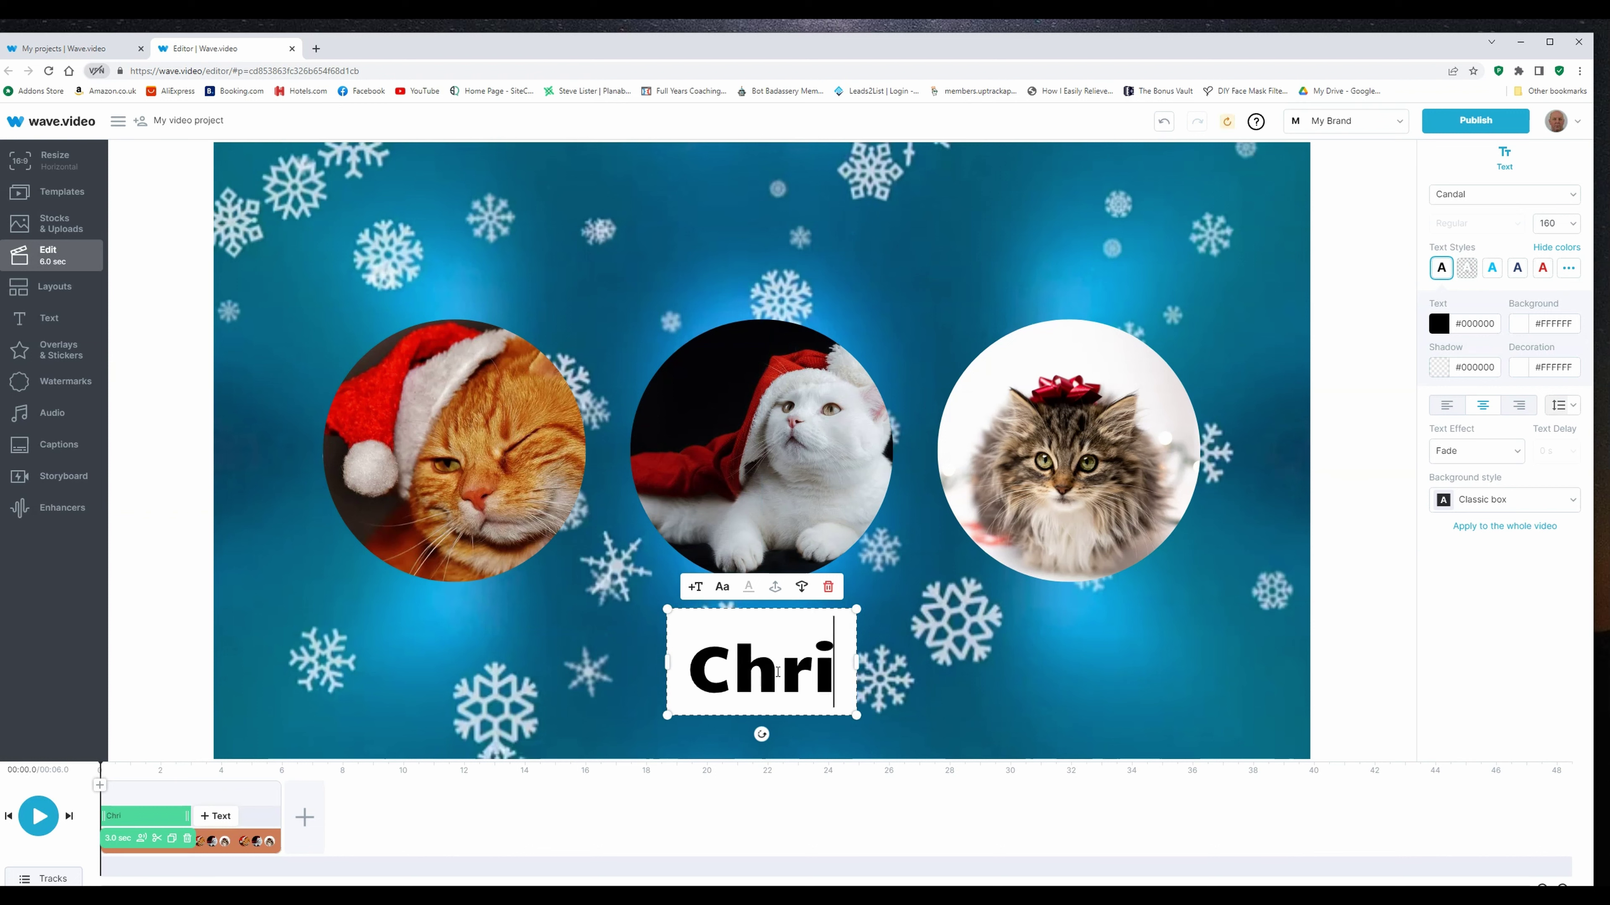
text(stmas )
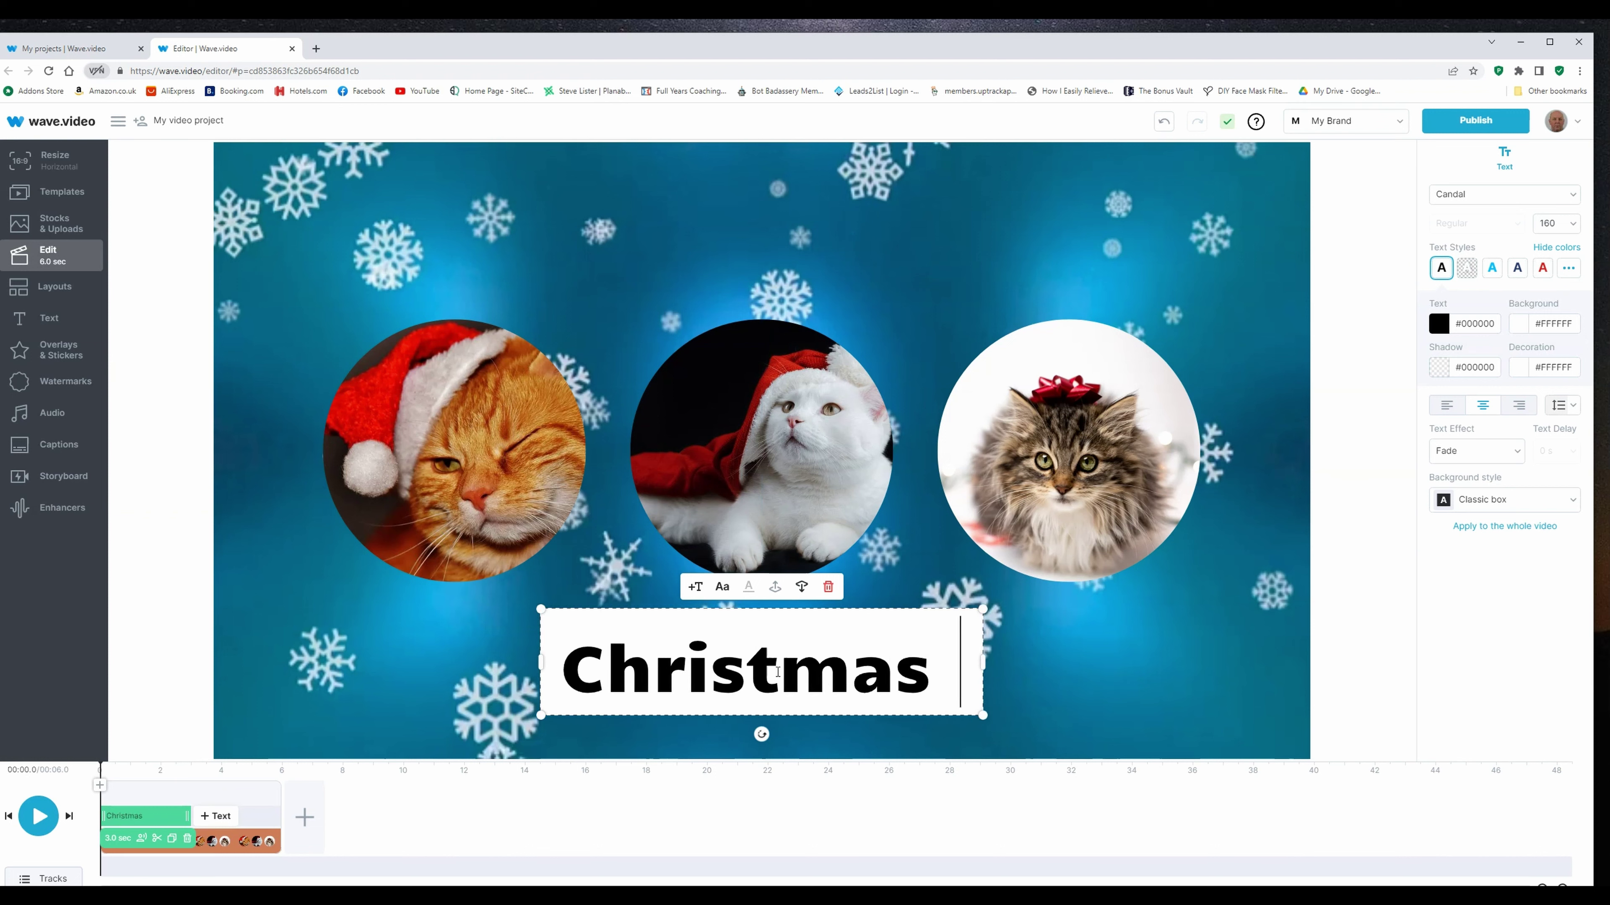
text(Cats)
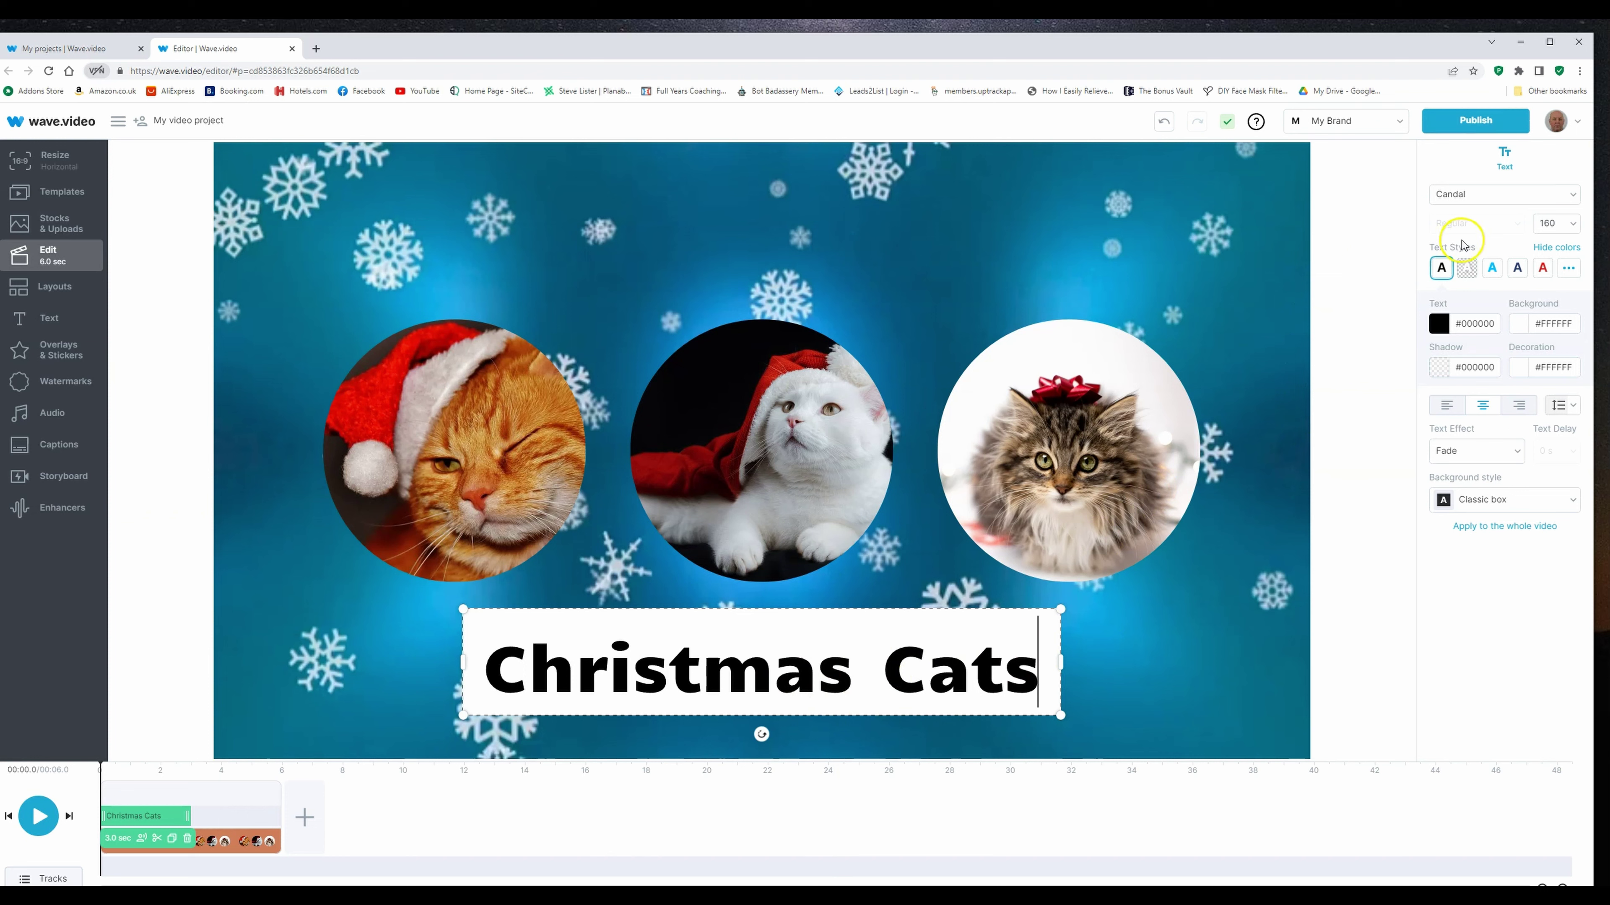
click(1468, 270)
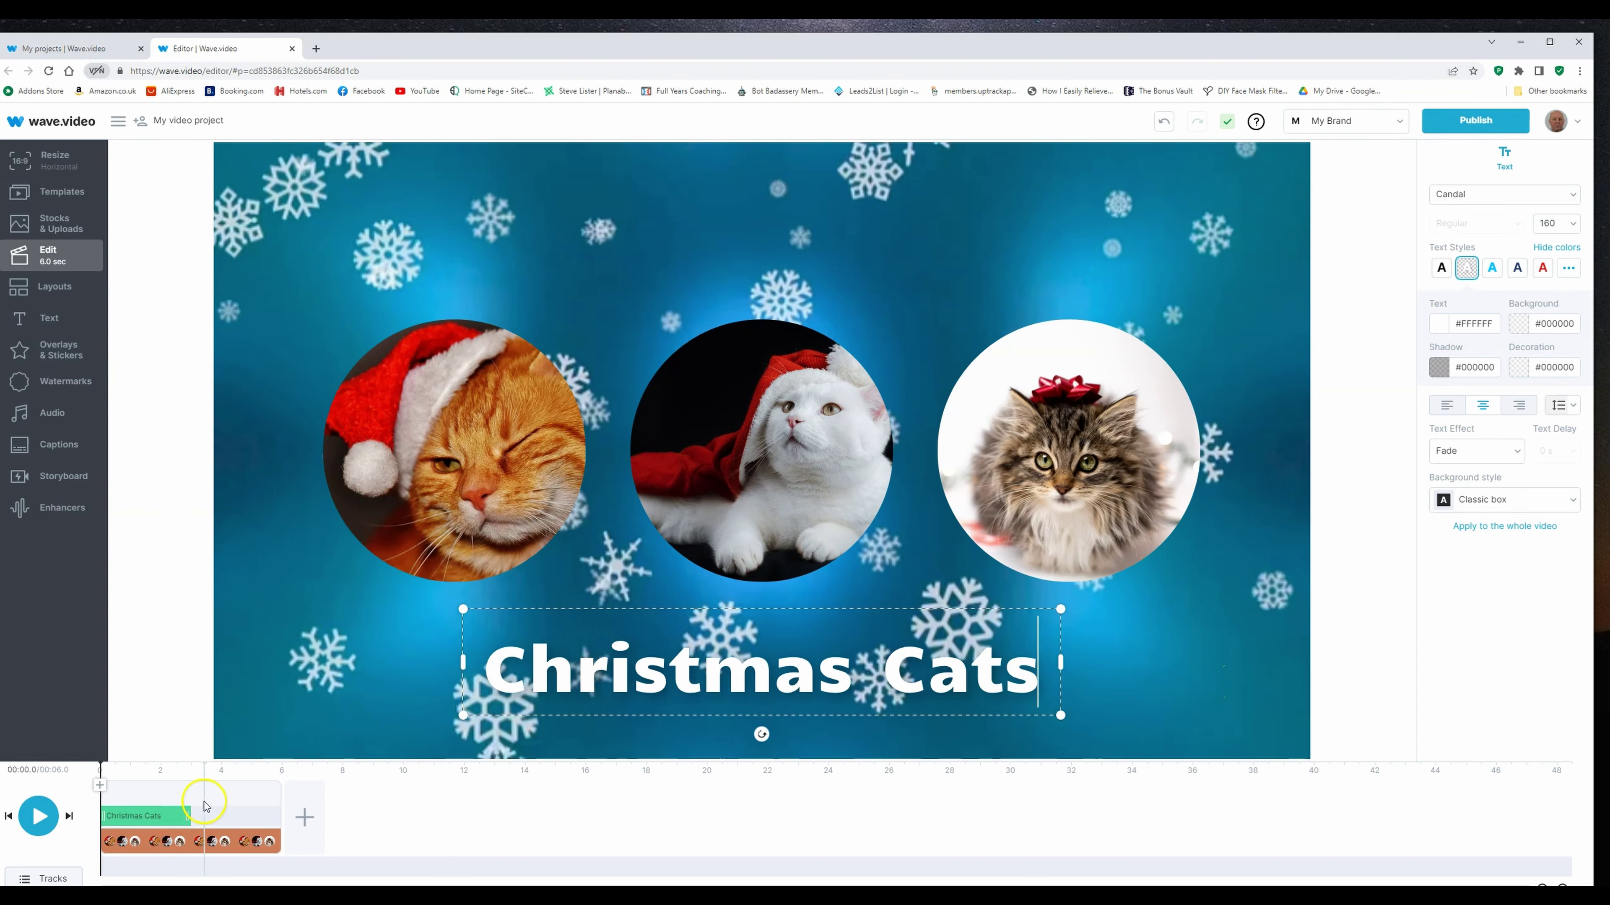
Step: Extend the "Christmas Cats" title to the full 6 seconds of its scene and shorten that scene to 4 seconds
click(188, 817)
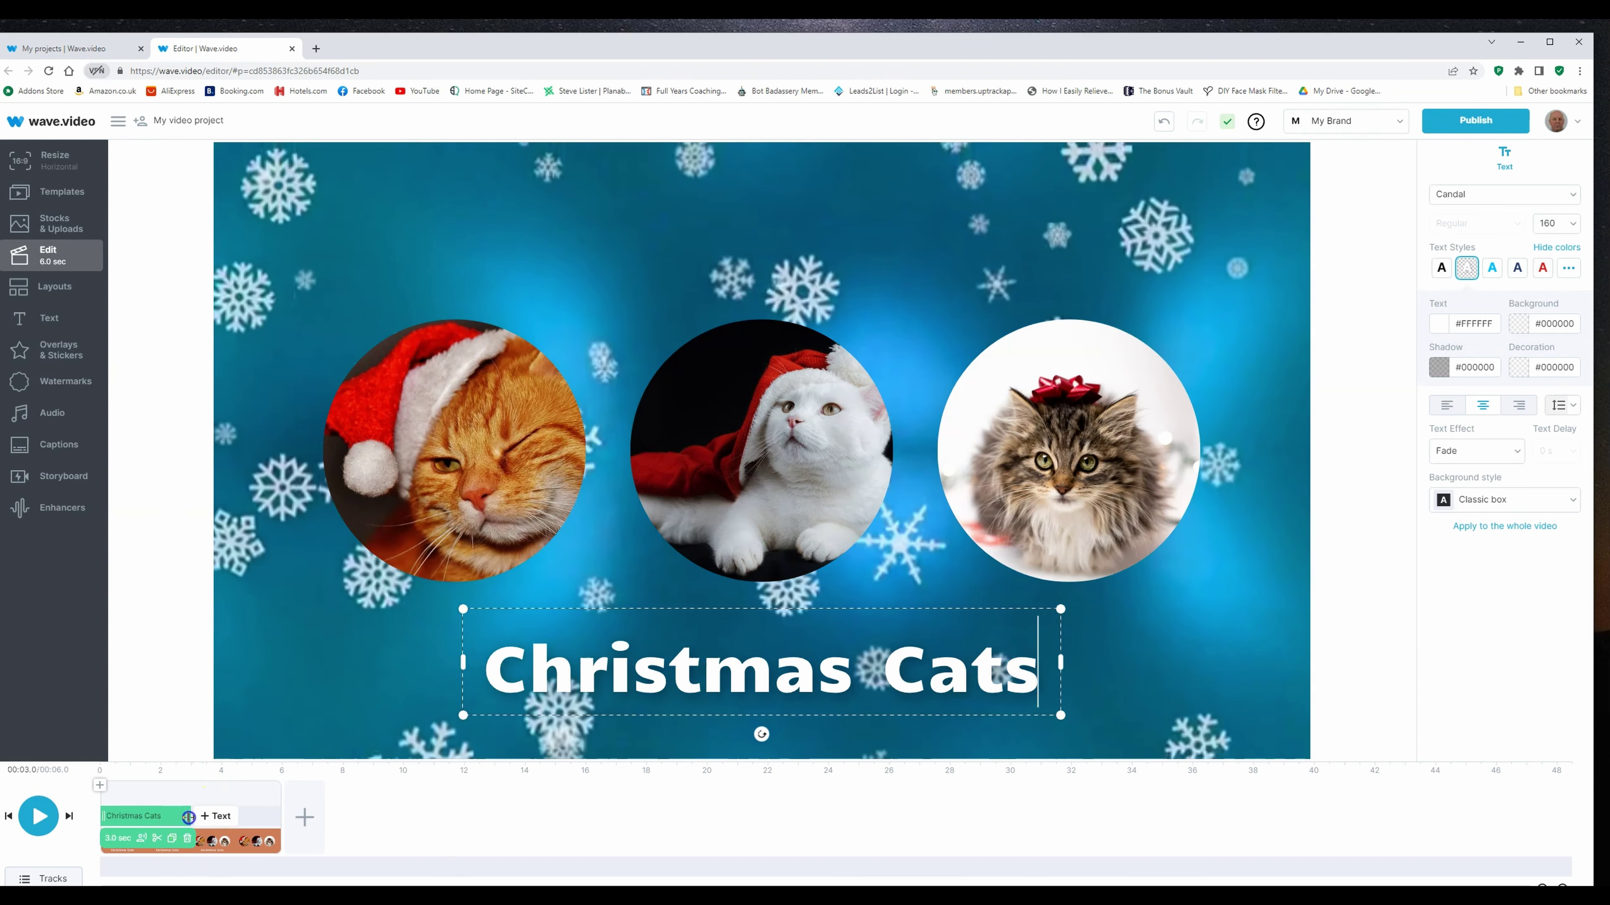
drag(189, 817, 282, 817)
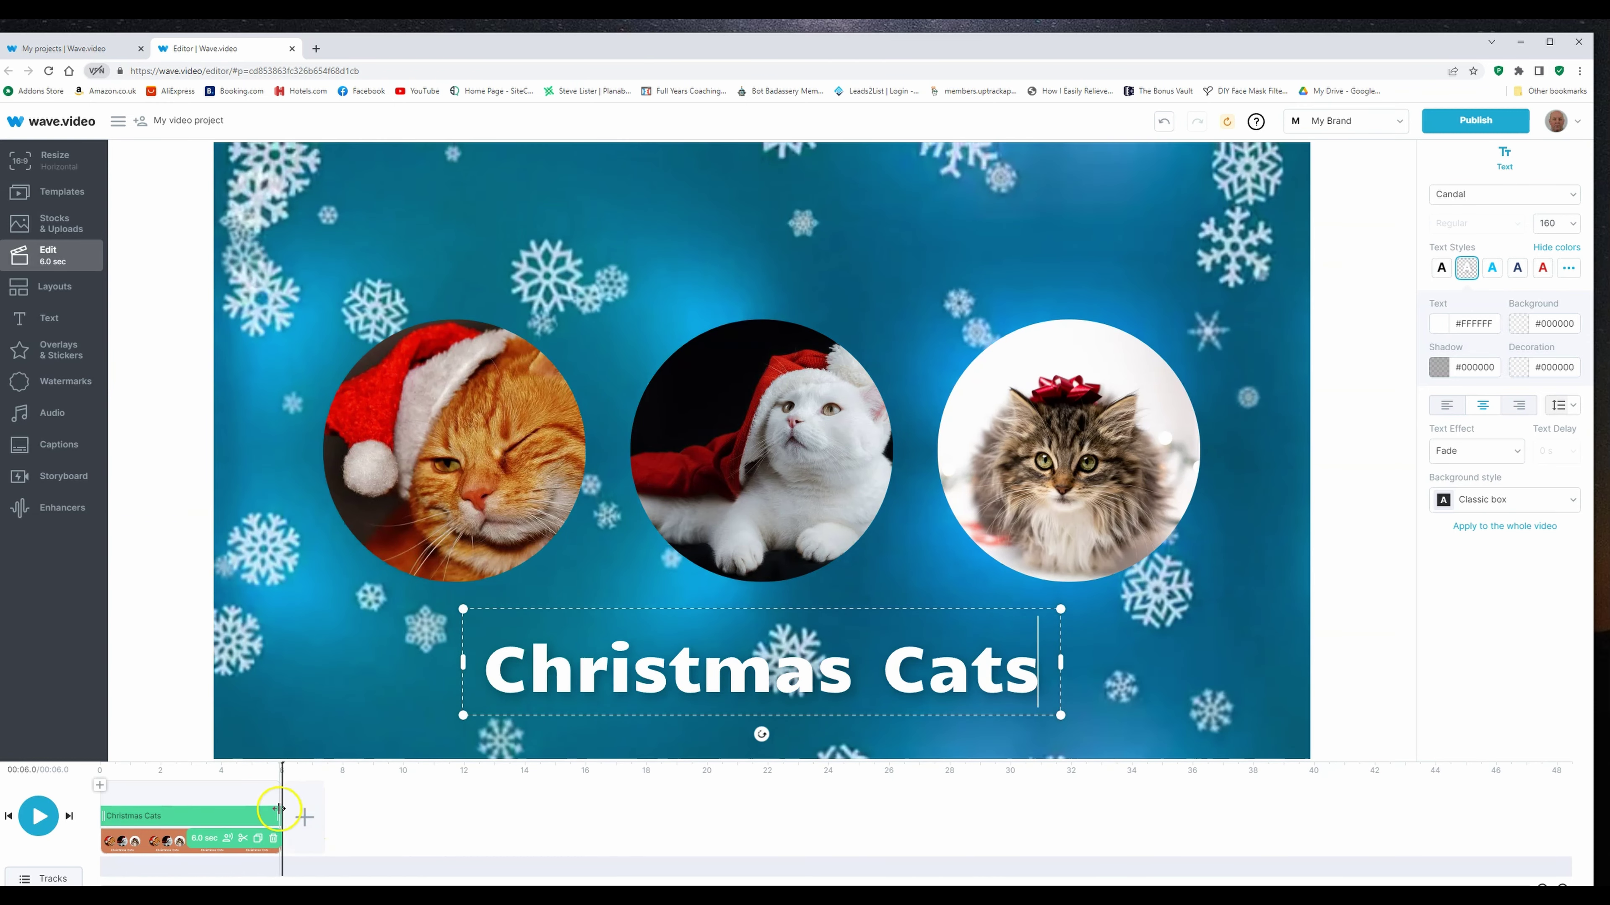
click(417, 811)
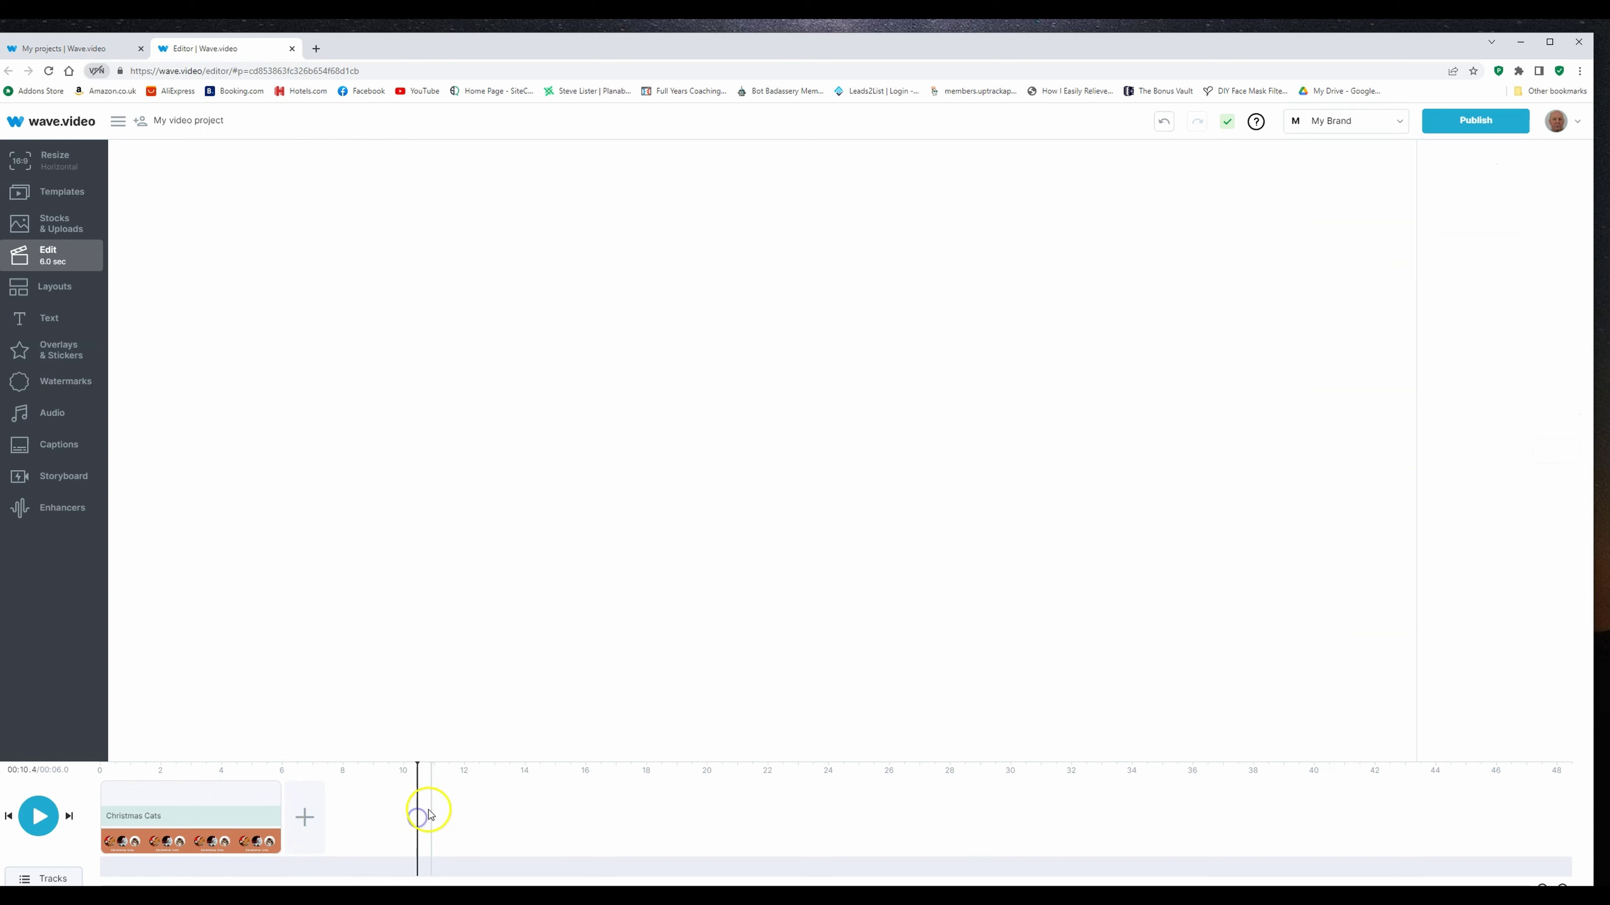
click(249, 790)
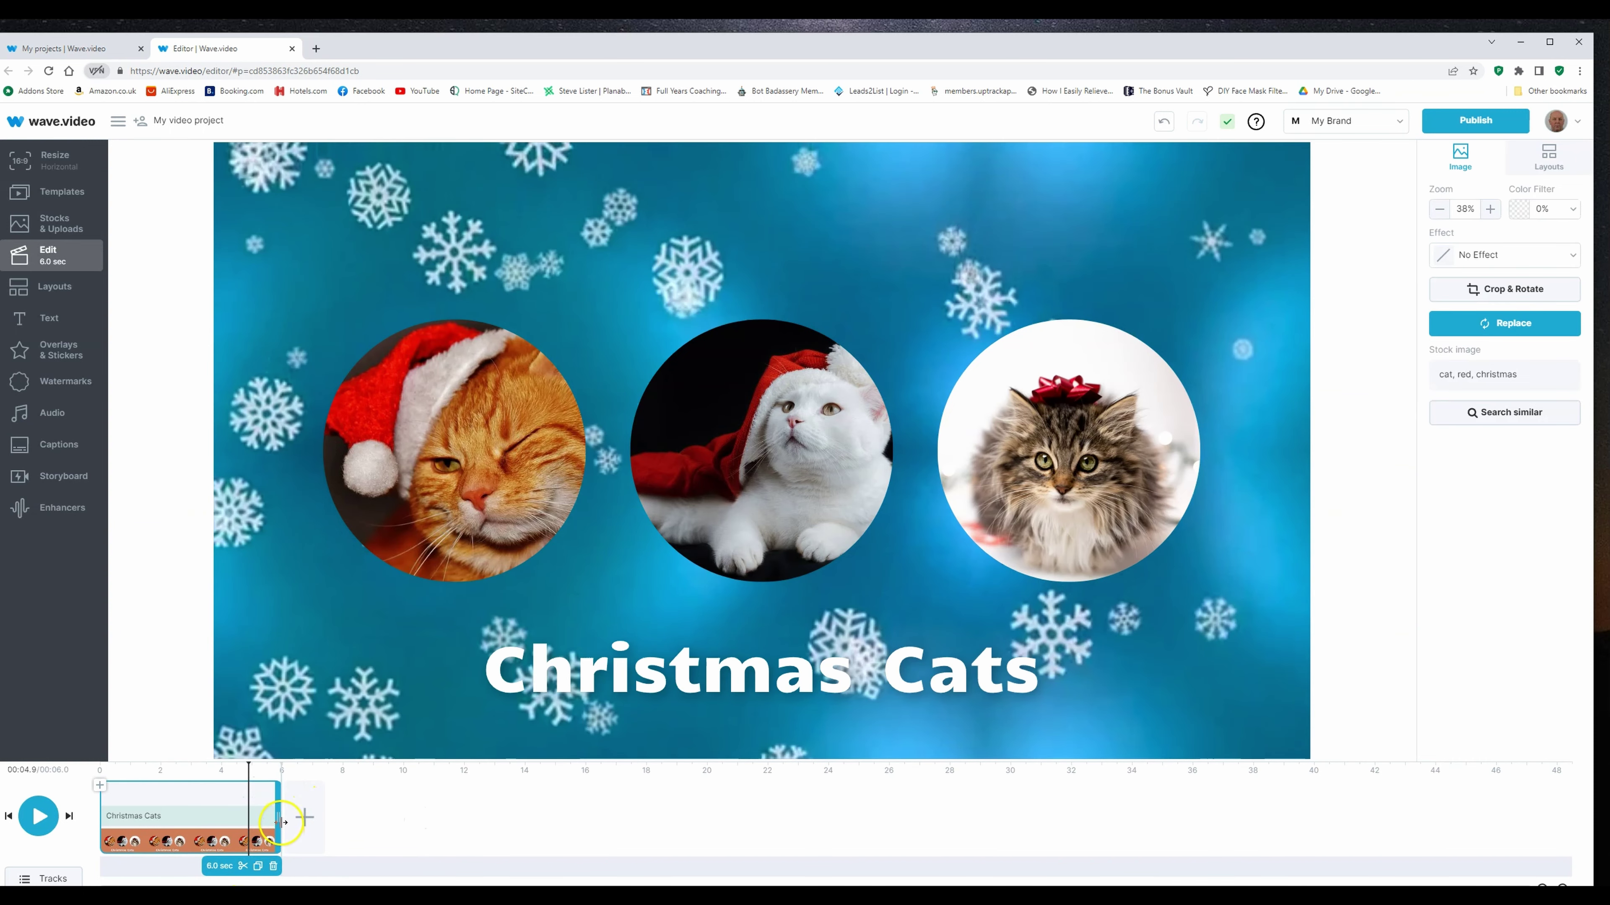
drag(280, 818, 225, 826)
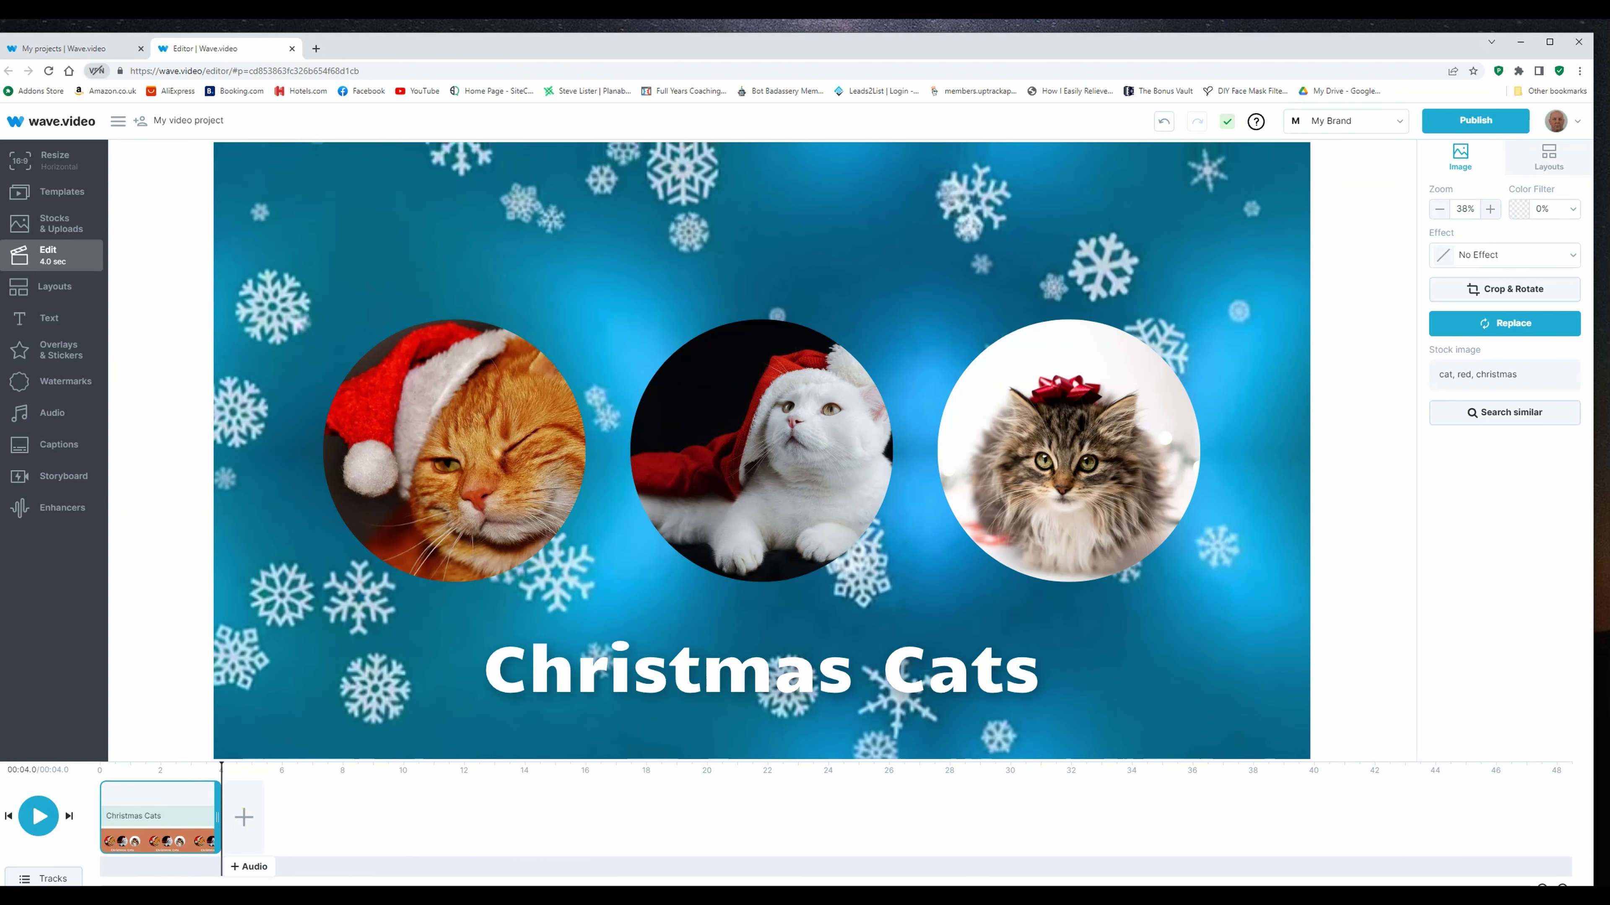
Step: Search the stock library for "cat in snow" and add the 0:13 video of a furry cat walking in snow as a second scene
click(244, 820)
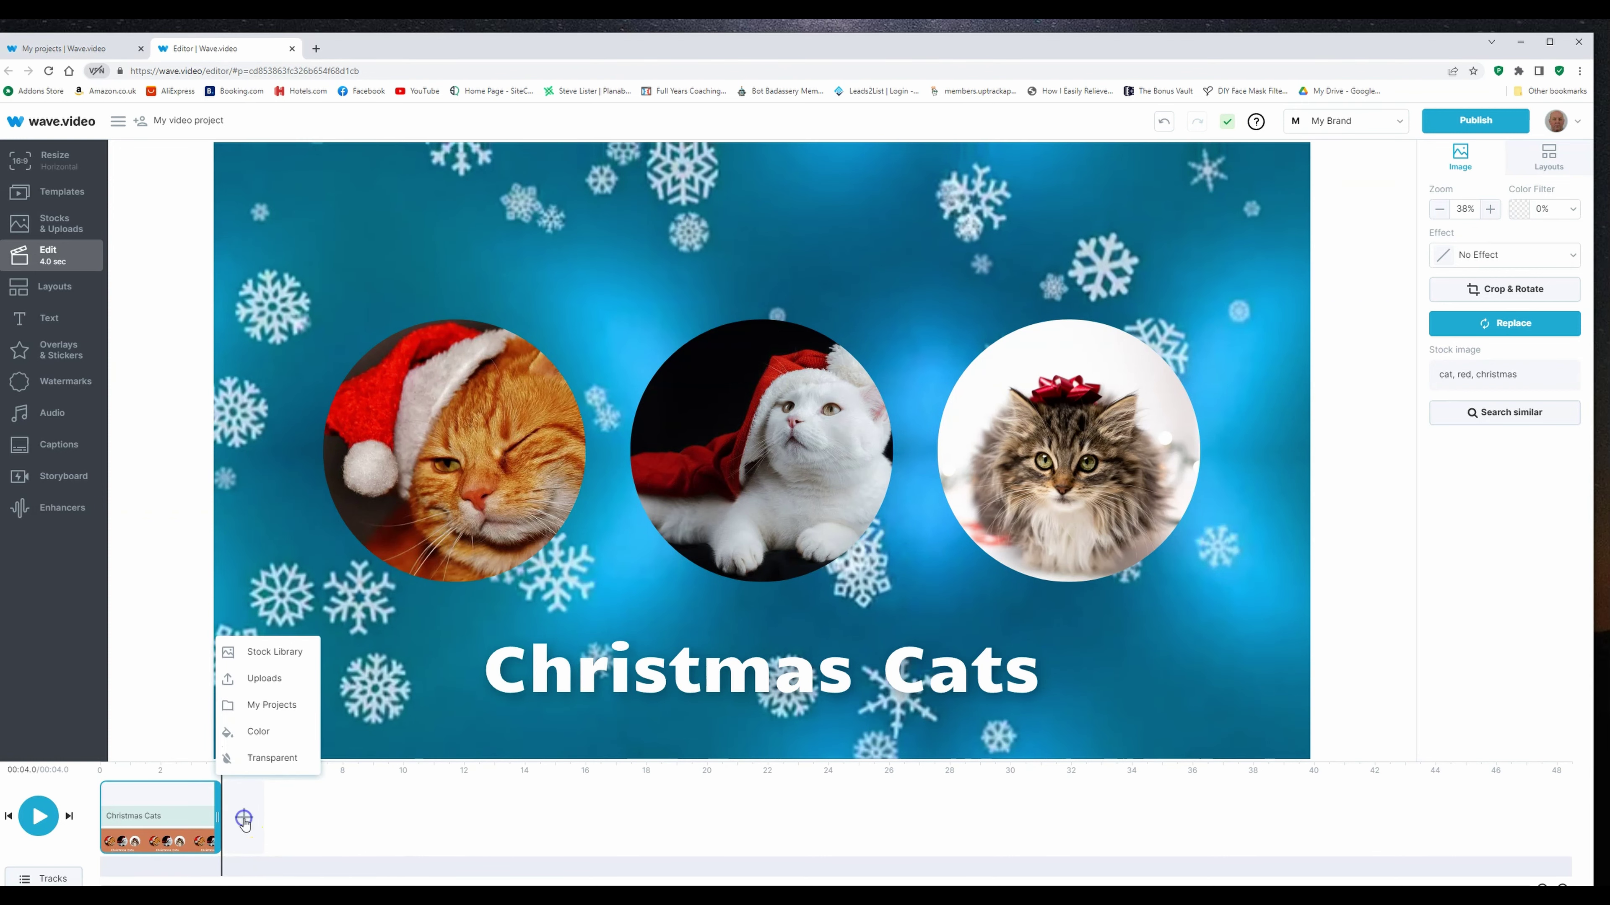
click(283, 653)
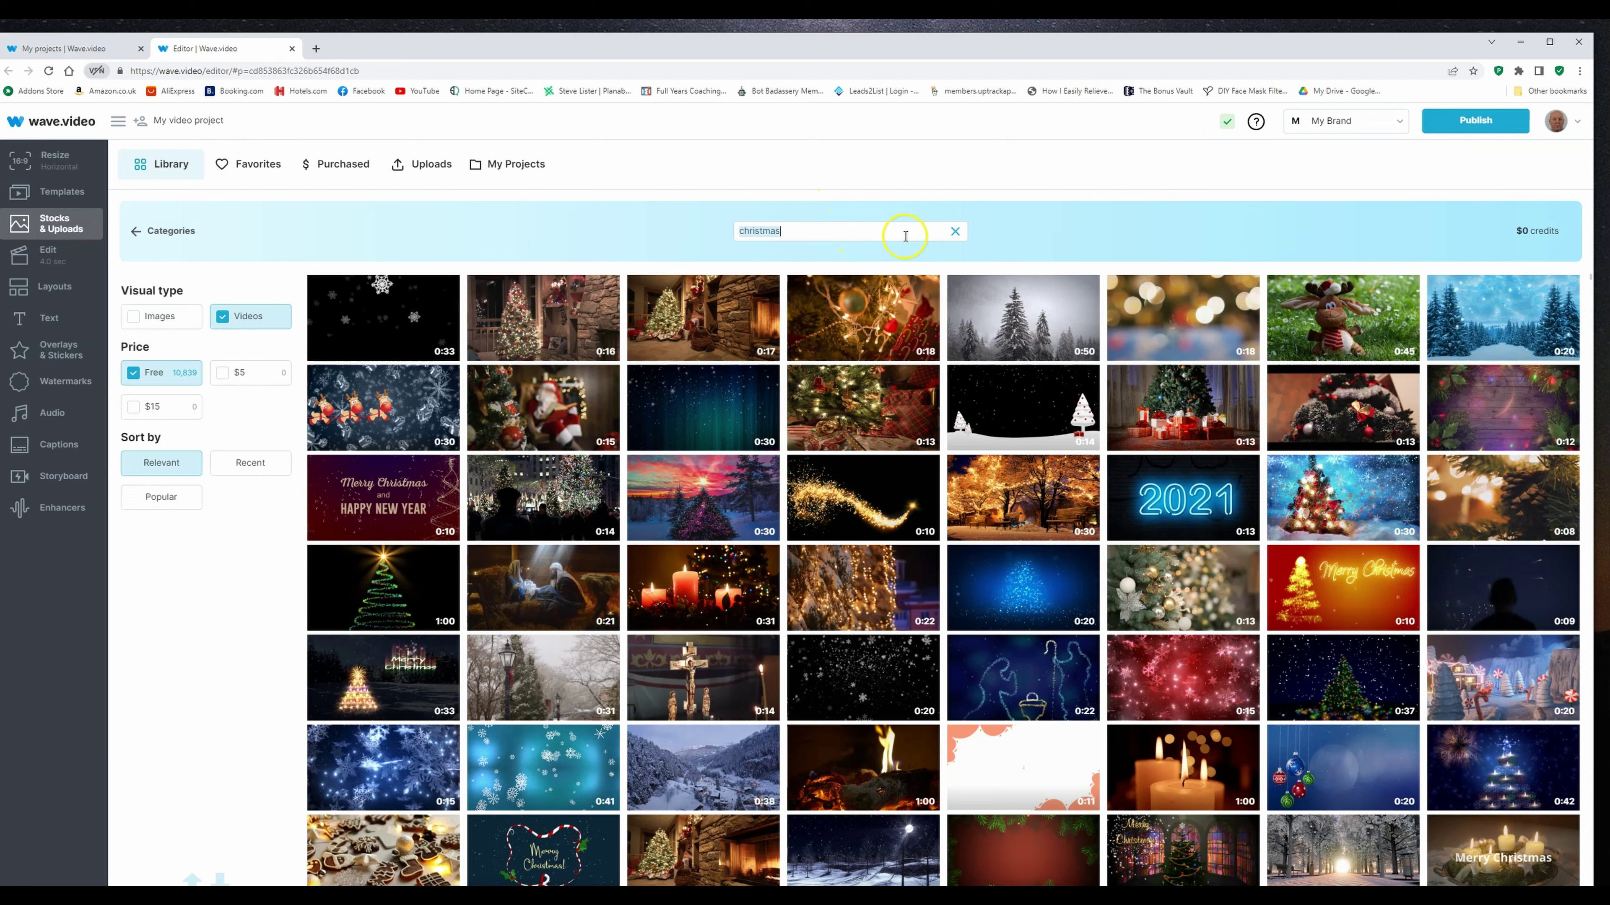
click(878, 232)
key(BackSpace)
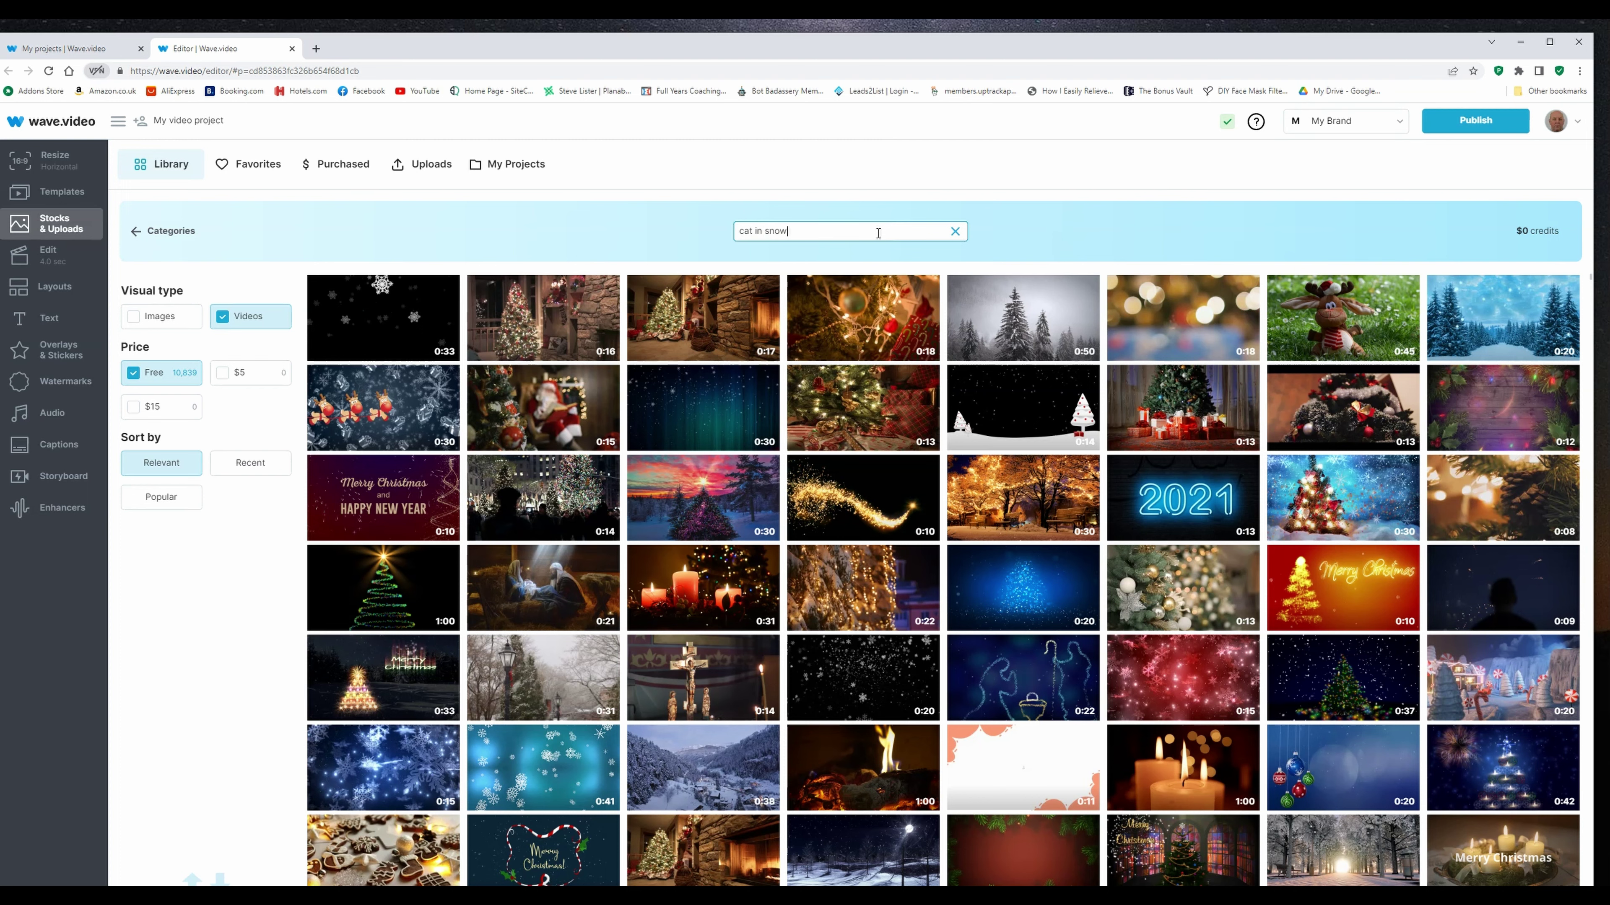
key(Return)
click(281, 287)
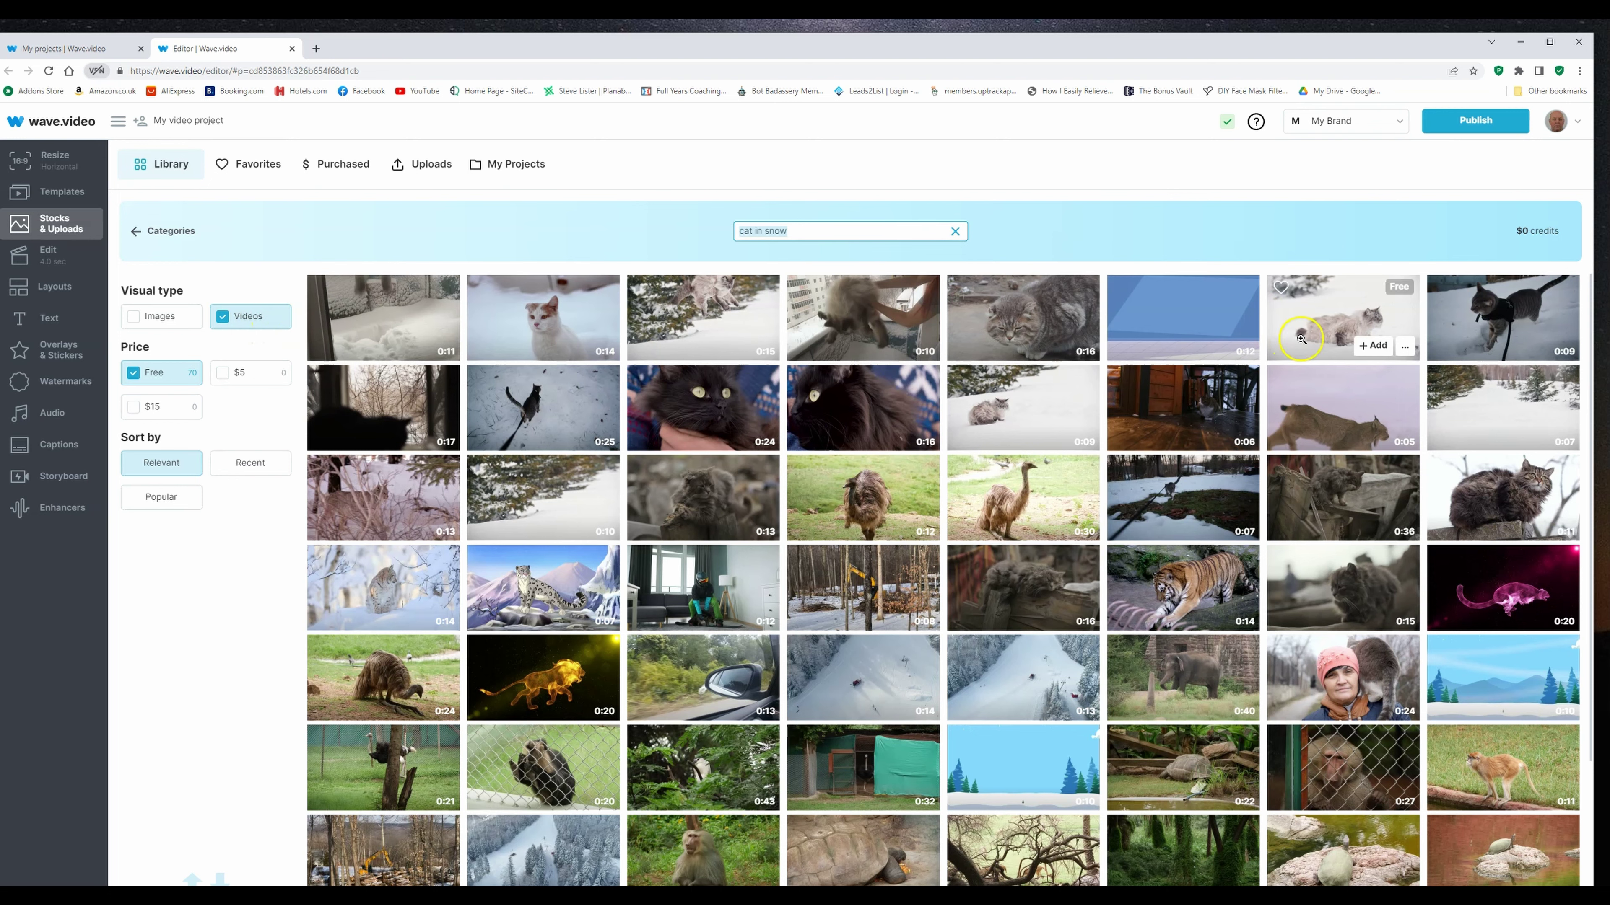
click(1372, 346)
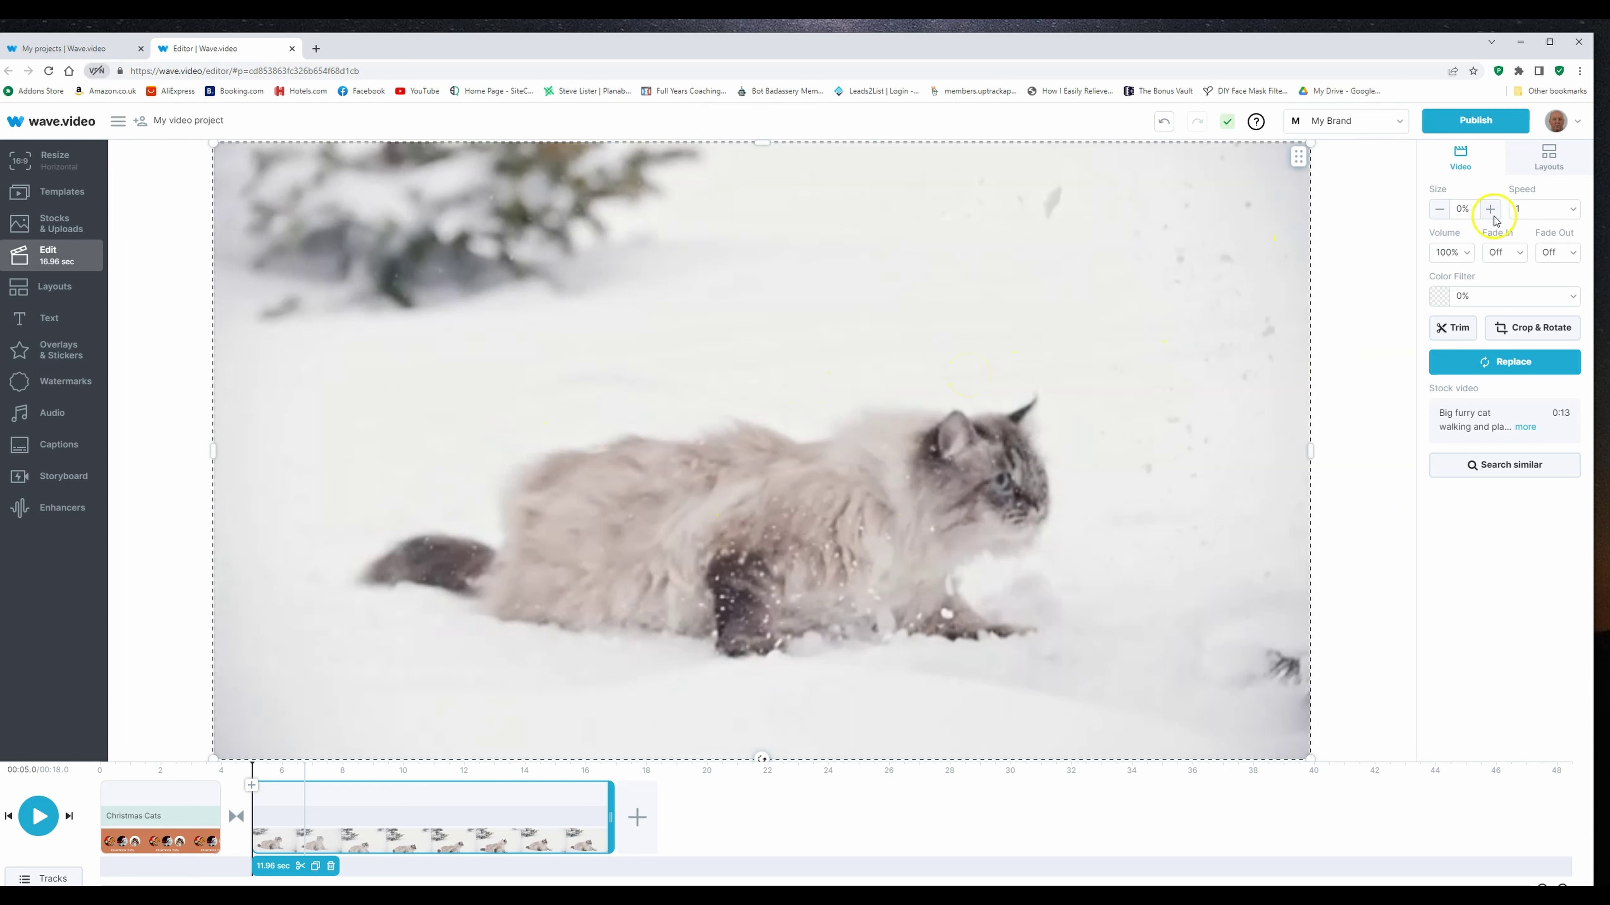
Step: Apply the basic half-frame layout to the snow cat scene and start replacing its solid grey background from the stock library
click(1549, 160)
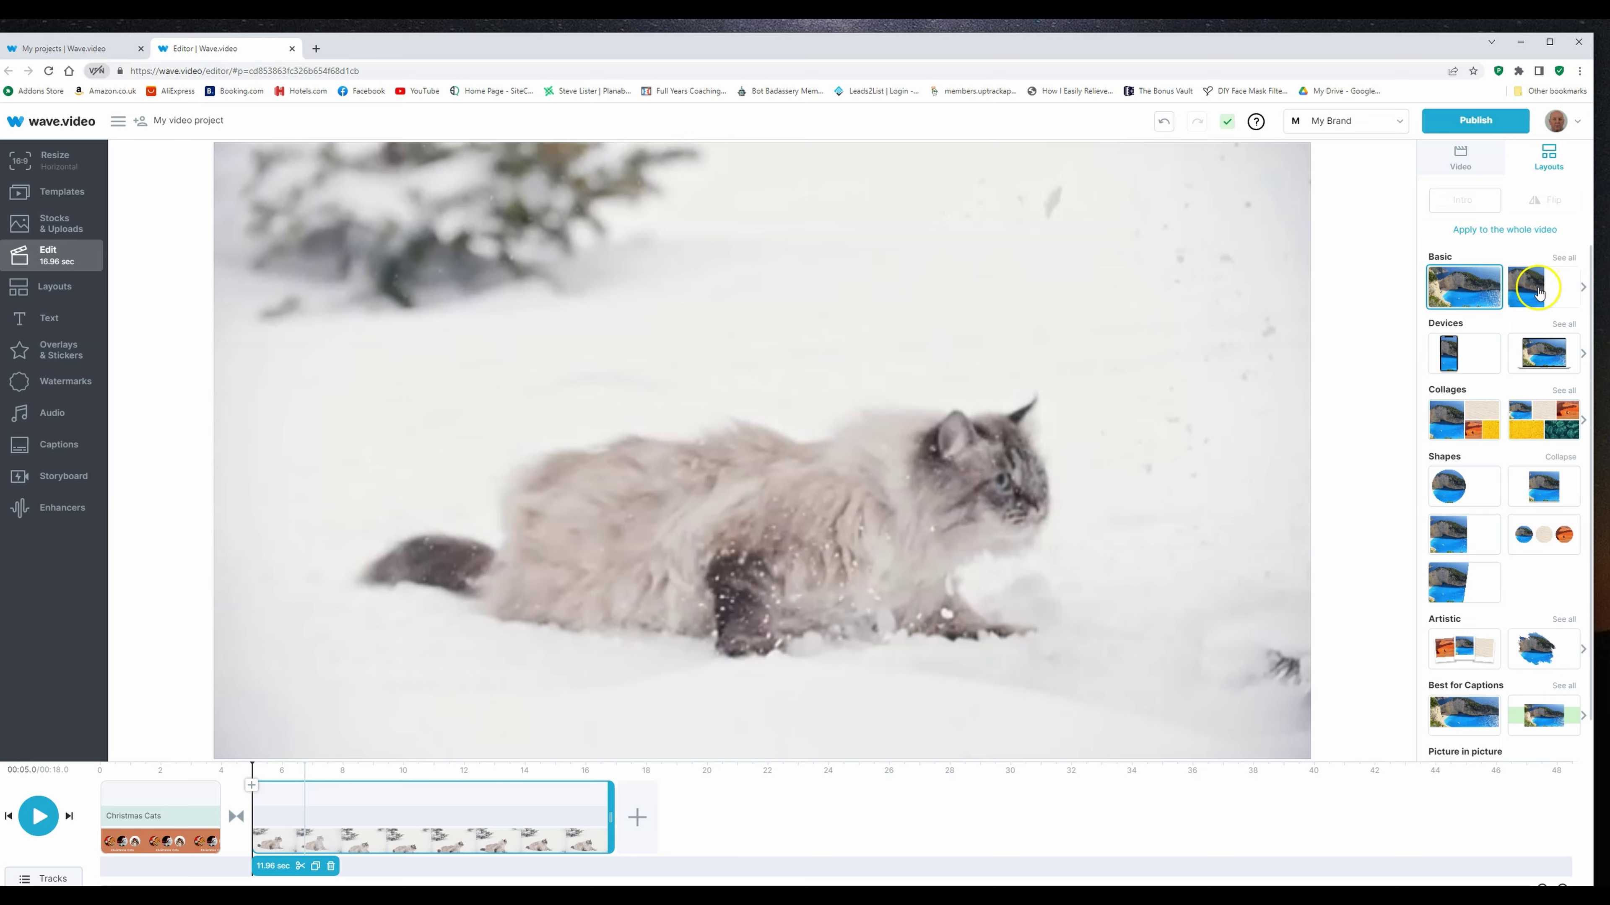
click(1545, 291)
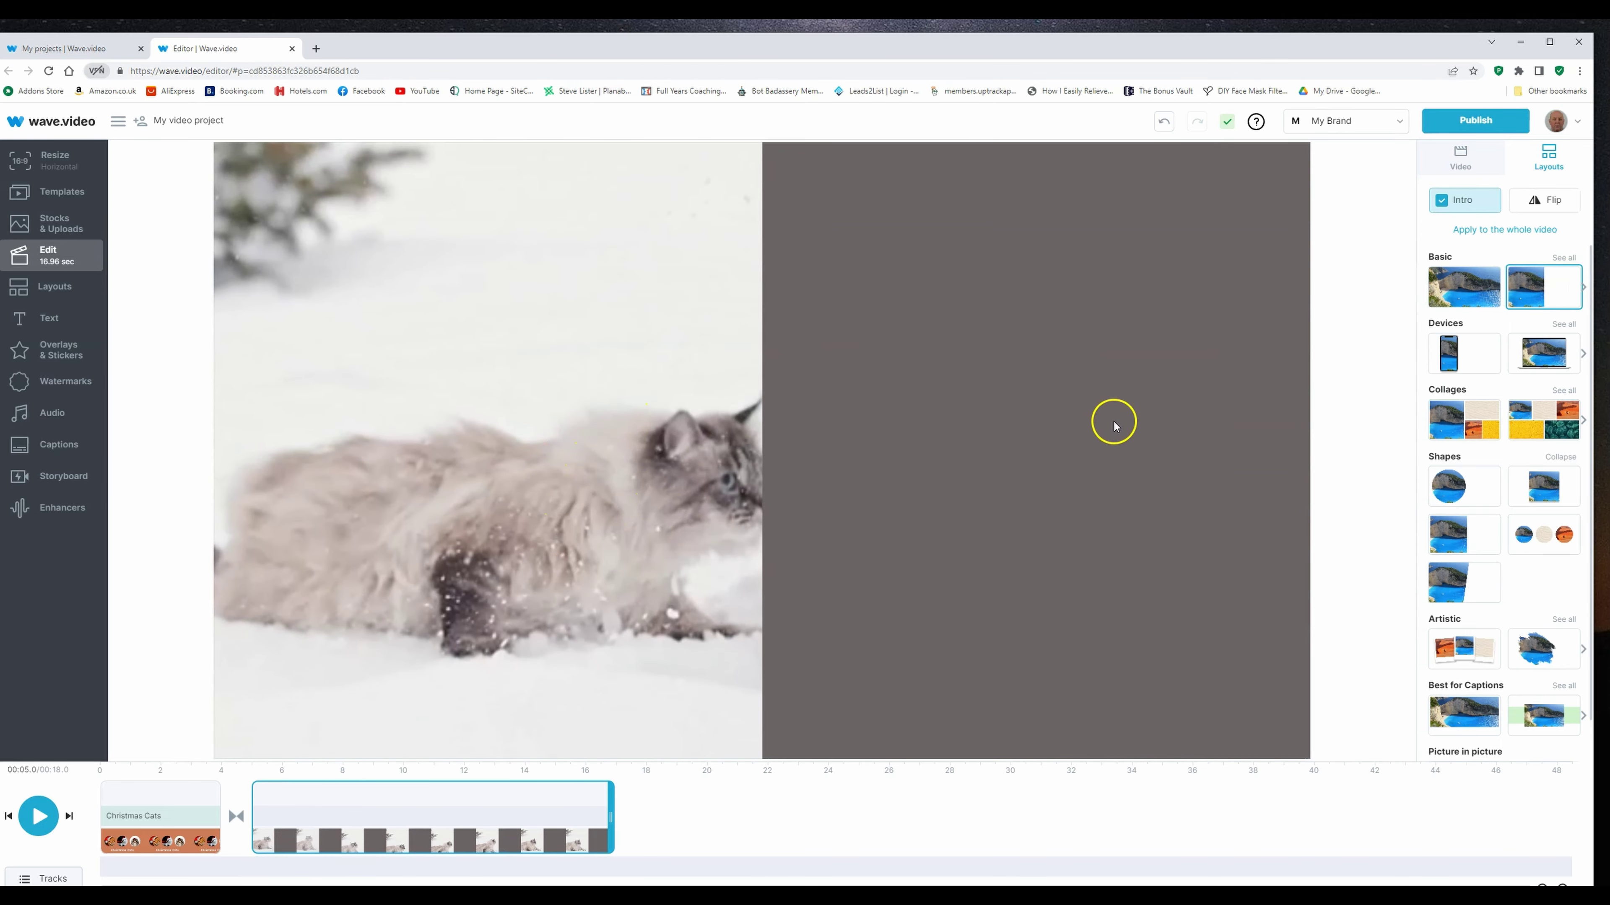
click(973, 427)
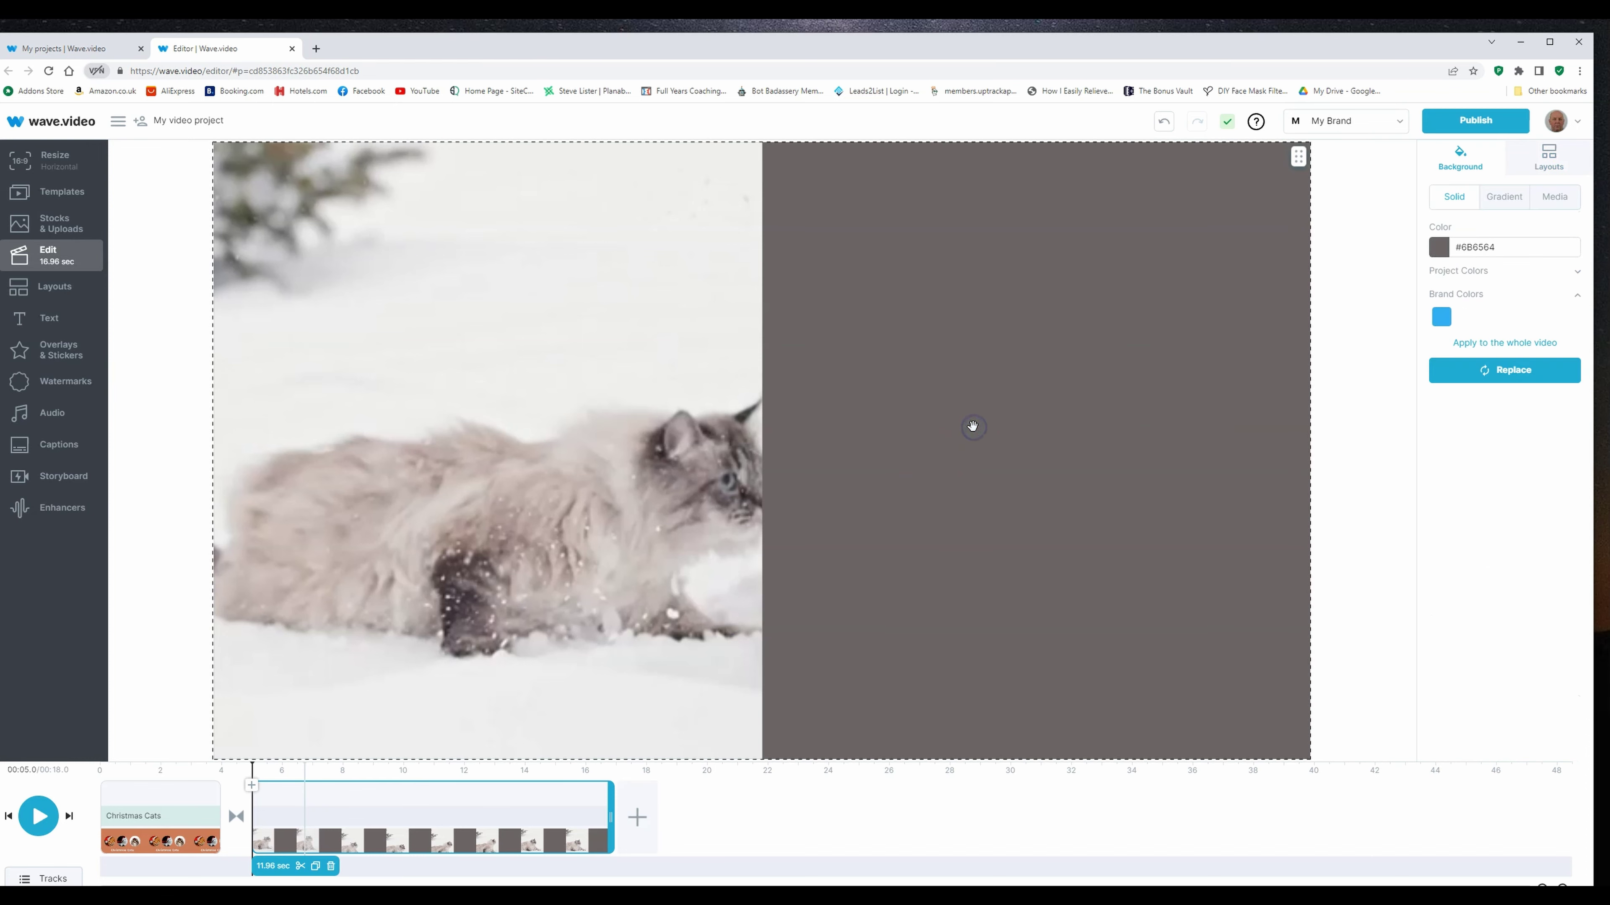
click(1518, 374)
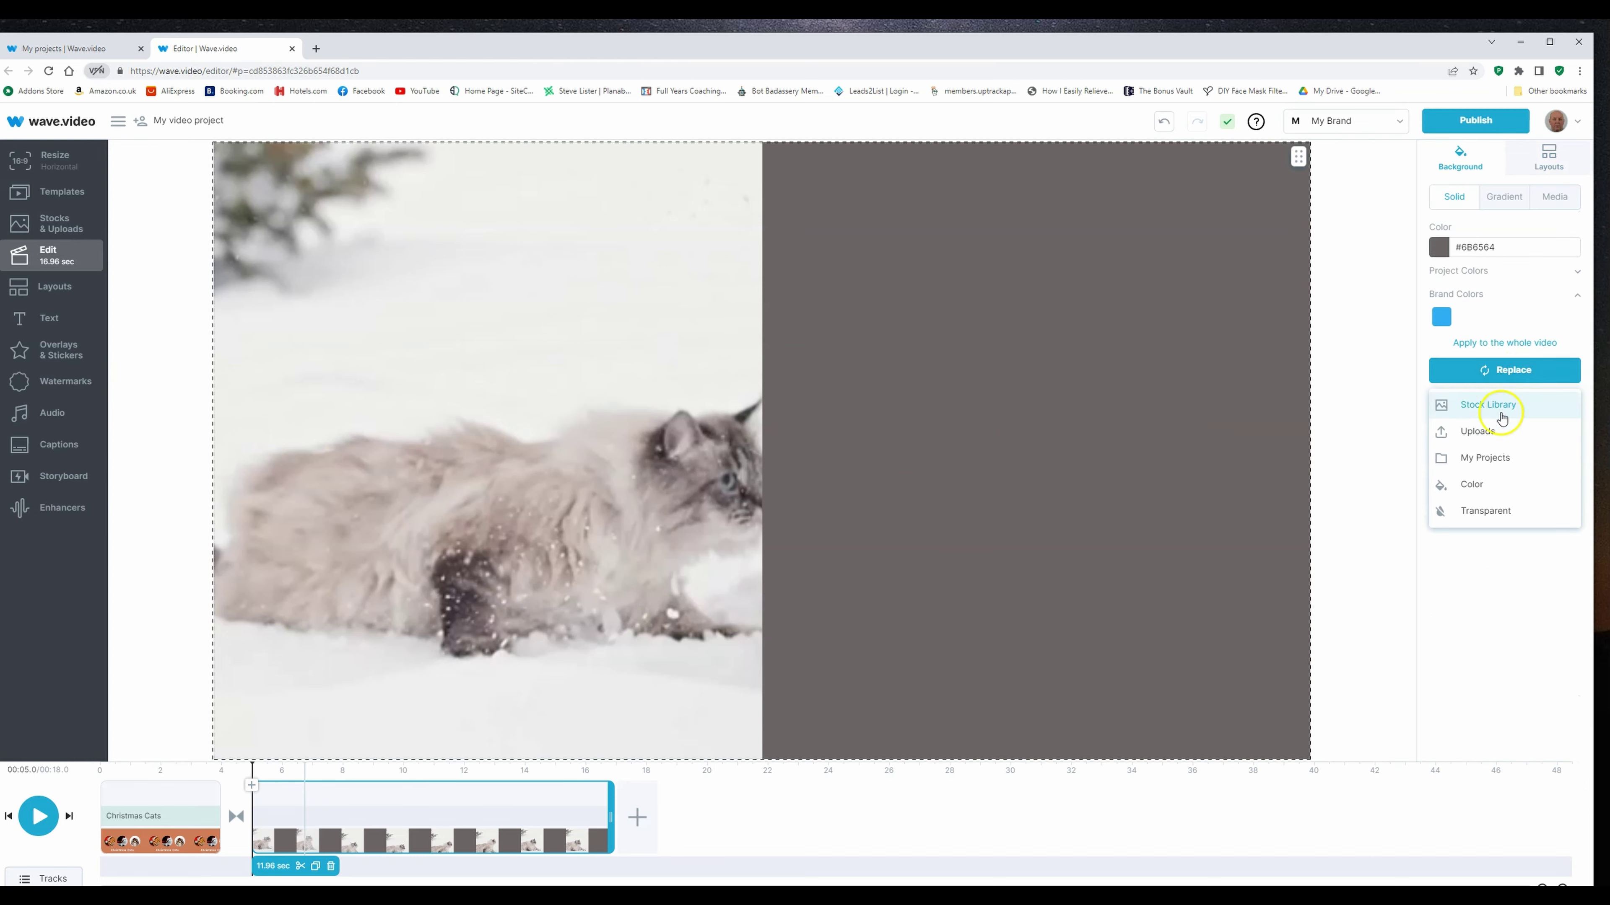
click(1483, 404)
Step: Search the stock videos for "christmas" and replace the background with the 0:14 clip of hanging blue baubles
drag(803, 230, 735, 231)
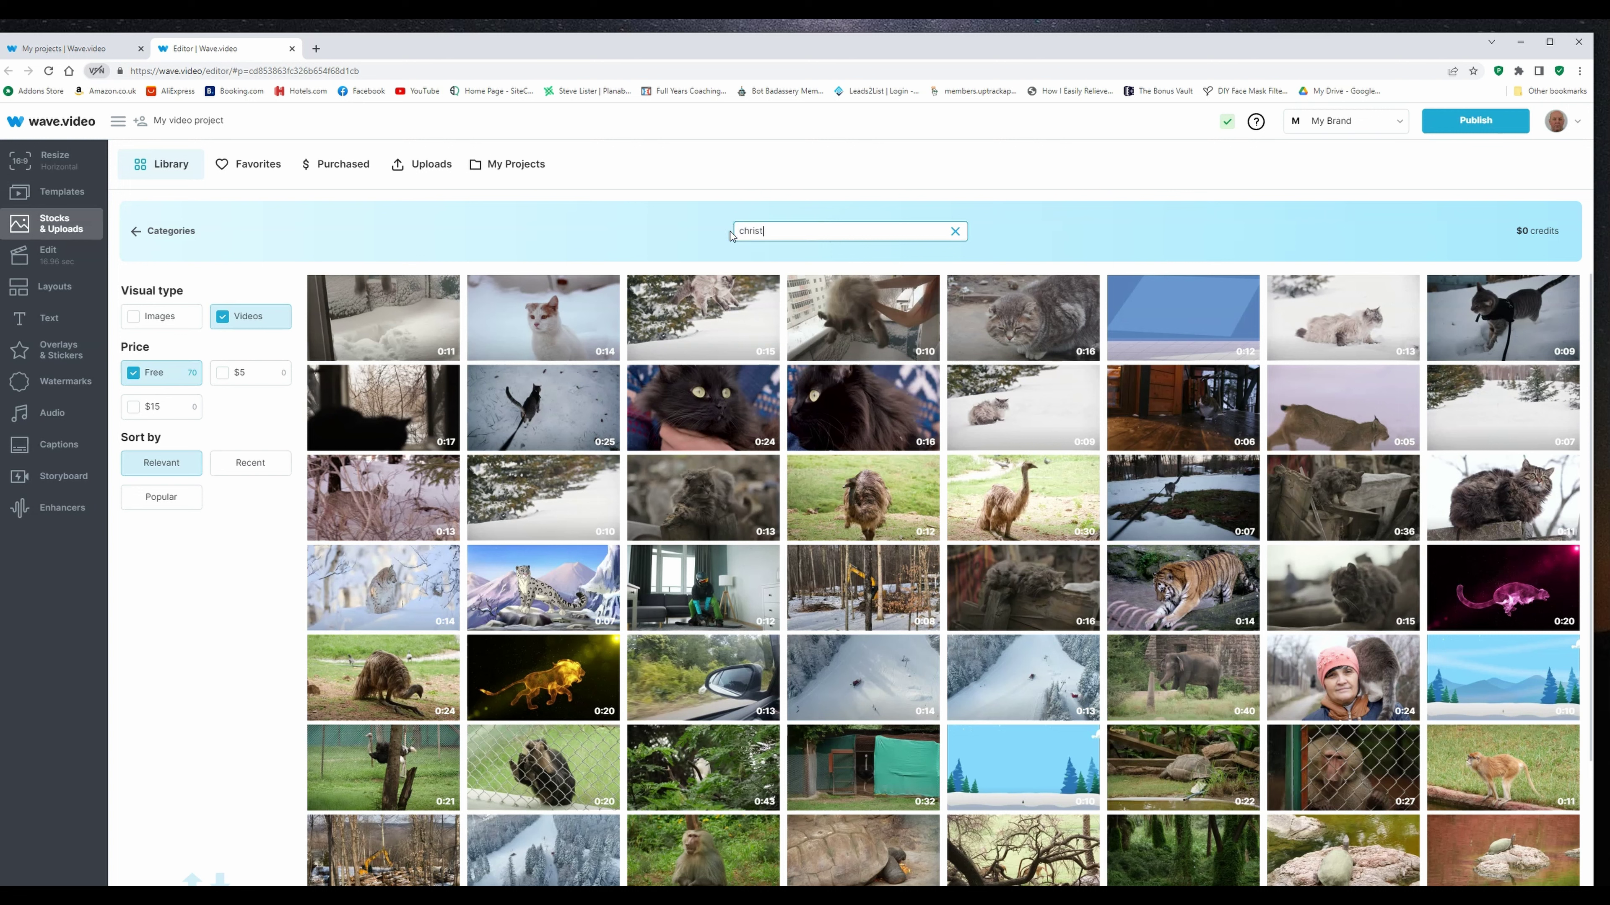
key(Return)
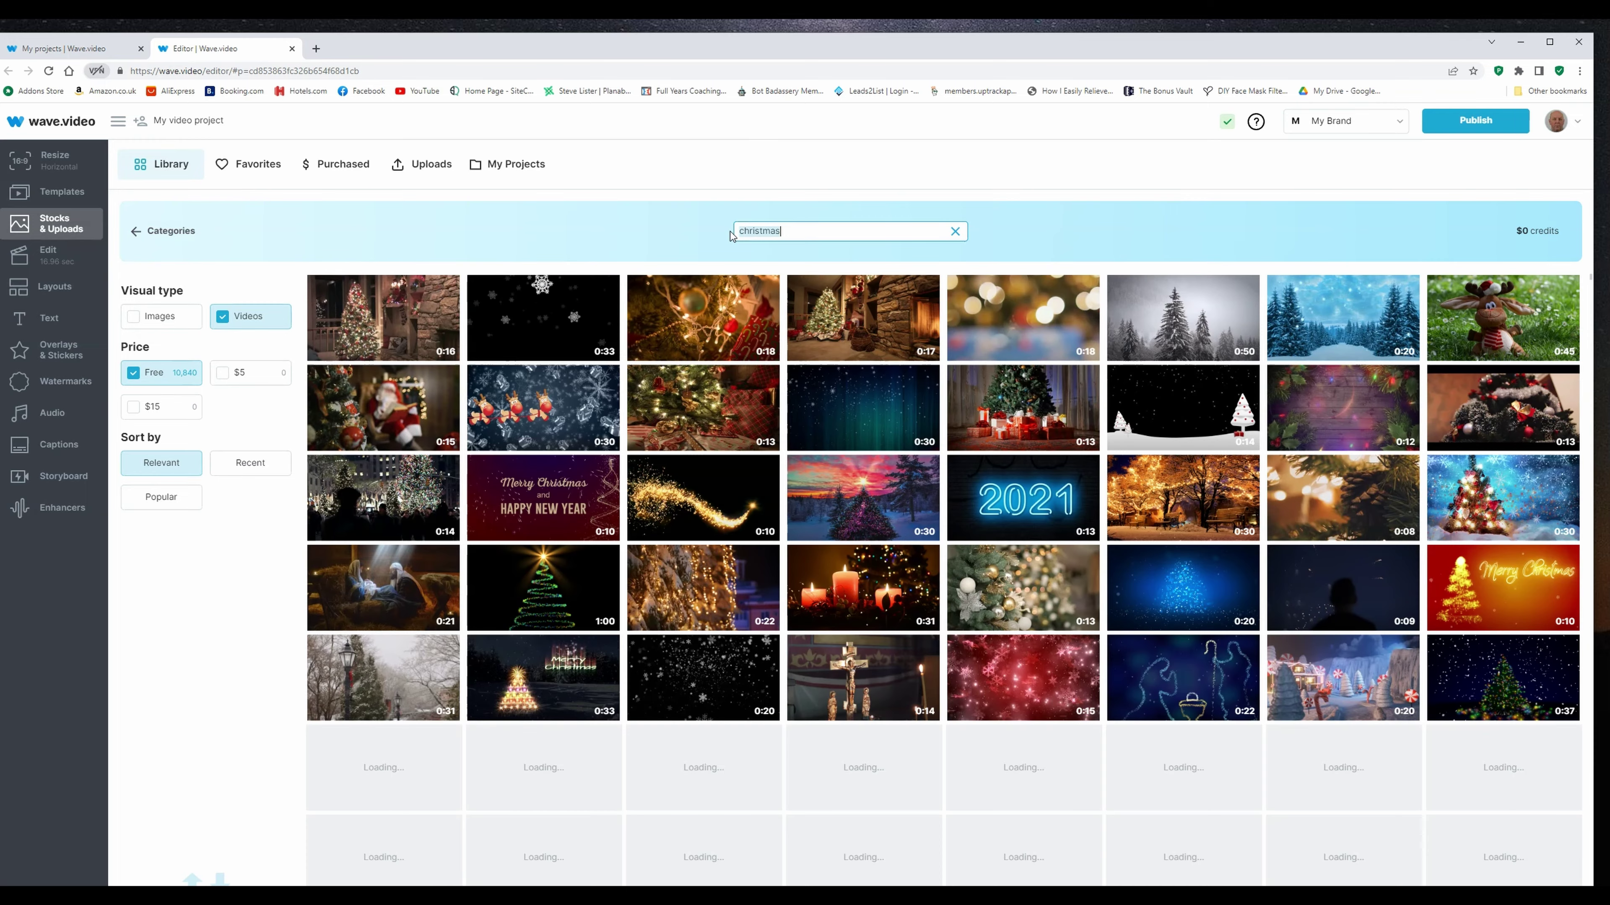
click(207, 391)
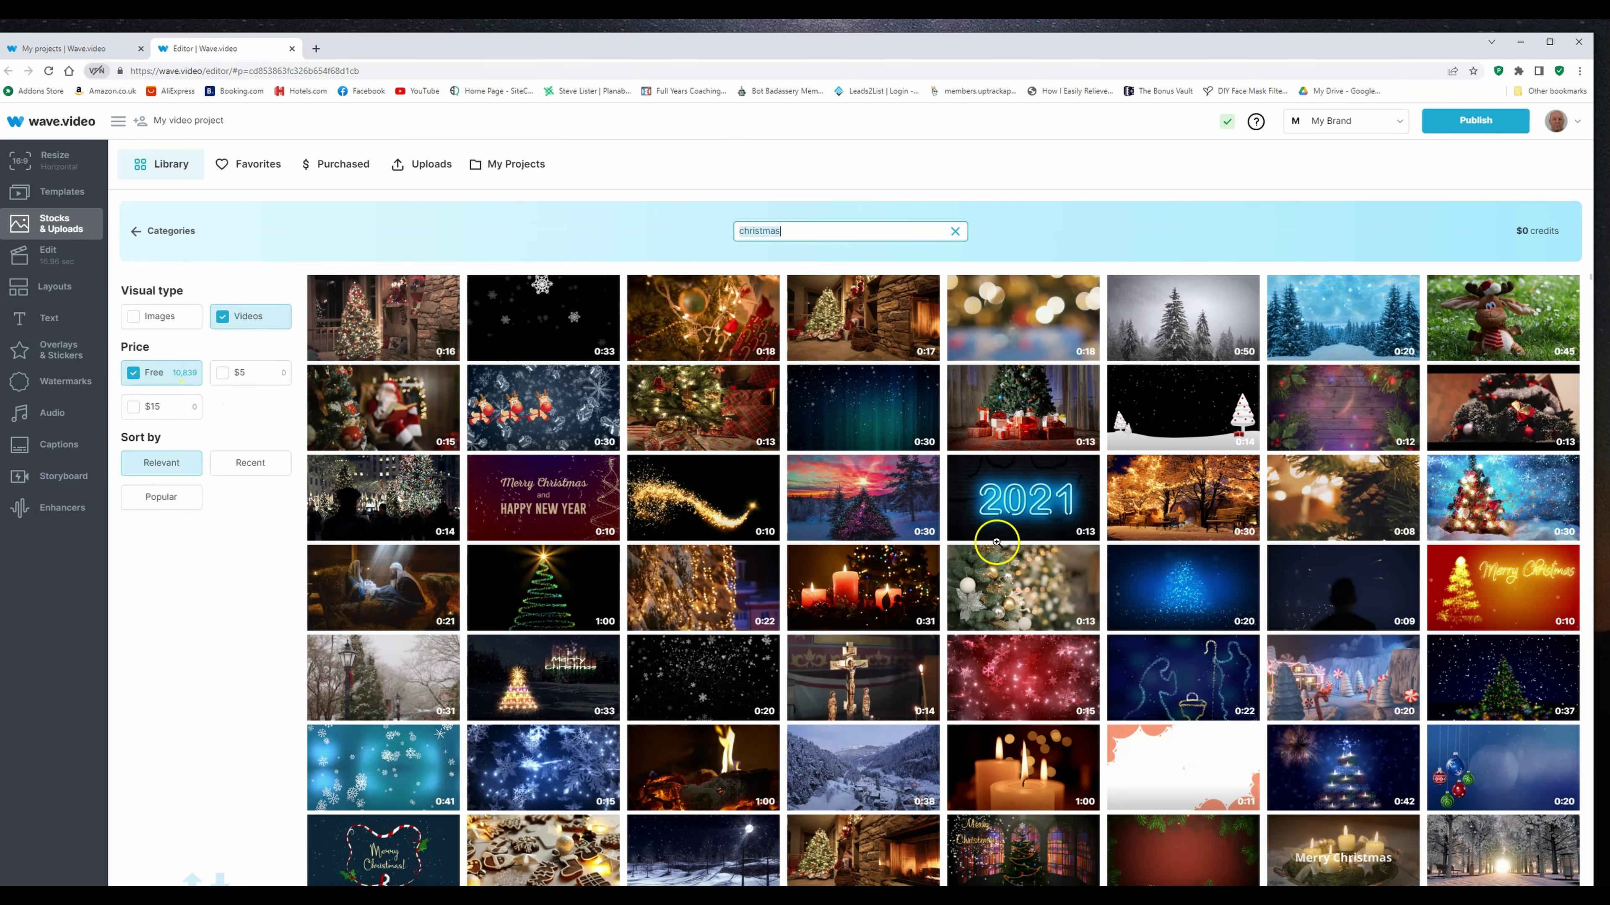
mouse_move(1262, 438)
scroll(1263, 438, down, 4)
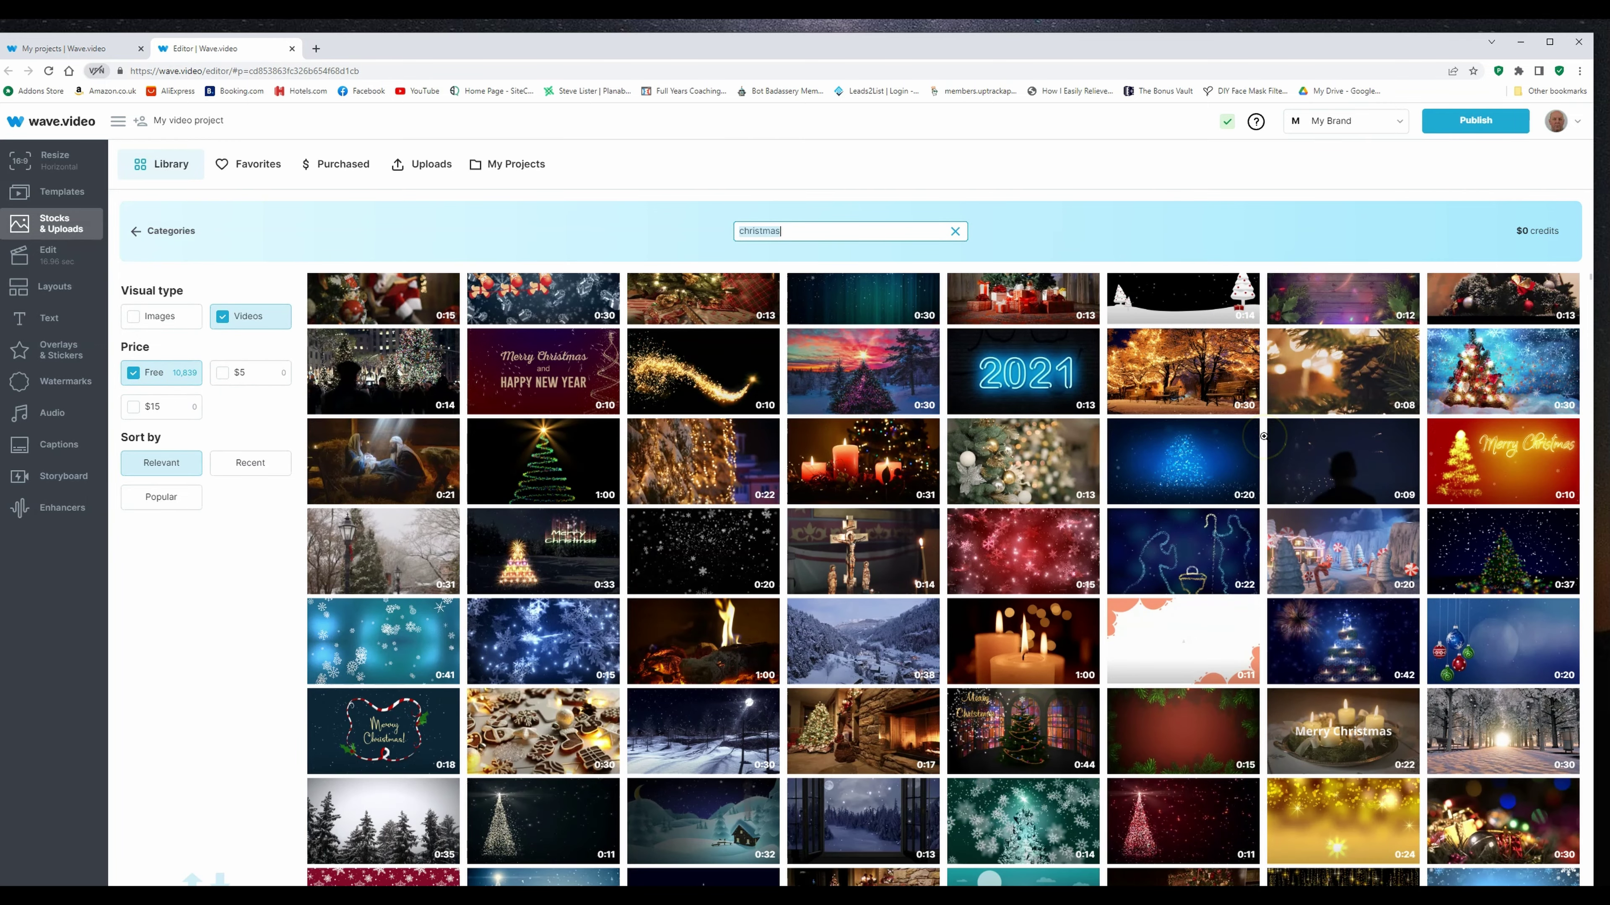
scroll(1263, 438, down, 2)
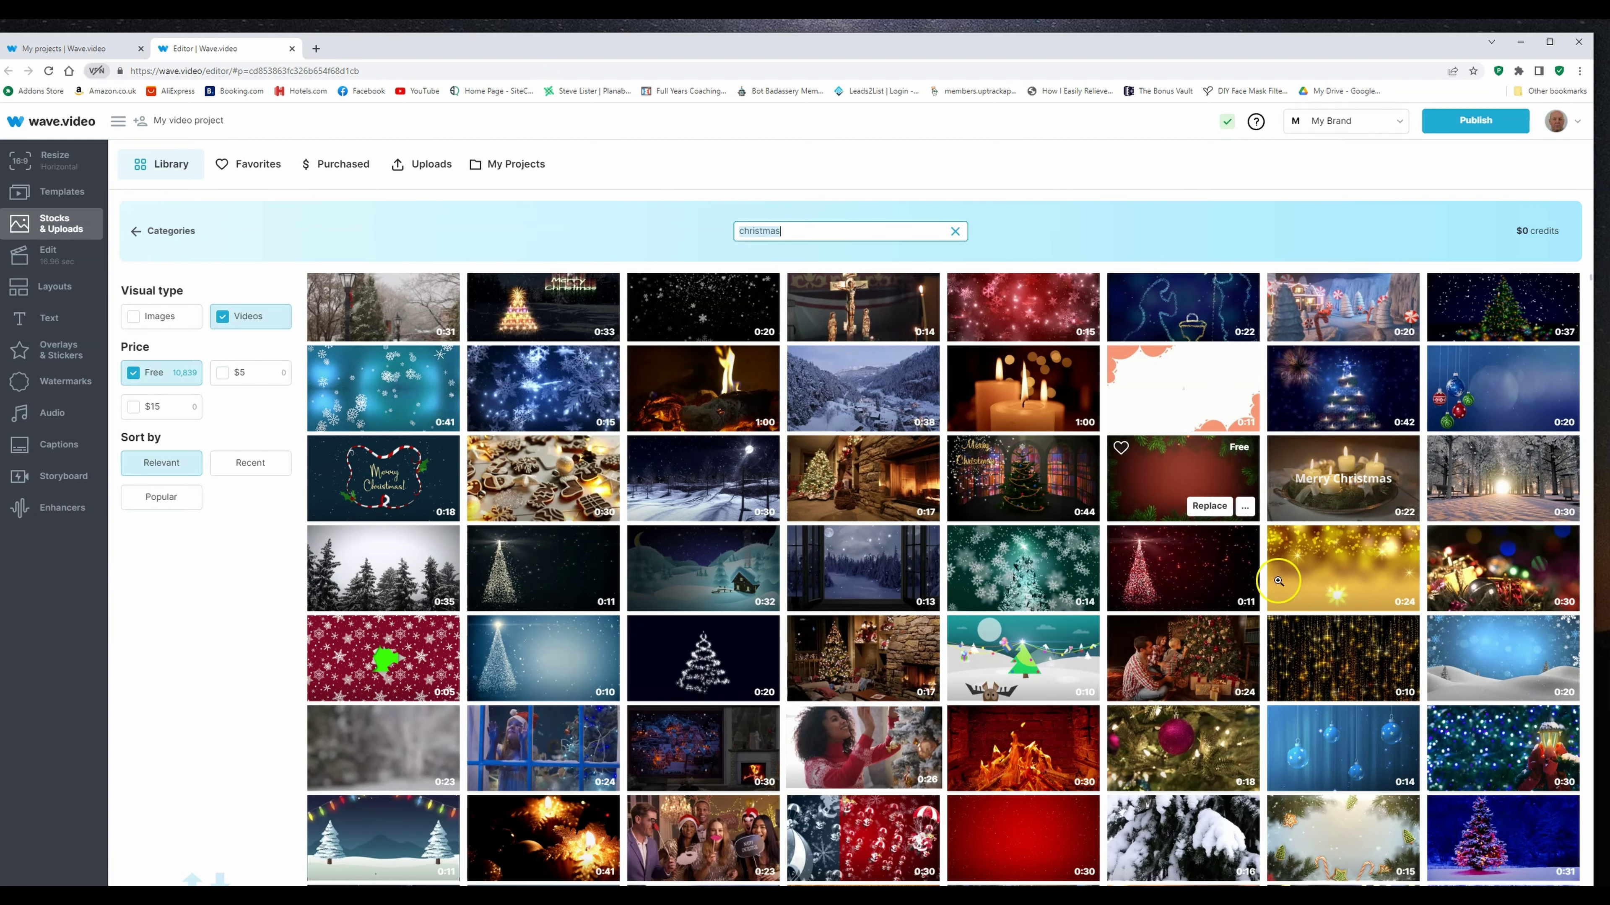
click(1331, 754)
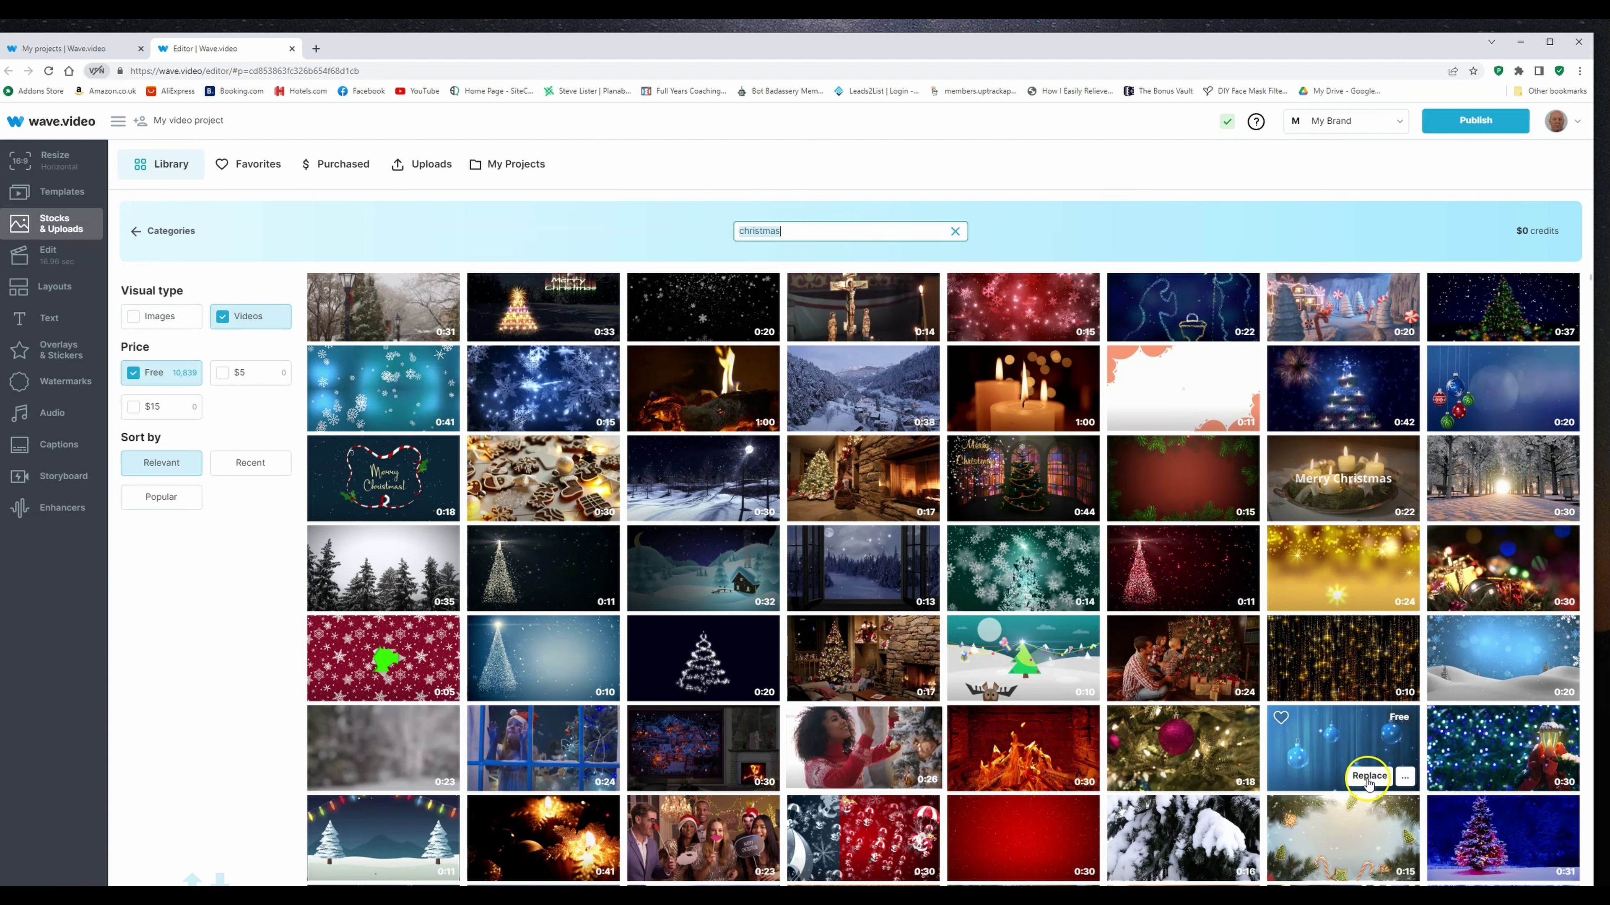
click(1367, 775)
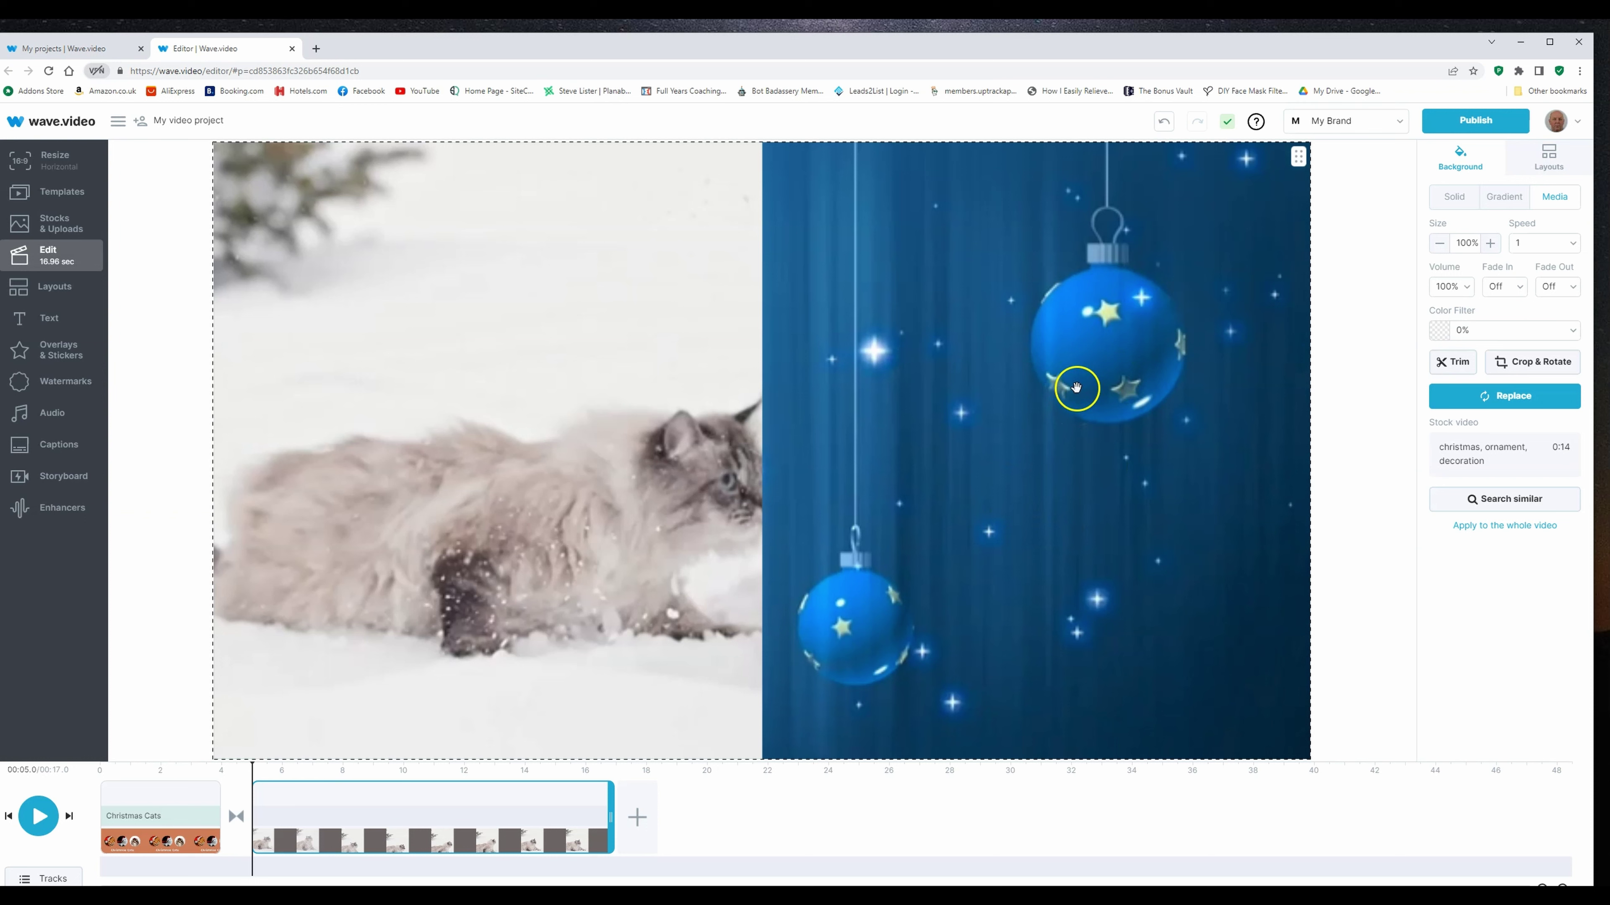
Step: Add a text box at the start of the second scene and move it onto the blue bauble half of the frame
mouse_move(370, 824)
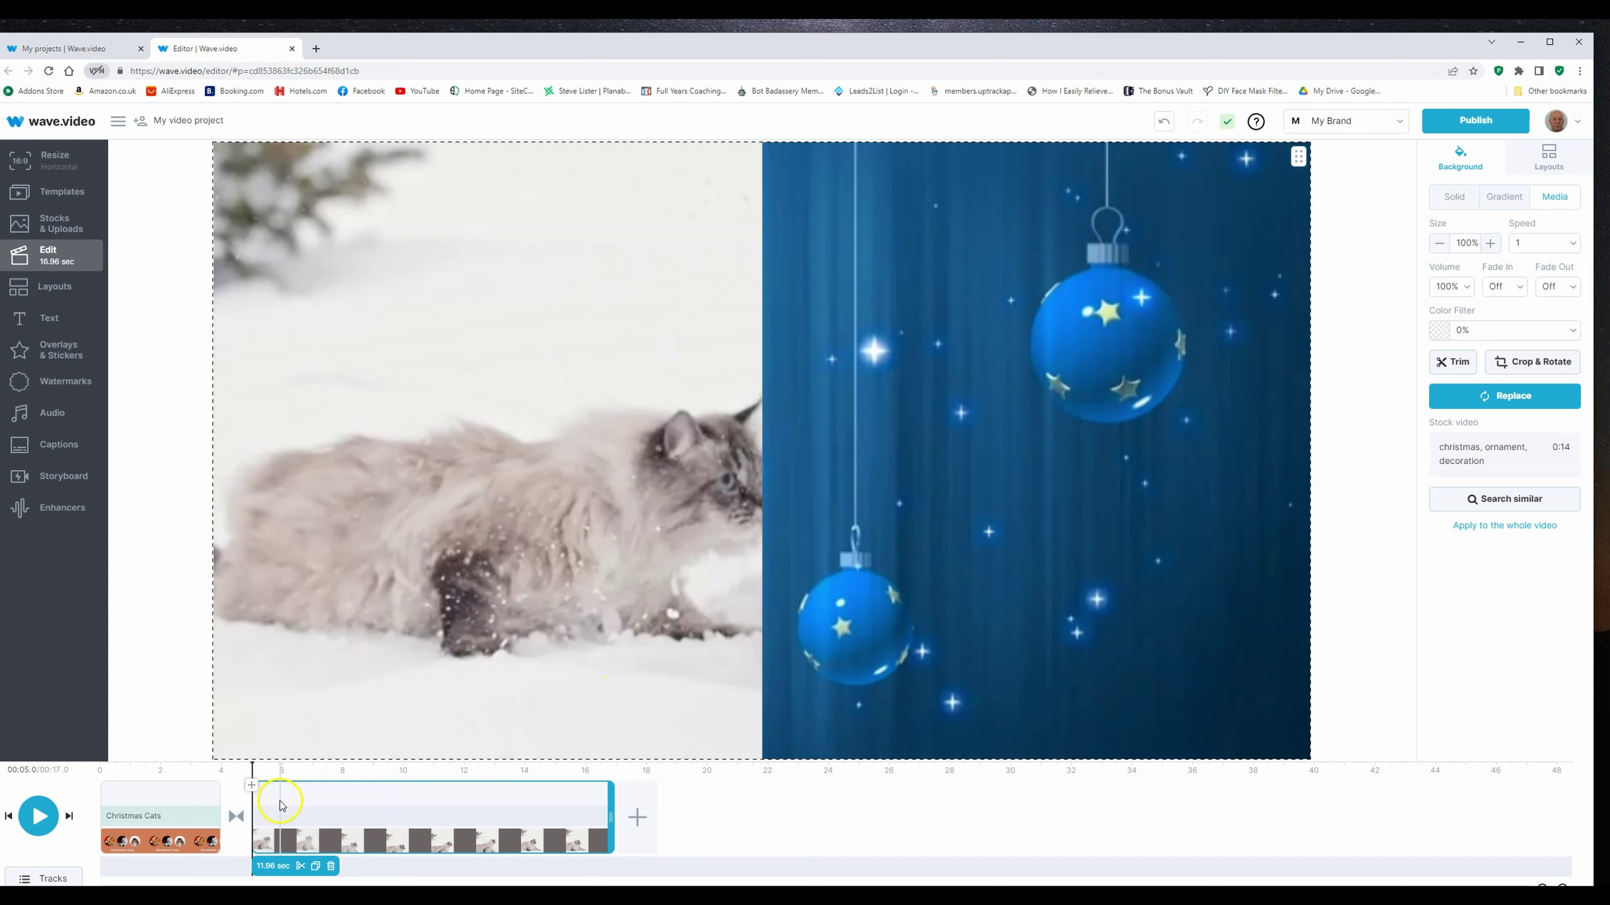
click(276, 818)
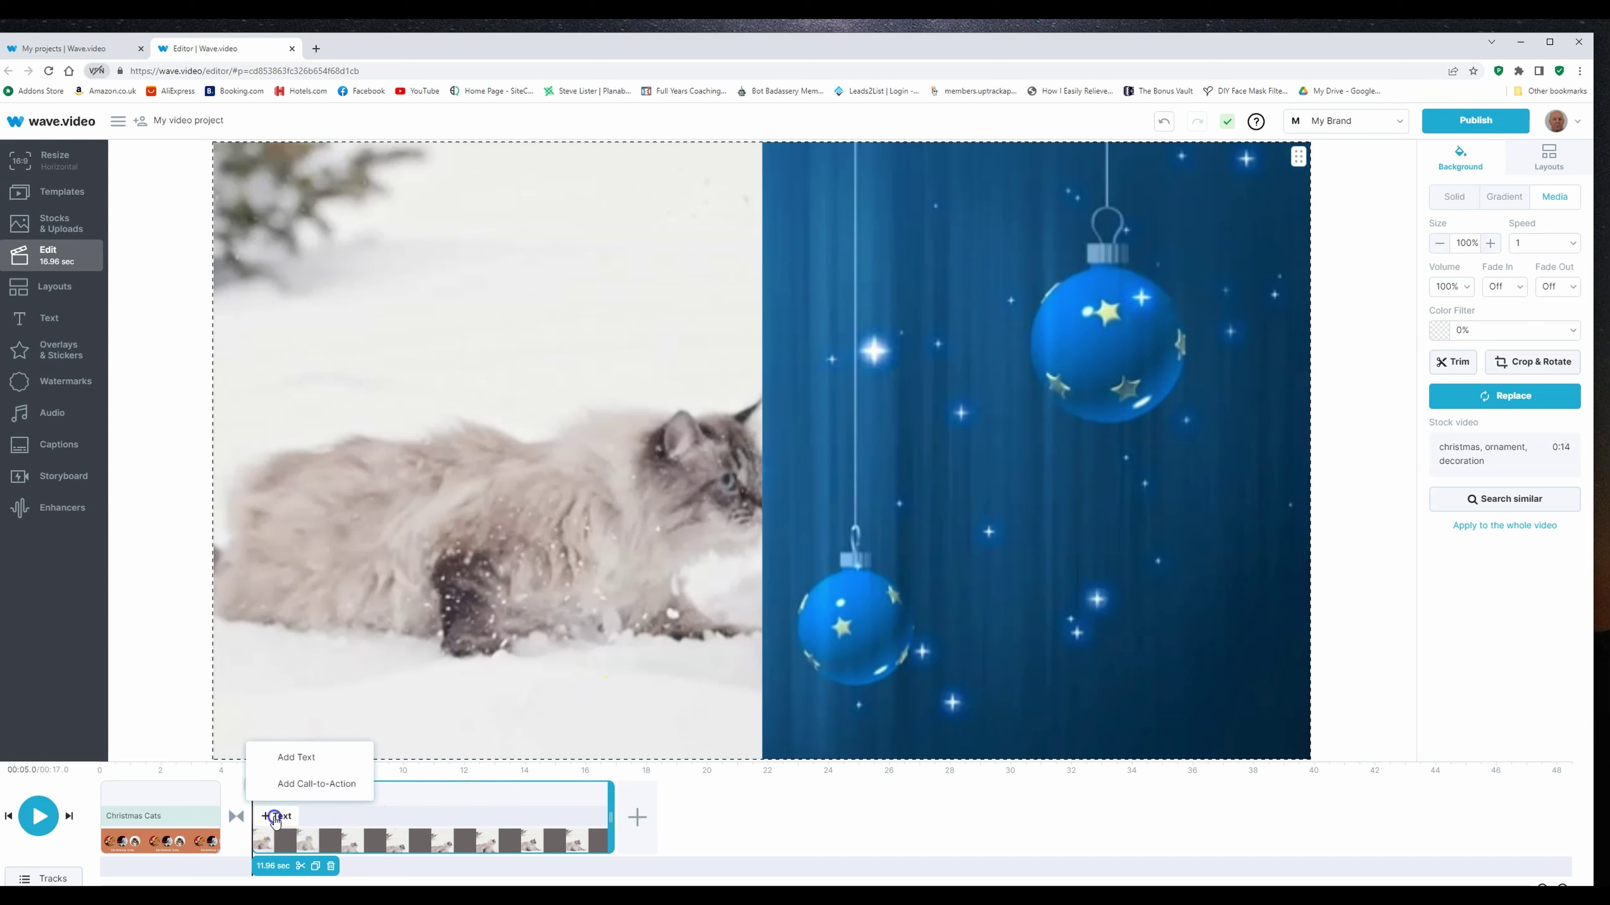
click(296, 758)
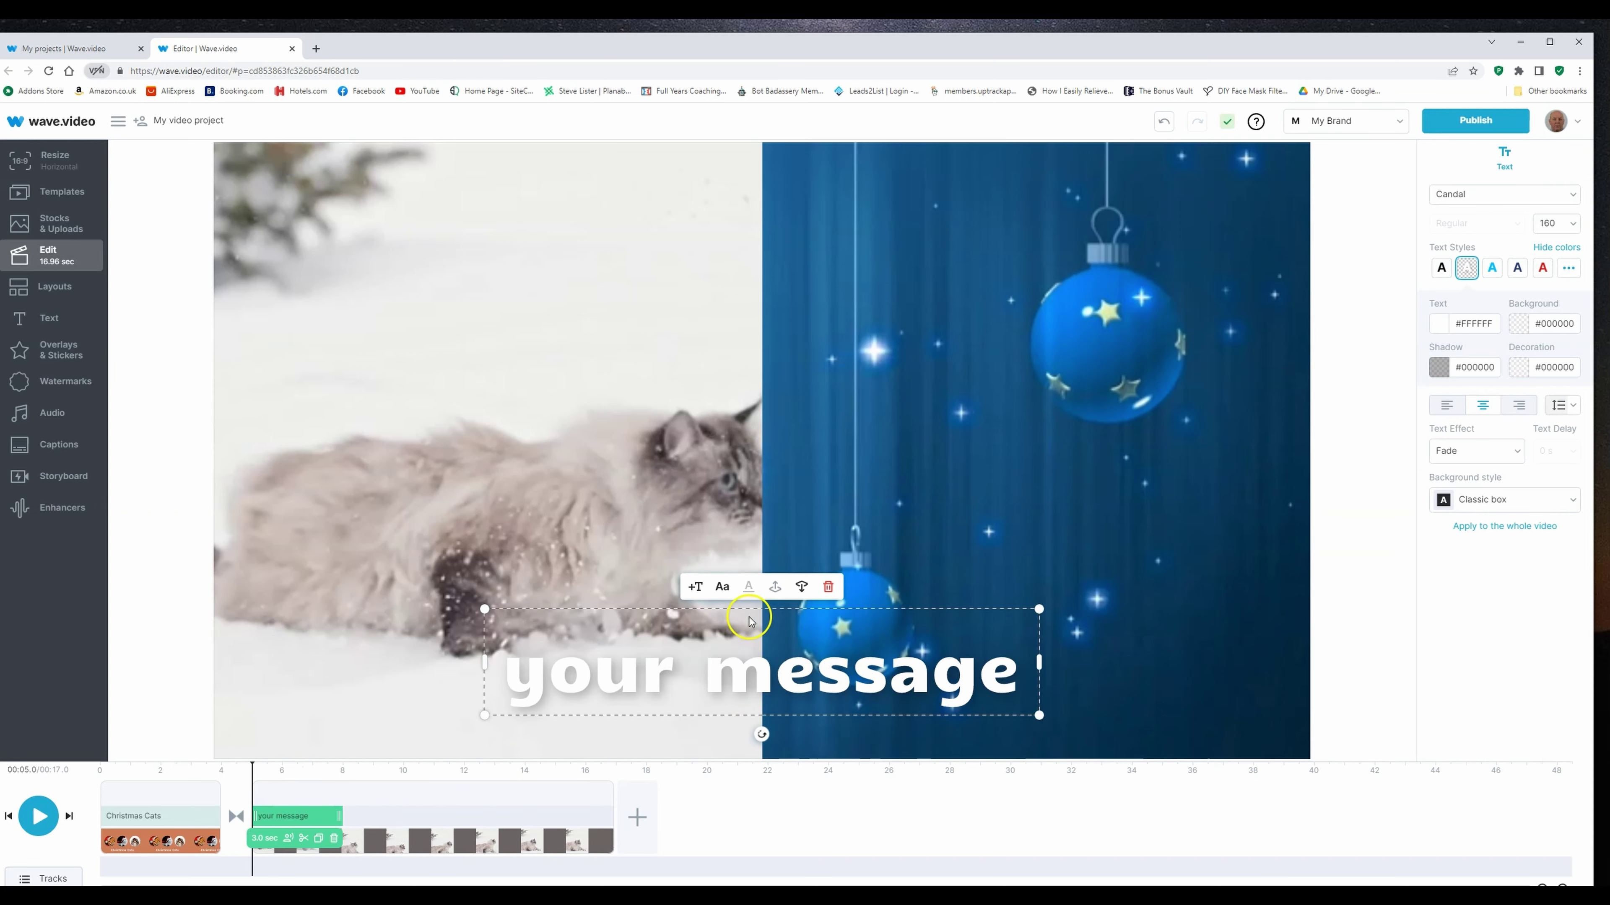
drag(750, 611, 1017, 441)
Step: Replace the placeholder message with "Merry Christmas" and shift the text box slightly to the right within the bauble half
click(1008, 507)
key(ctrl+a)
key(BackSpace)
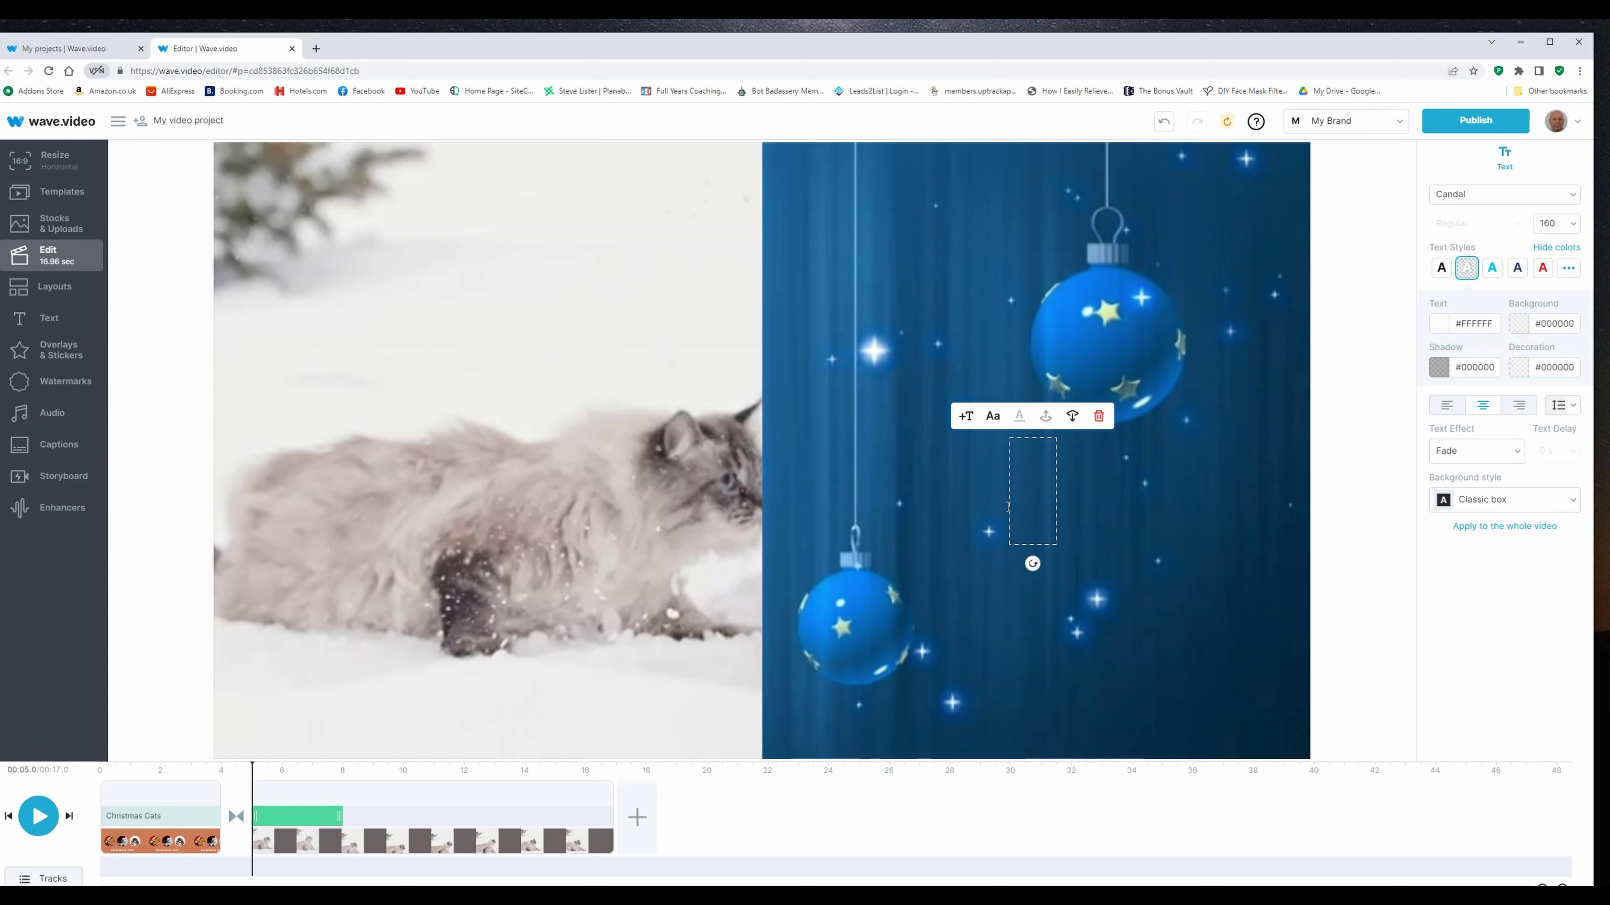
text(Me)
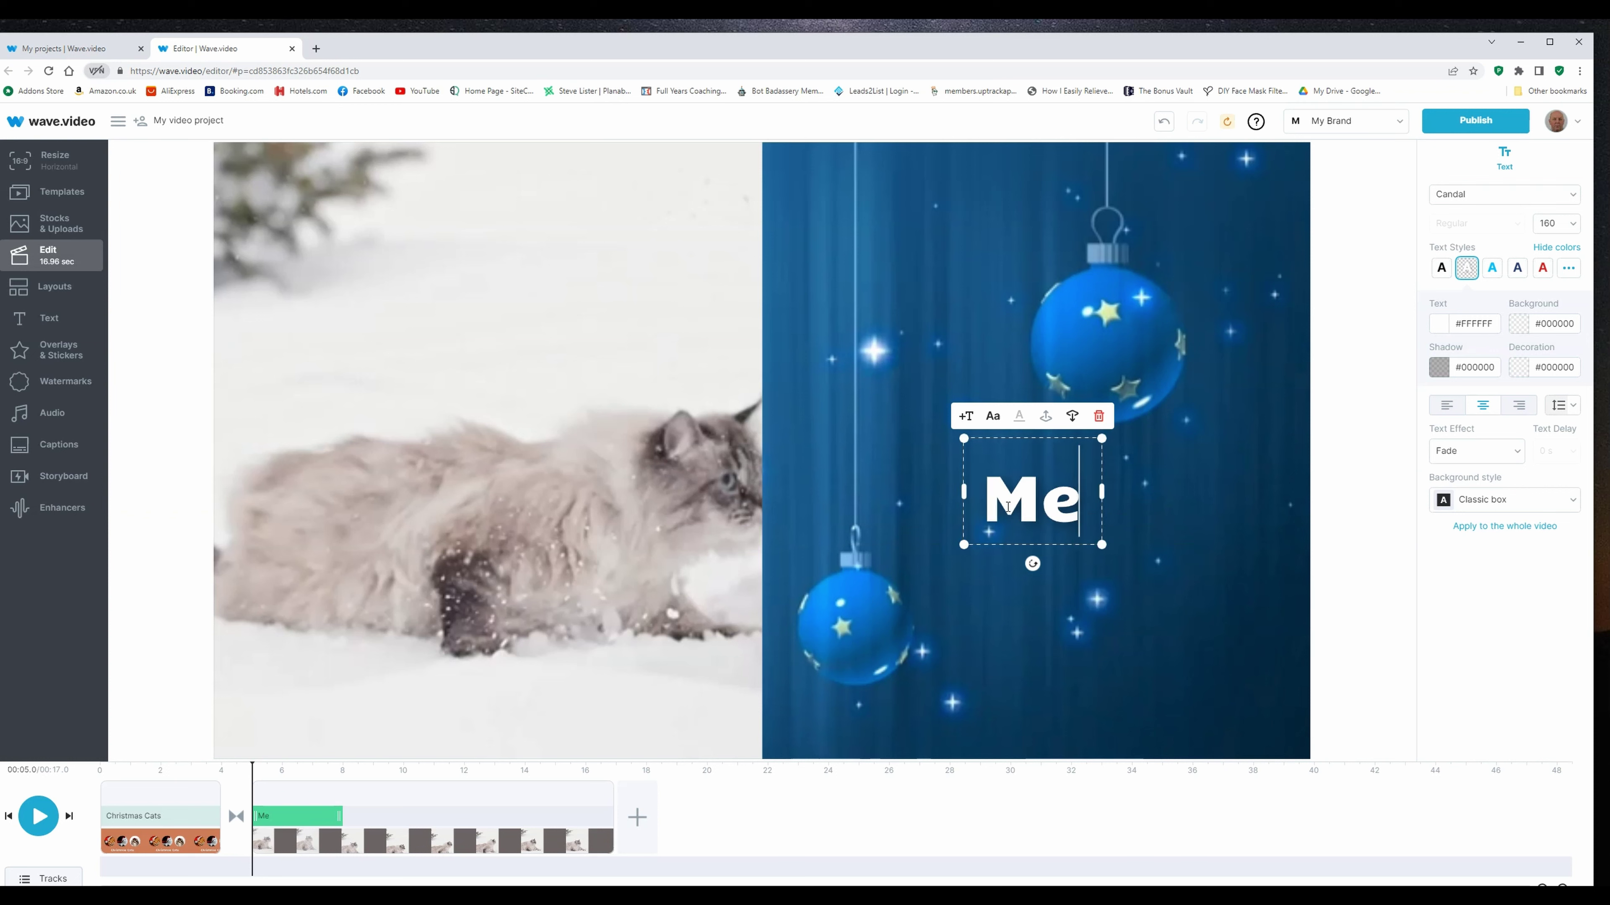
text(rry Ch)
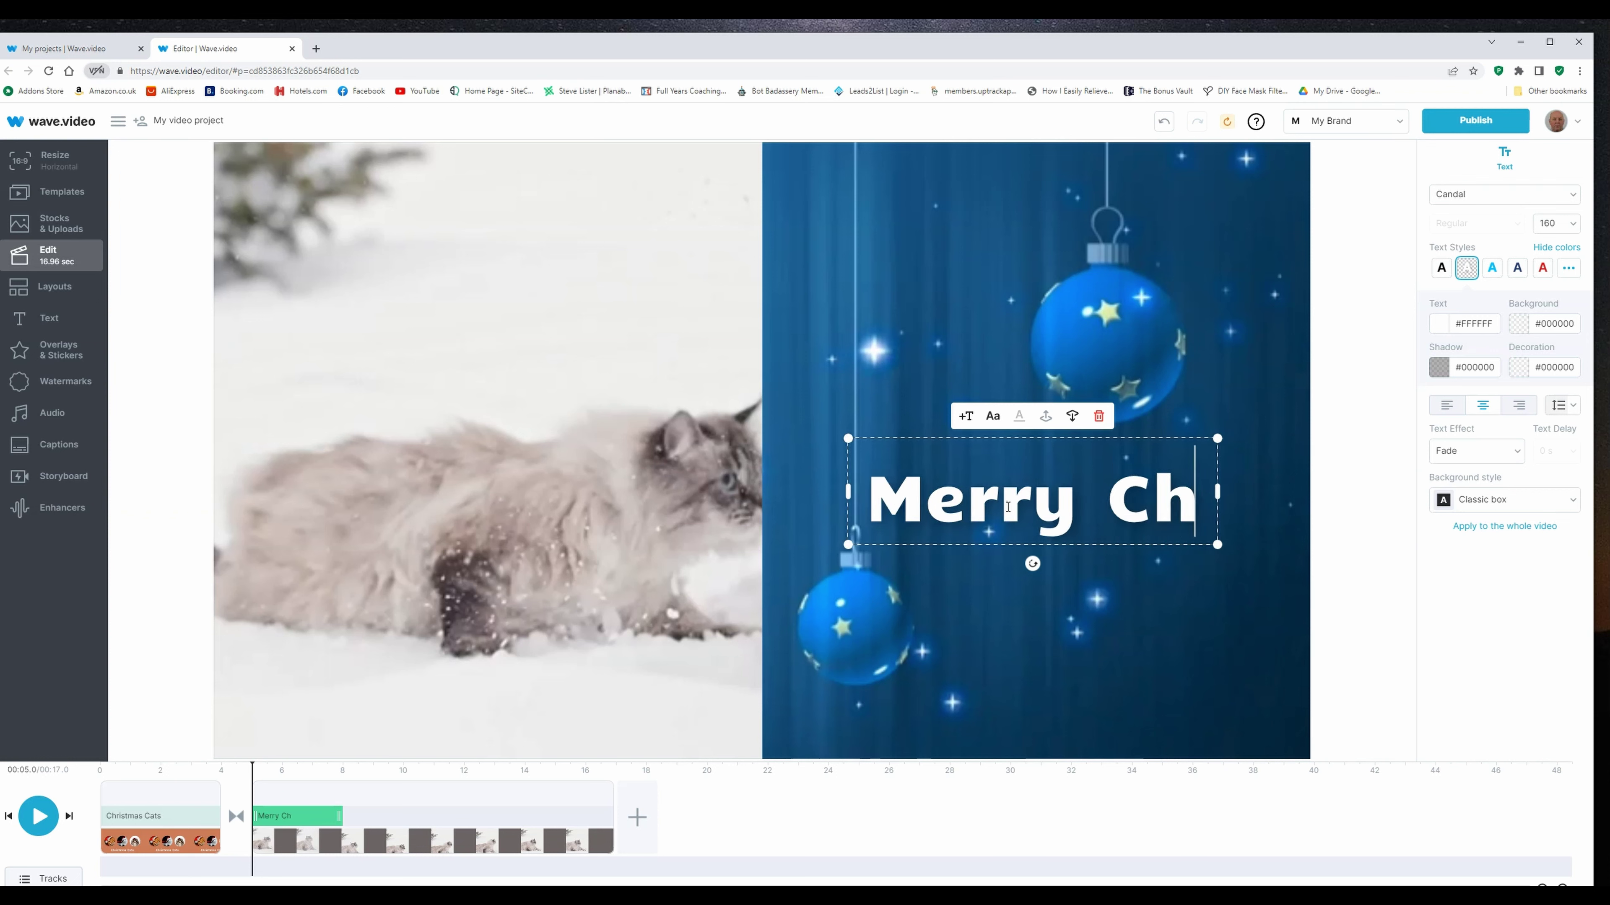
text(ristmas)
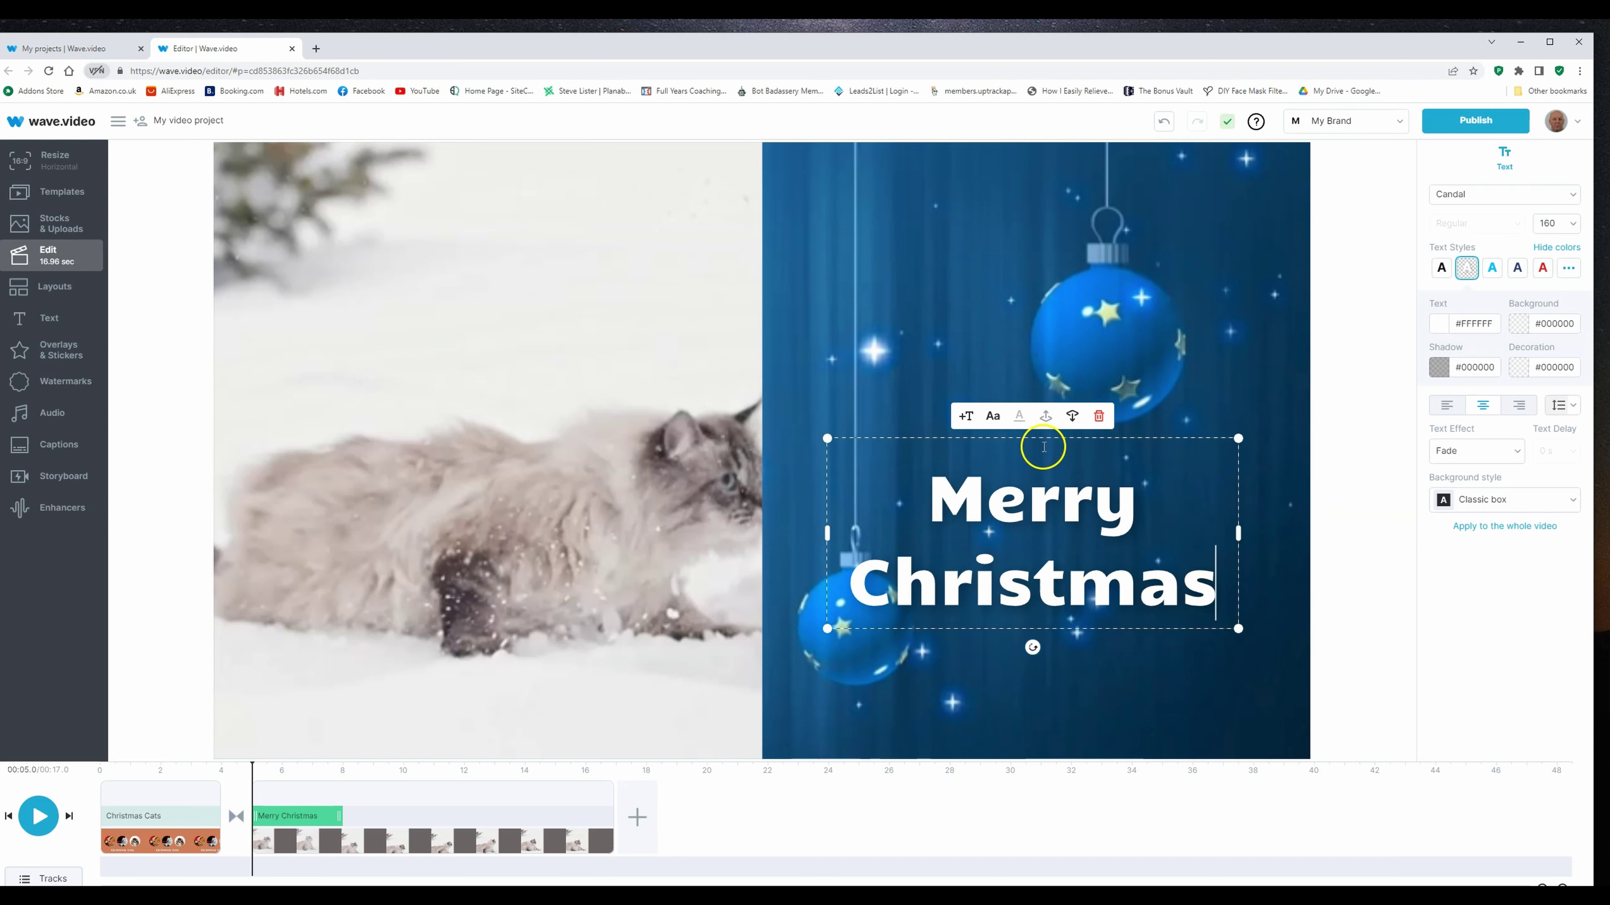
drag(1035, 439, 1055, 437)
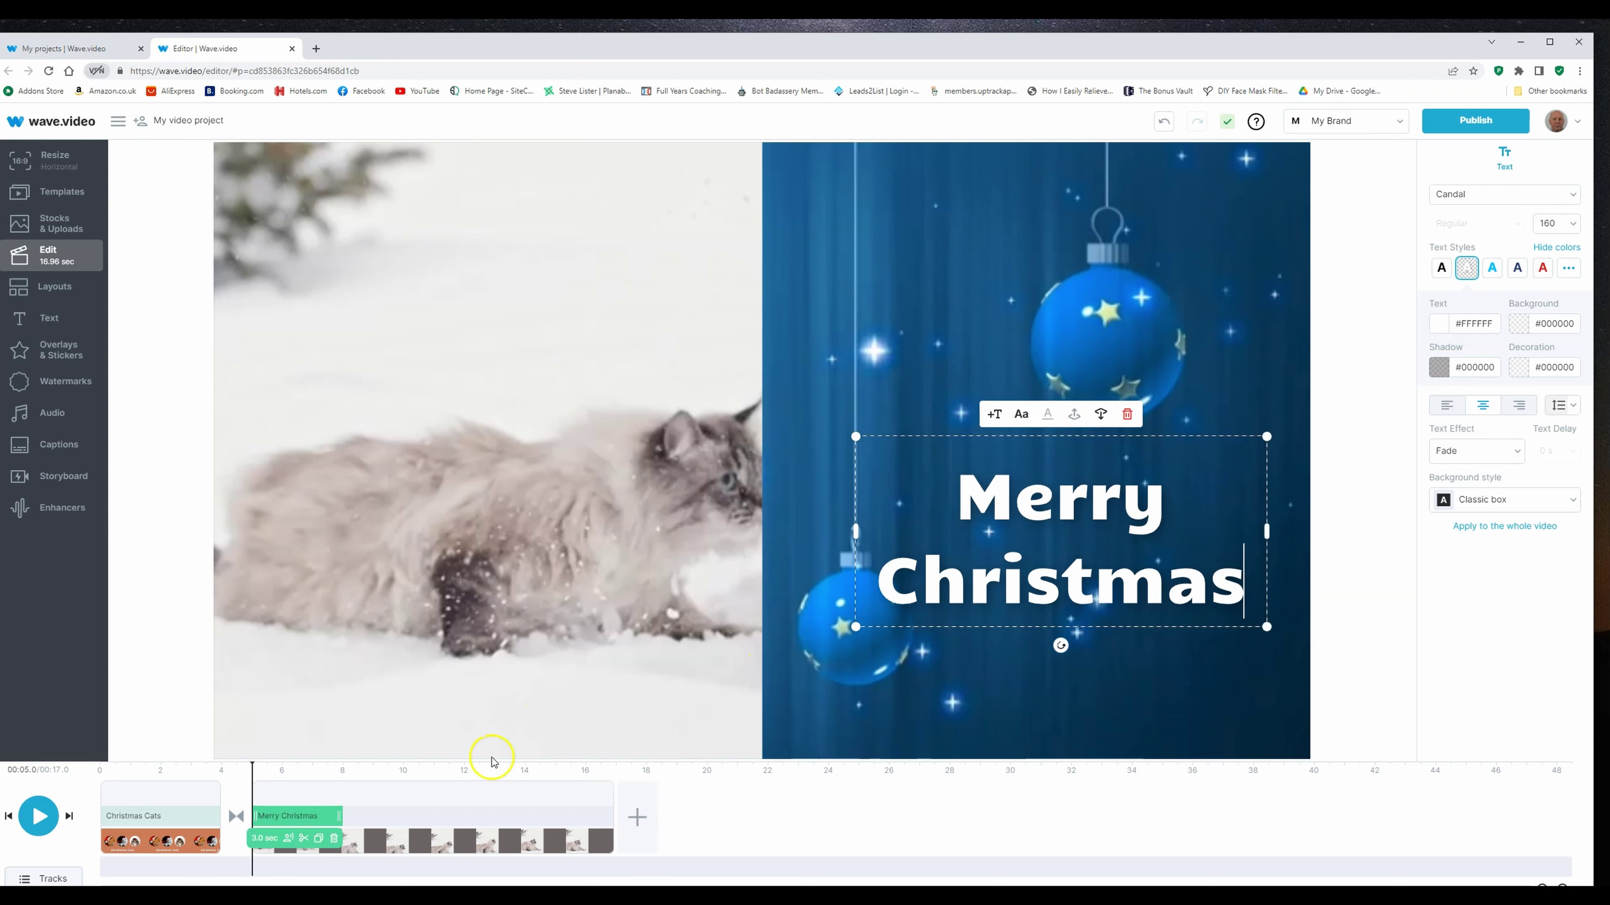
Step: Extend the "Merry Christmas" text to the end of its scene and shorten the second scene to 4 seconds
click(329, 815)
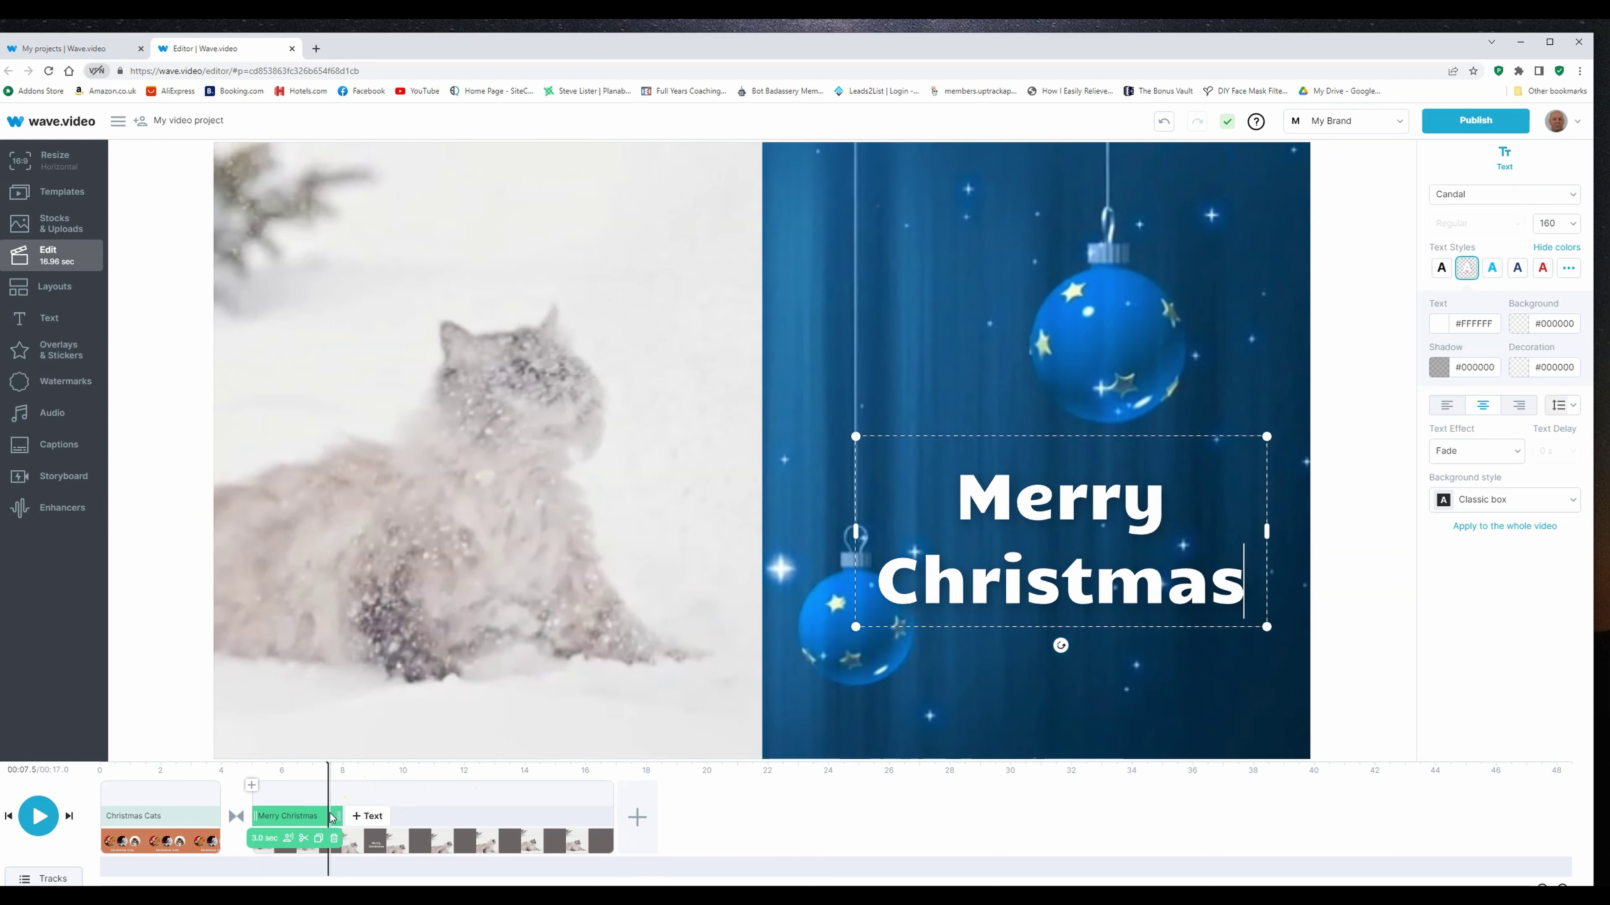
drag(340, 814, 609, 816)
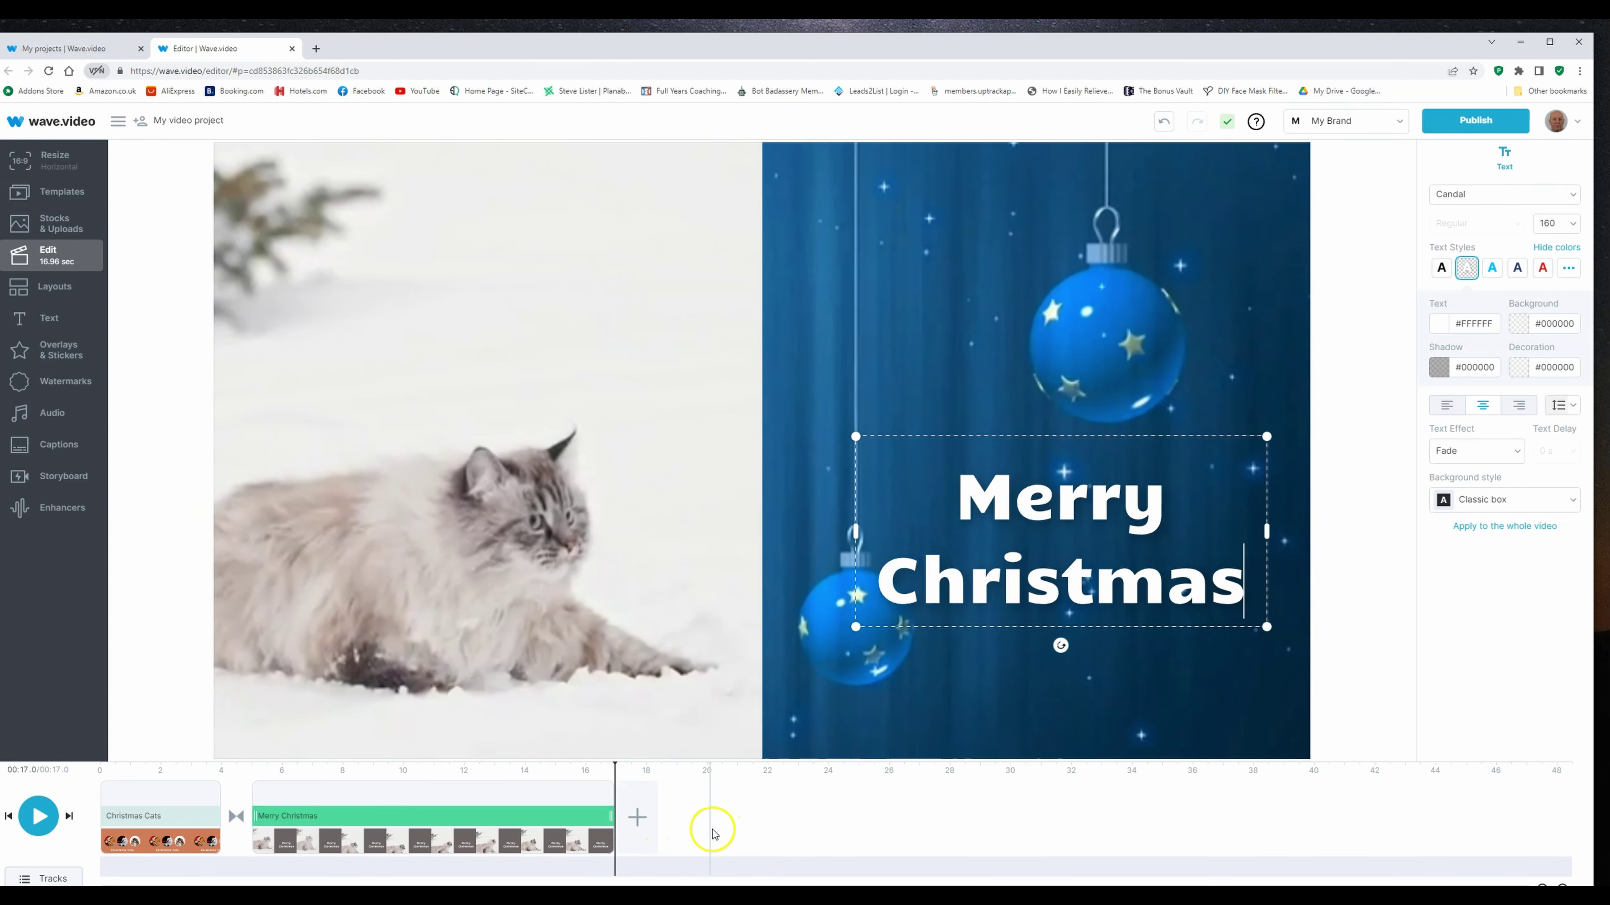
click(740, 818)
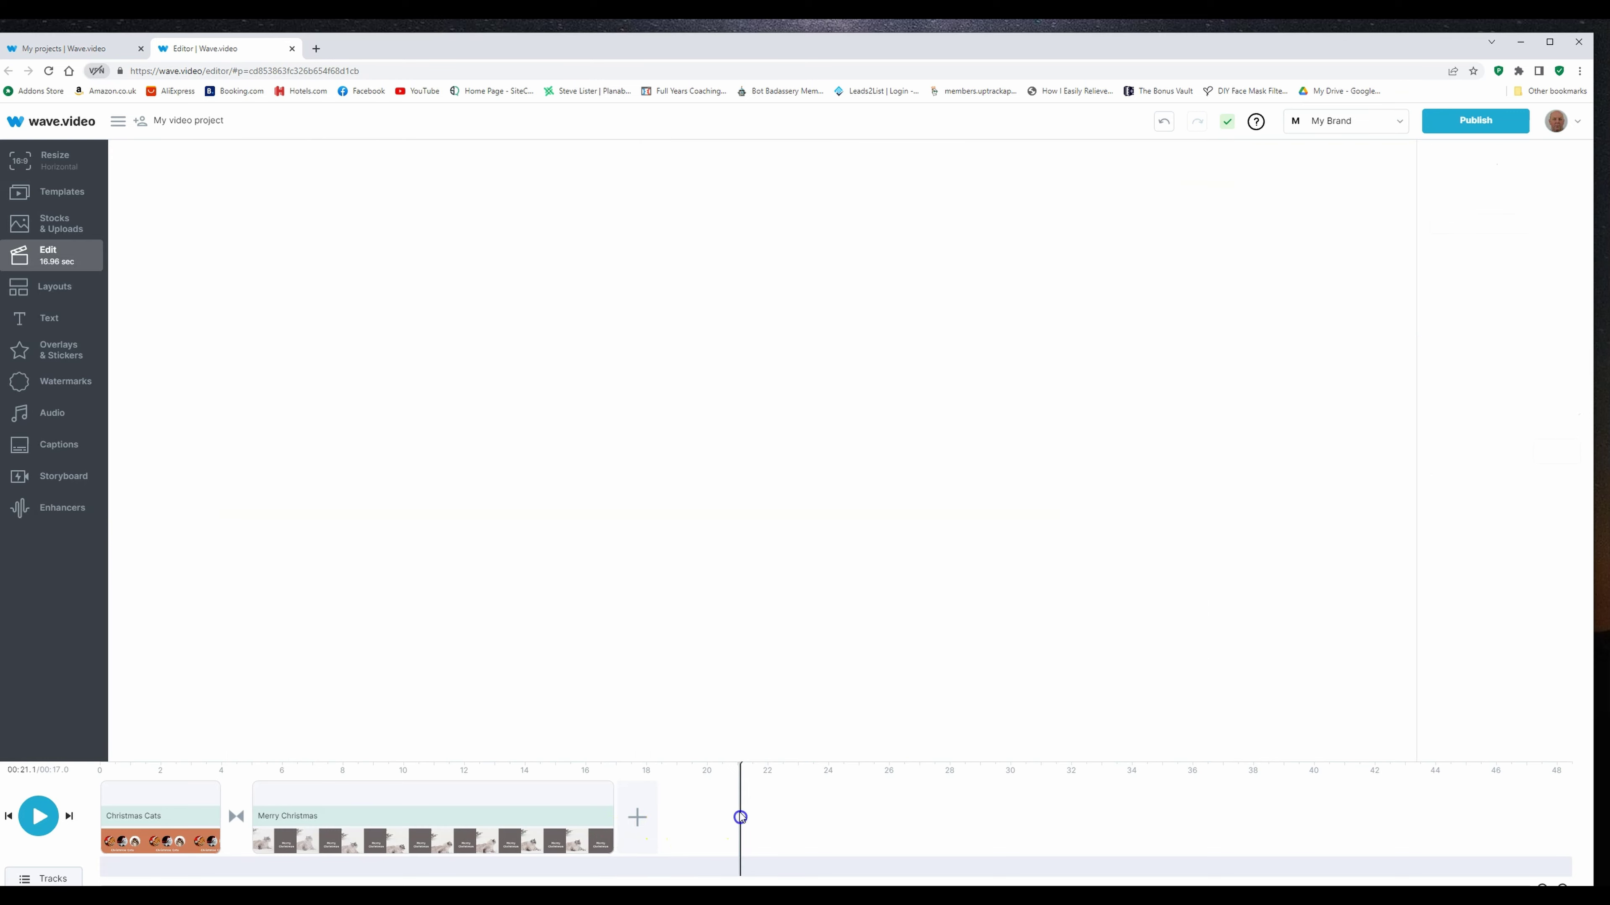
click(585, 801)
drag(610, 817, 365, 828)
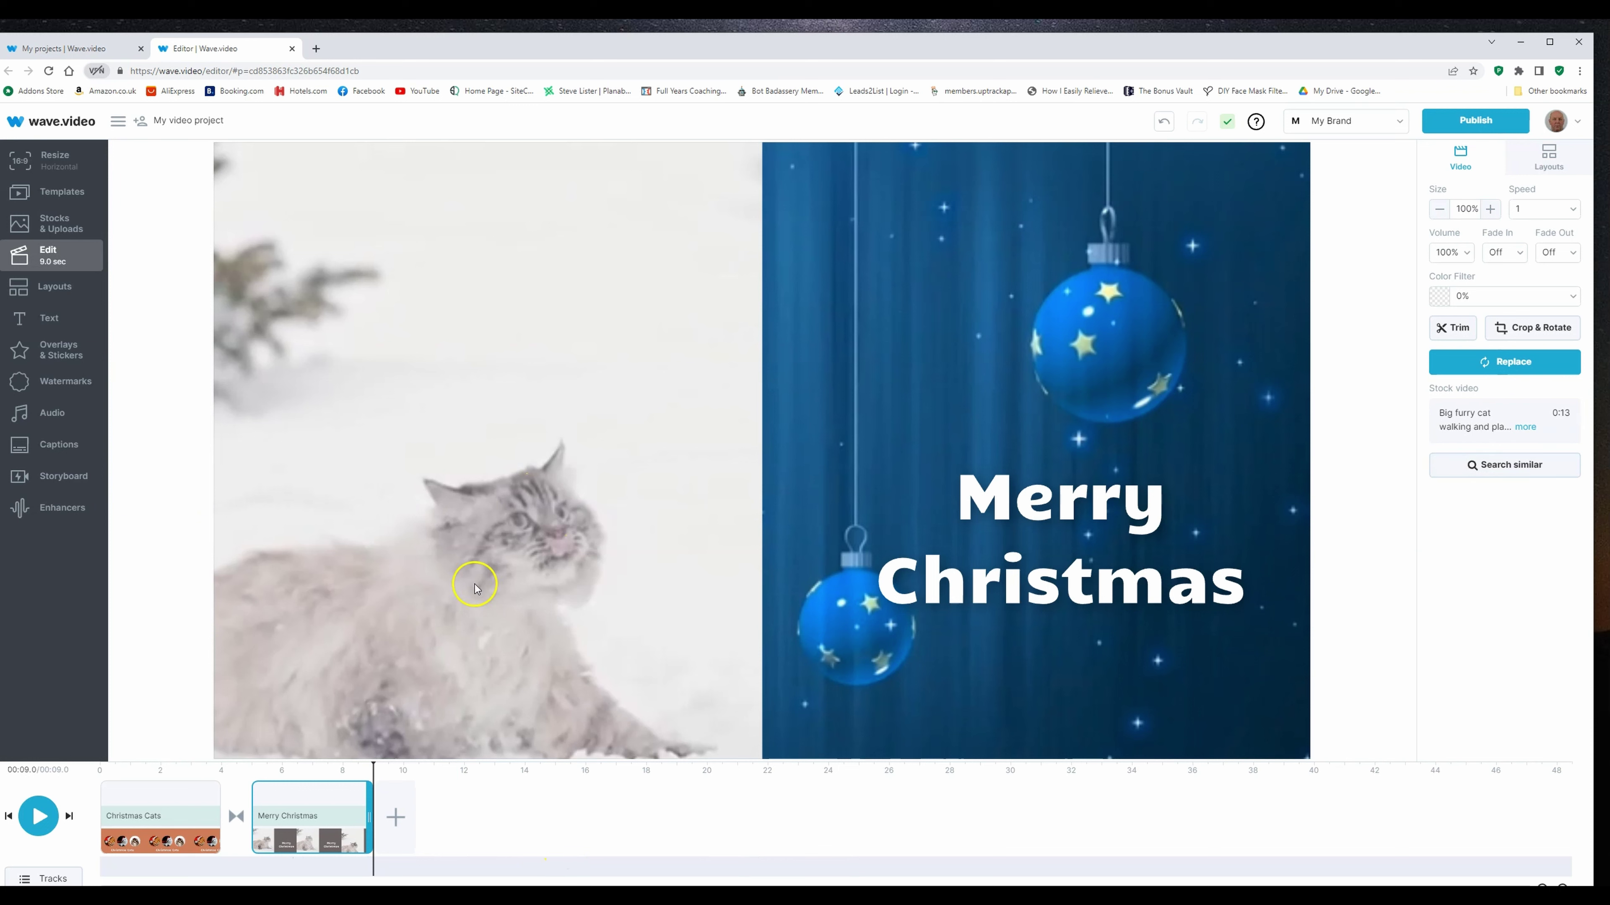
Step: Open the snow cat clip for trimming, play its full length, and trim it to 4 seconds from 00:01.0 to 00:05.0
click(505, 445)
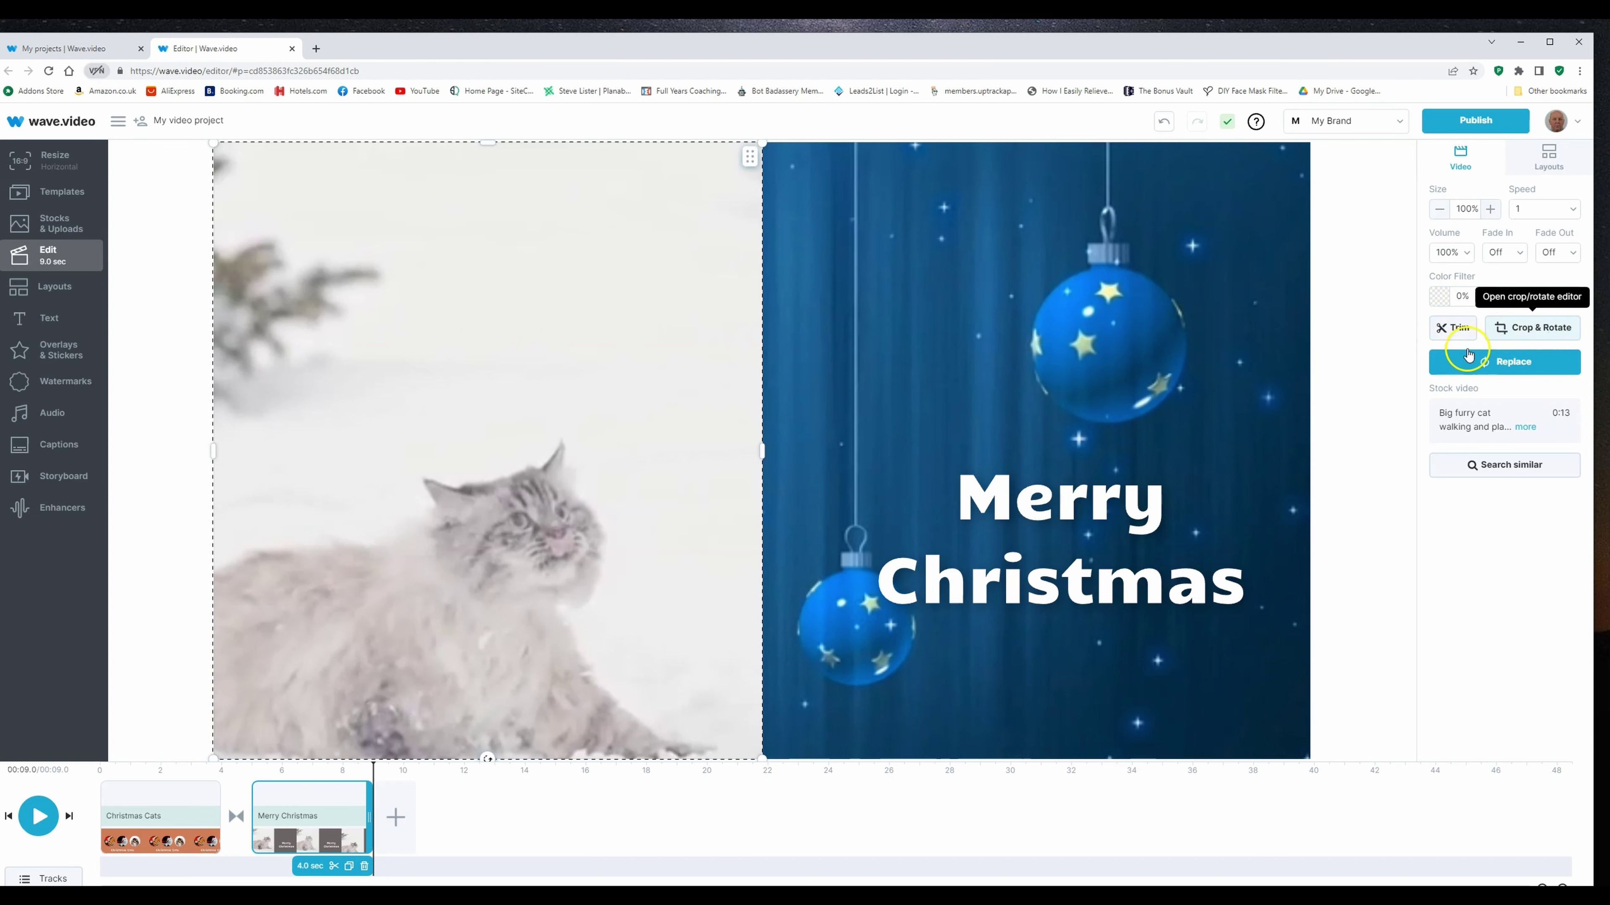
click(1452, 329)
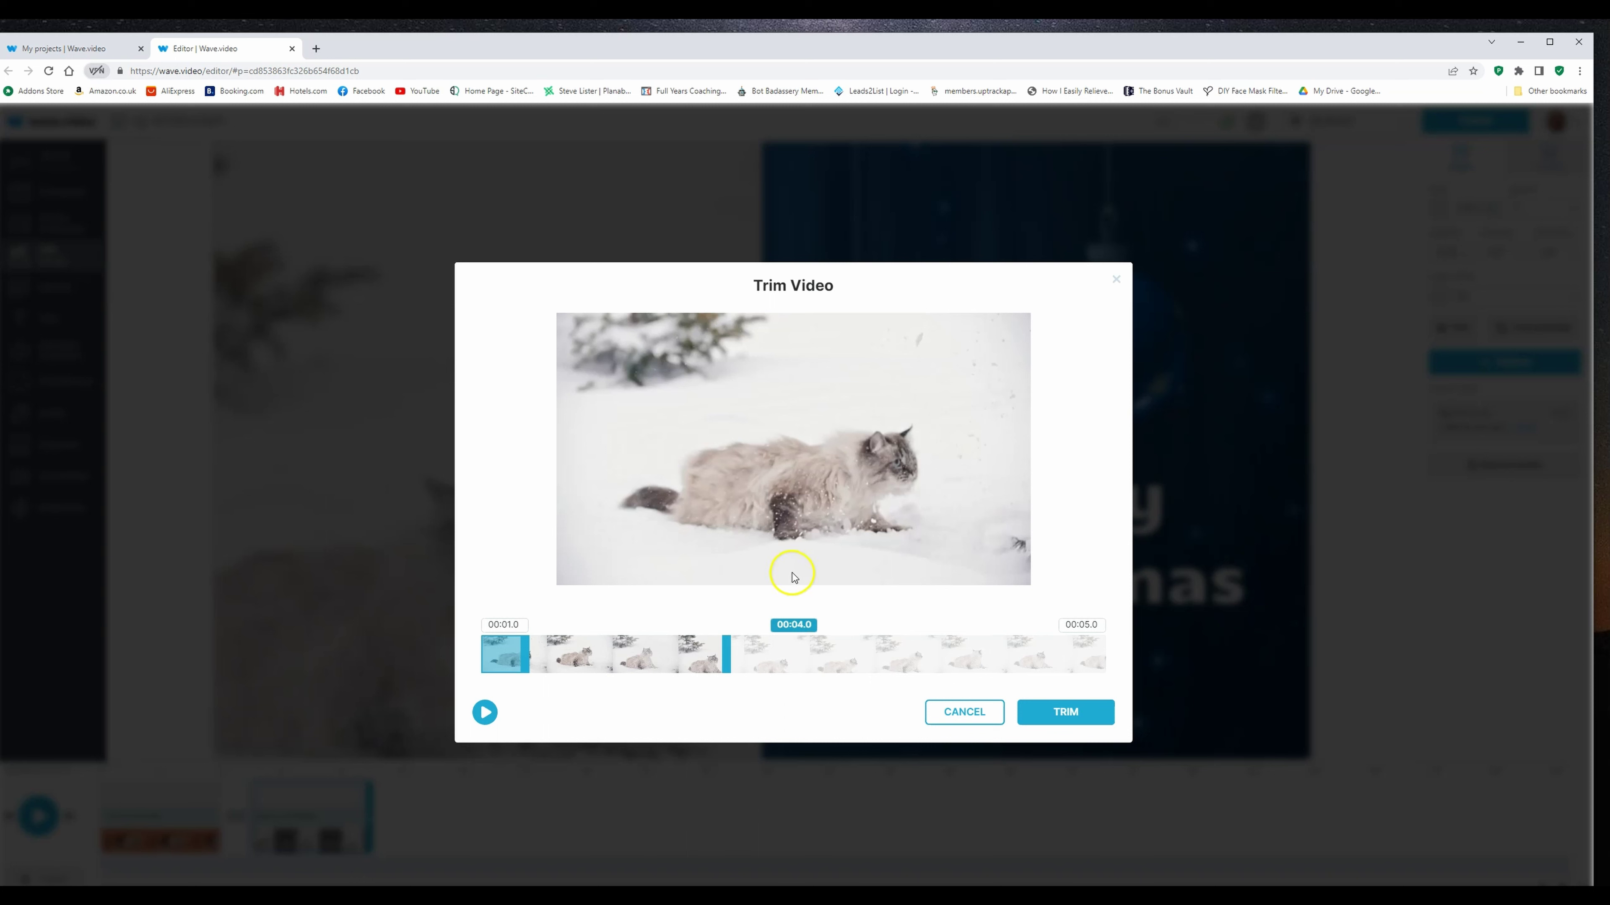
drag(728, 657, 1111, 671)
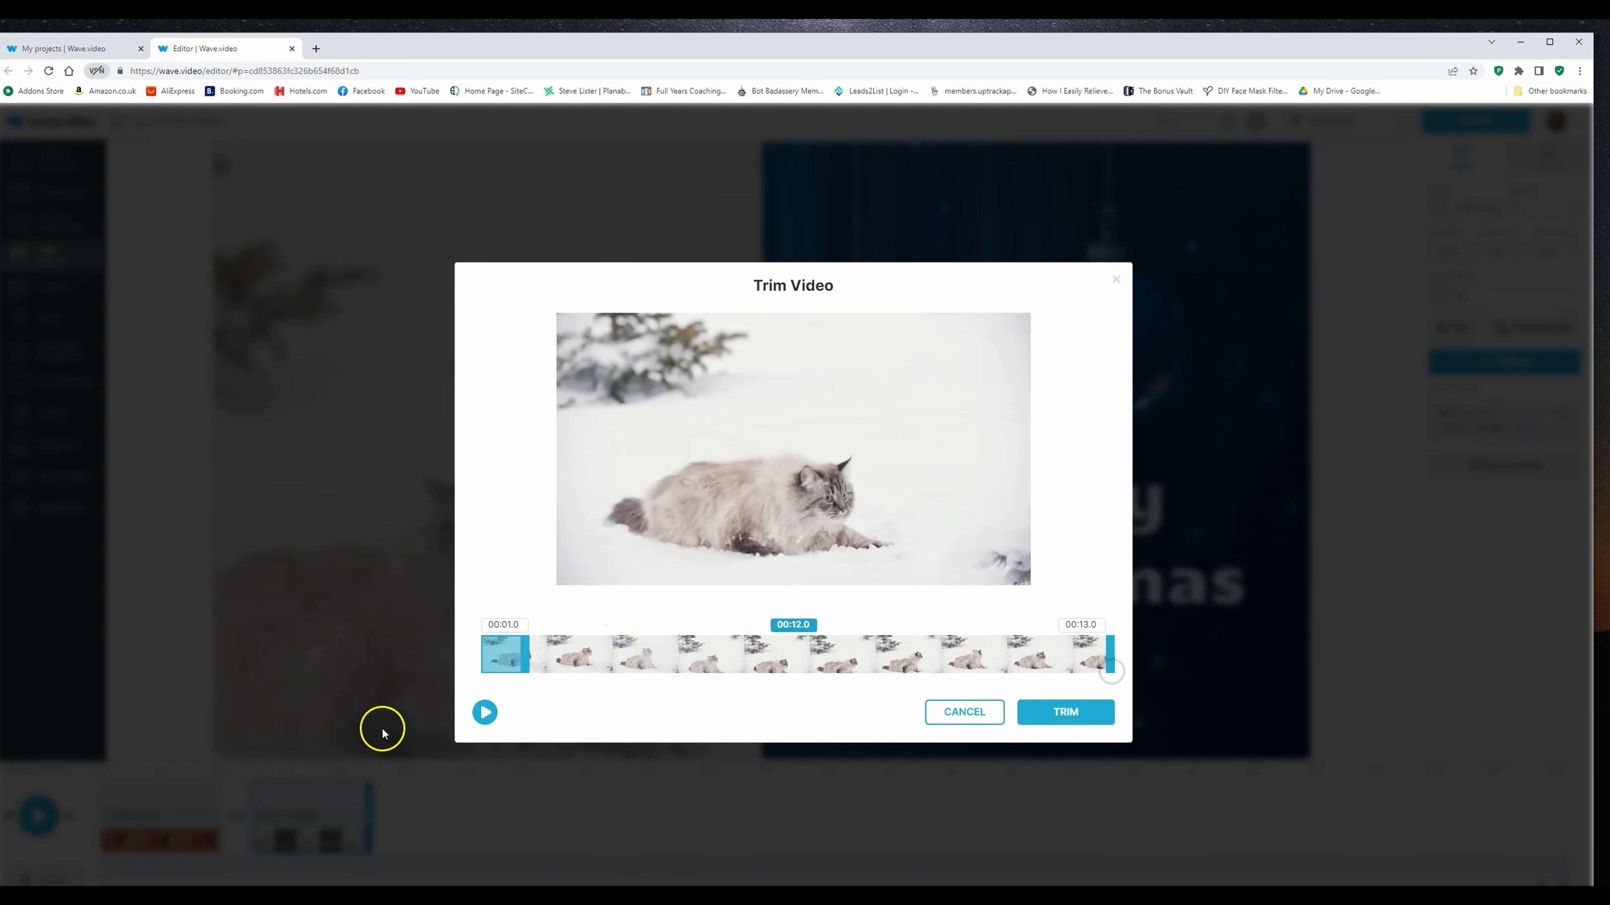
click(485, 712)
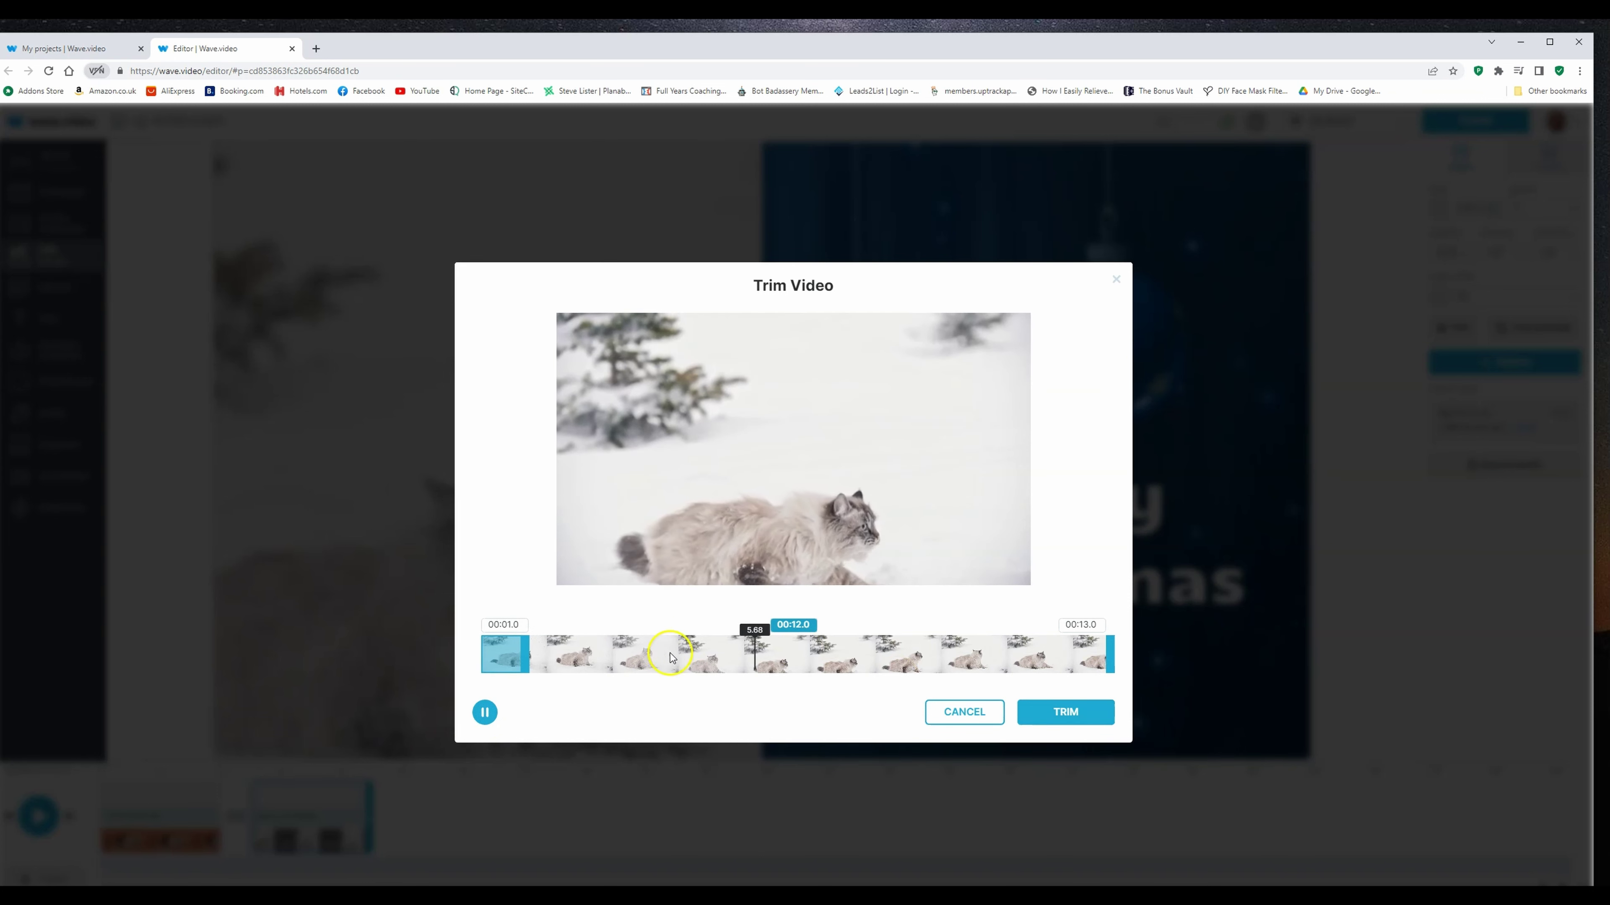
click(484, 713)
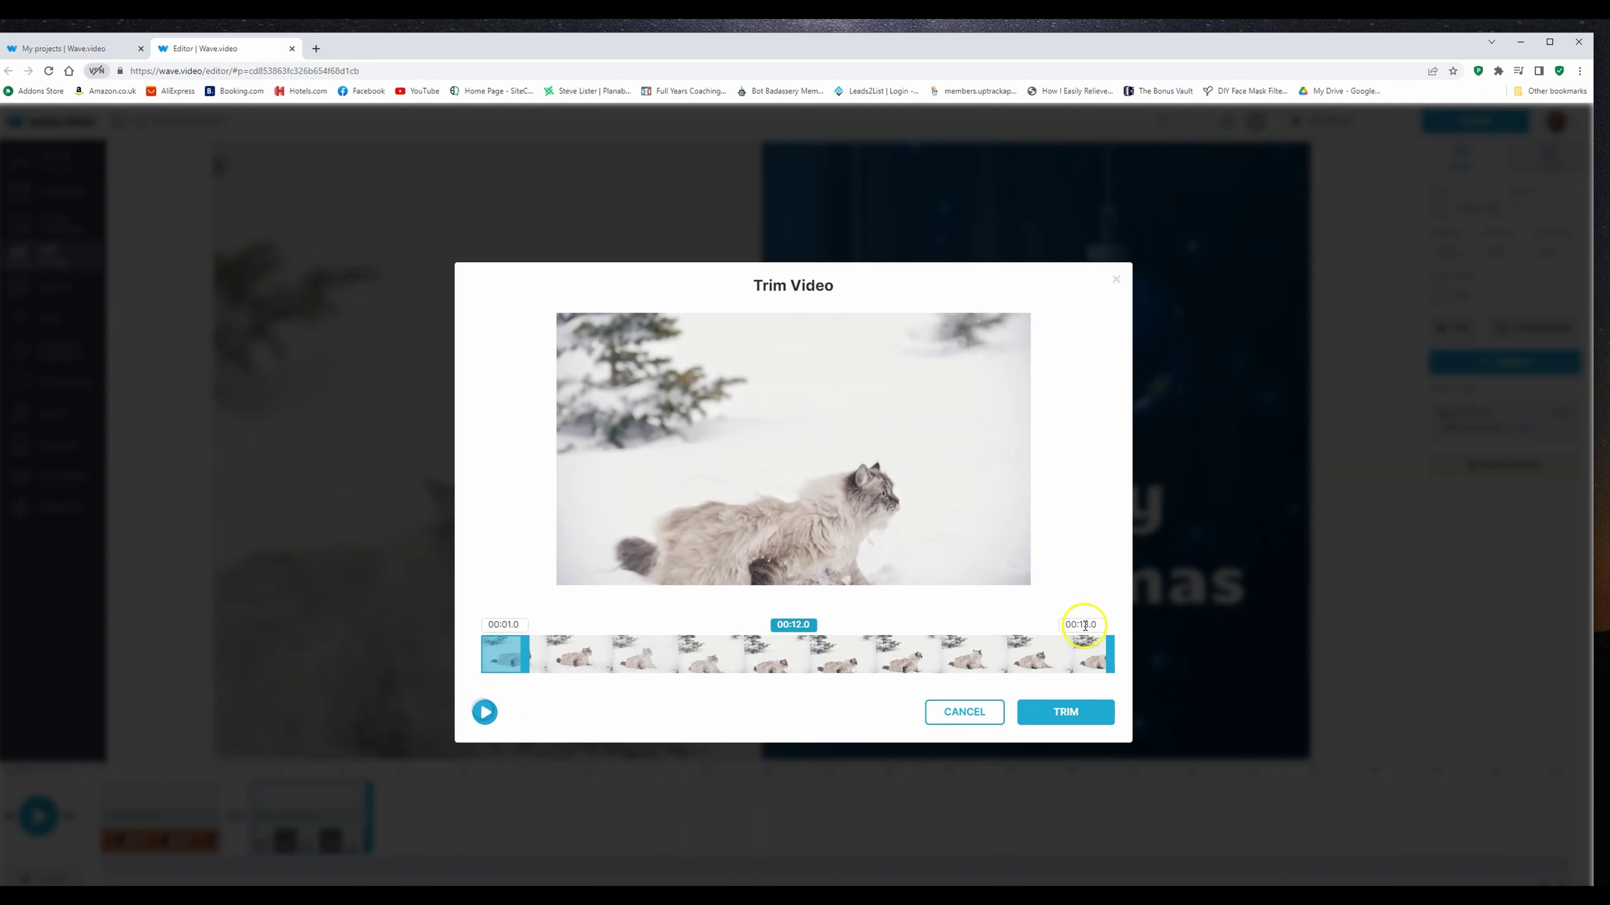
drag(1111, 648, 727, 652)
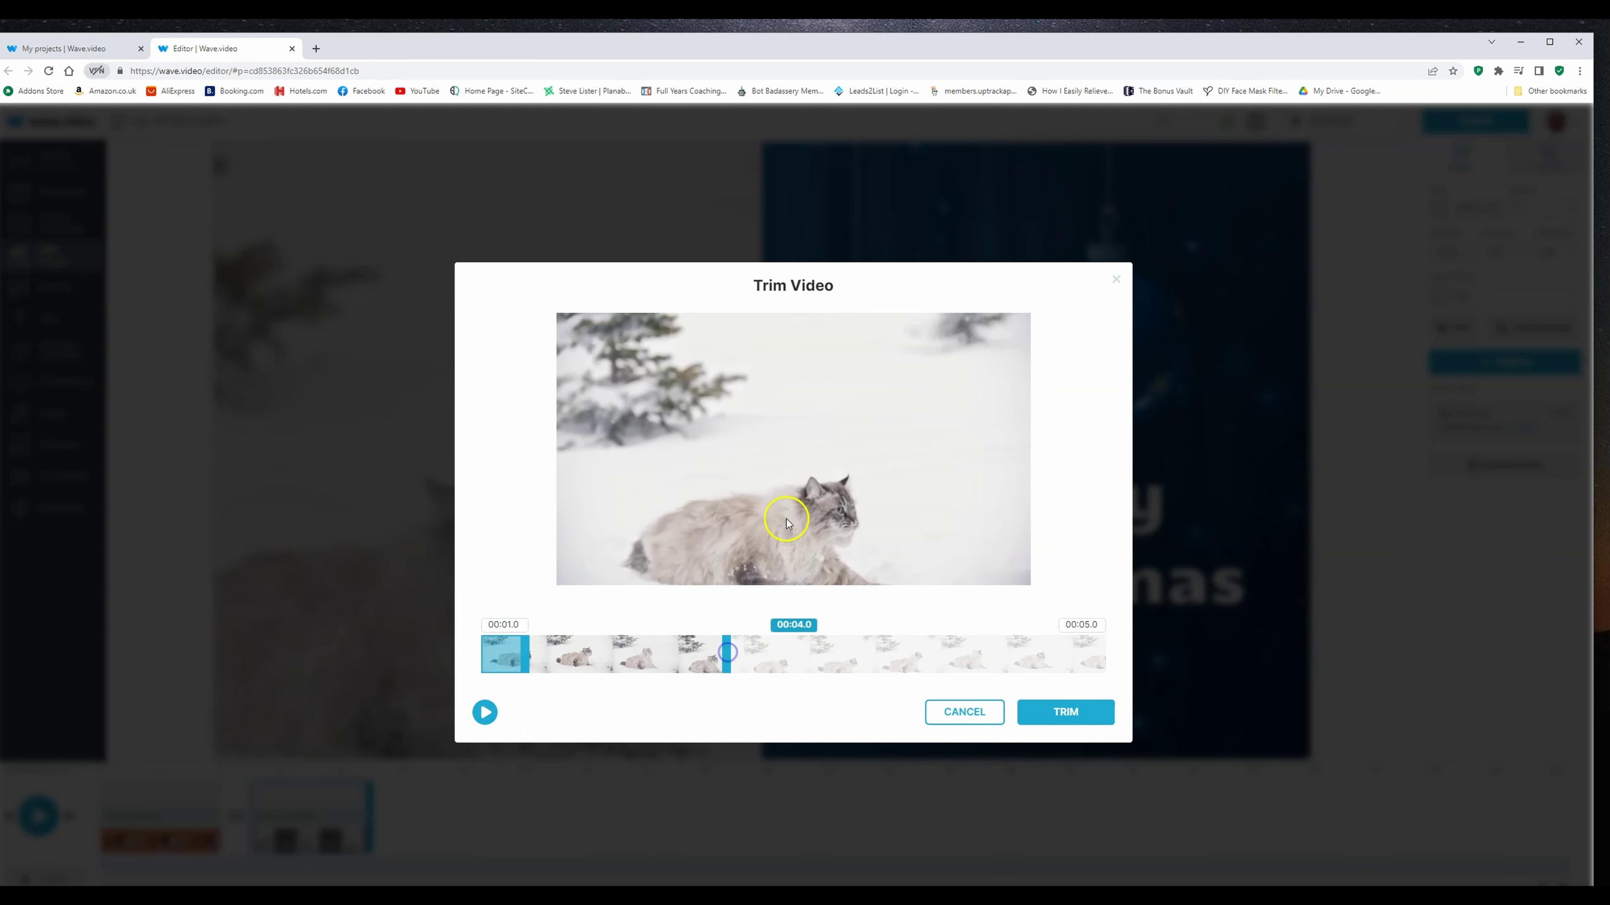
click(1052, 719)
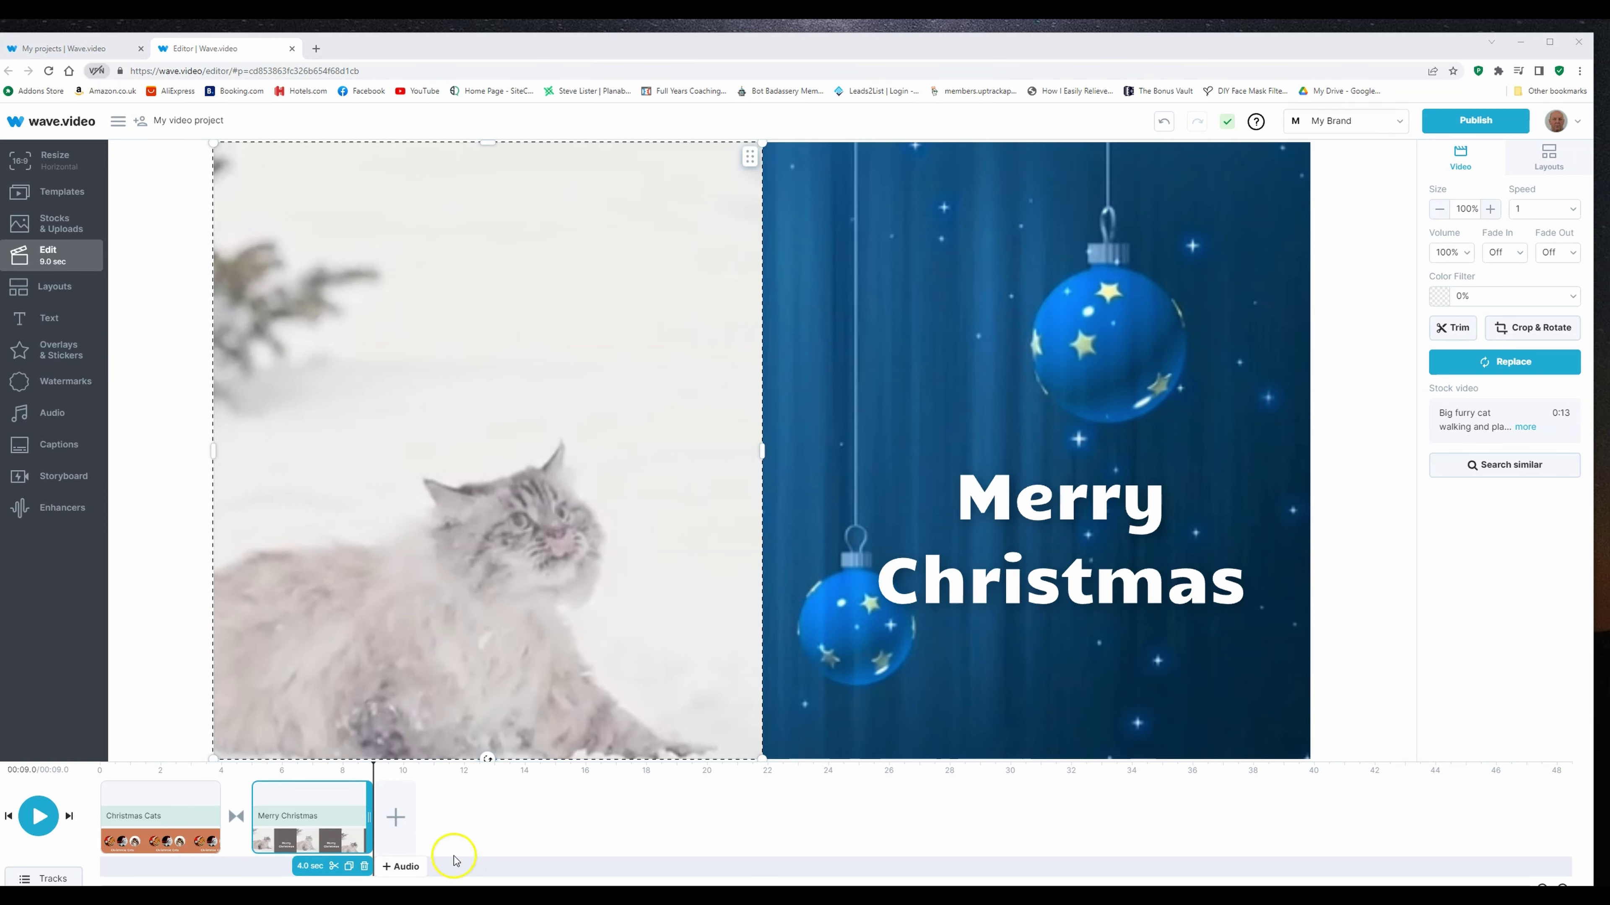
Step: Start a third scene from the stock library and search its videos for "snow cats"
click(397, 821)
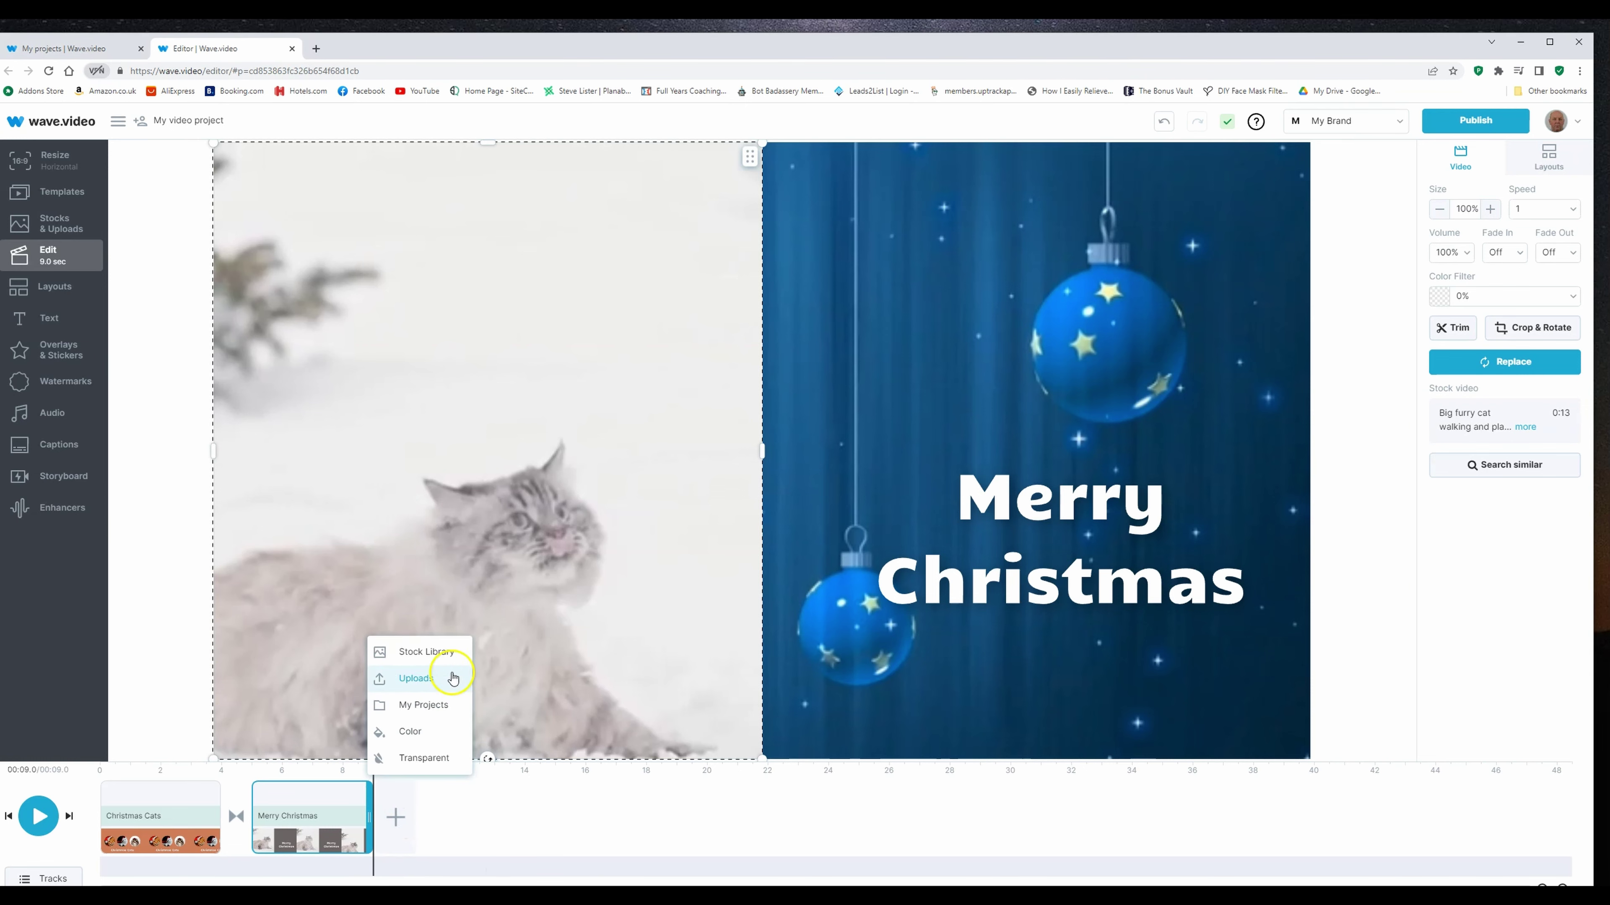
click(436, 652)
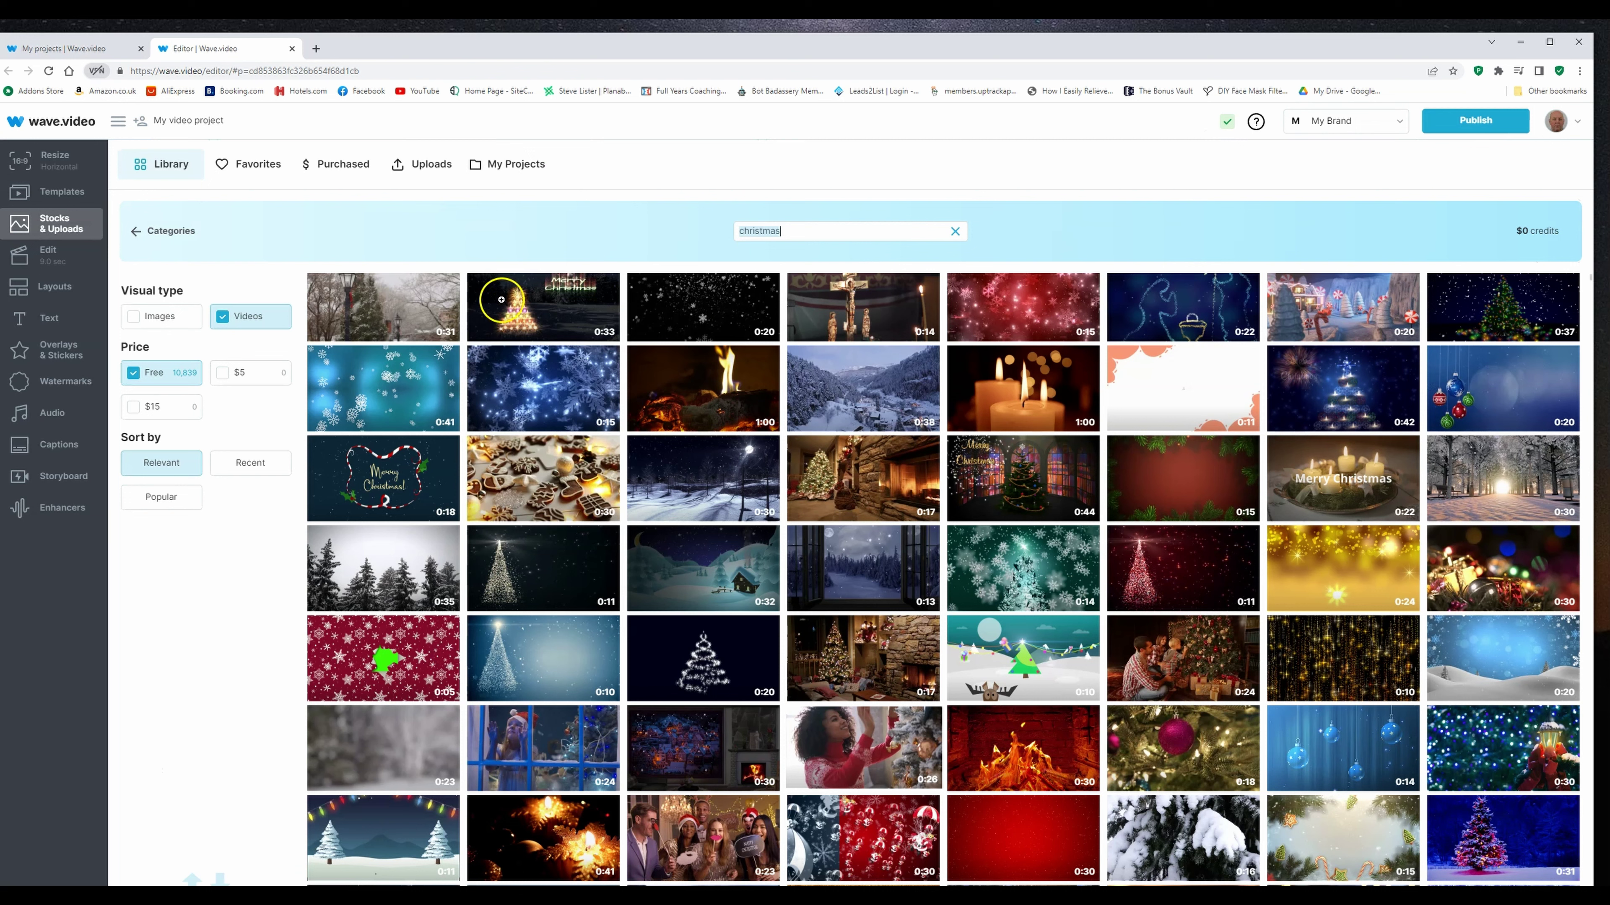
click(796, 230)
drag(795, 230, 734, 229)
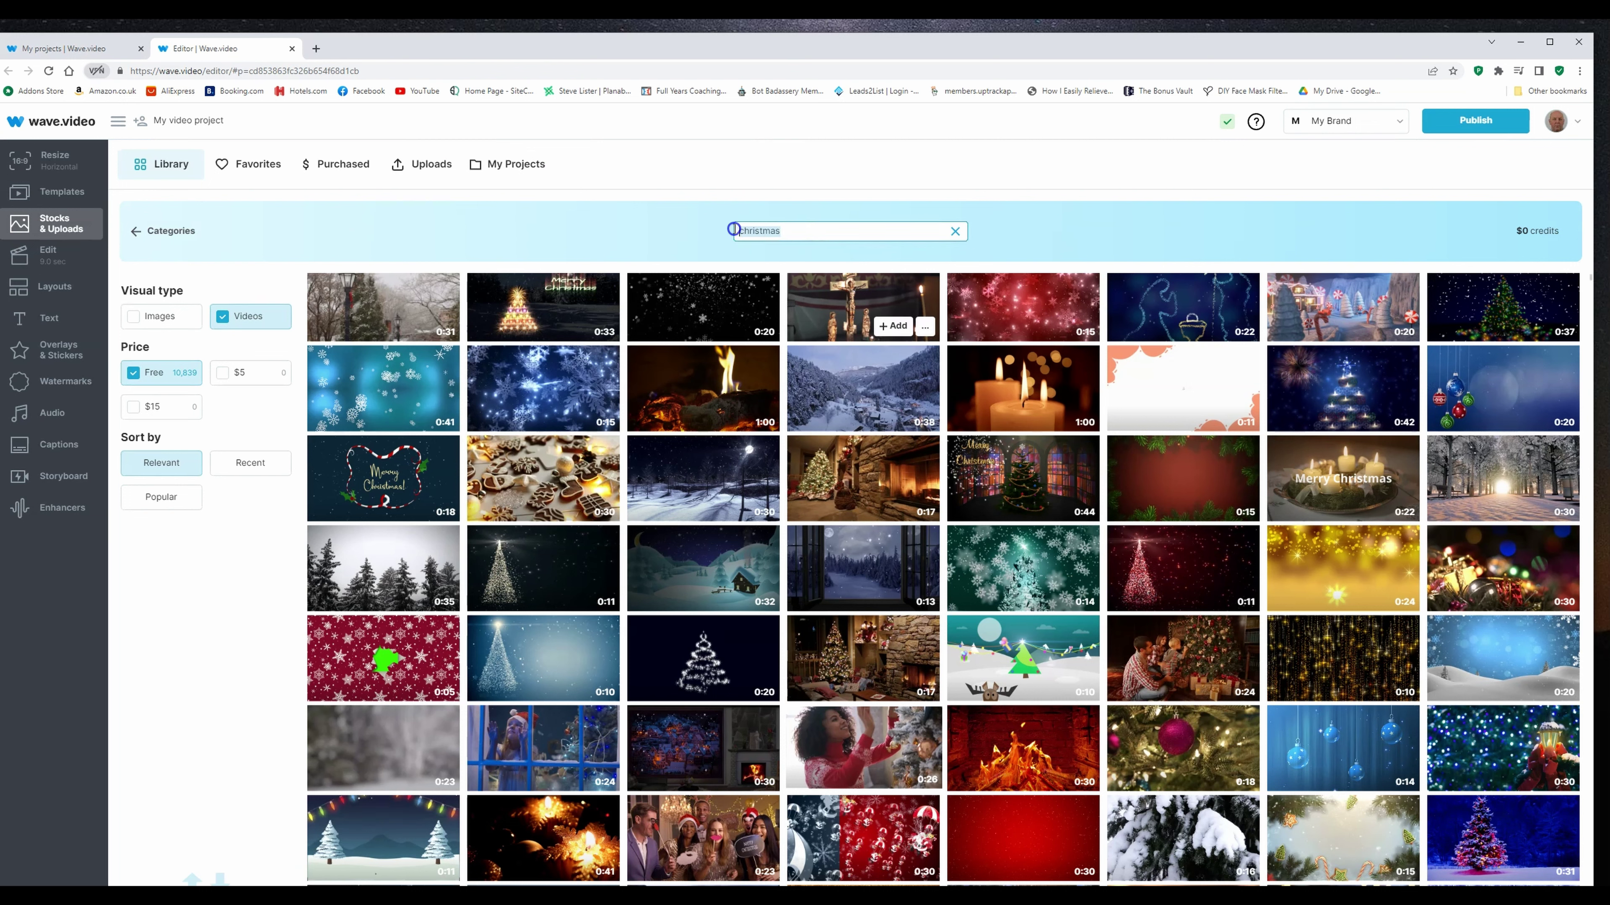
click(794, 272)
text(snow cats)
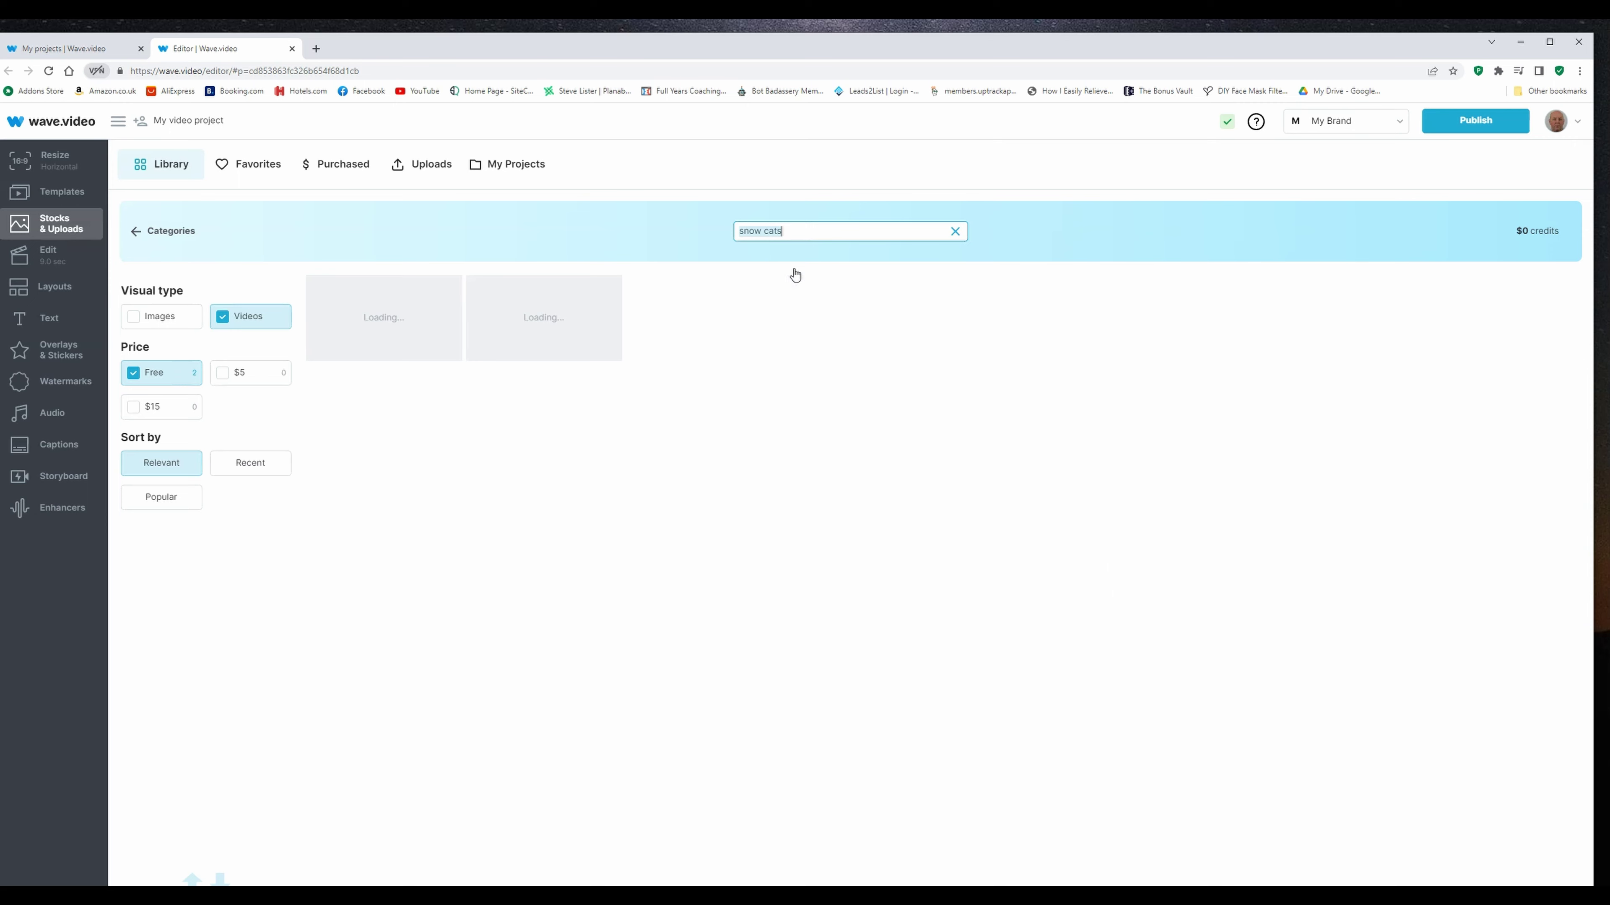
click(497, 364)
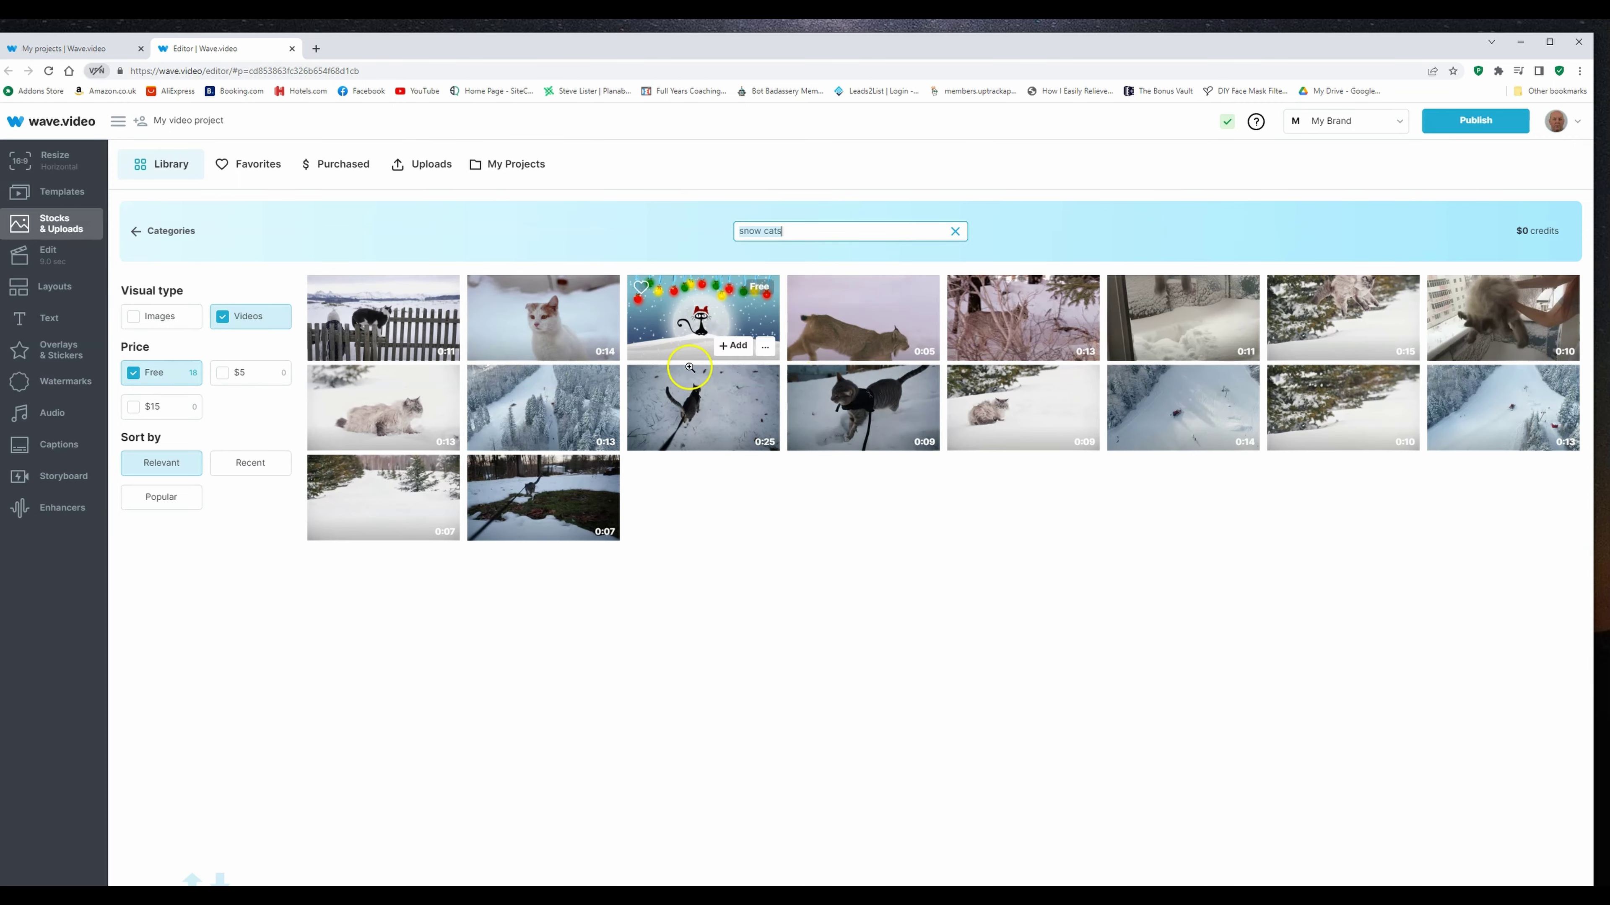
Step: Change the stock search to "snow cat" and add the 0:14 clip of the lynx cub in the winter forest
click(167, 321)
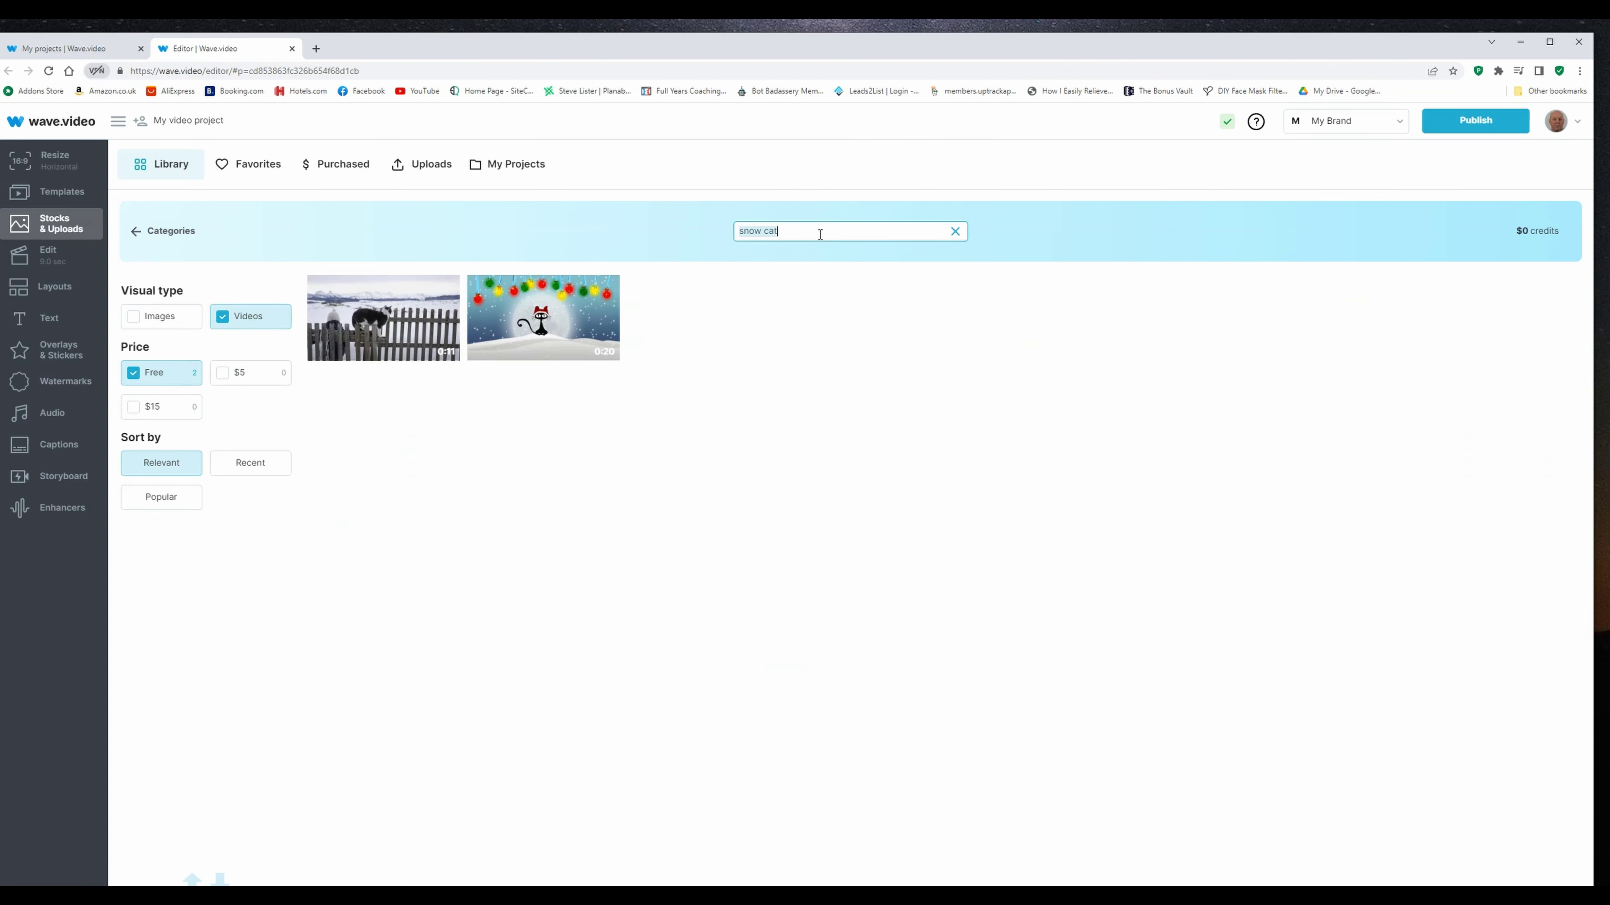
triple_click(833, 231)
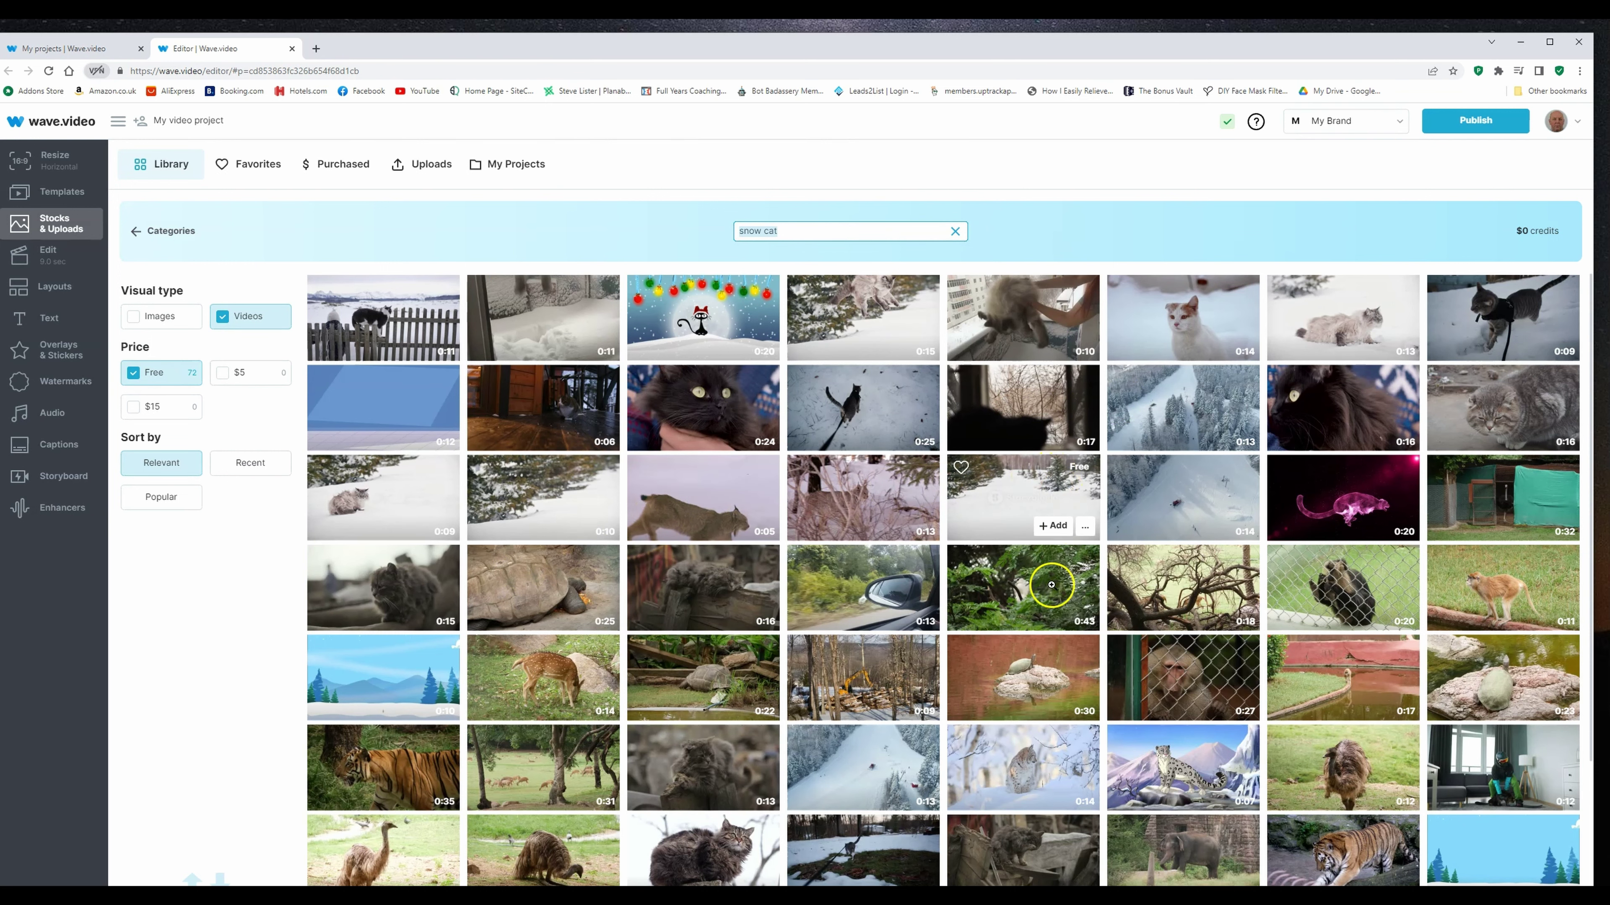
scroll(1065, 590, down, 1)
scroll(1065, 591, down, 2)
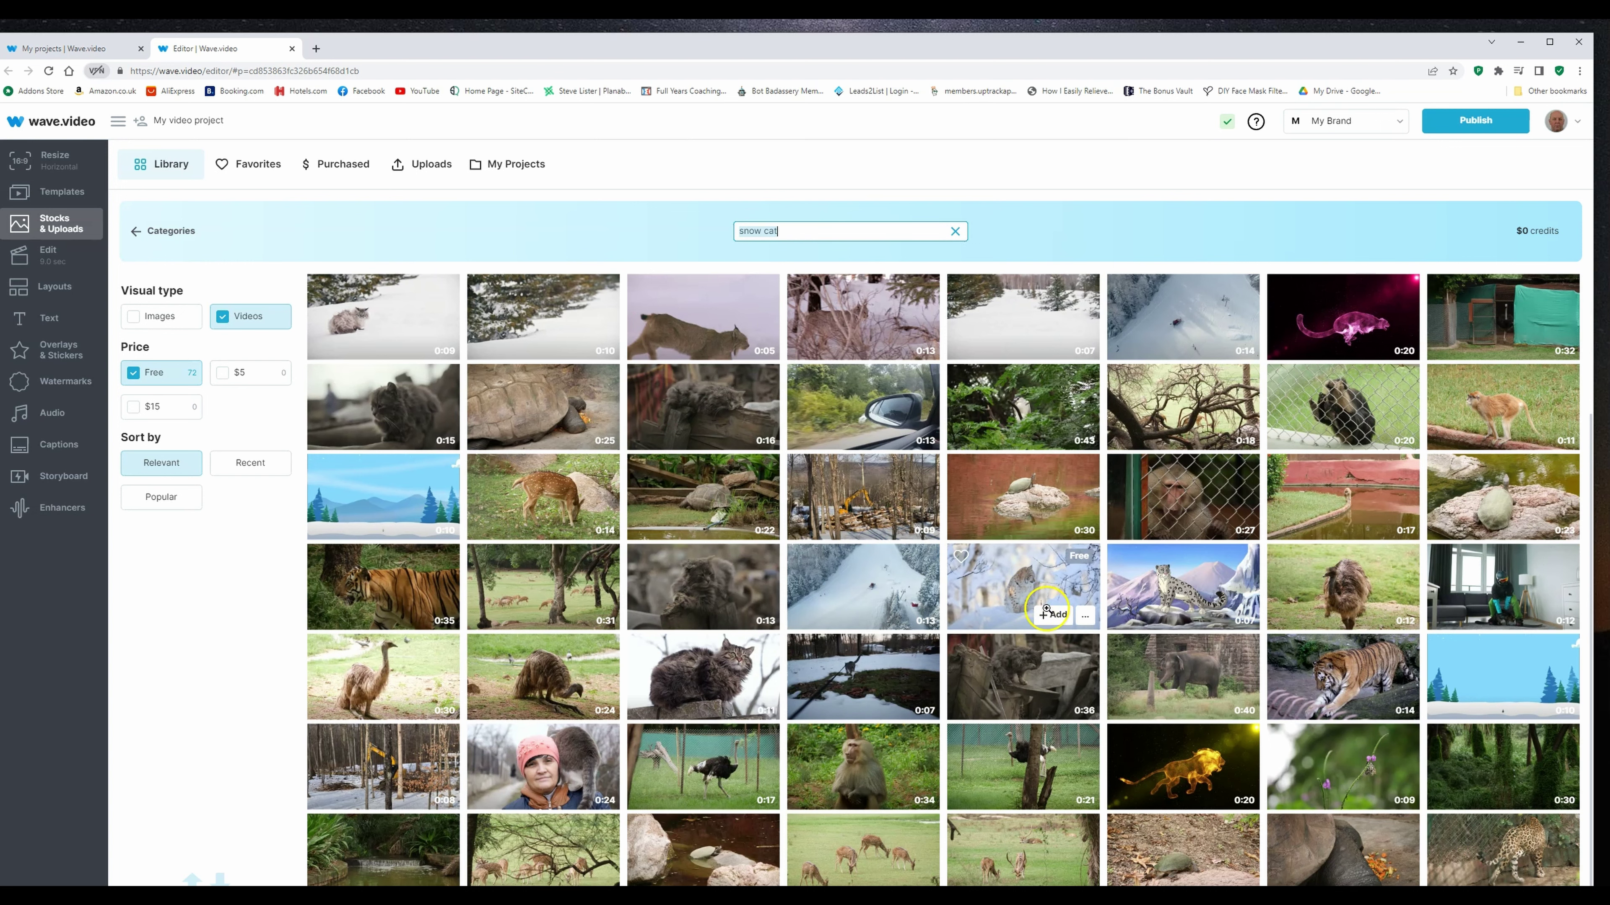
click(1053, 615)
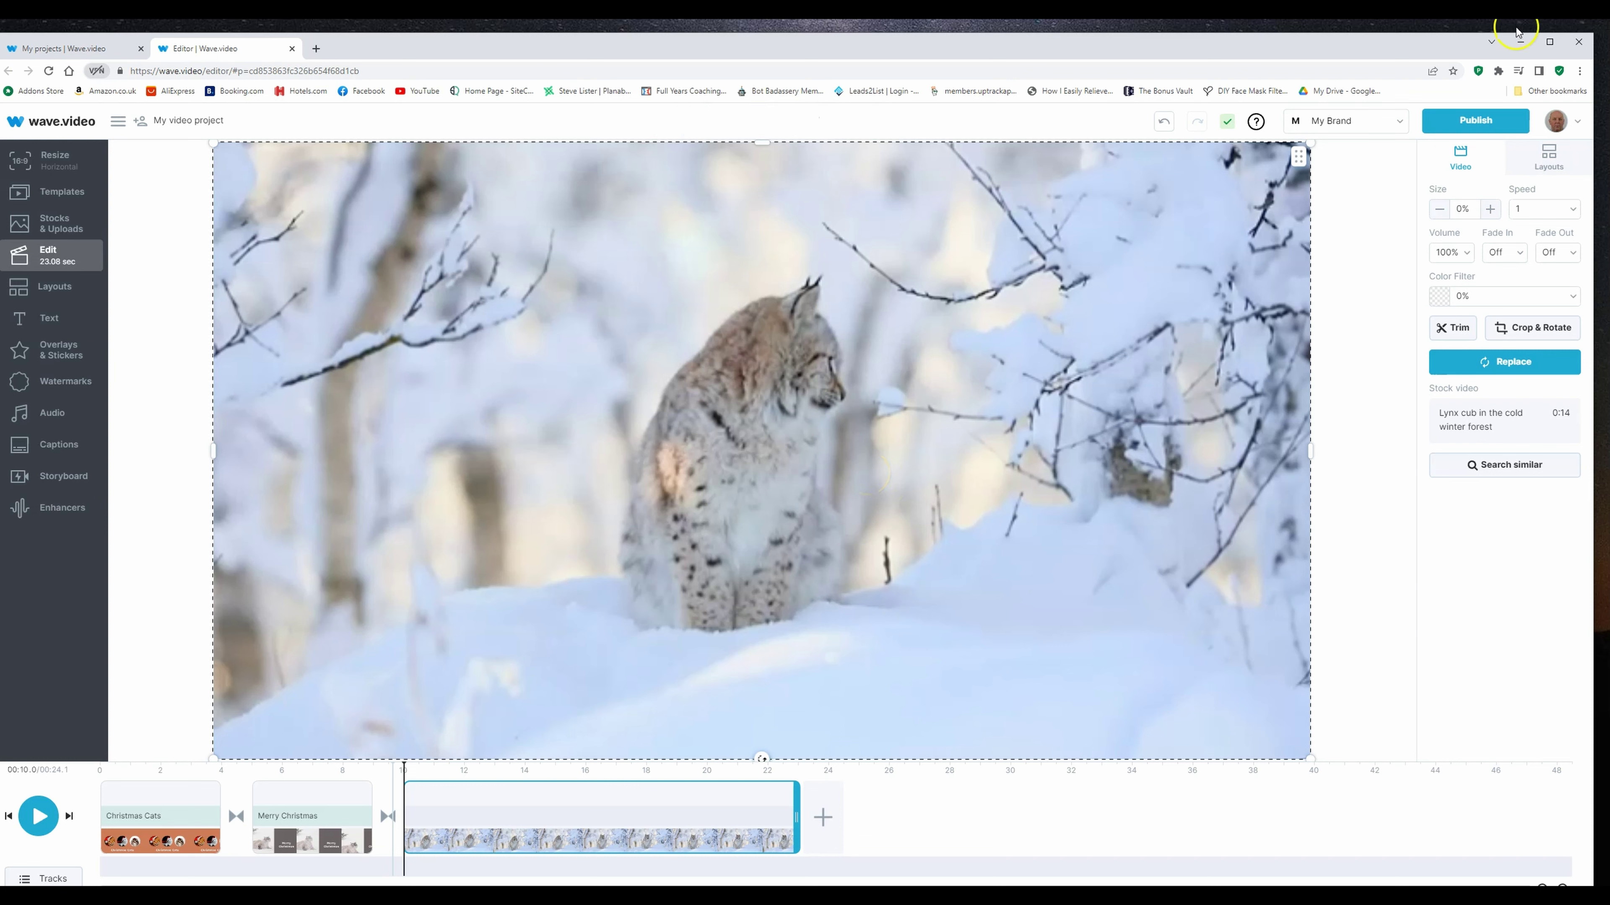
Step: Apply the laptop device layout to the lynx scene
click(1547, 157)
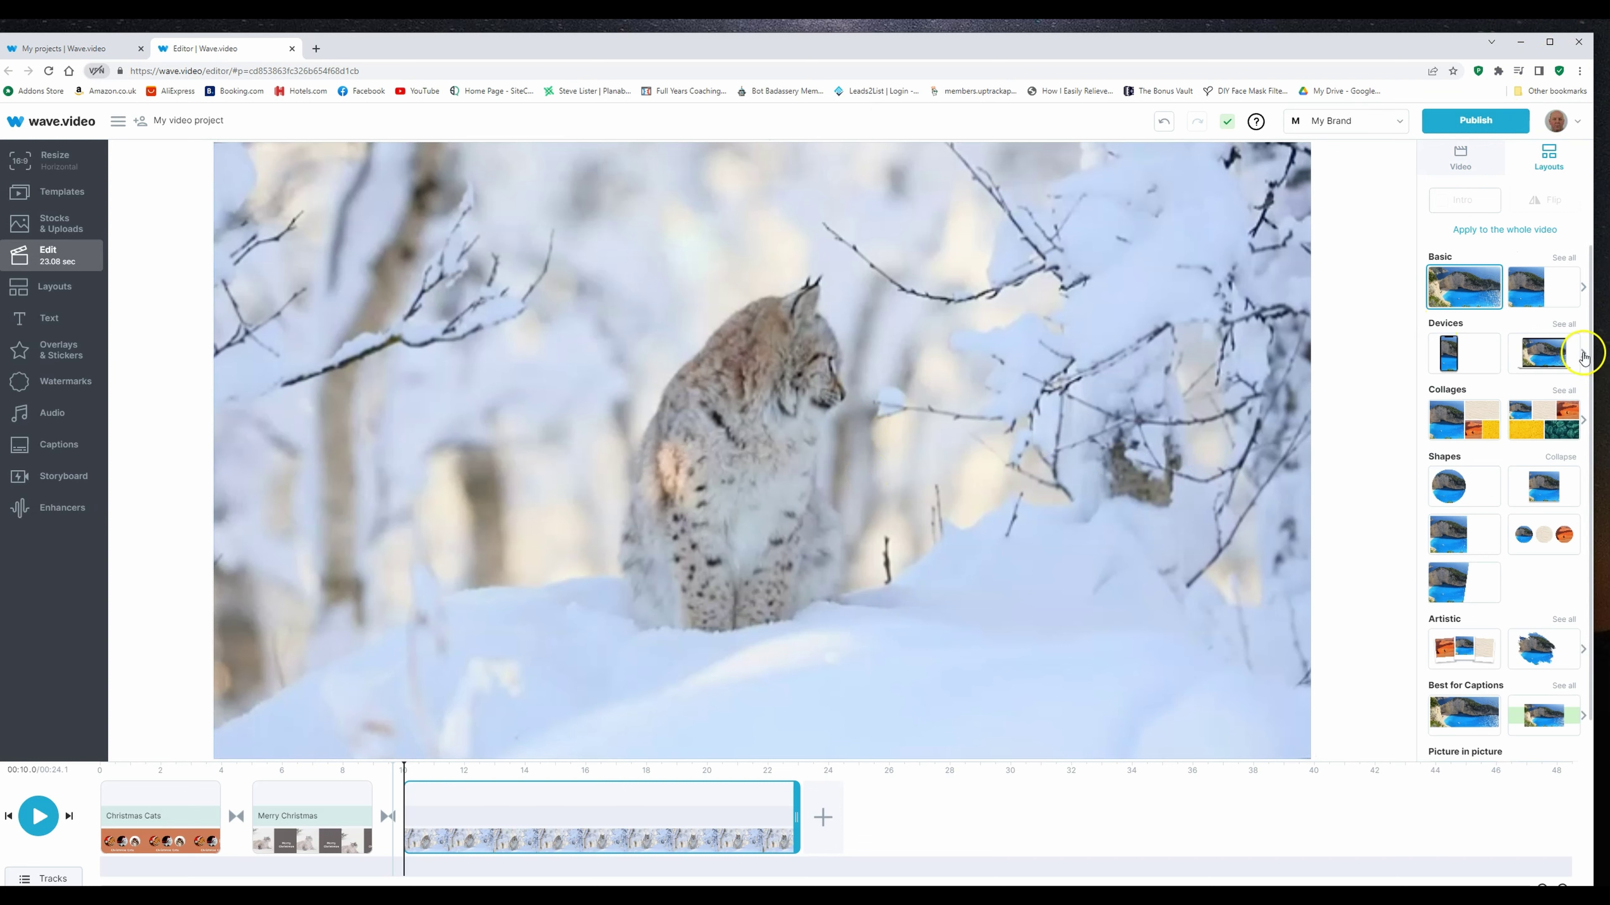
click(1584, 356)
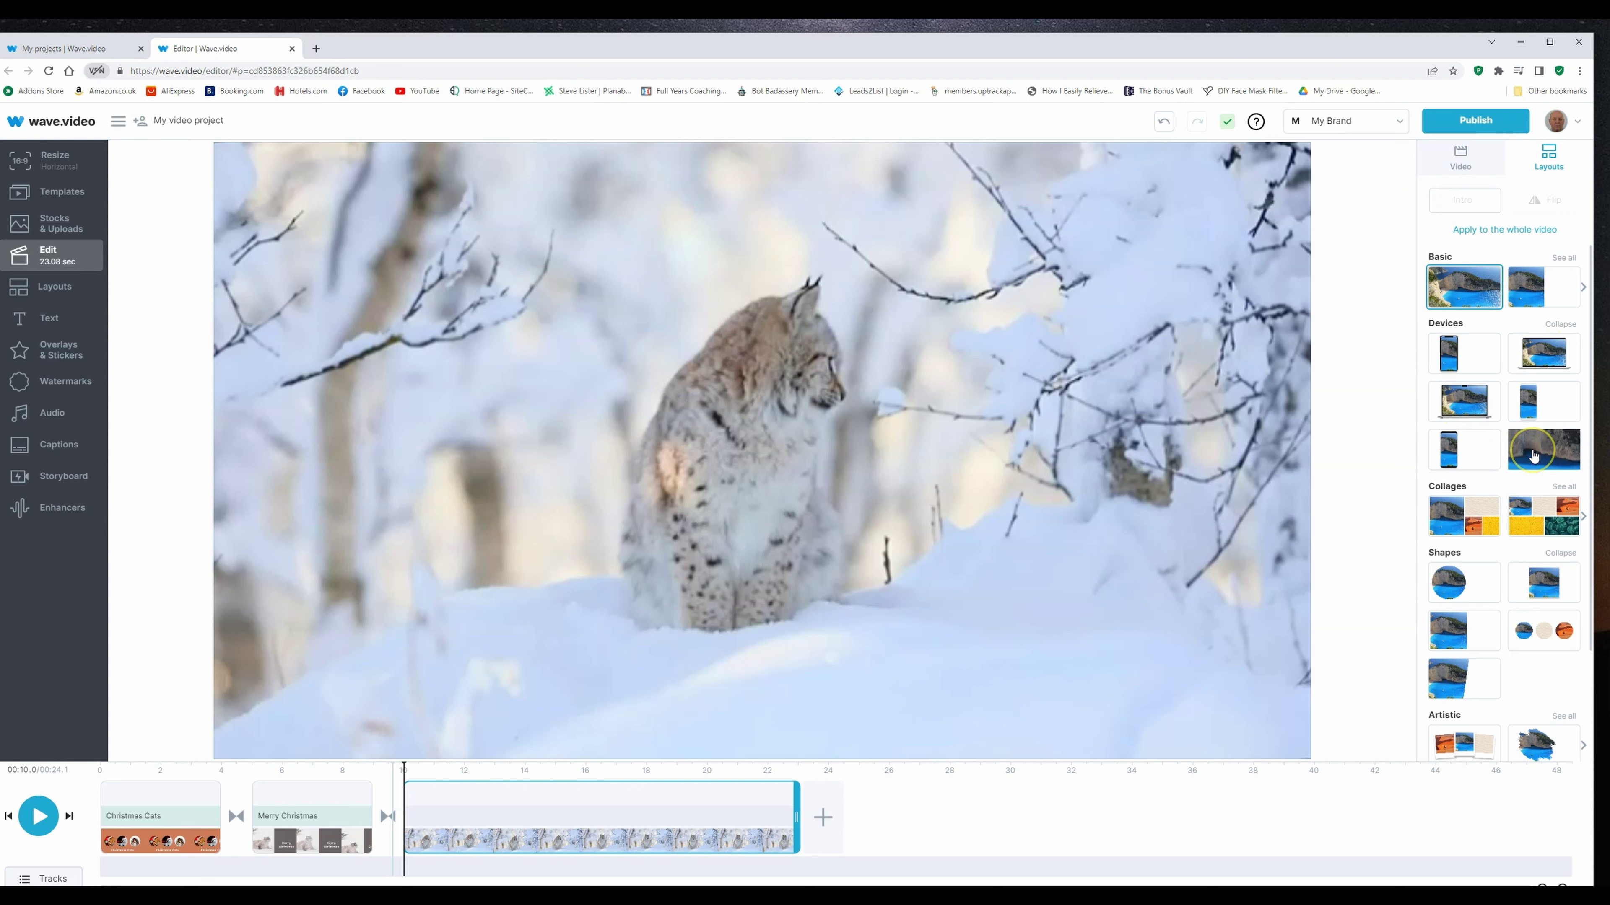
click(1537, 359)
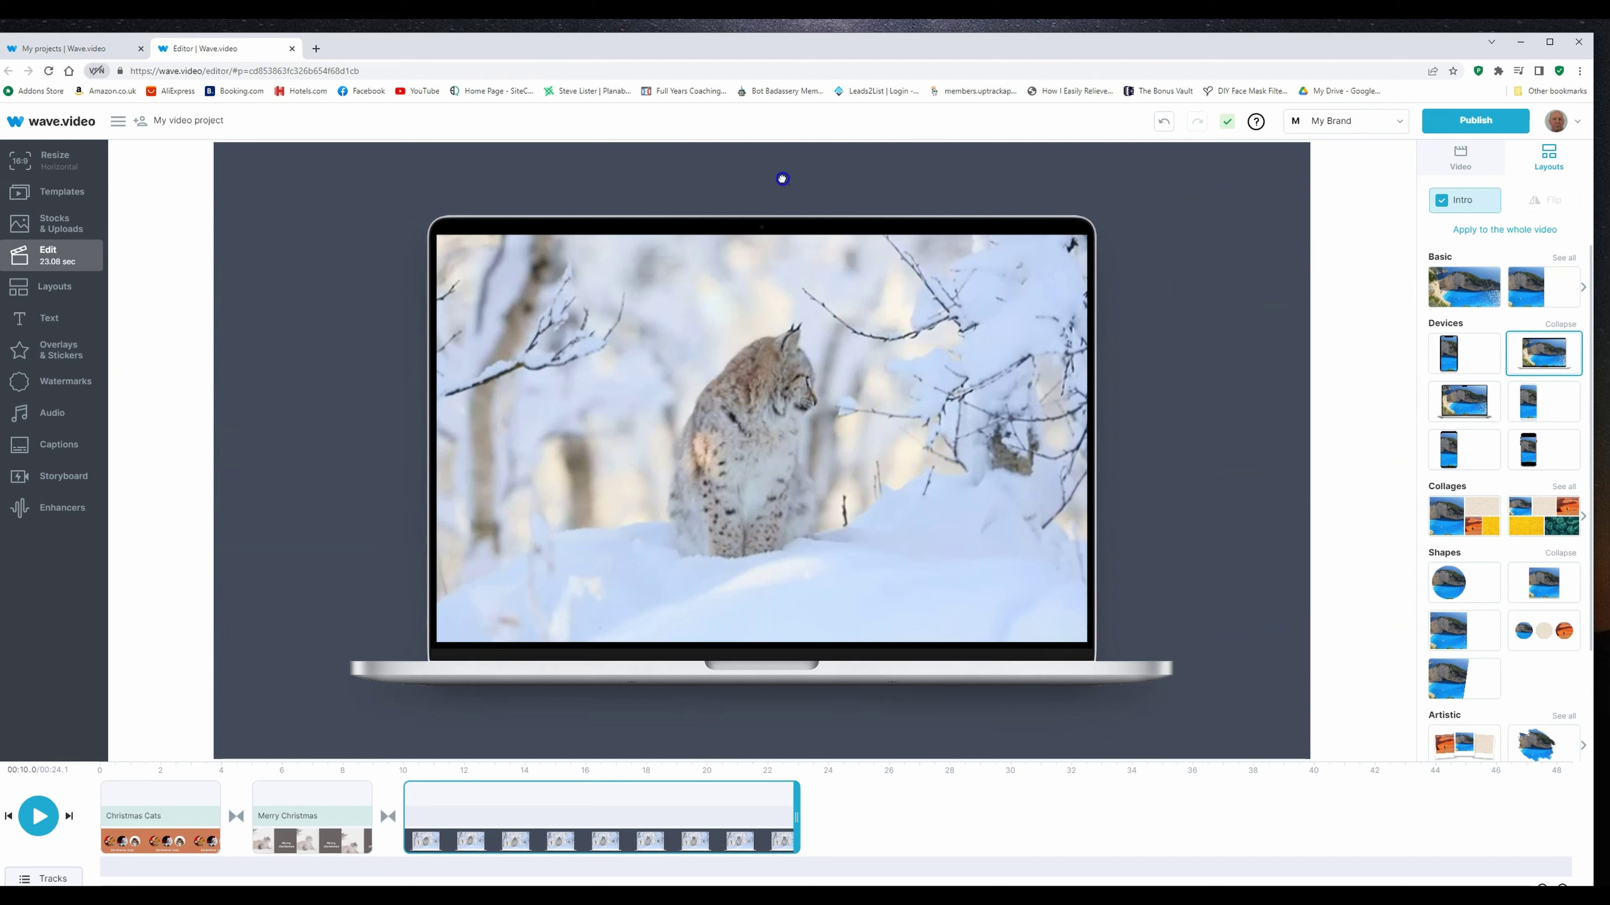
Step: Replace the solid background behind the laptop with the 0:15 blue falling snowflakes video found by searching the stock library for "christmas"
click(781, 178)
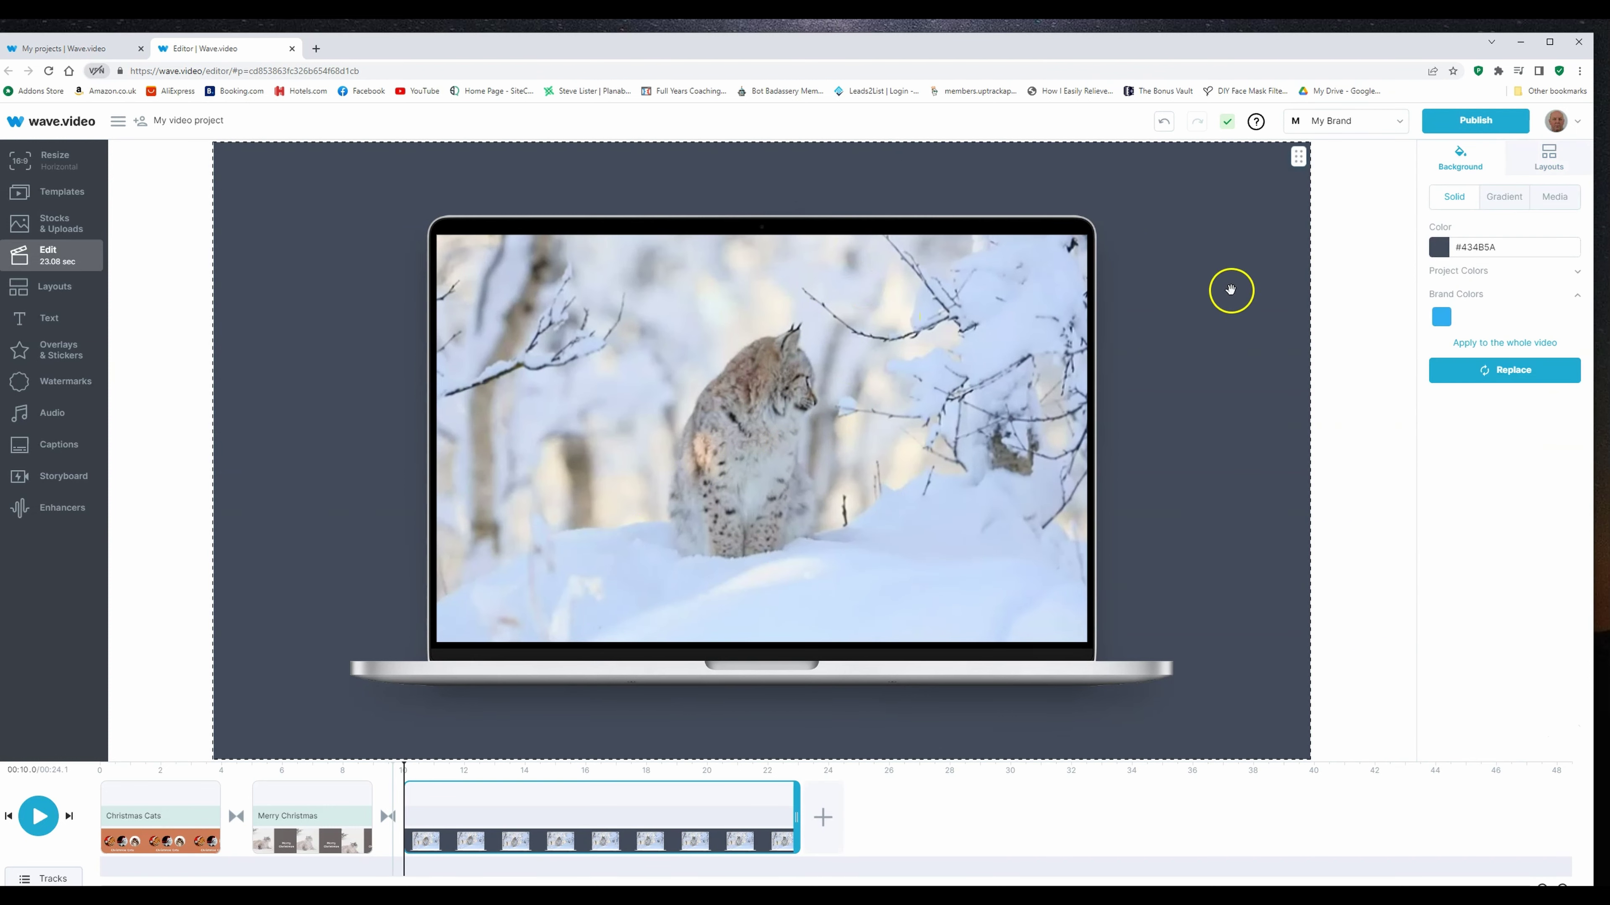
click(1497, 370)
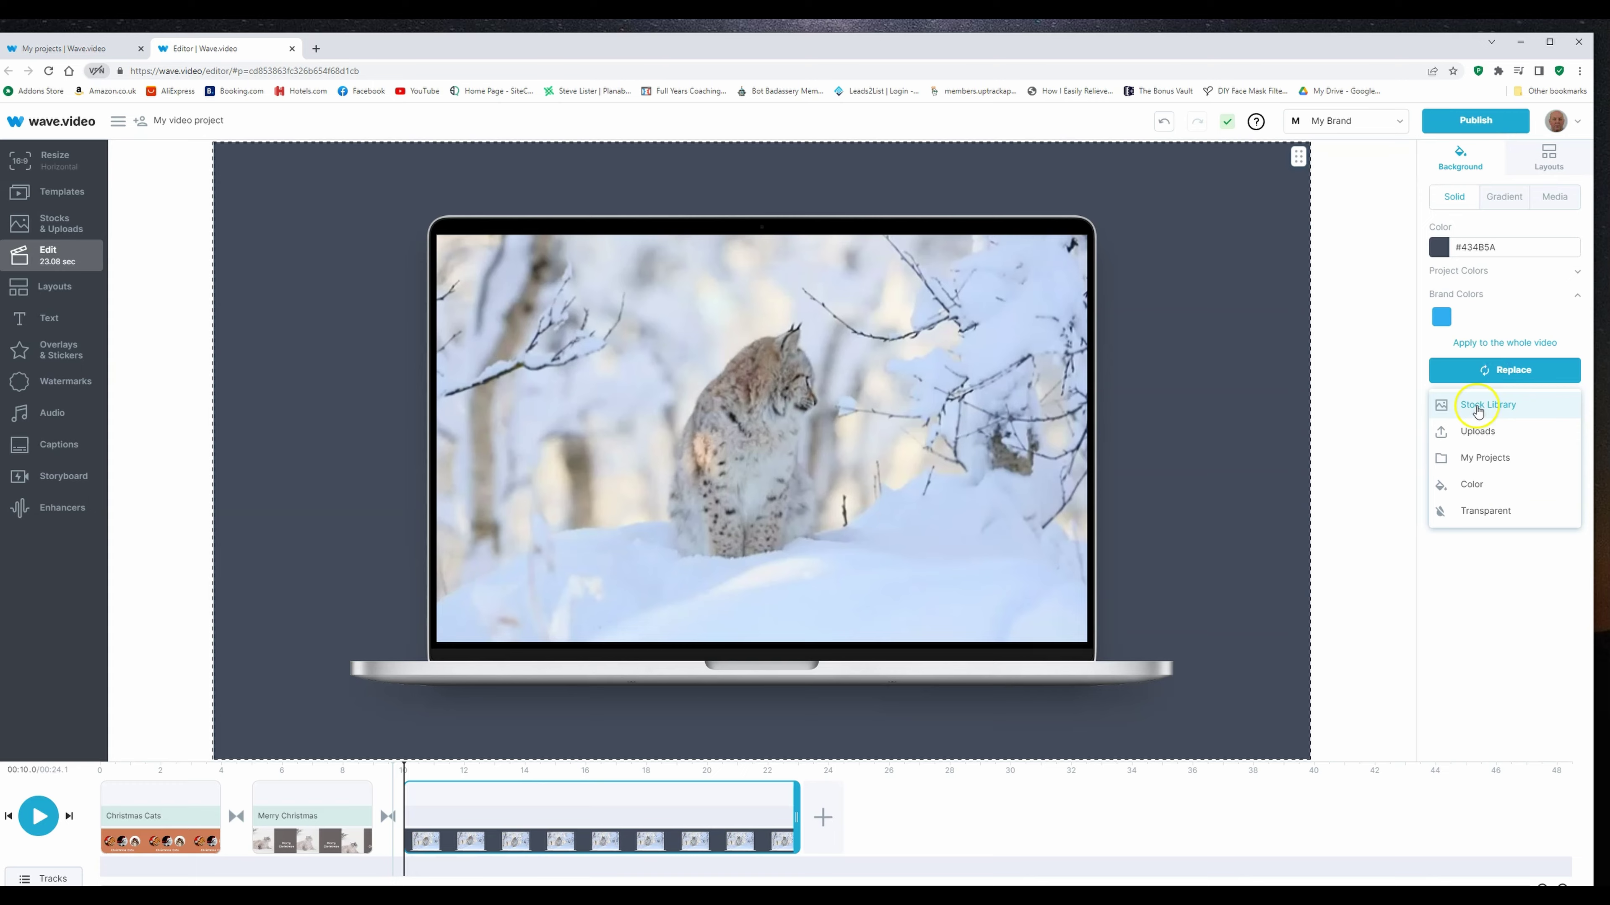
click(1478, 411)
click(795, 231)
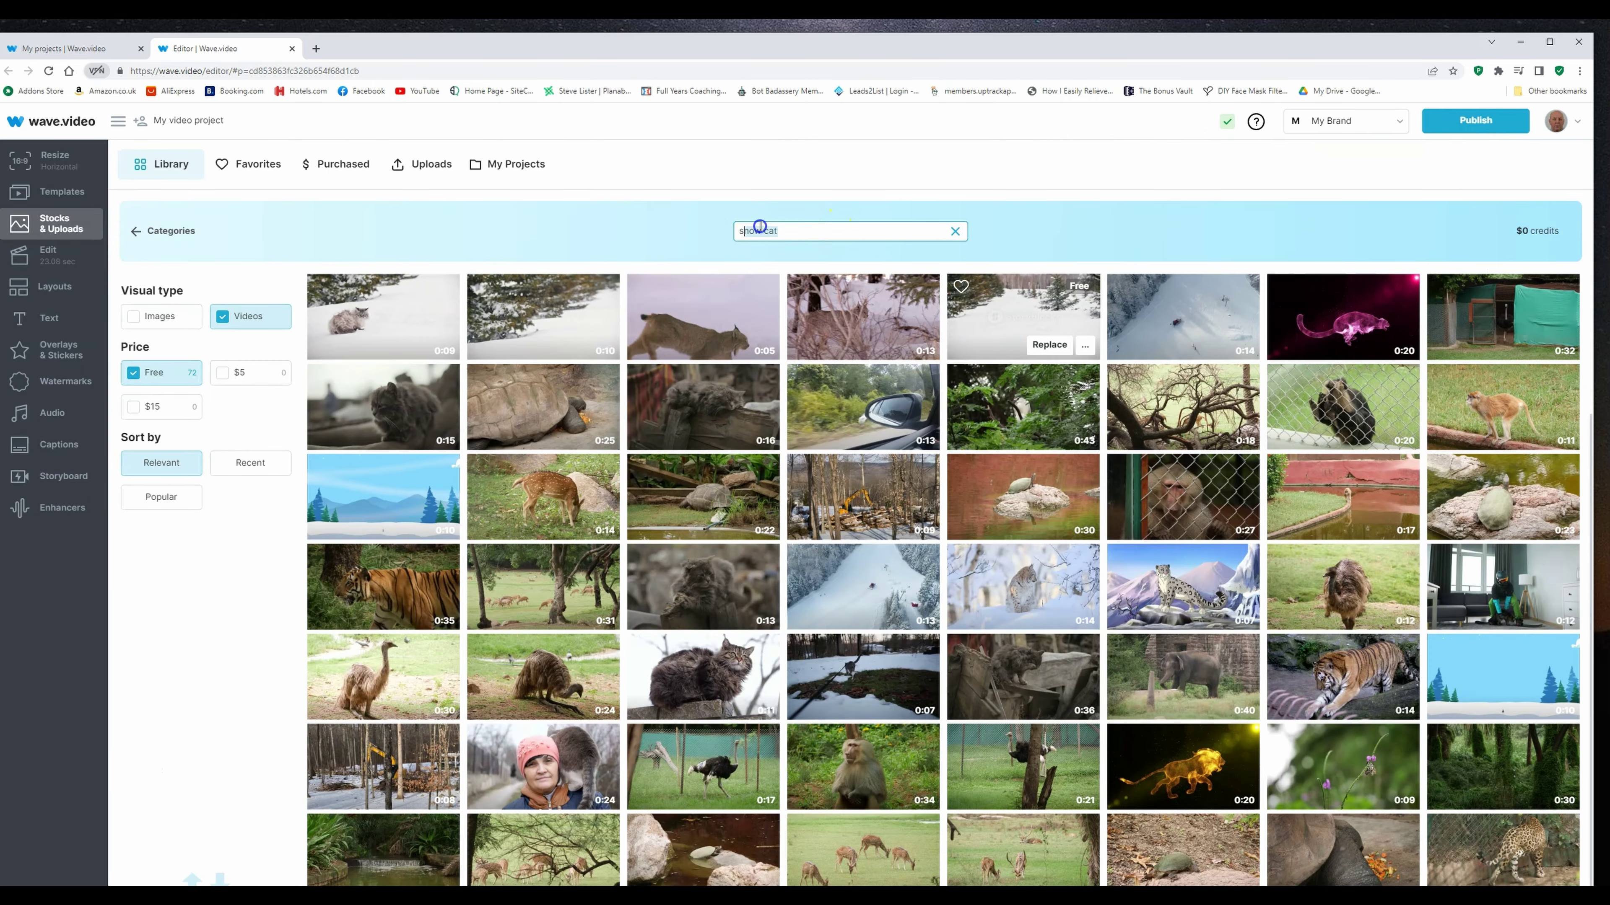
text(christmas)
key(Return)
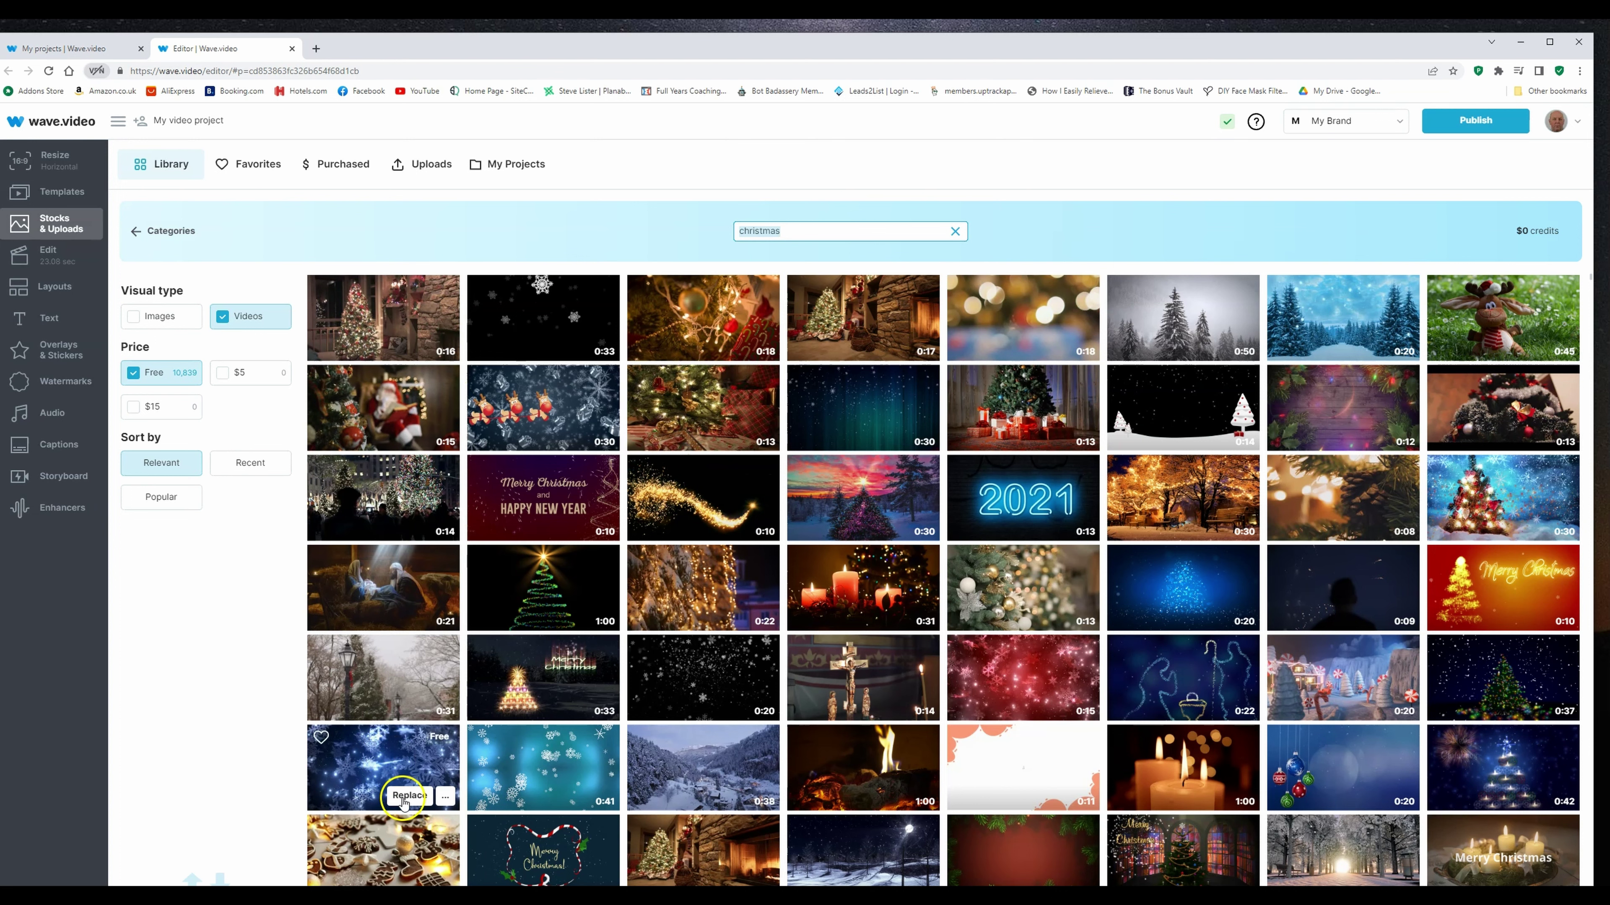
click(408, 796)
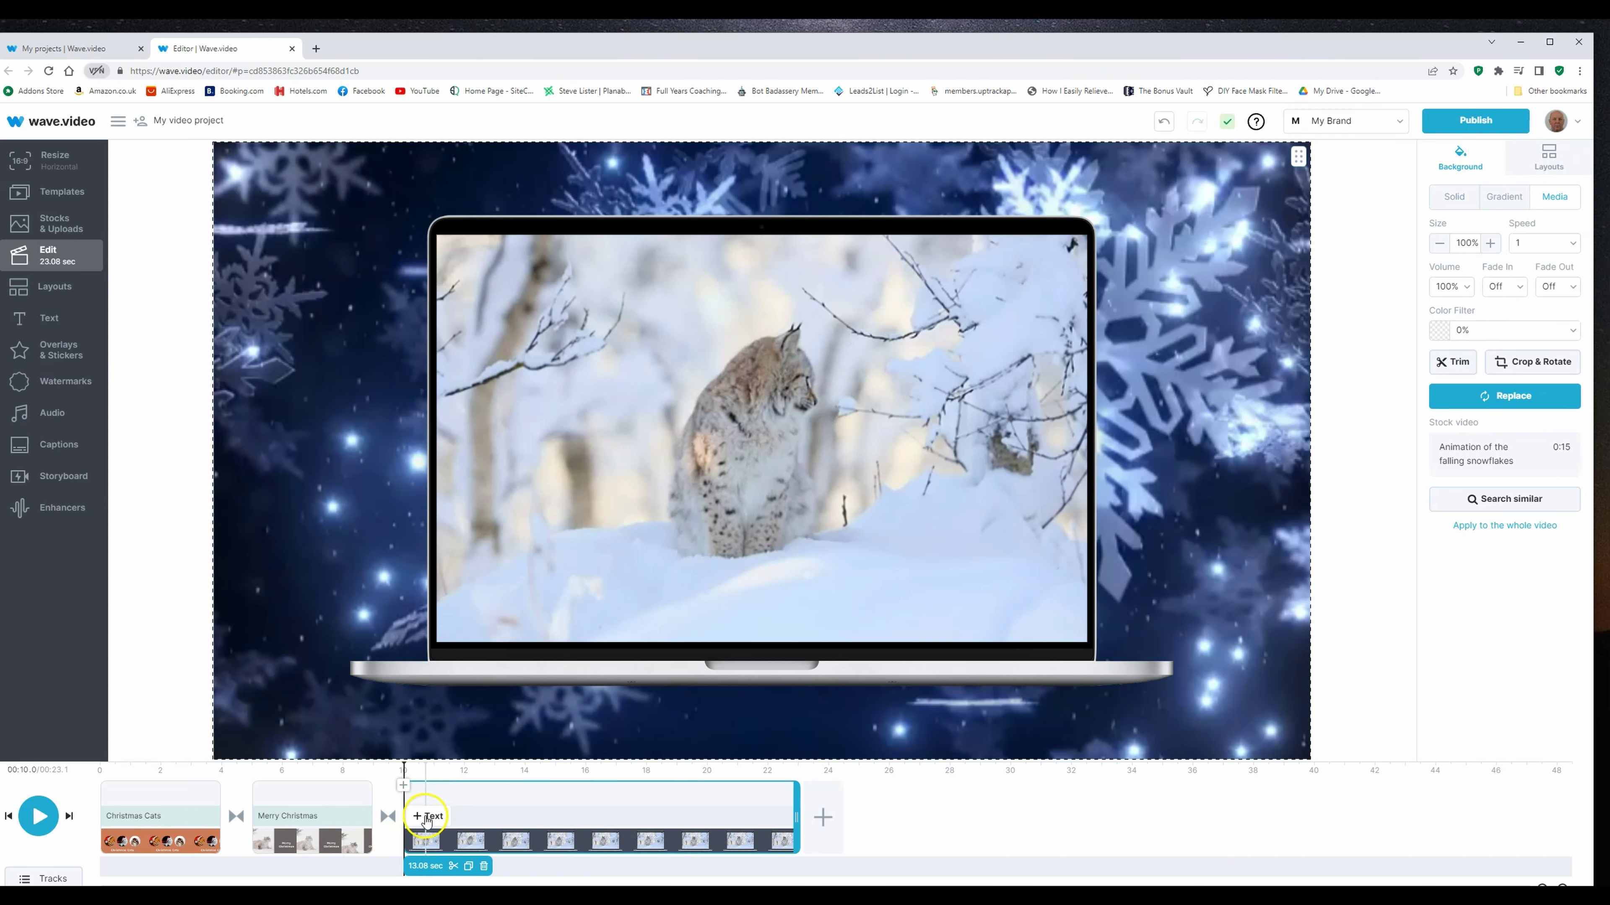
Step: Add a text box at the start of the lynx scene and replace its placeholder message with "From Big Cats"
click(427, 817)
click(449, 760)
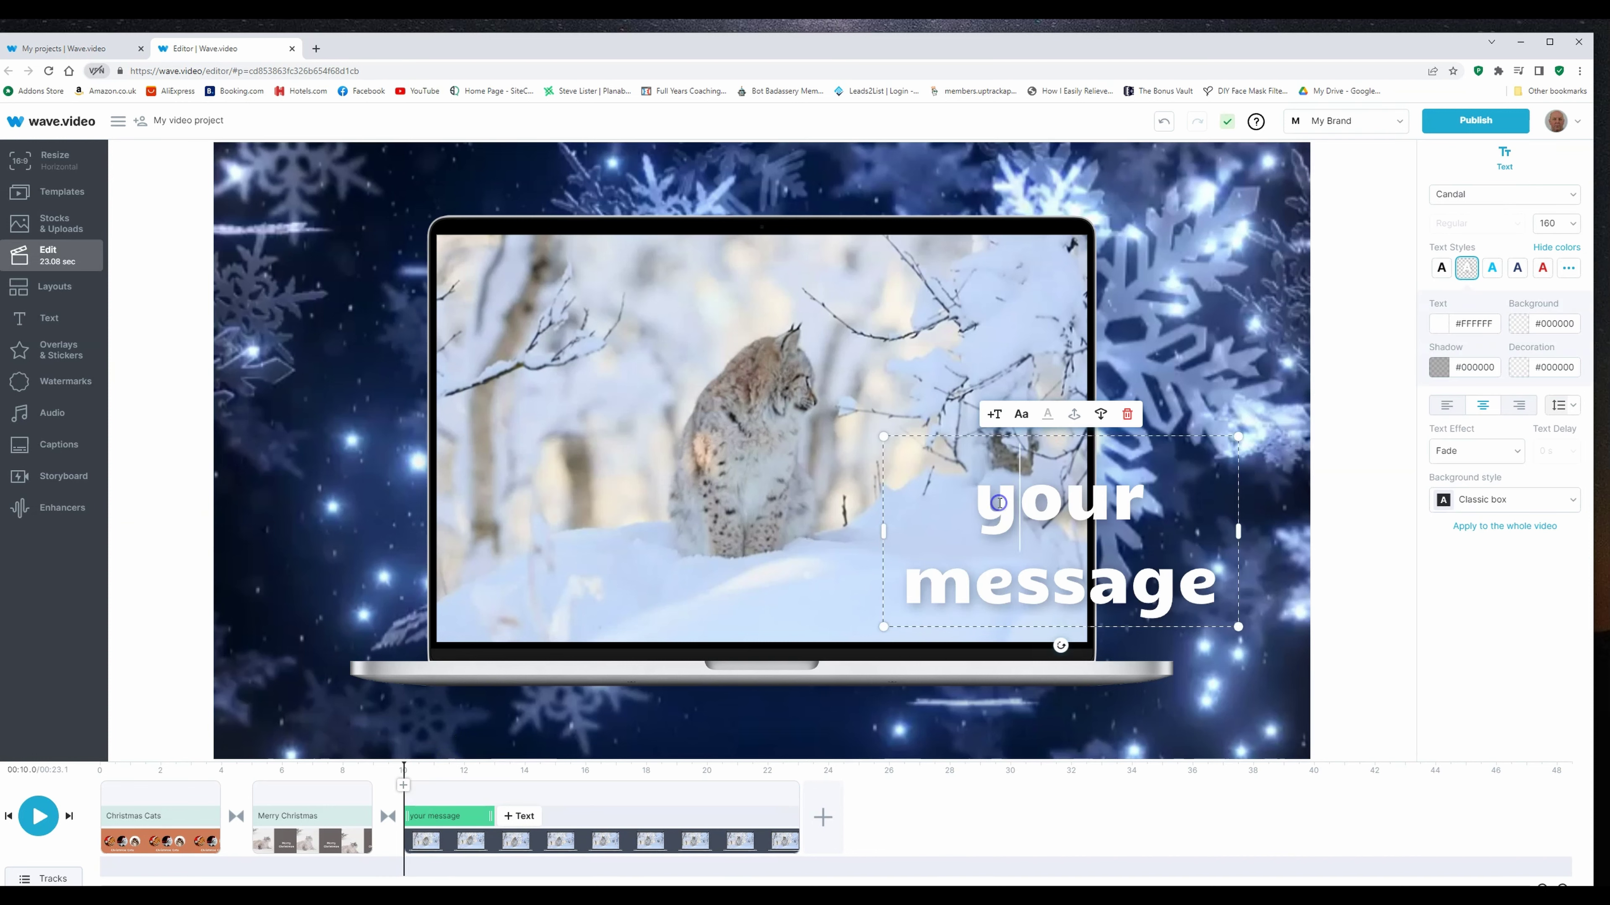
key(ctrl+a)
key(BackSpace)
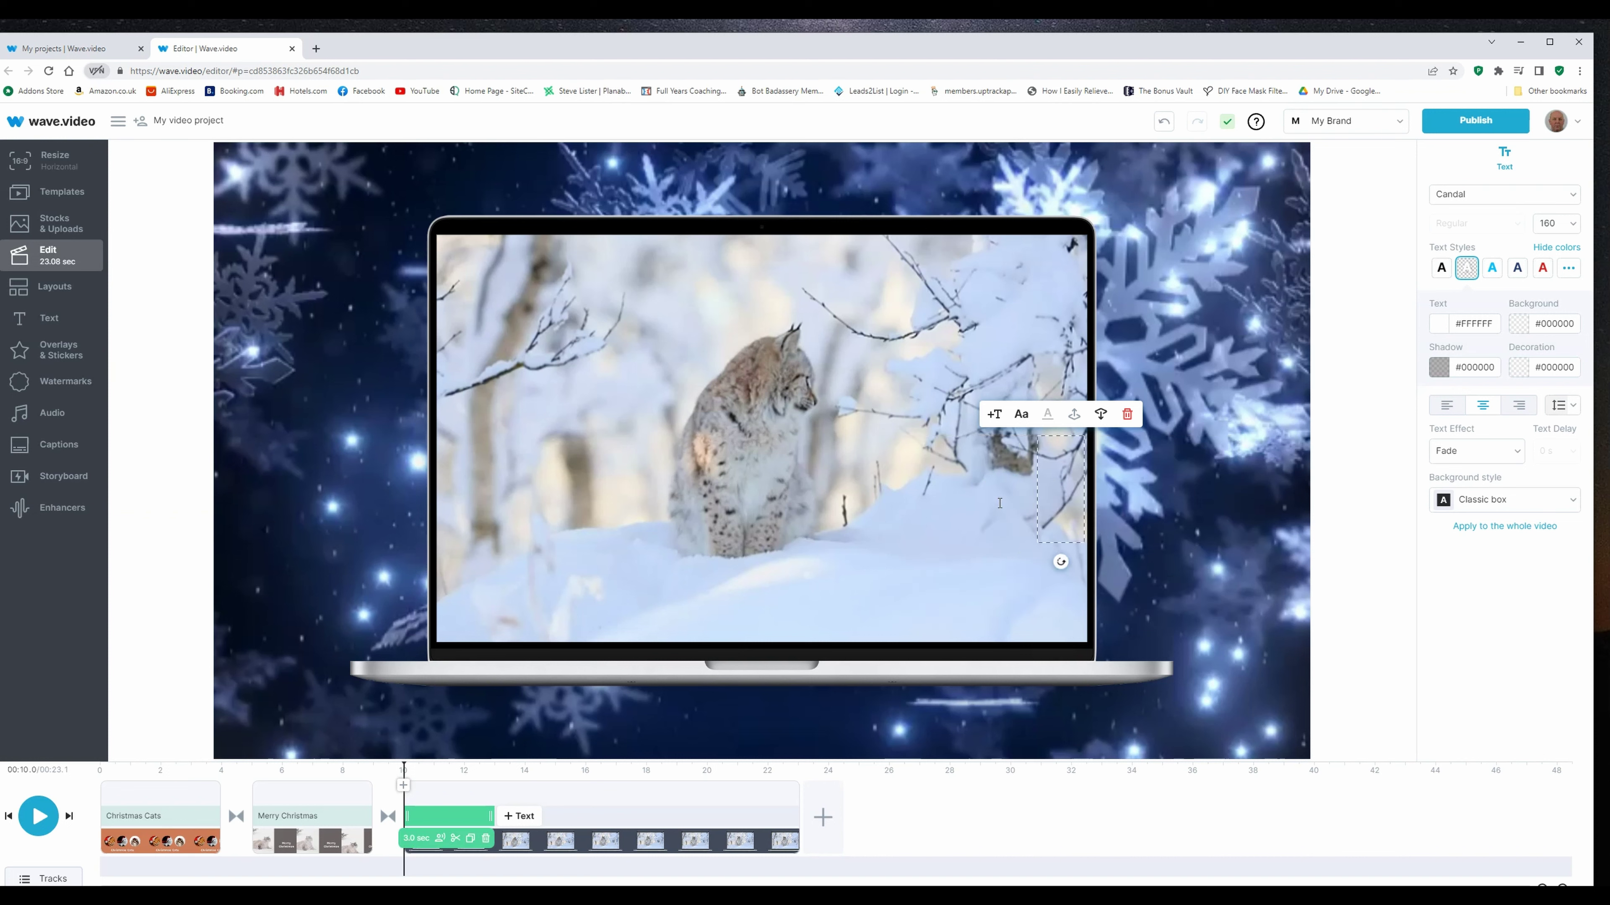
text(From Big Cats)
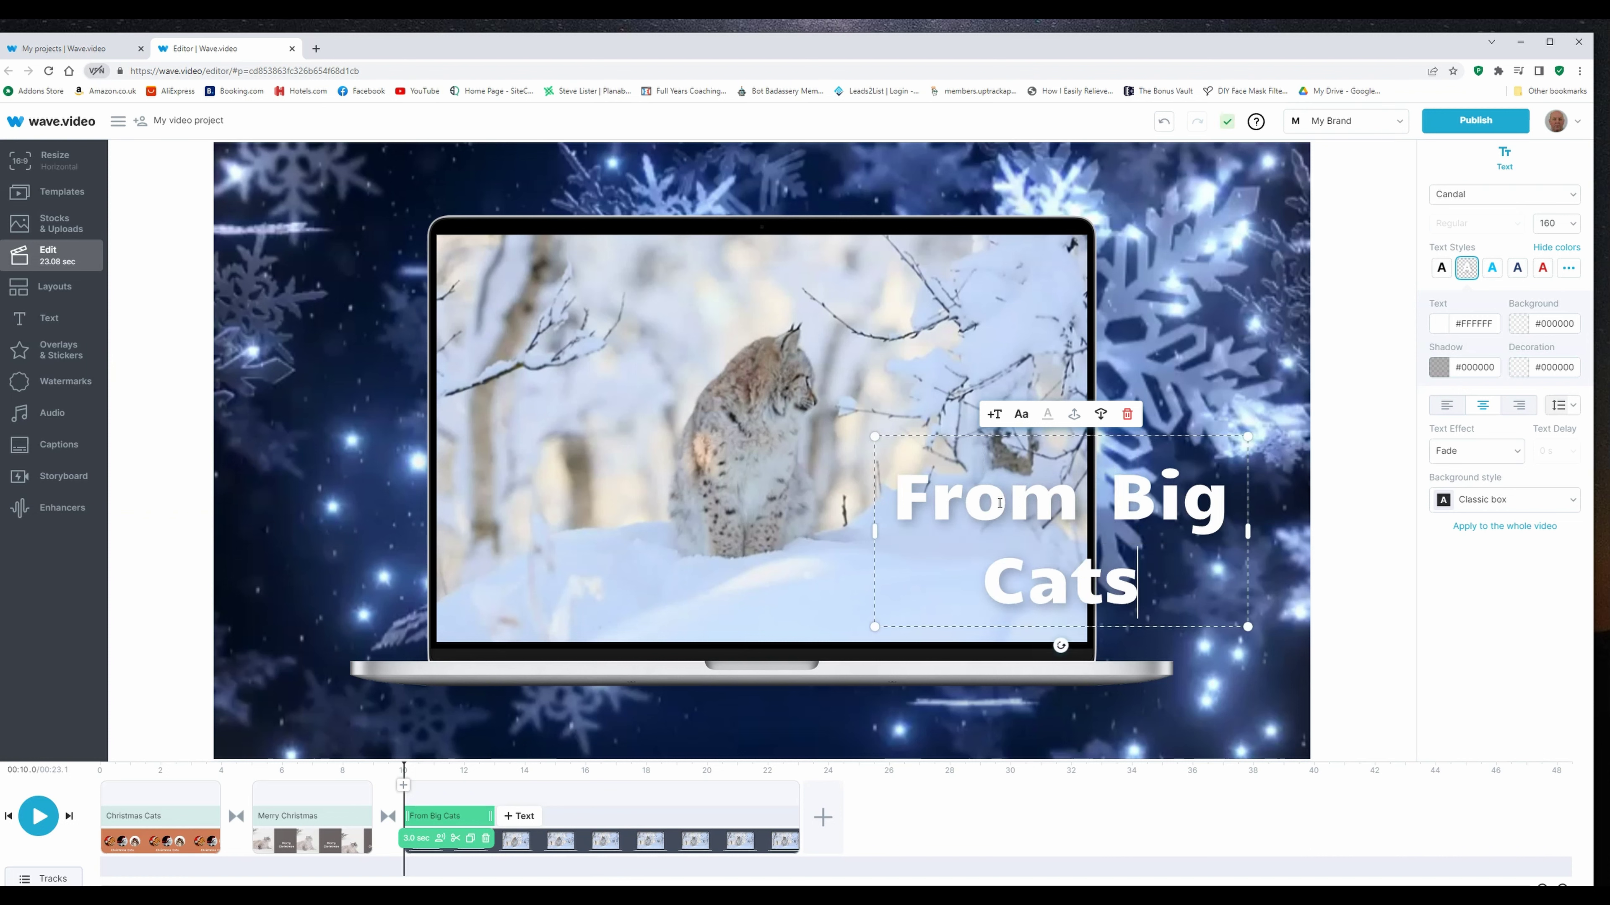
Step: Widen the "From Big Cats" text box to fit one line and move it beneath the laptop, centred along the frame's lower edge
drag(876, 526, 758, 522)
click(1079, 460)
drag(1096, 437, 794, 655)
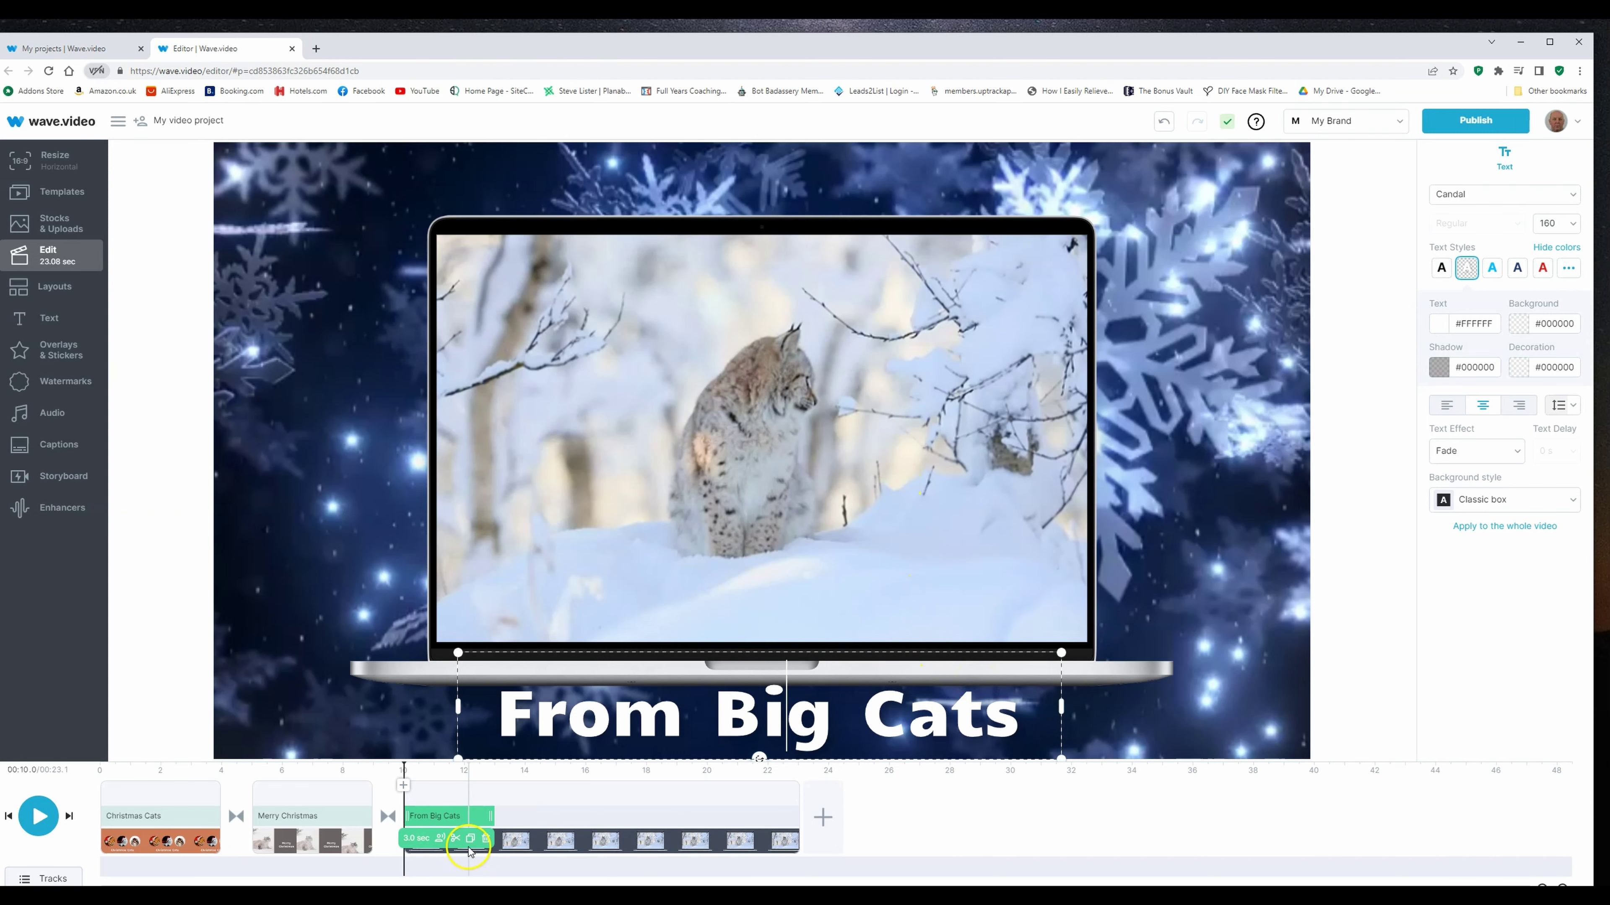
Step: Extend the "From Big Cats" text to the end of its scene and shorten the lynx scene to 4 seconds
drag(490, 815, 795, 821)
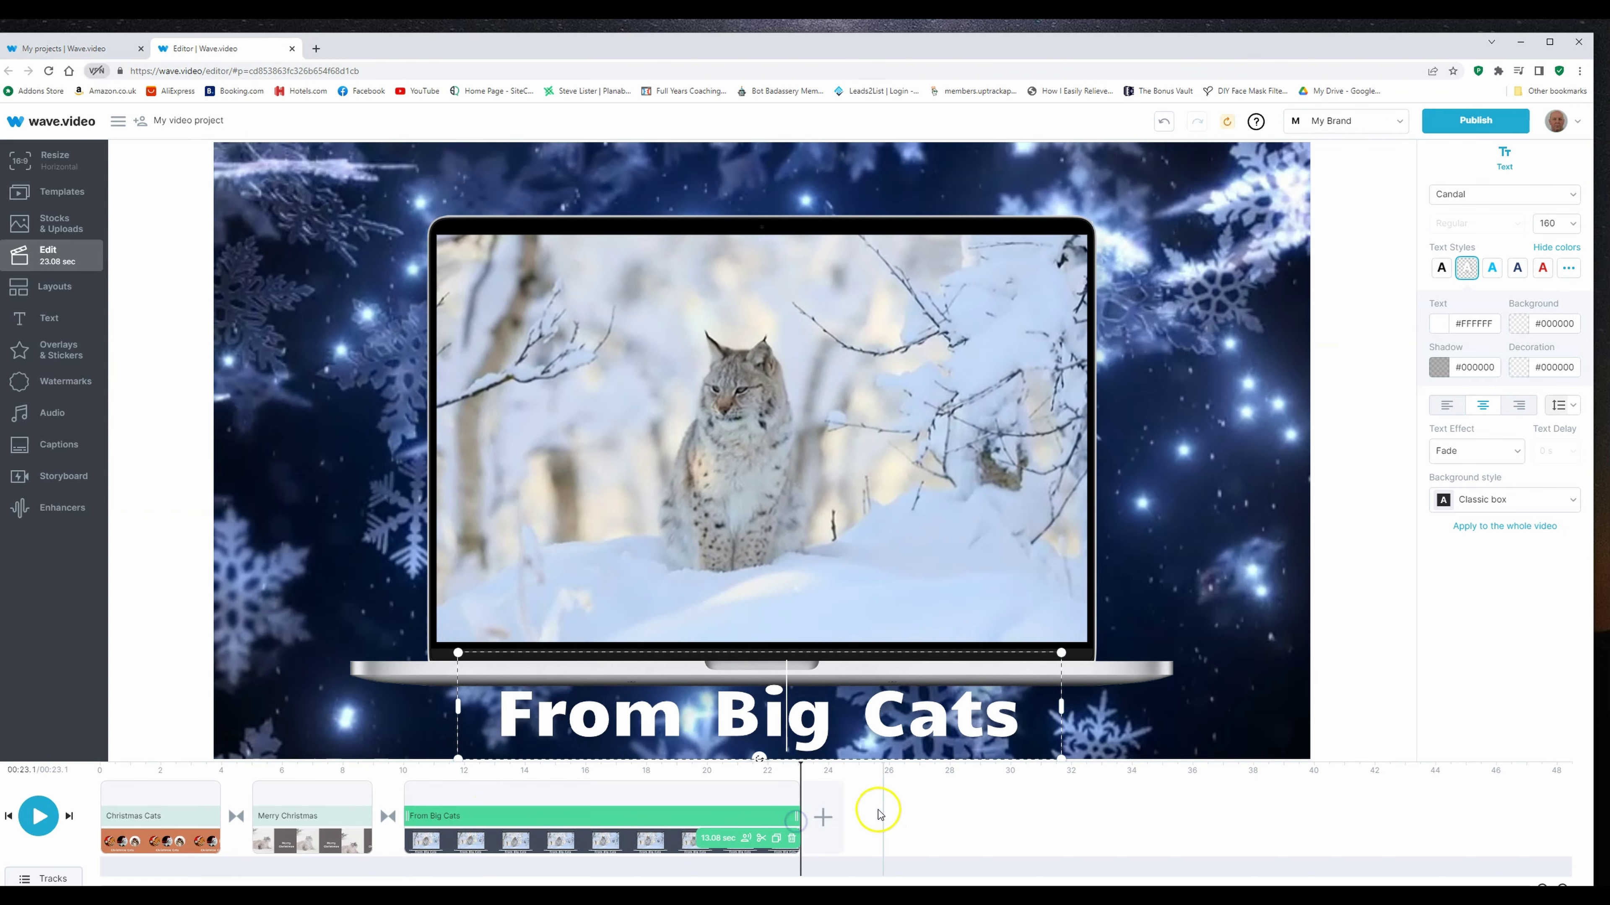
click(883, 804)
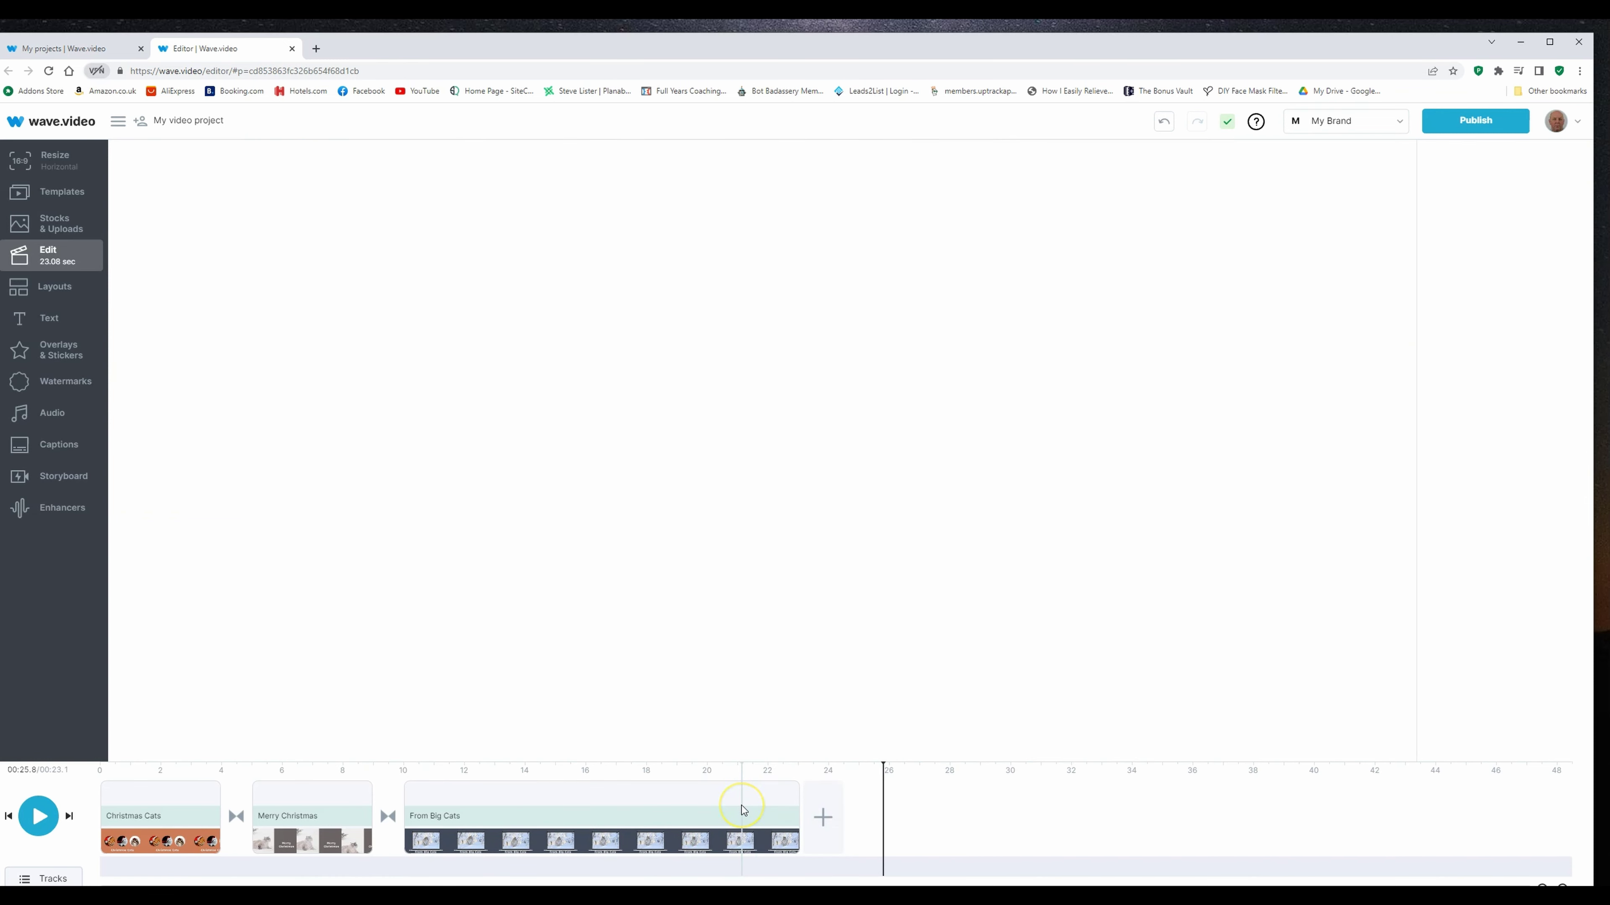
click(714, 787)
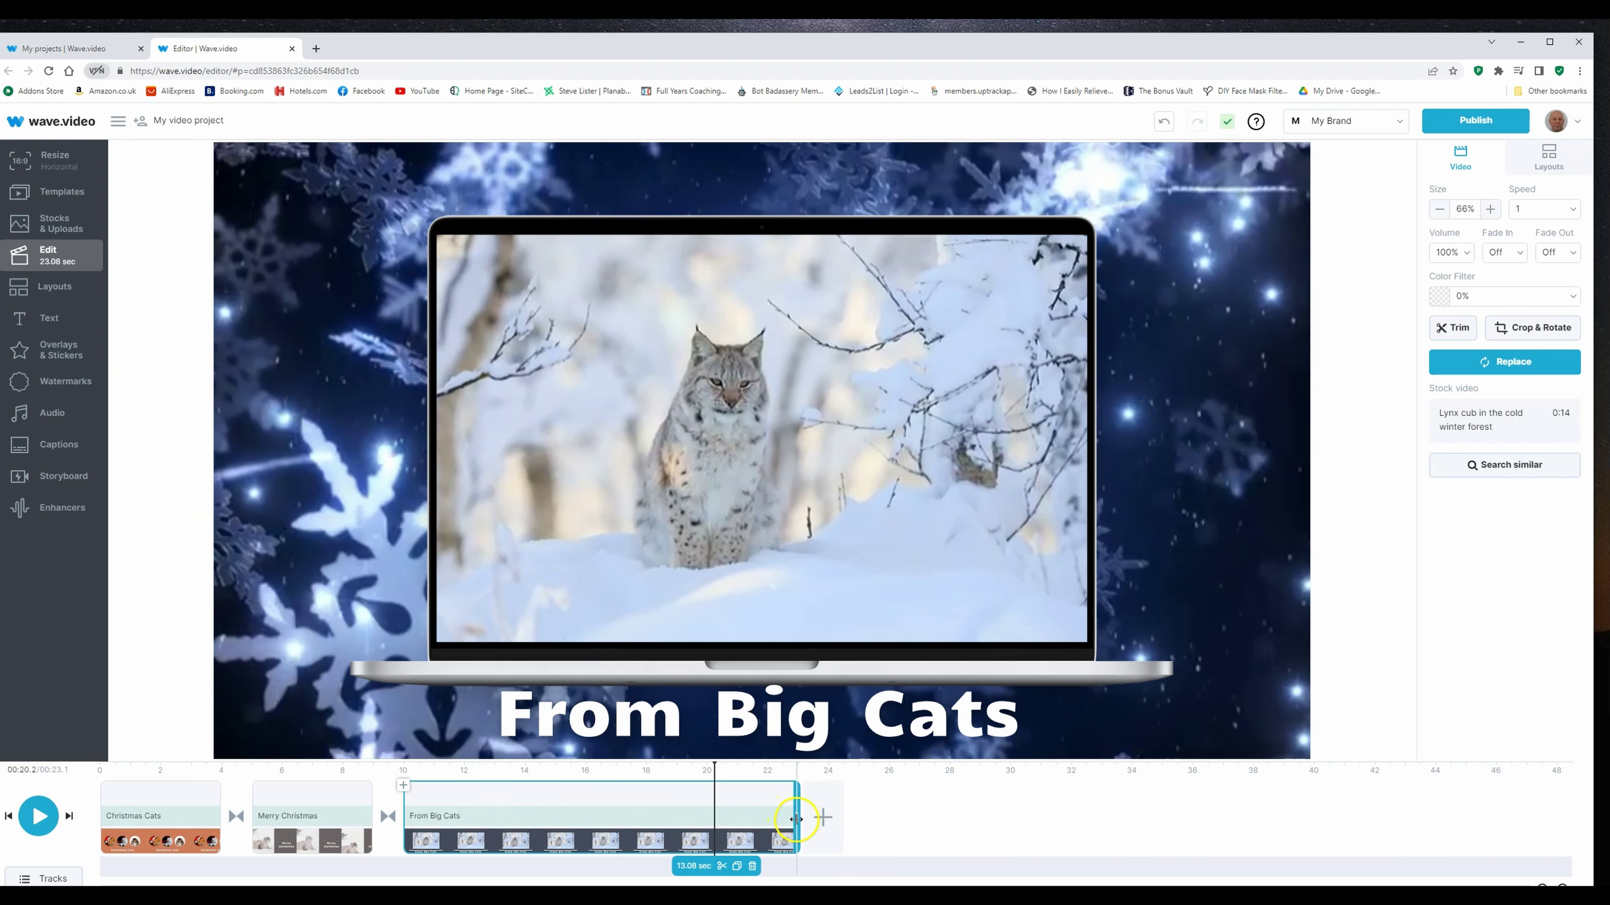
click(796, 819)
drag(796, 819, 521, 829)
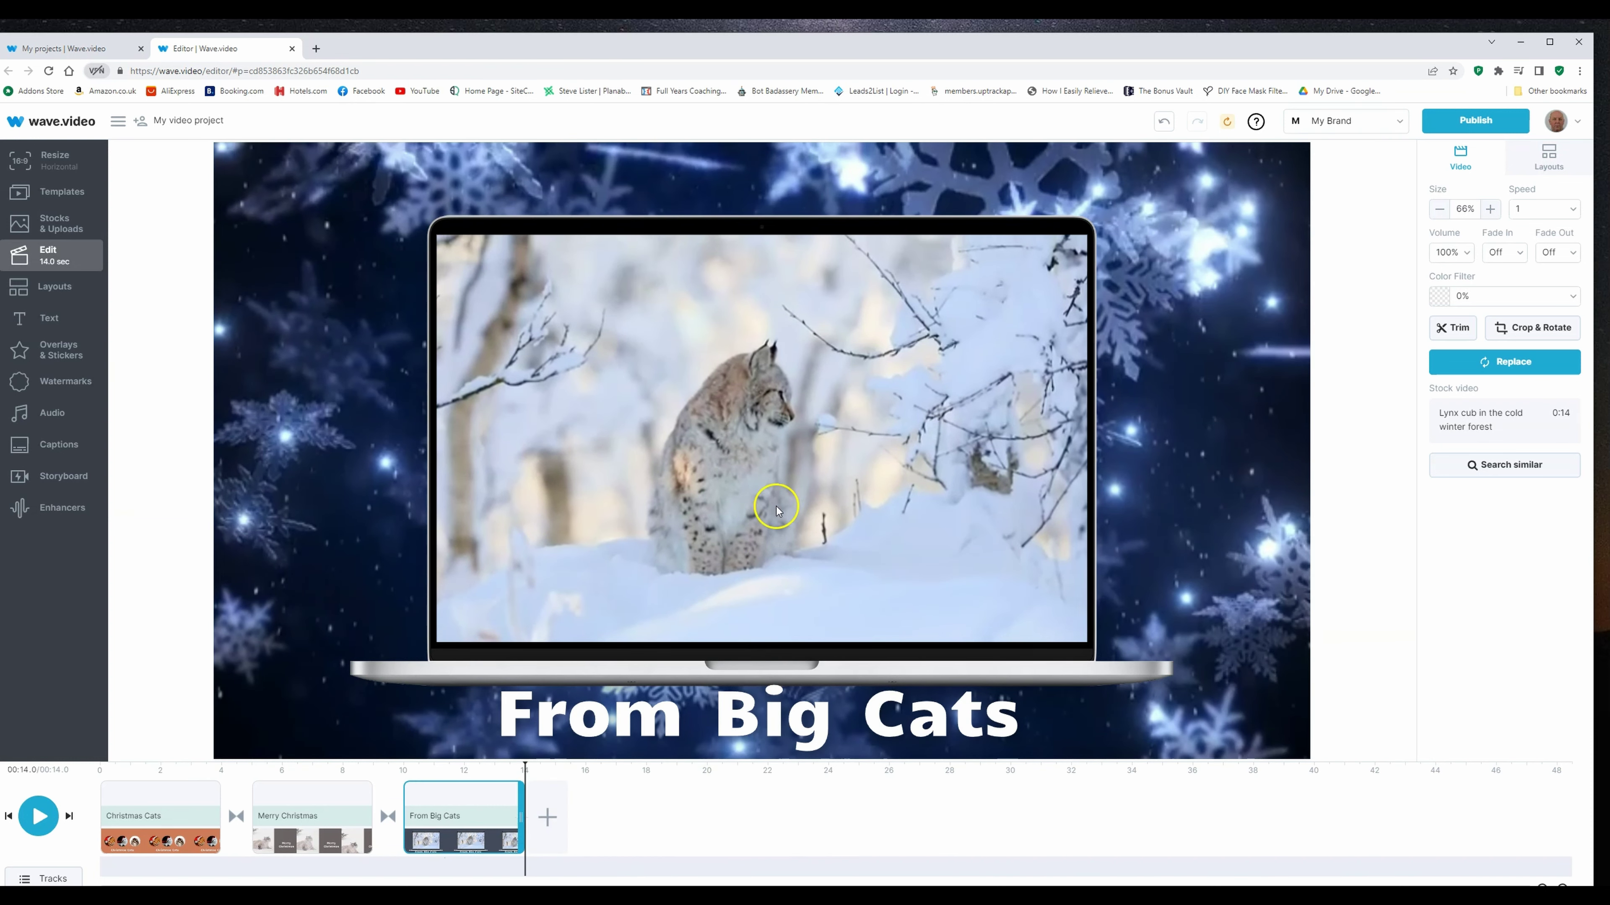
Step: Trim the lynx video inside the laptop to the 4-second section from 00:06.8 to 00:10.8, previewing the full clip first
click(735, 437)
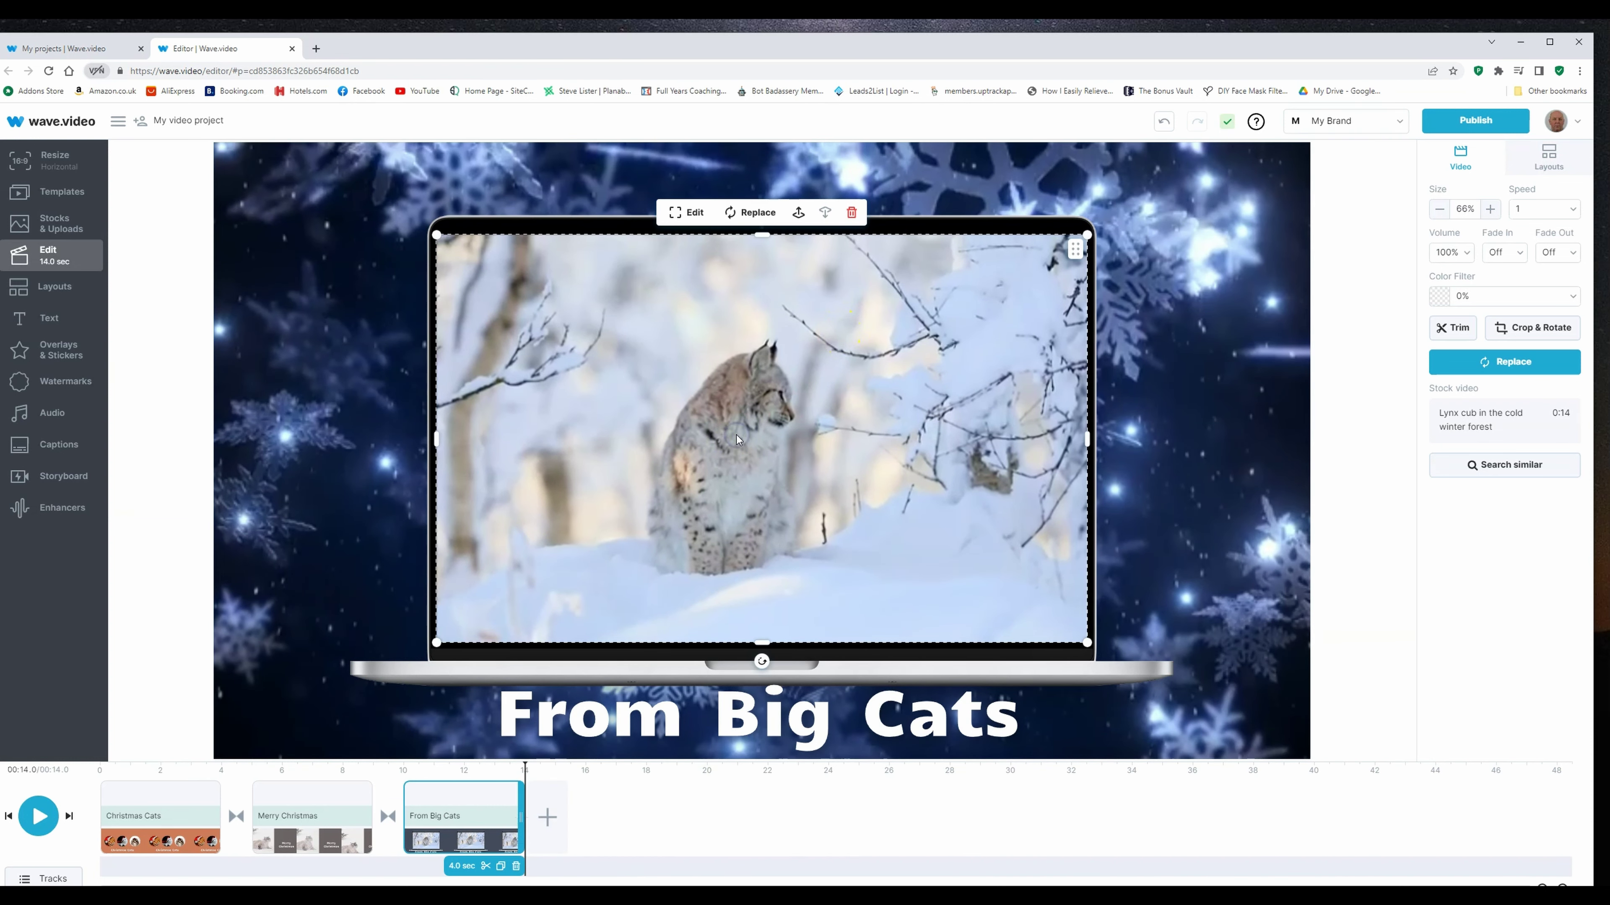
click(1451, 330)
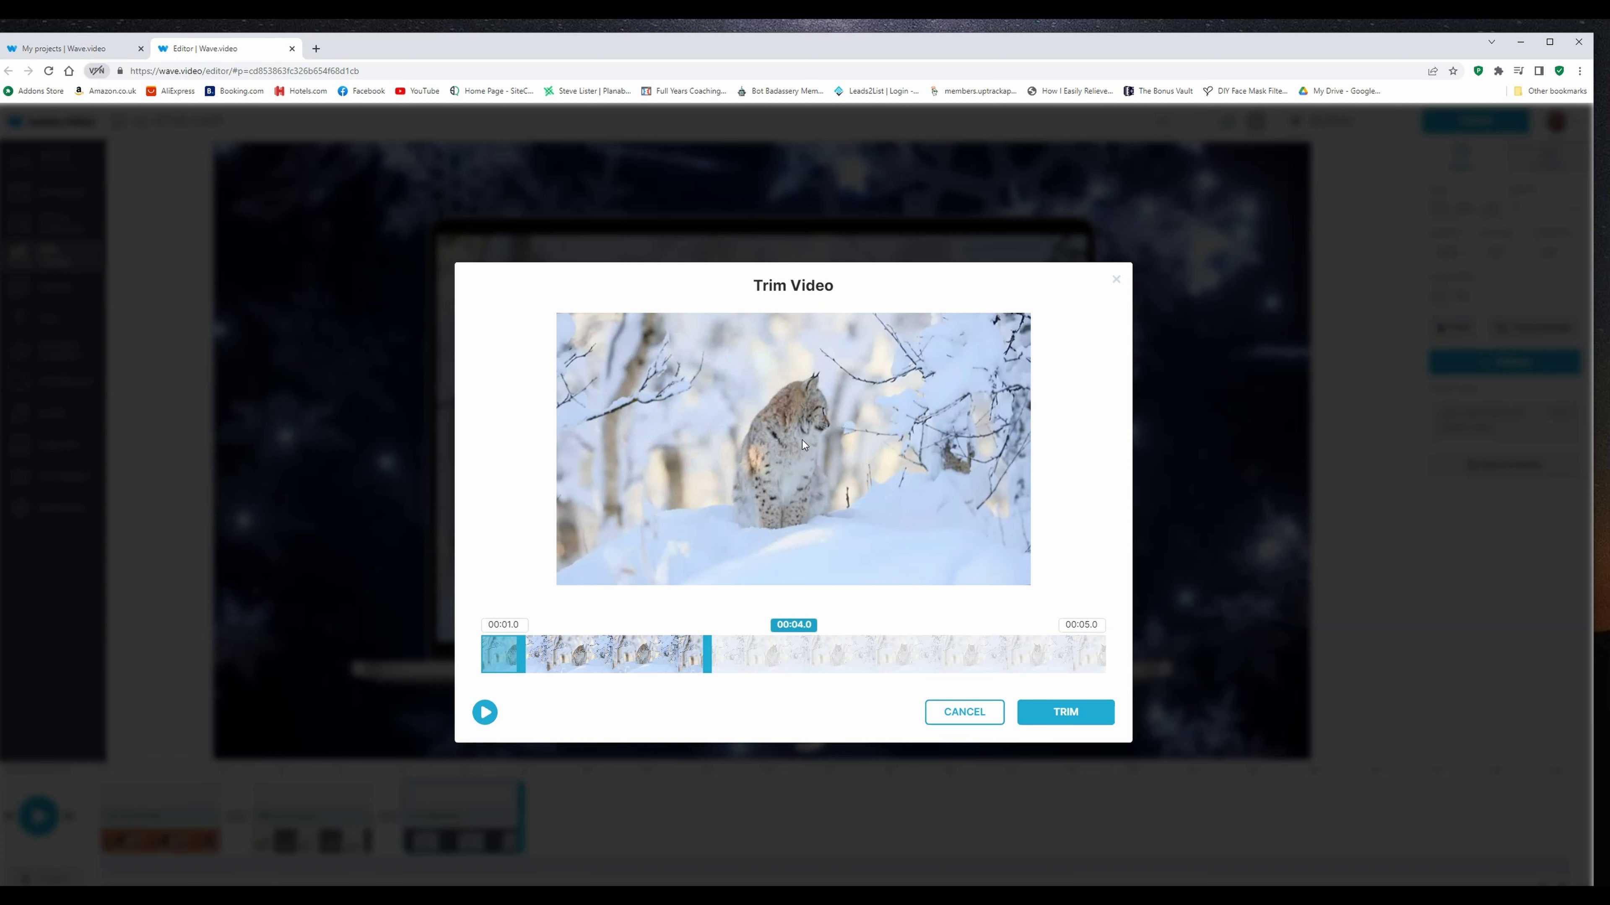
drag(701, 654, 1093, 655)
click(486, 712)
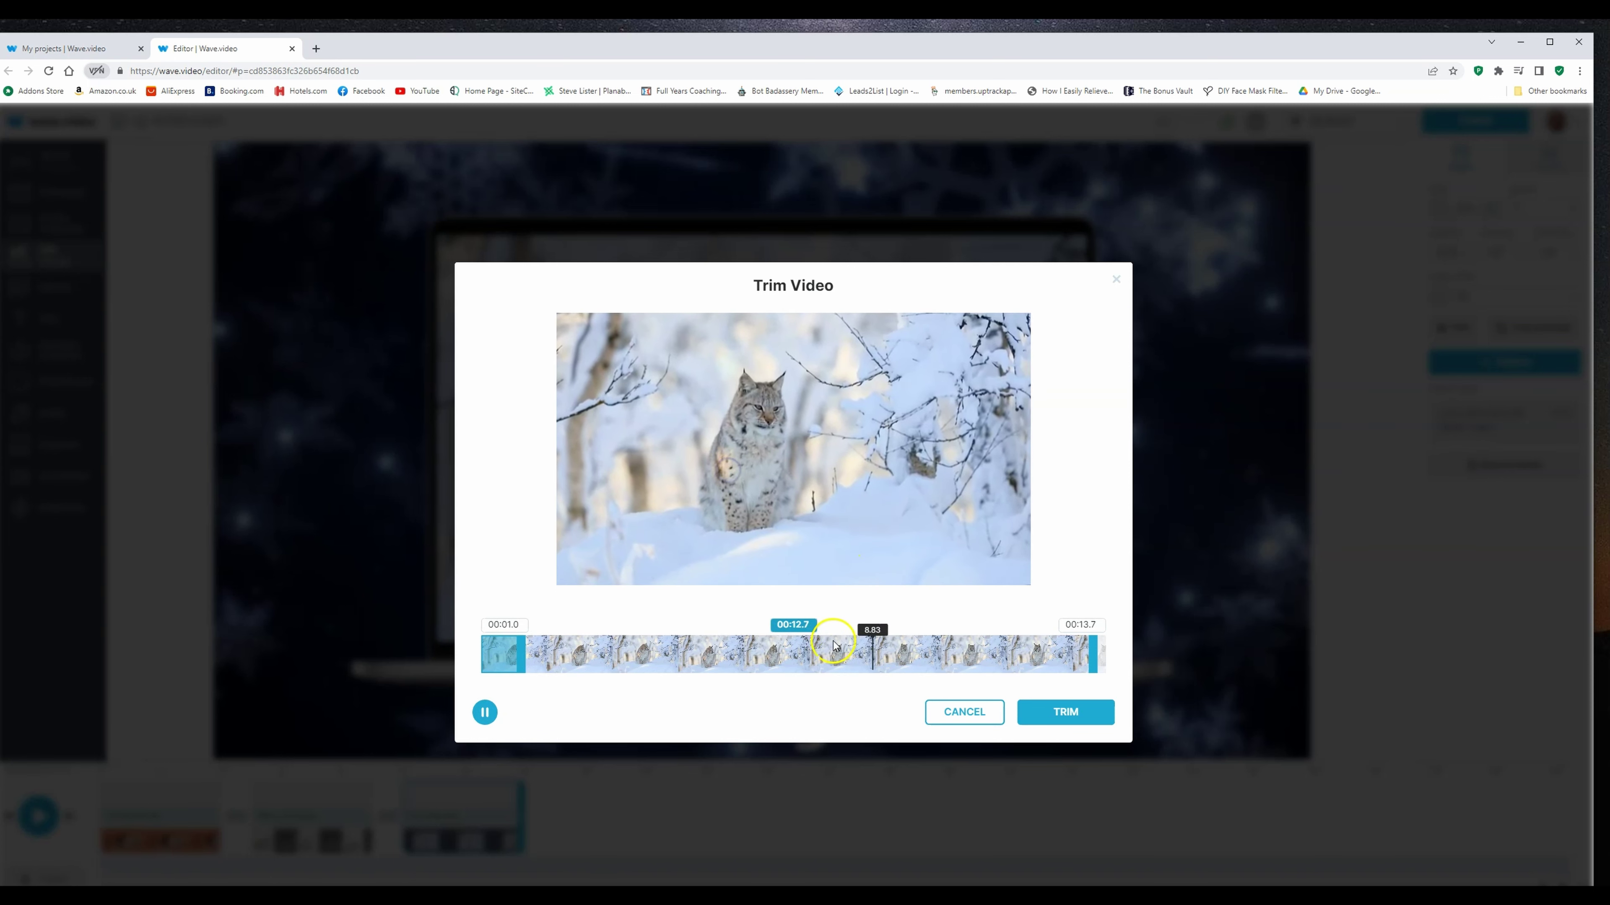
click(485, 713)
drag(538, 654, 779, 653)
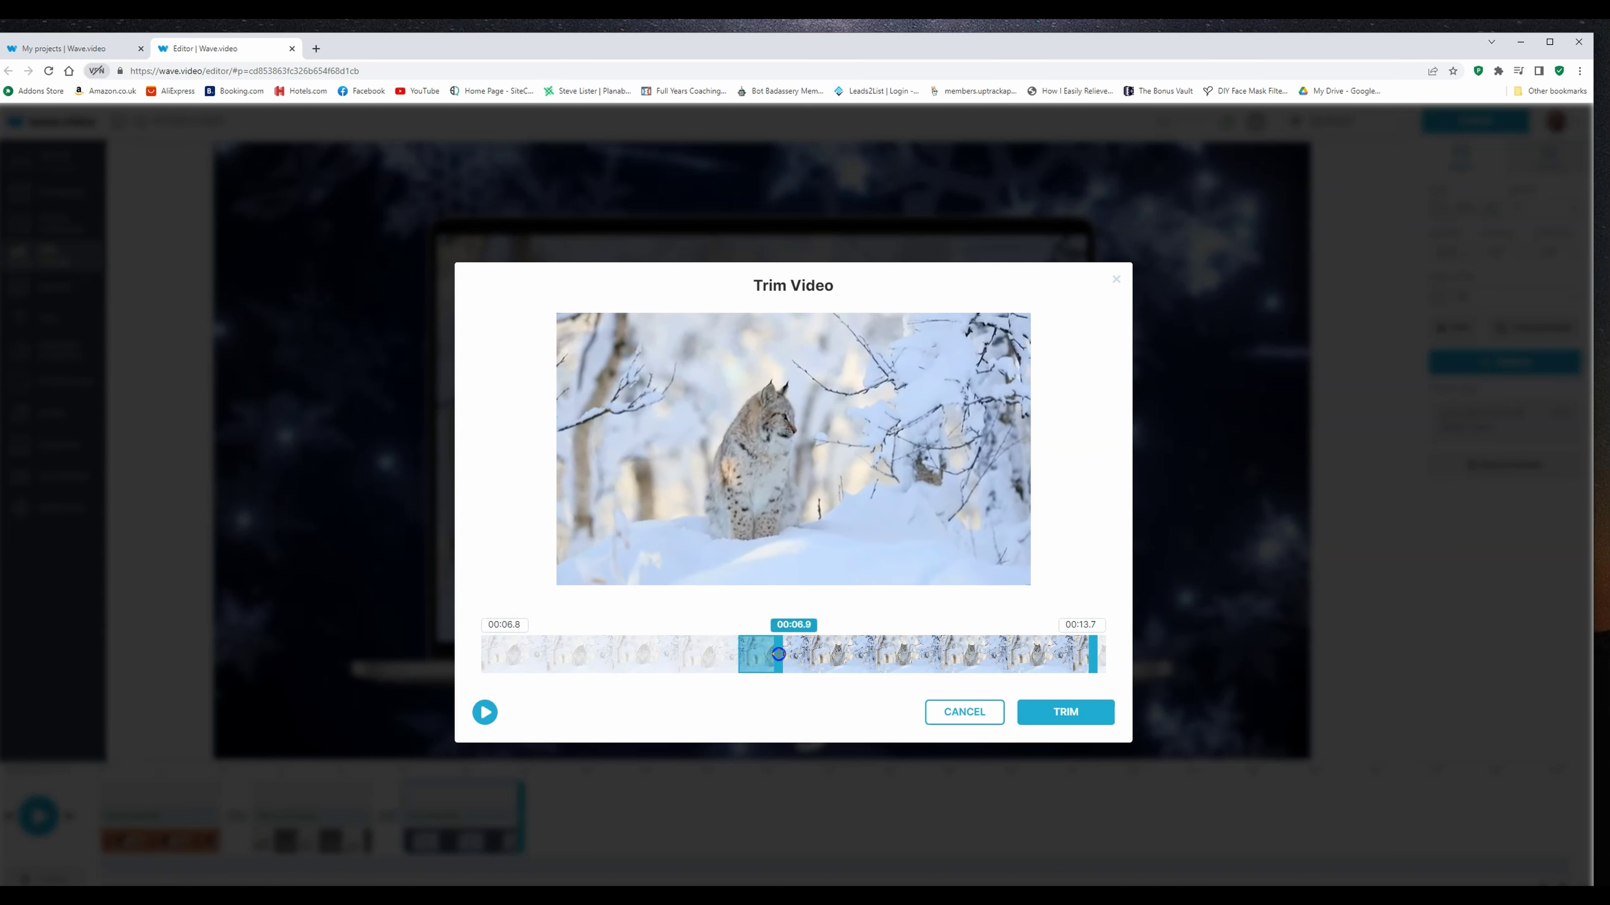
drag(1093, 657, 965, 672)
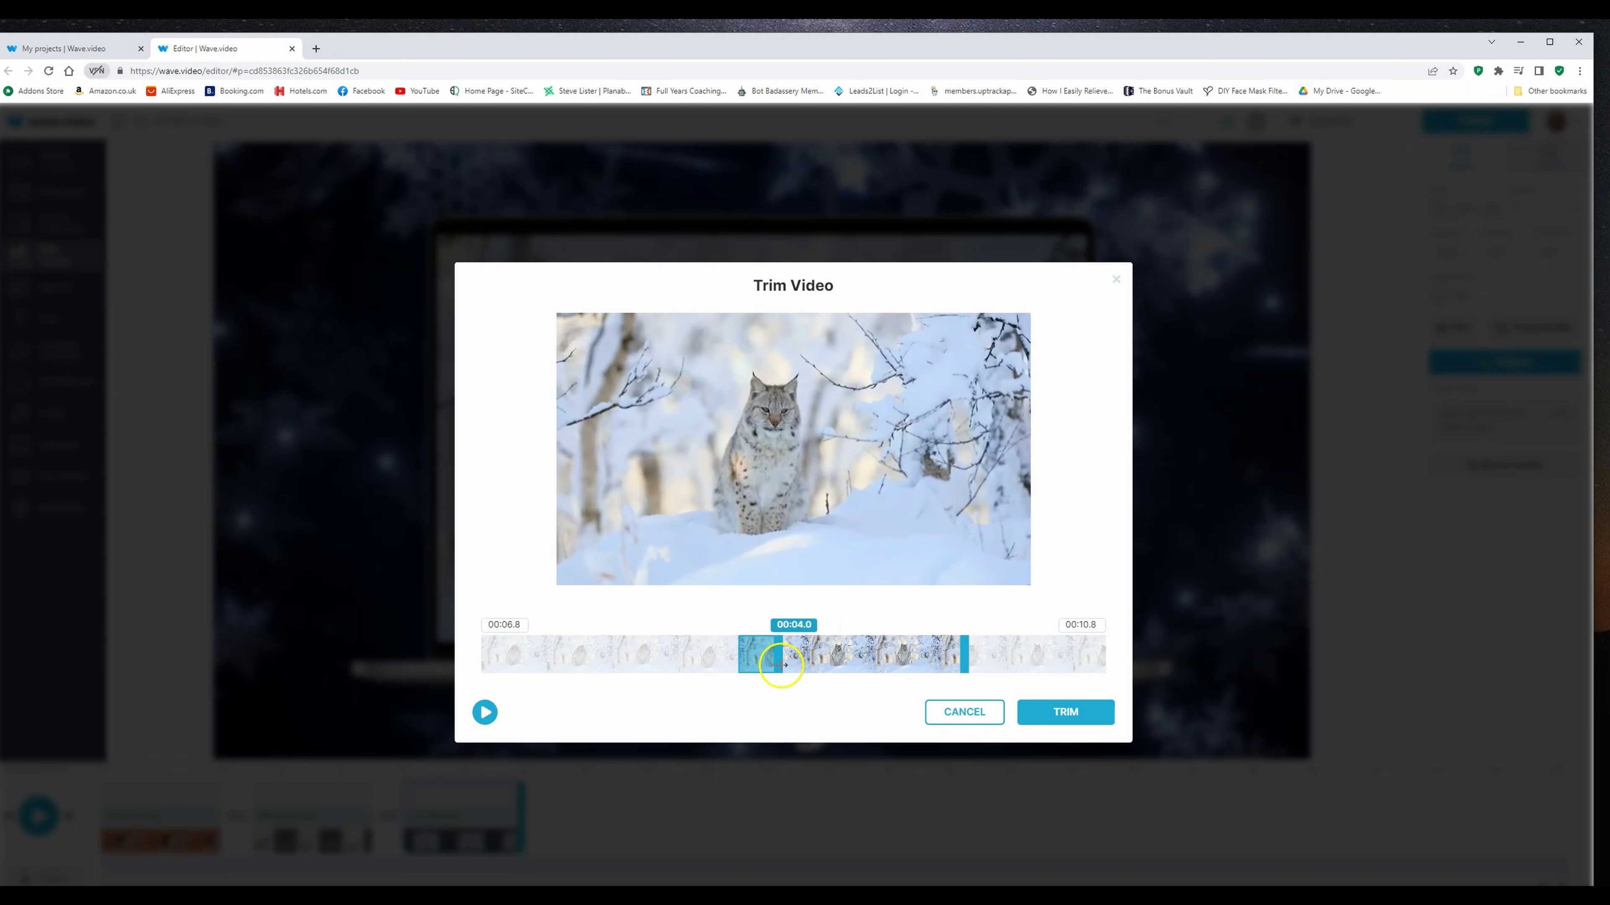
click(1062, 714)
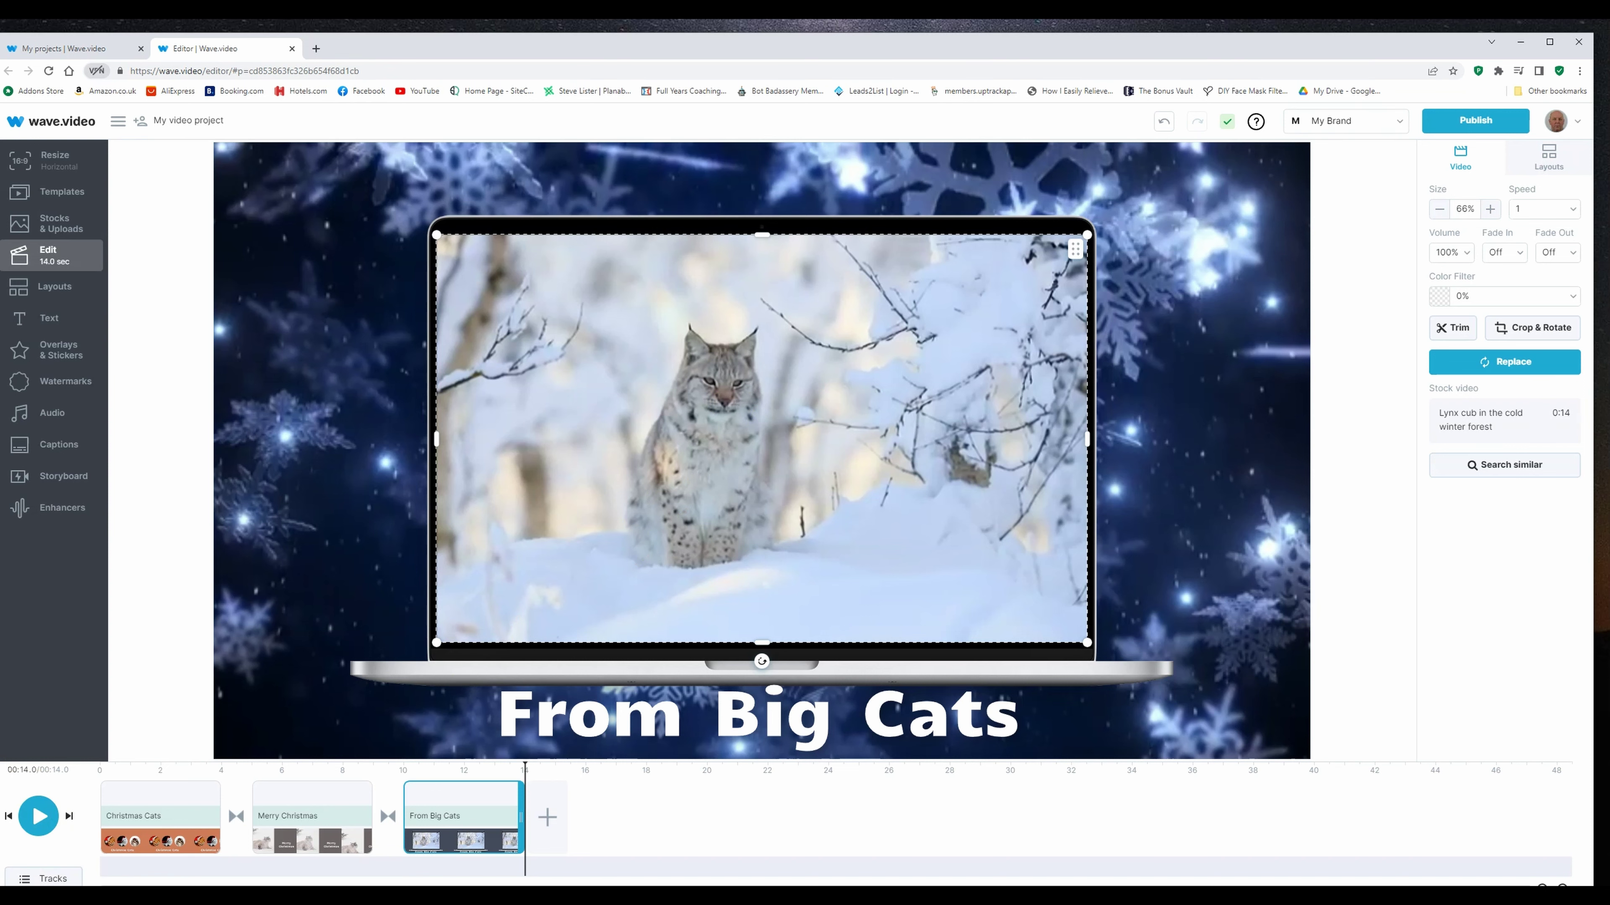
click(955, 389)
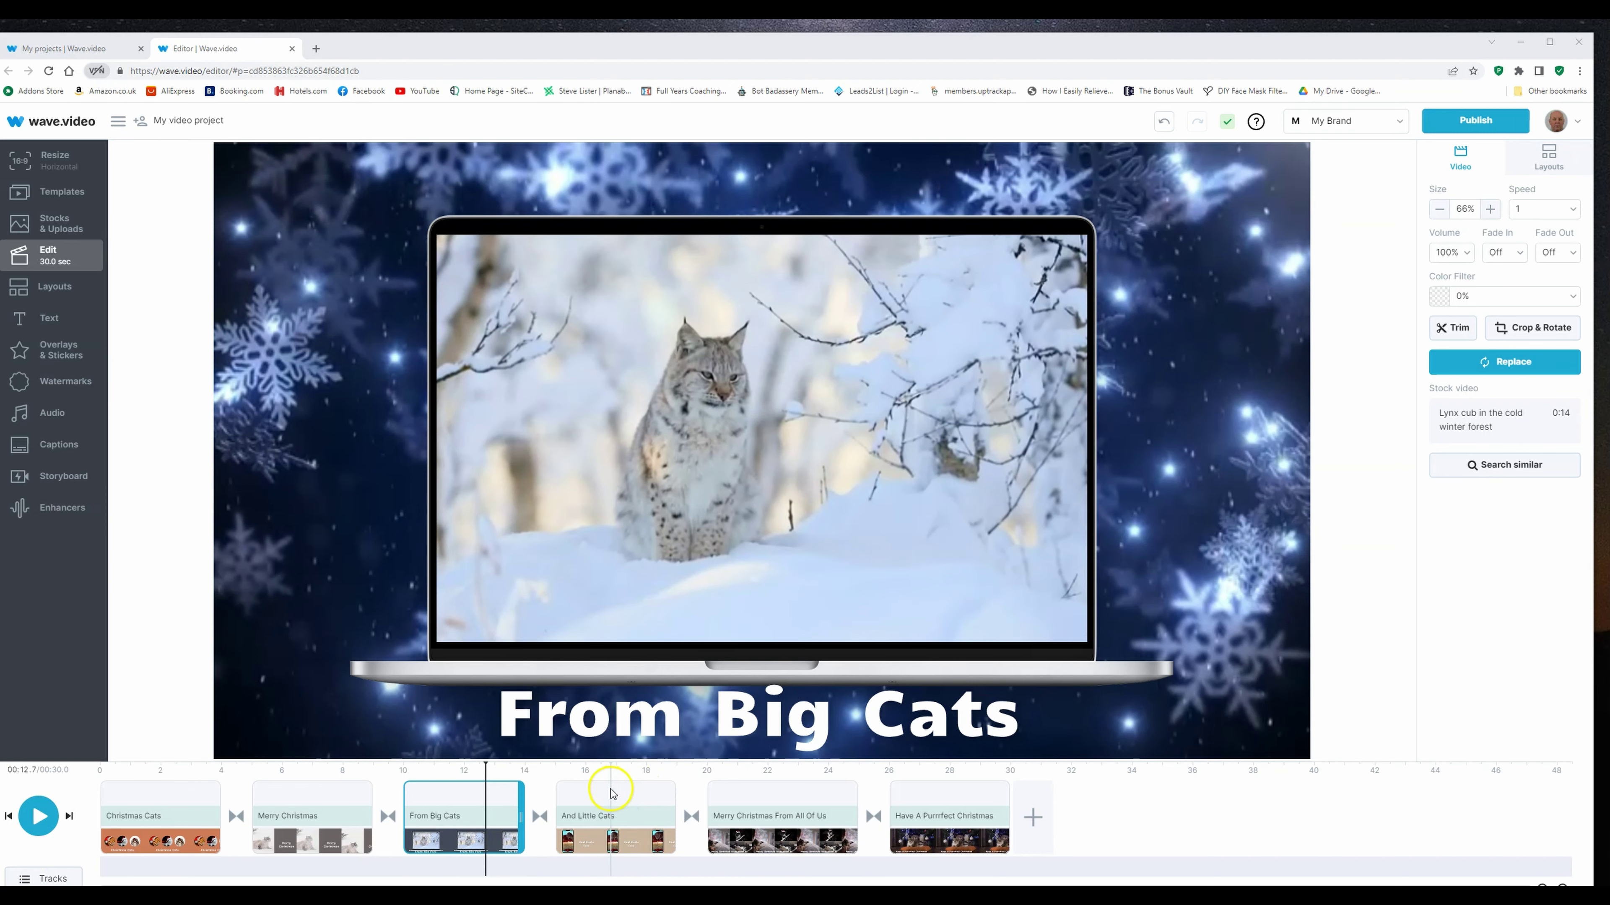
Step: Examine which layouts the "And Little Cats" and "Merry Christmas From All Of Us" scenes use
click(620, 800)
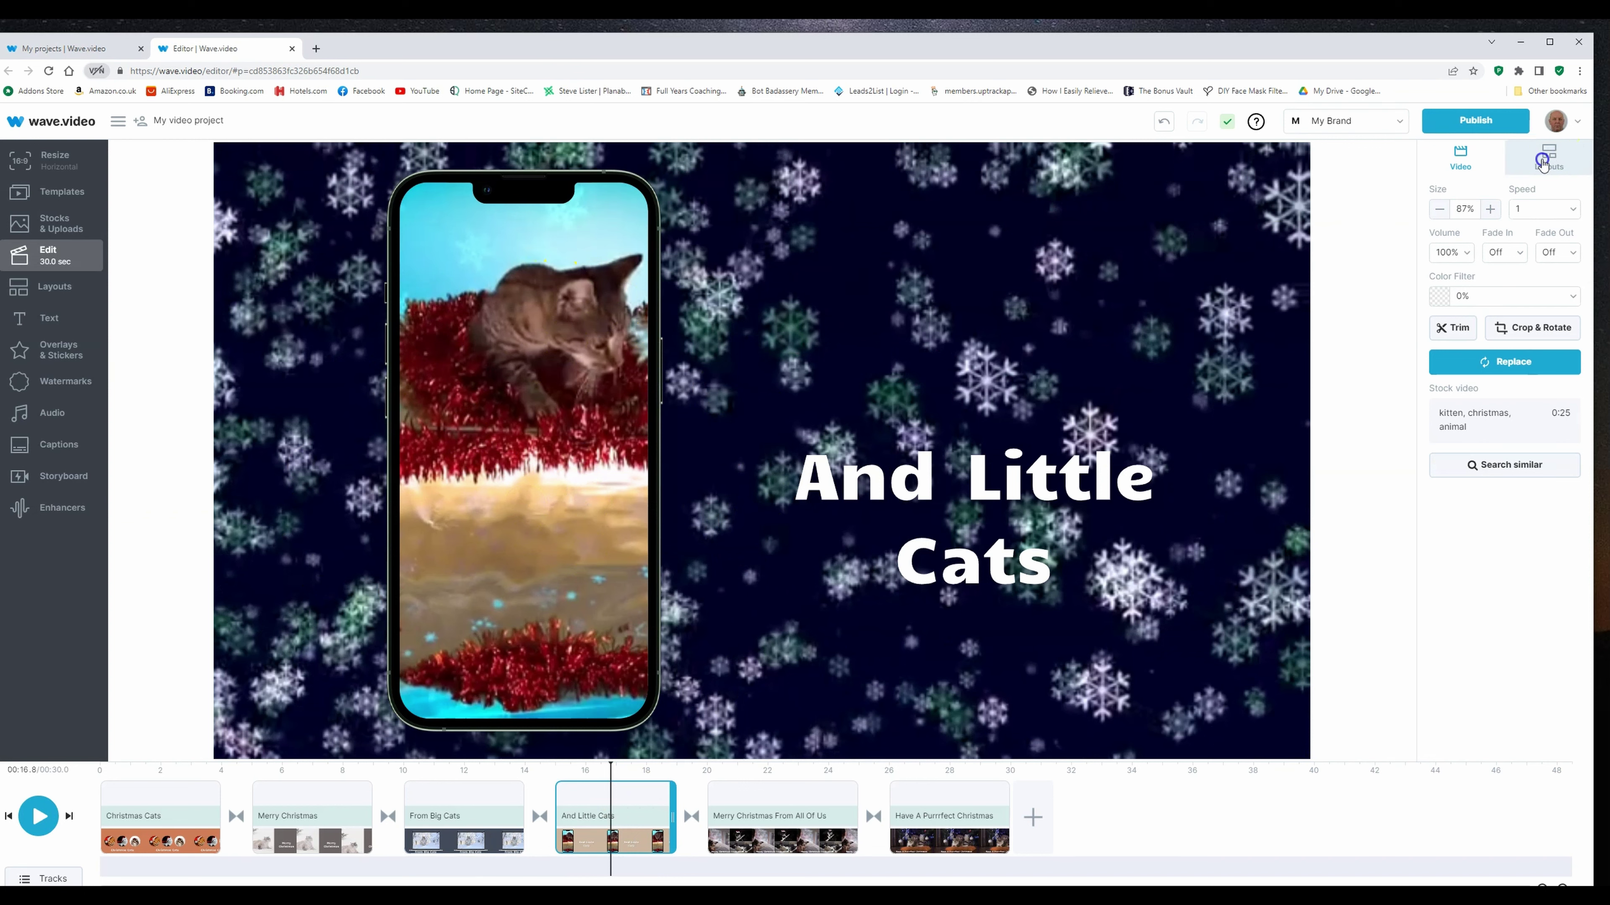
click(1543, 164)
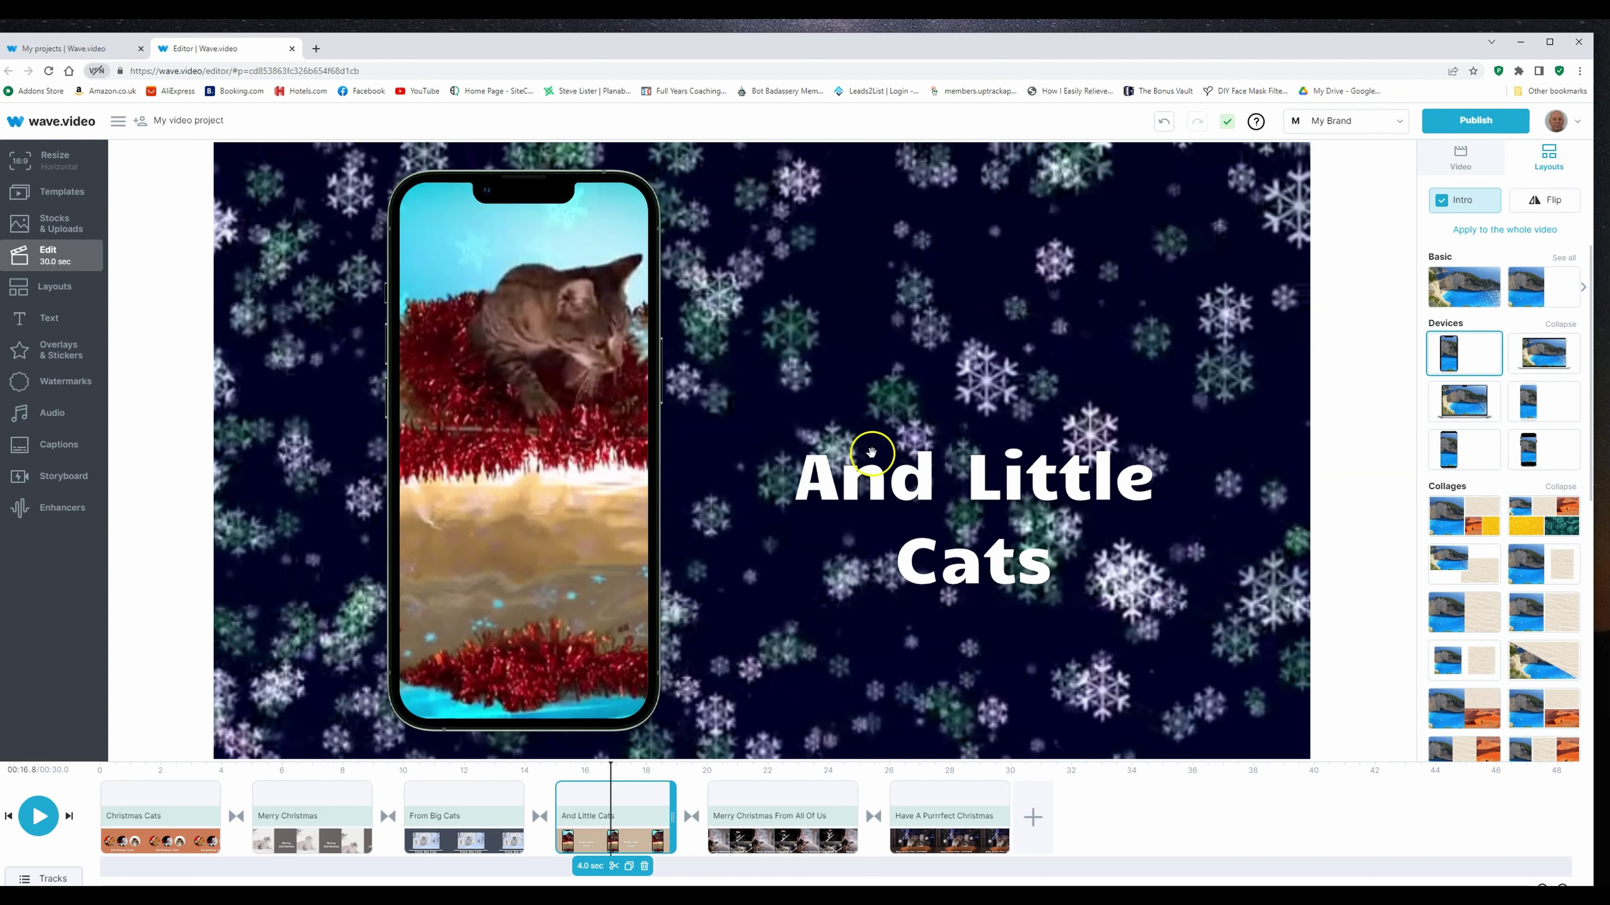
mouse_move(612, 781)
click(772, 798)
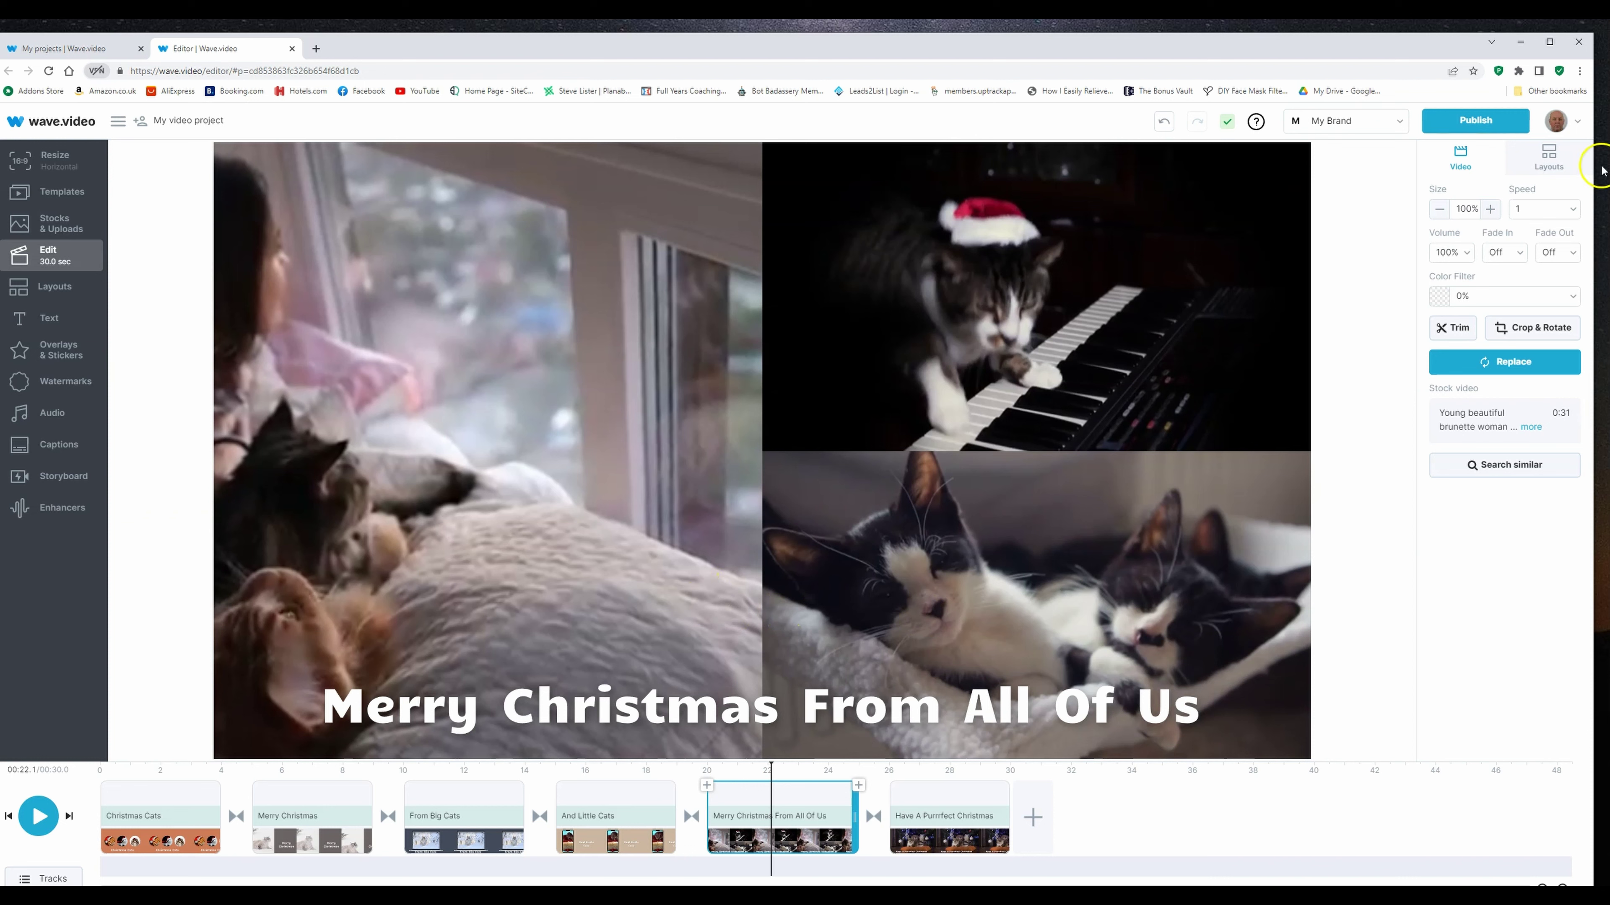
click(1544, 158)
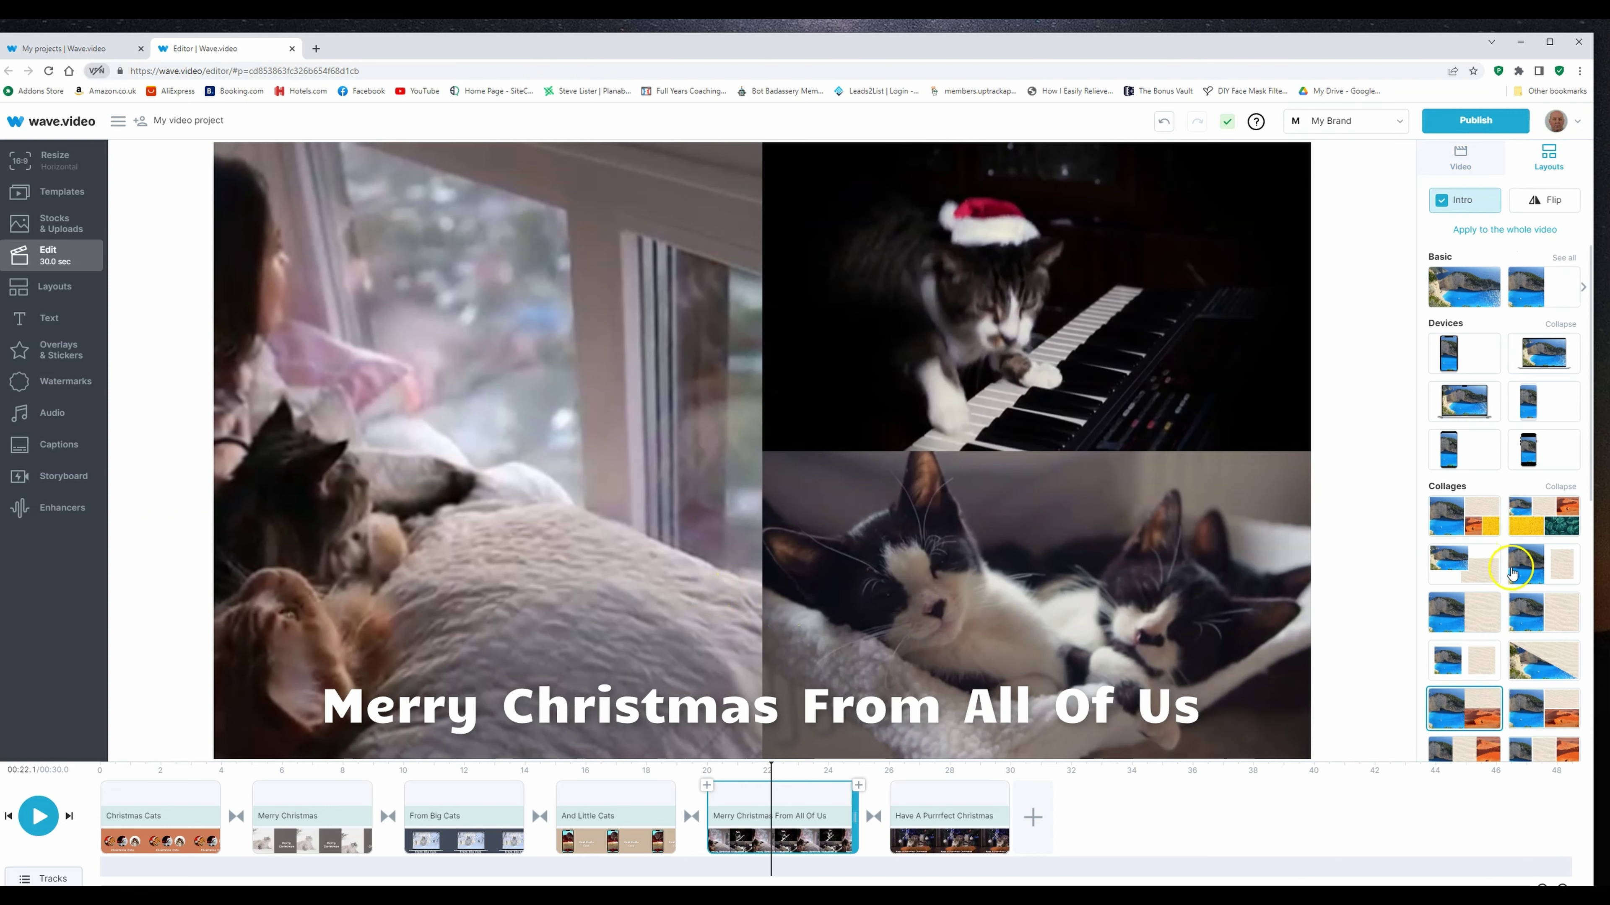
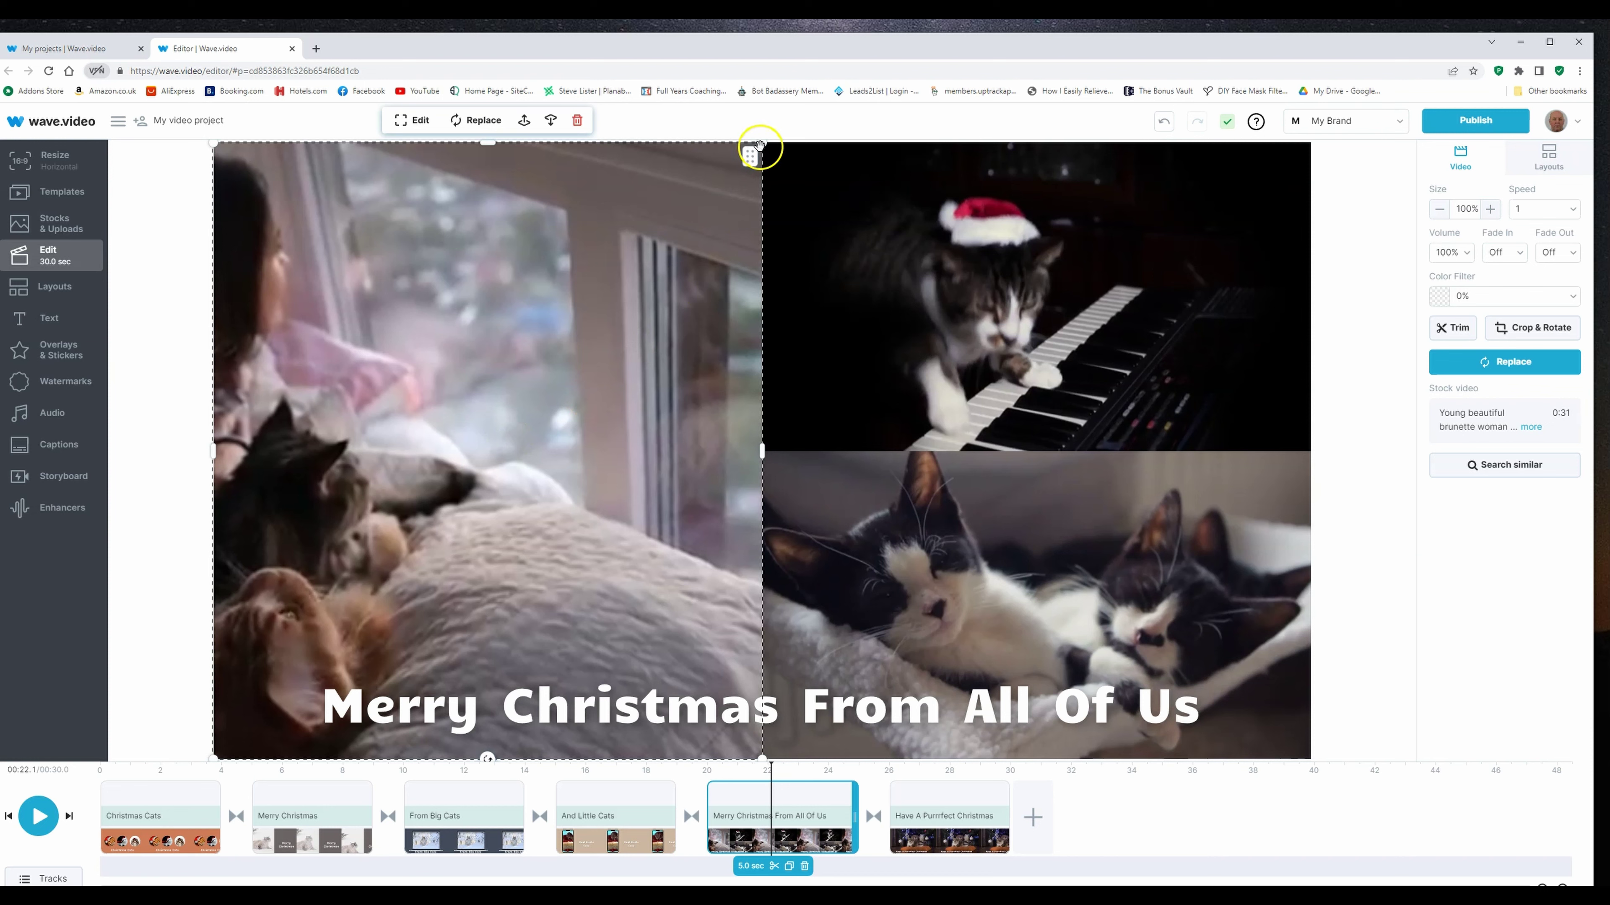
Step: Shrink the window video and the piano cat video in the "Merry Christmas From All Of Us" scene and position them with margins around each
drag(761, 145, 682, 275)
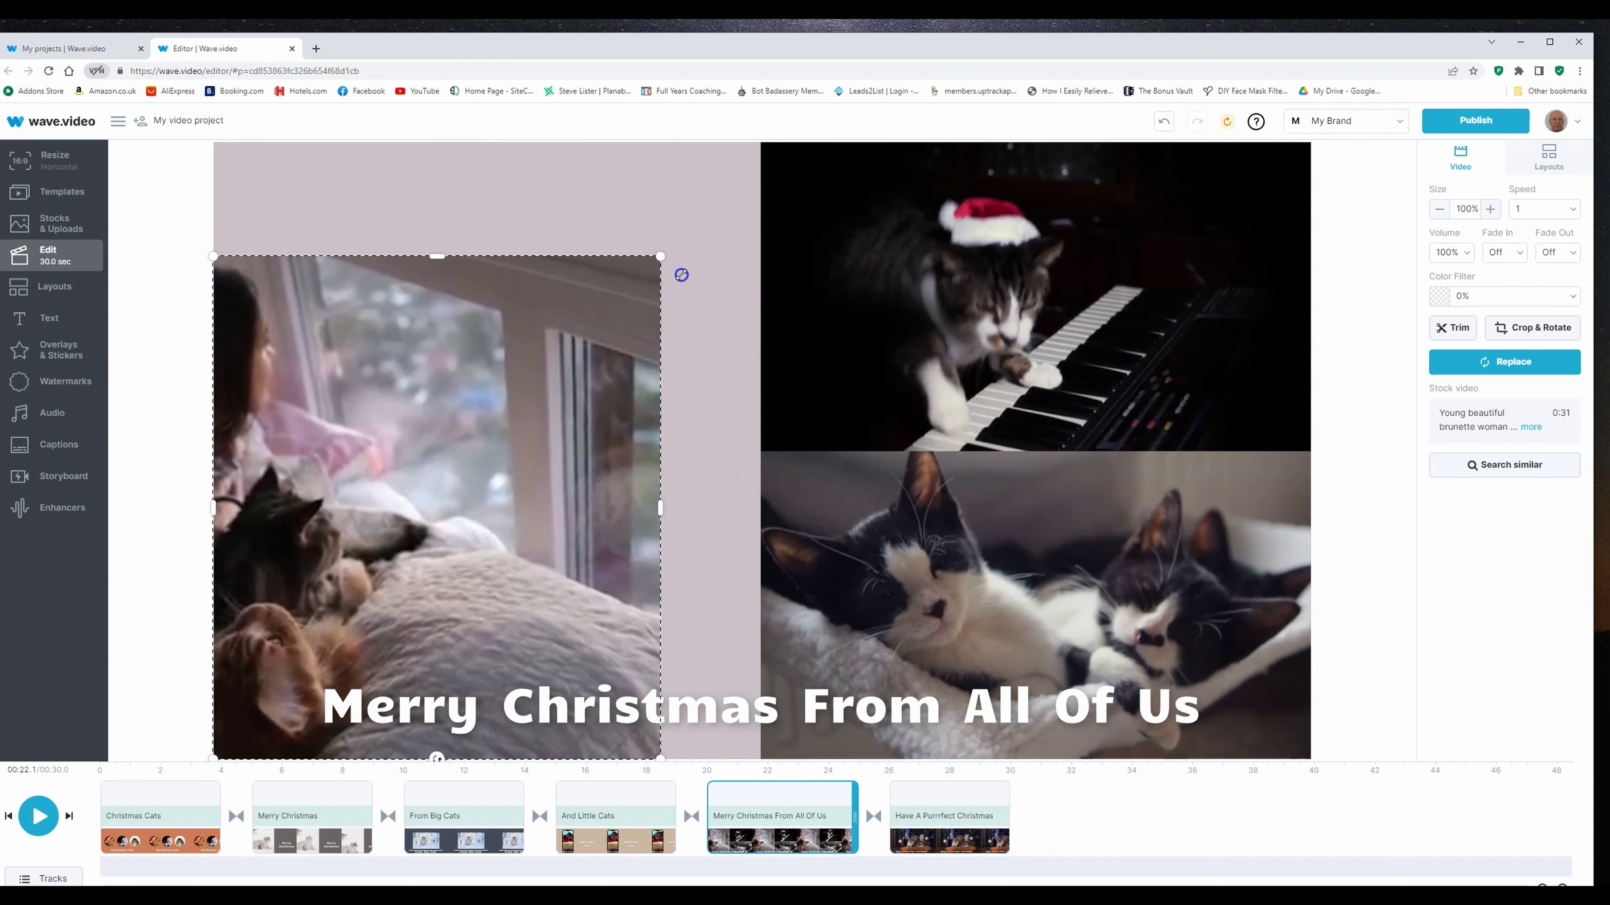
drag(461, 476, 514, 395)
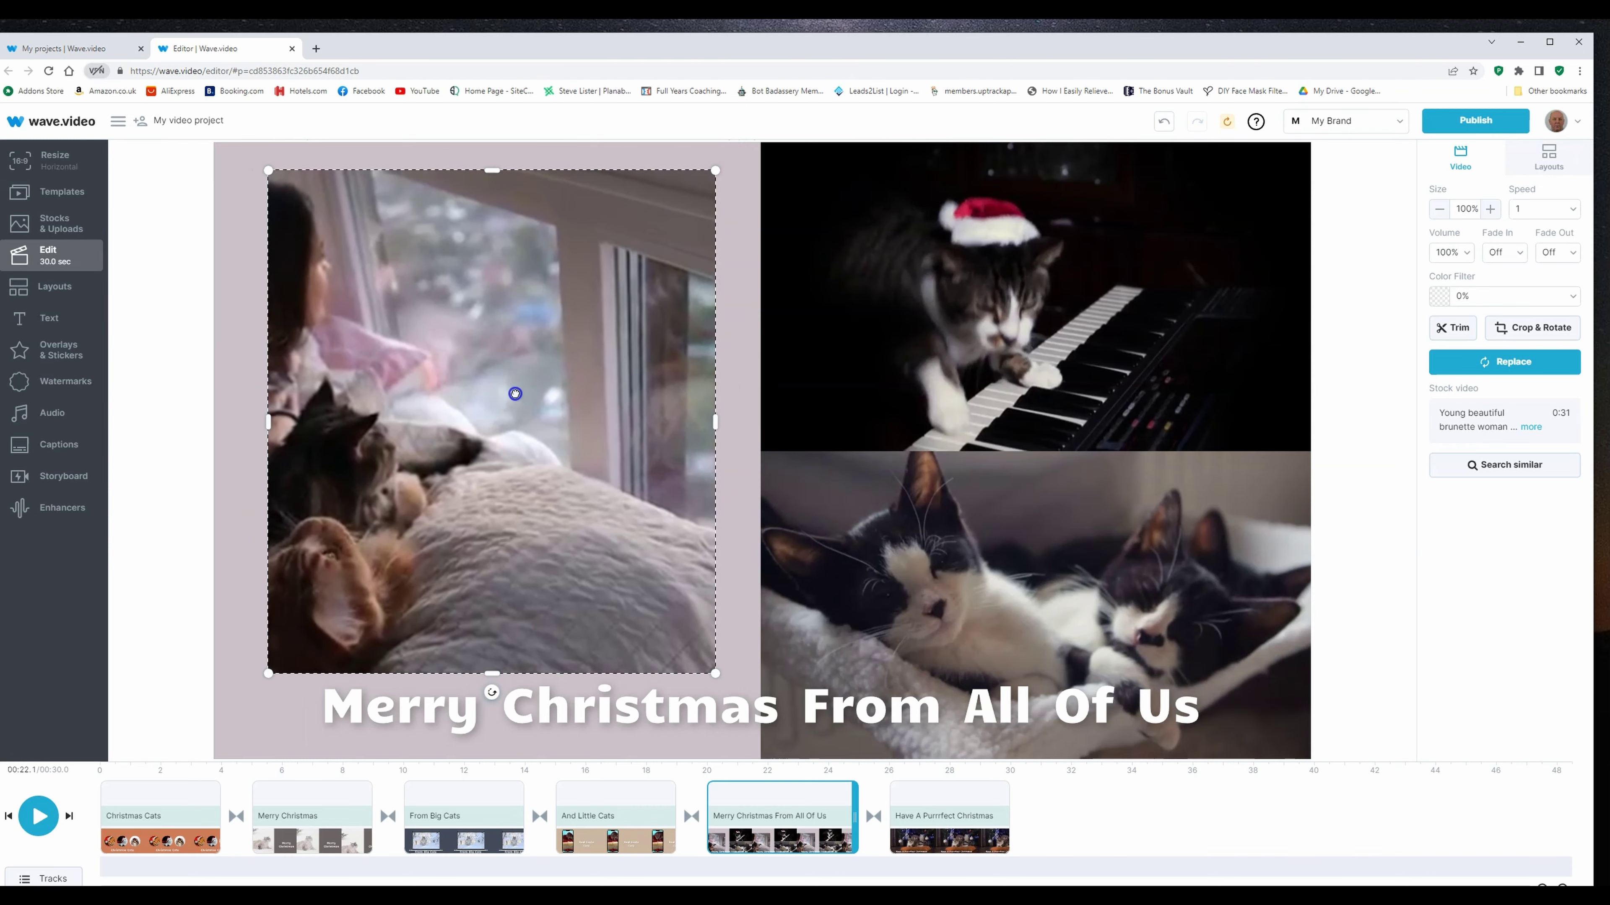
click(851, 256)
click(1318, 148)
drag(1312, 143, 1204, 203)
drag(1014, 332, 1056, 335)
Step: Shrink the kittens video to match the piano cat video's width, align it beneath, and reduce its height to leave a gap
click(1014, 539)
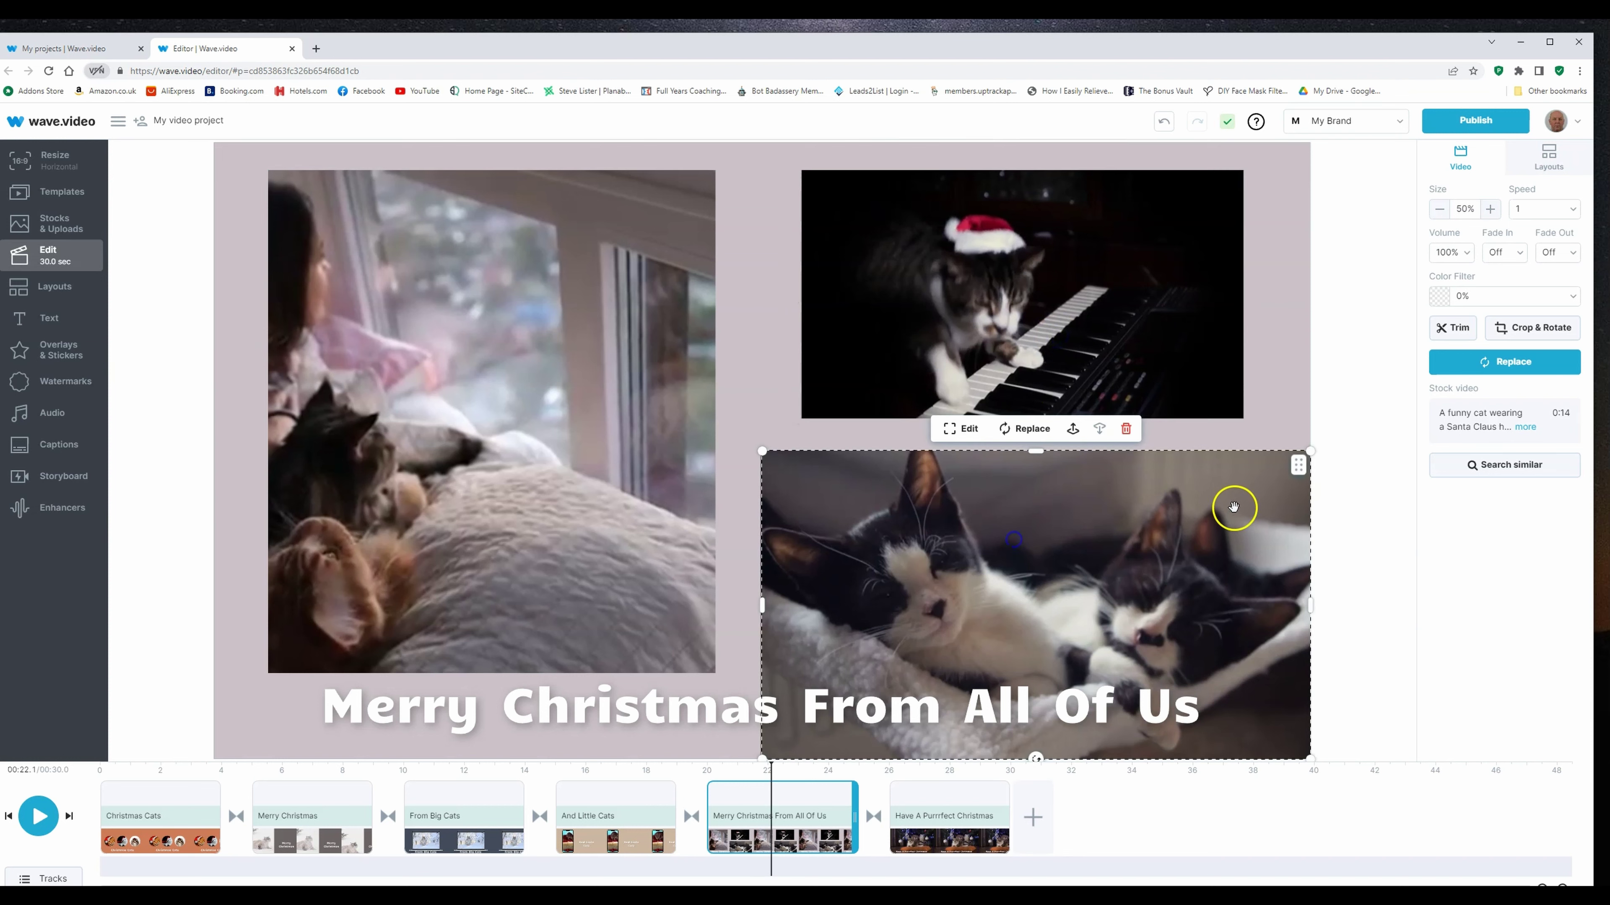
drag(1311, 452, 1208, 508)
drag(998, 571, 1038, 536)
drag(1247, 464, 1243, 467)
drag(1041, 562, 1044, 528)
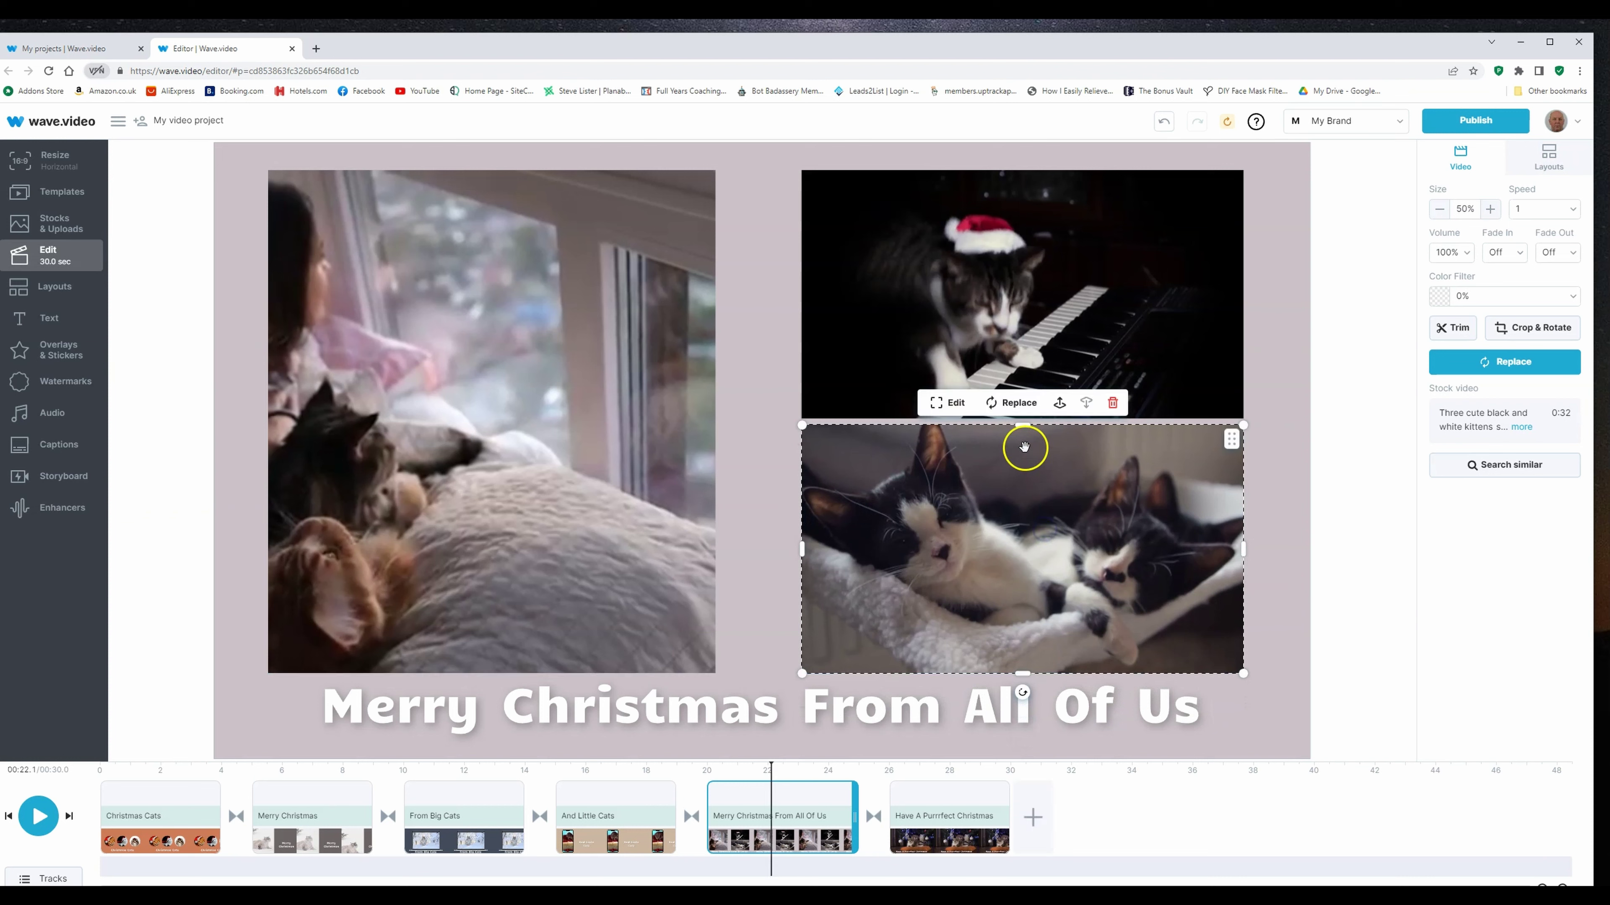
drag(1023, 426, 1022, 455)
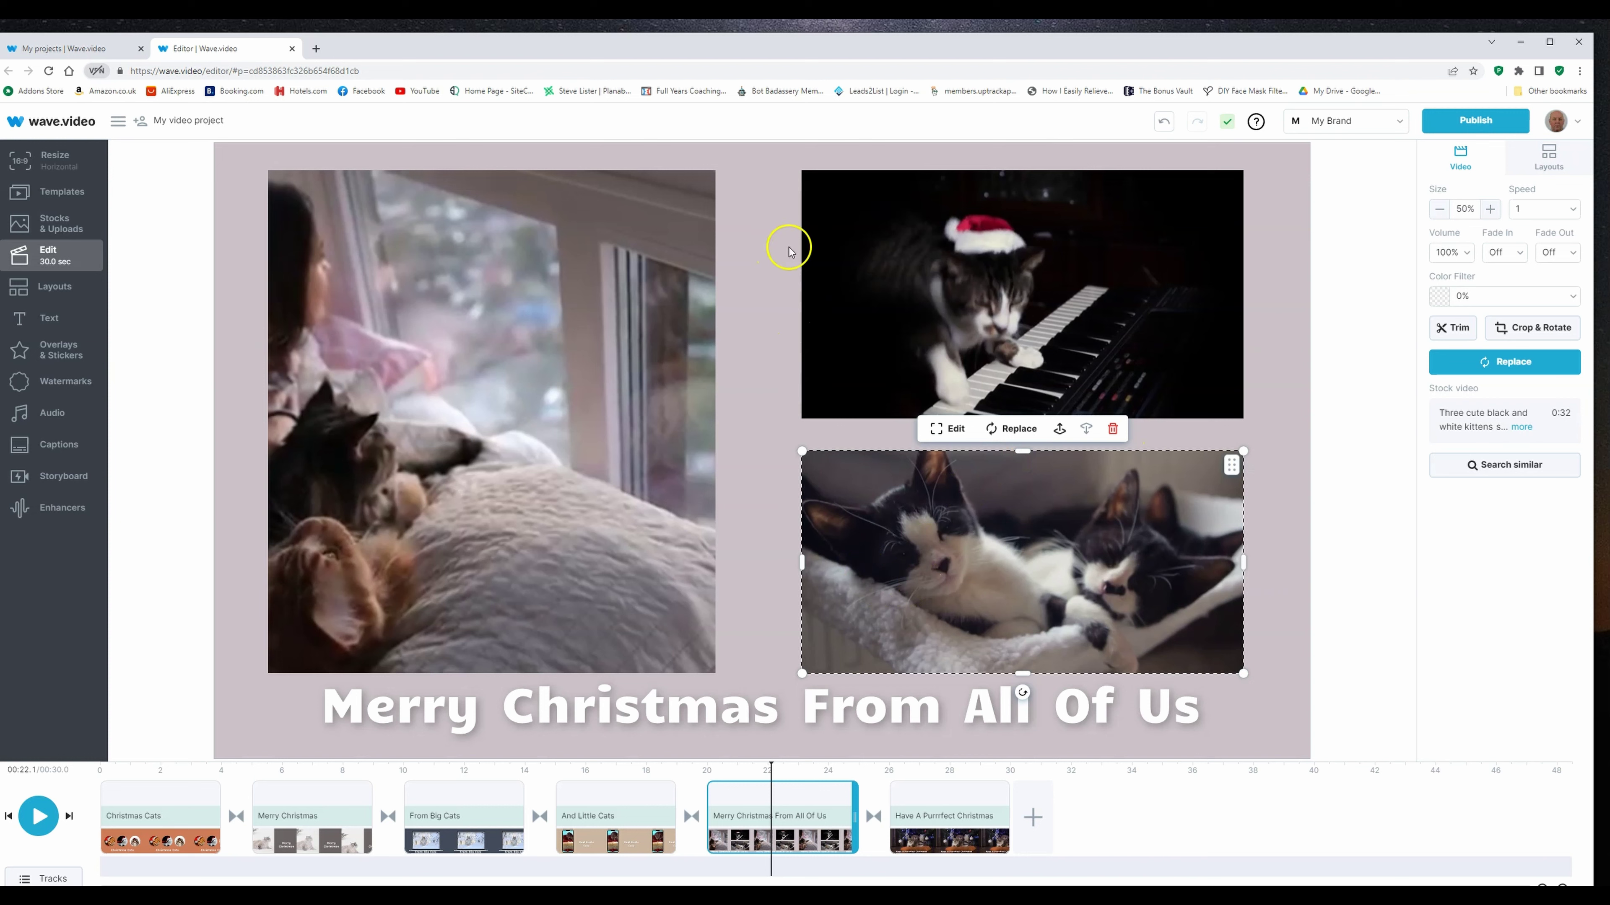
Step: Start replacing the collage scene's solid background from the stock library and search for "christmas"
click(761, 237)
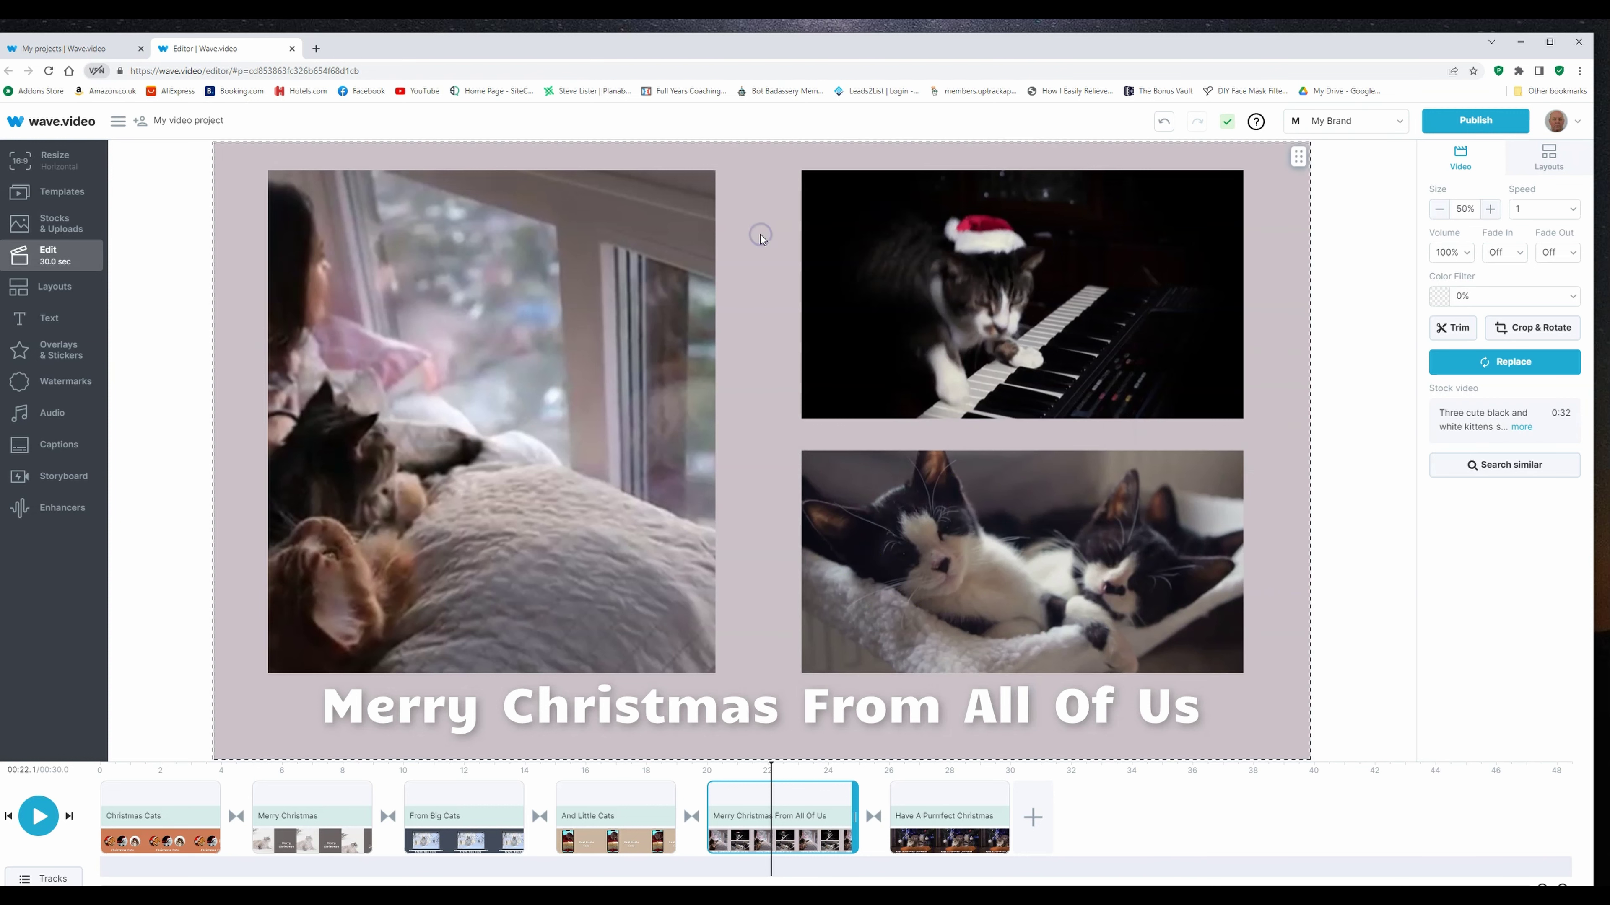
click(1502, 373)
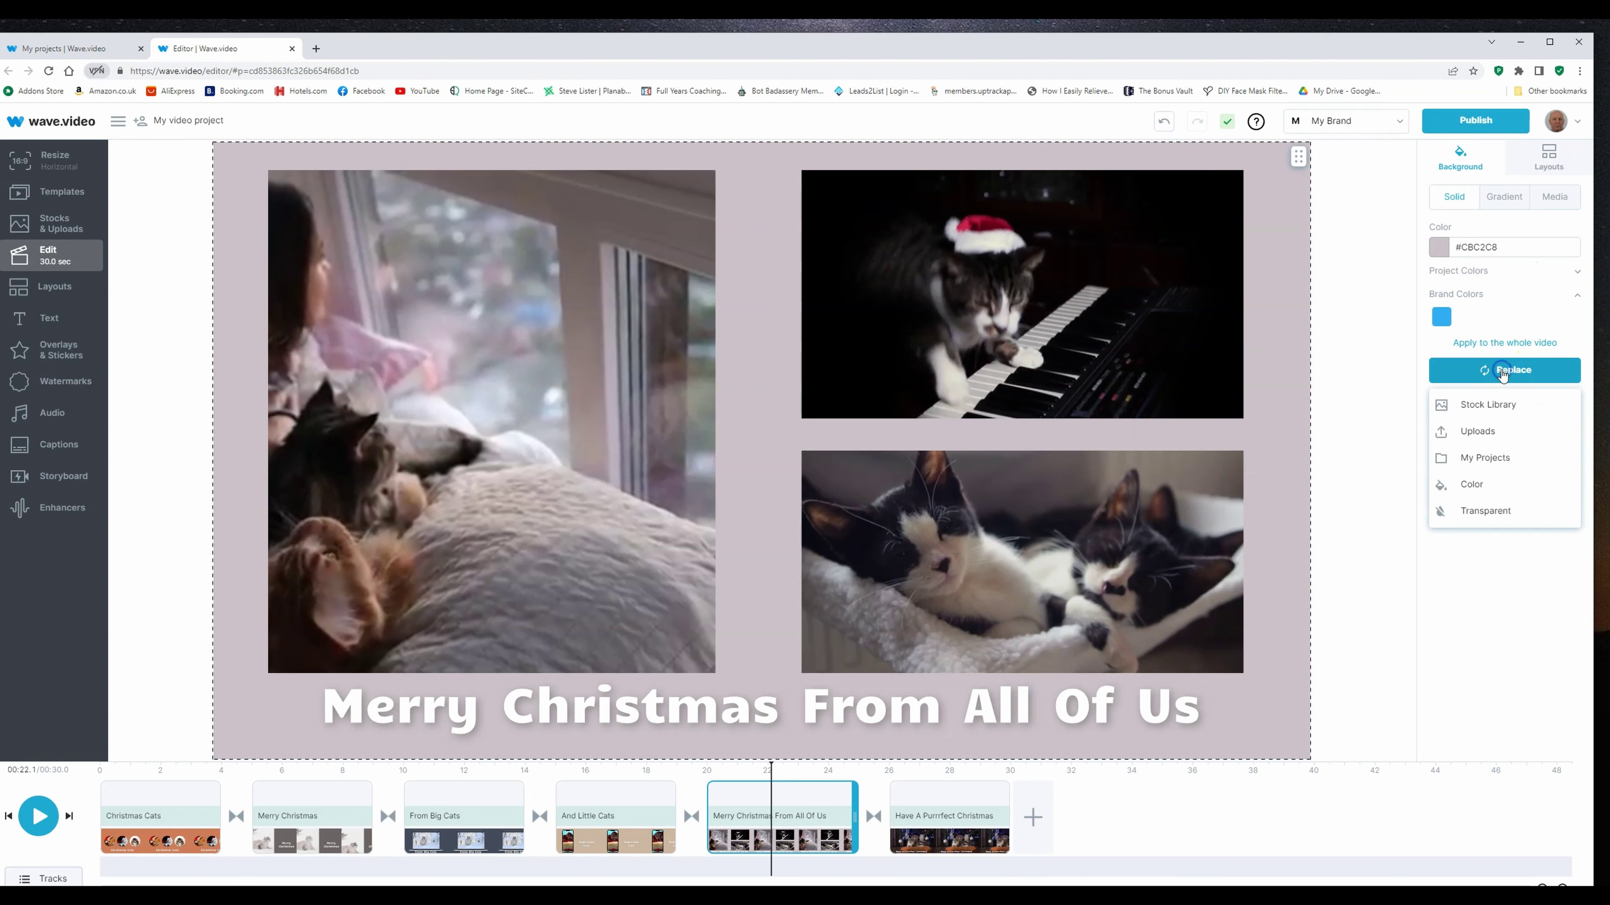
click(1487, 403)
click(856, 231)
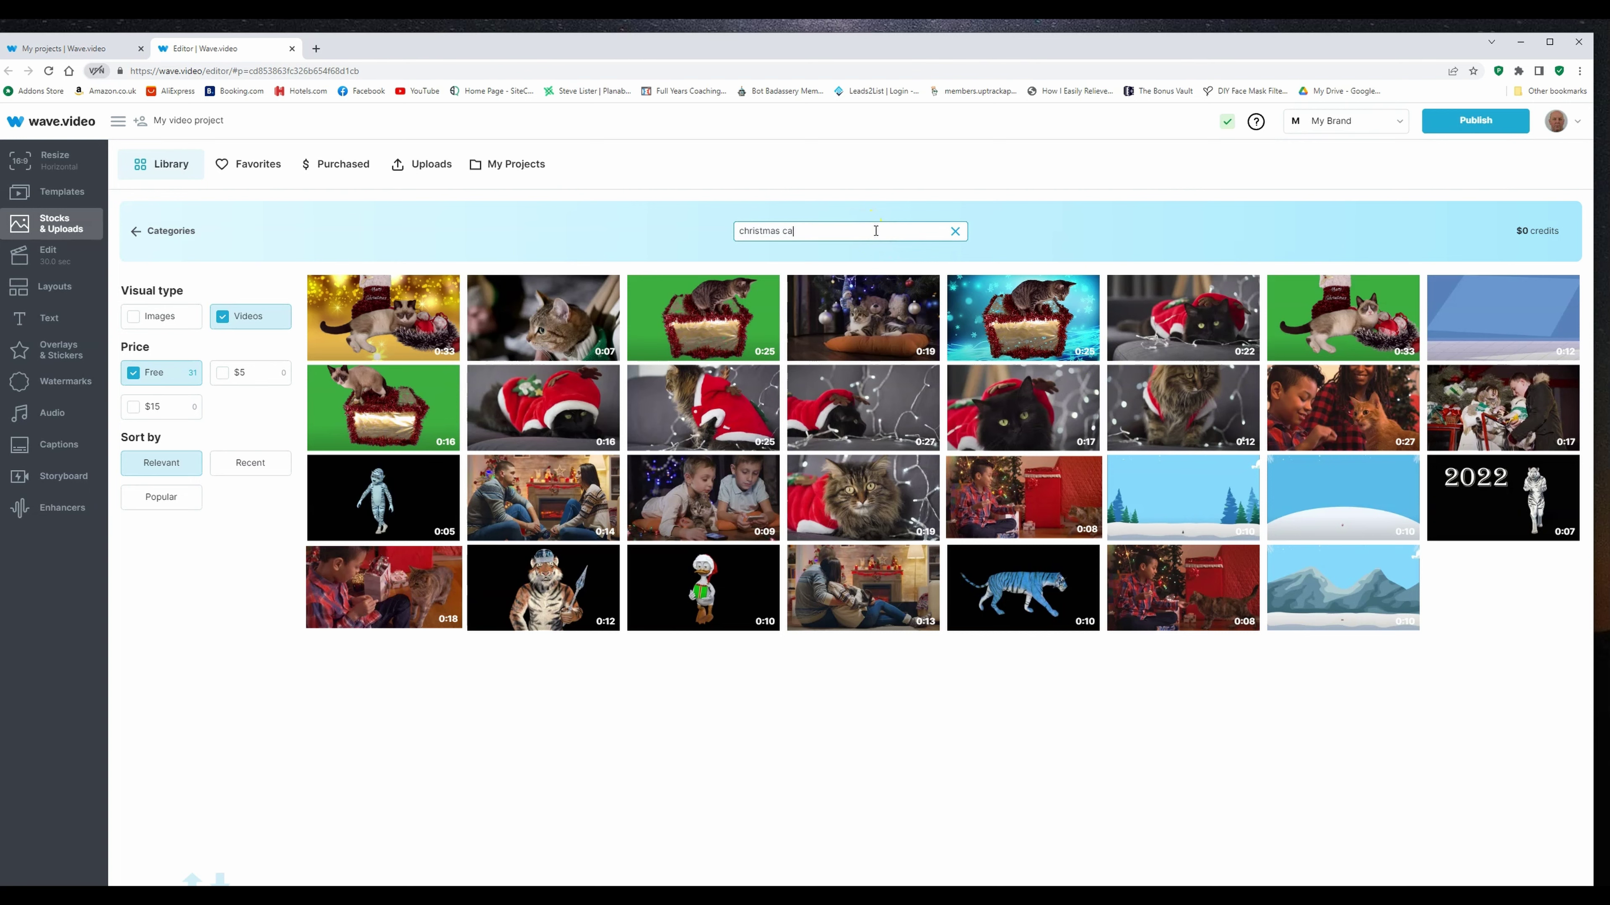
key(Return)
drag(875, 231, 731, 198)
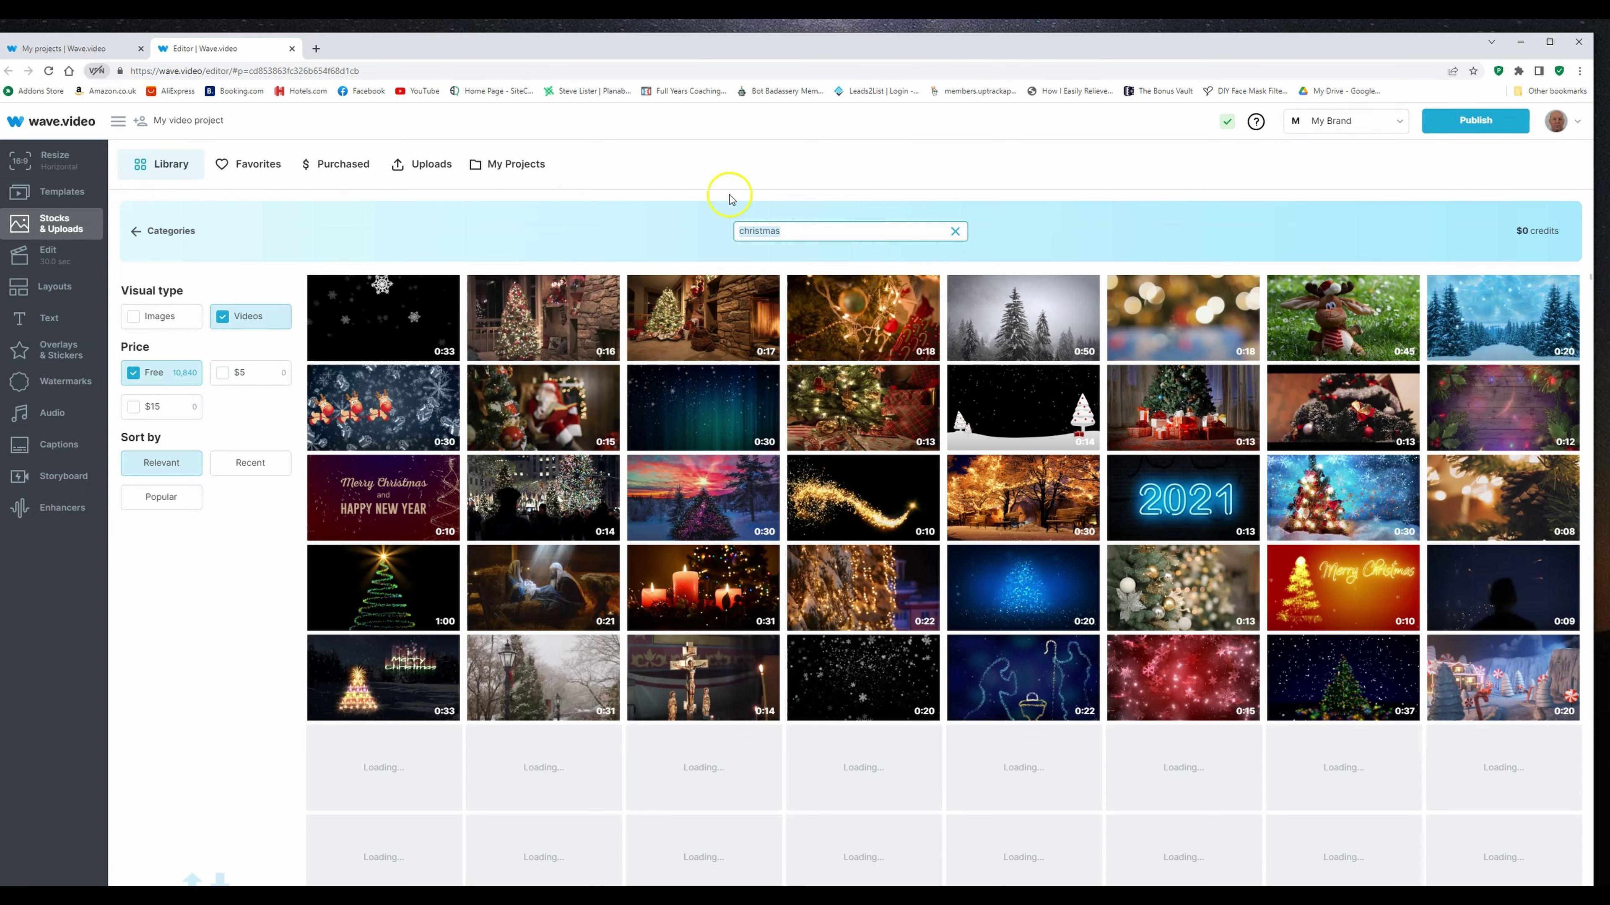
Step: Browse the stock videos and use the 0:43 flight over snowy mountain coniferous forest as the collage scene's background
mouse_move(1176, 462)
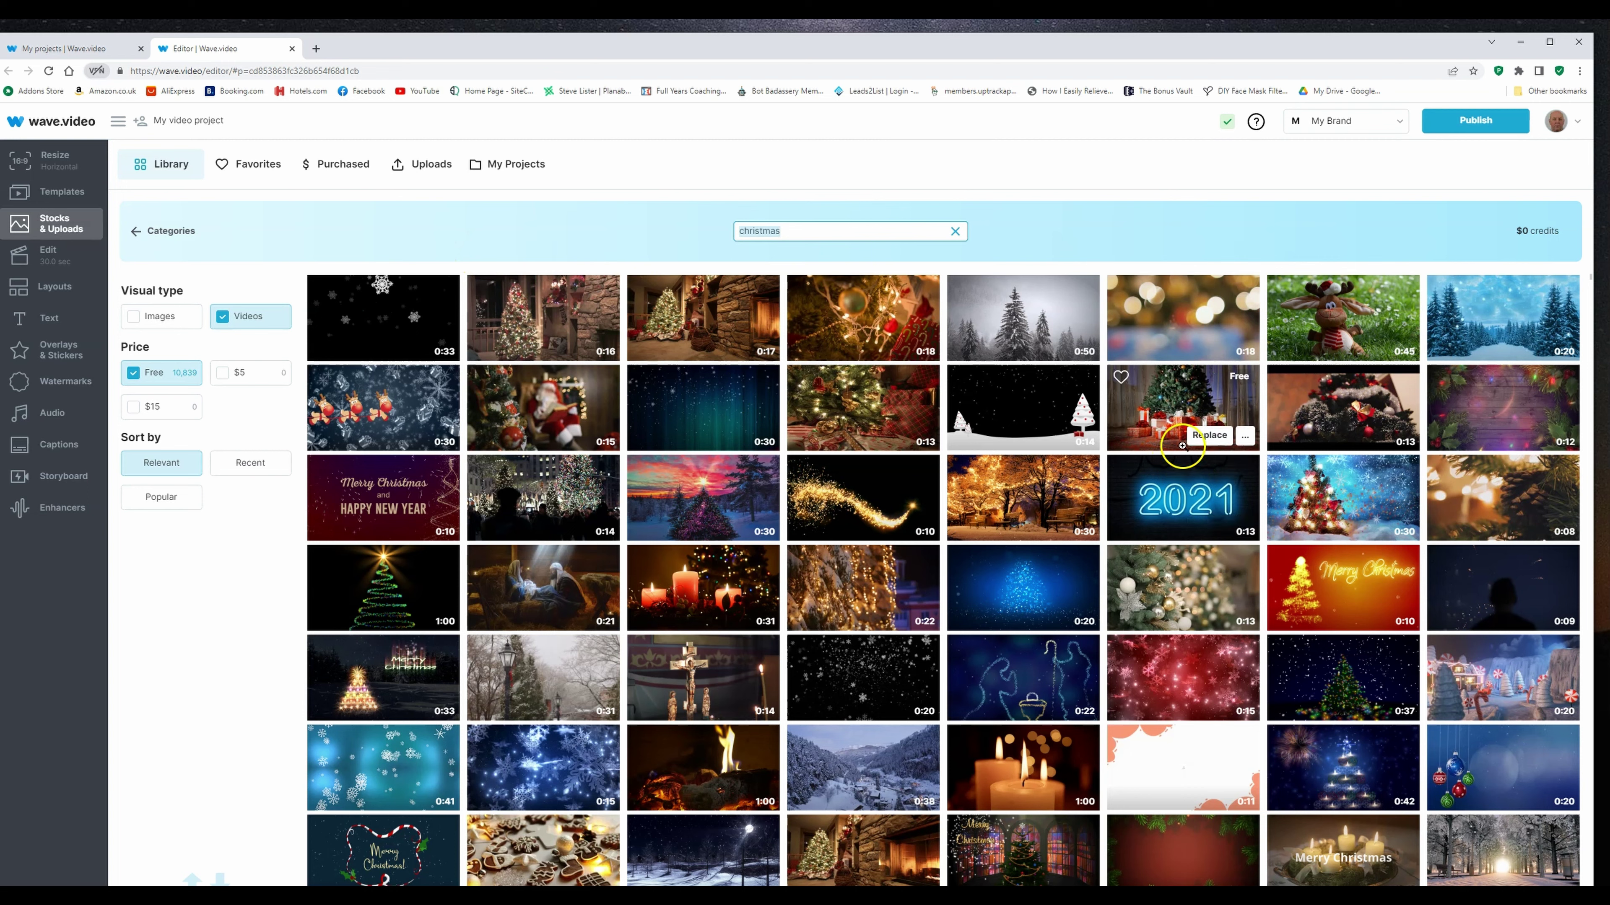
scroll(1185, 454, down, 3)
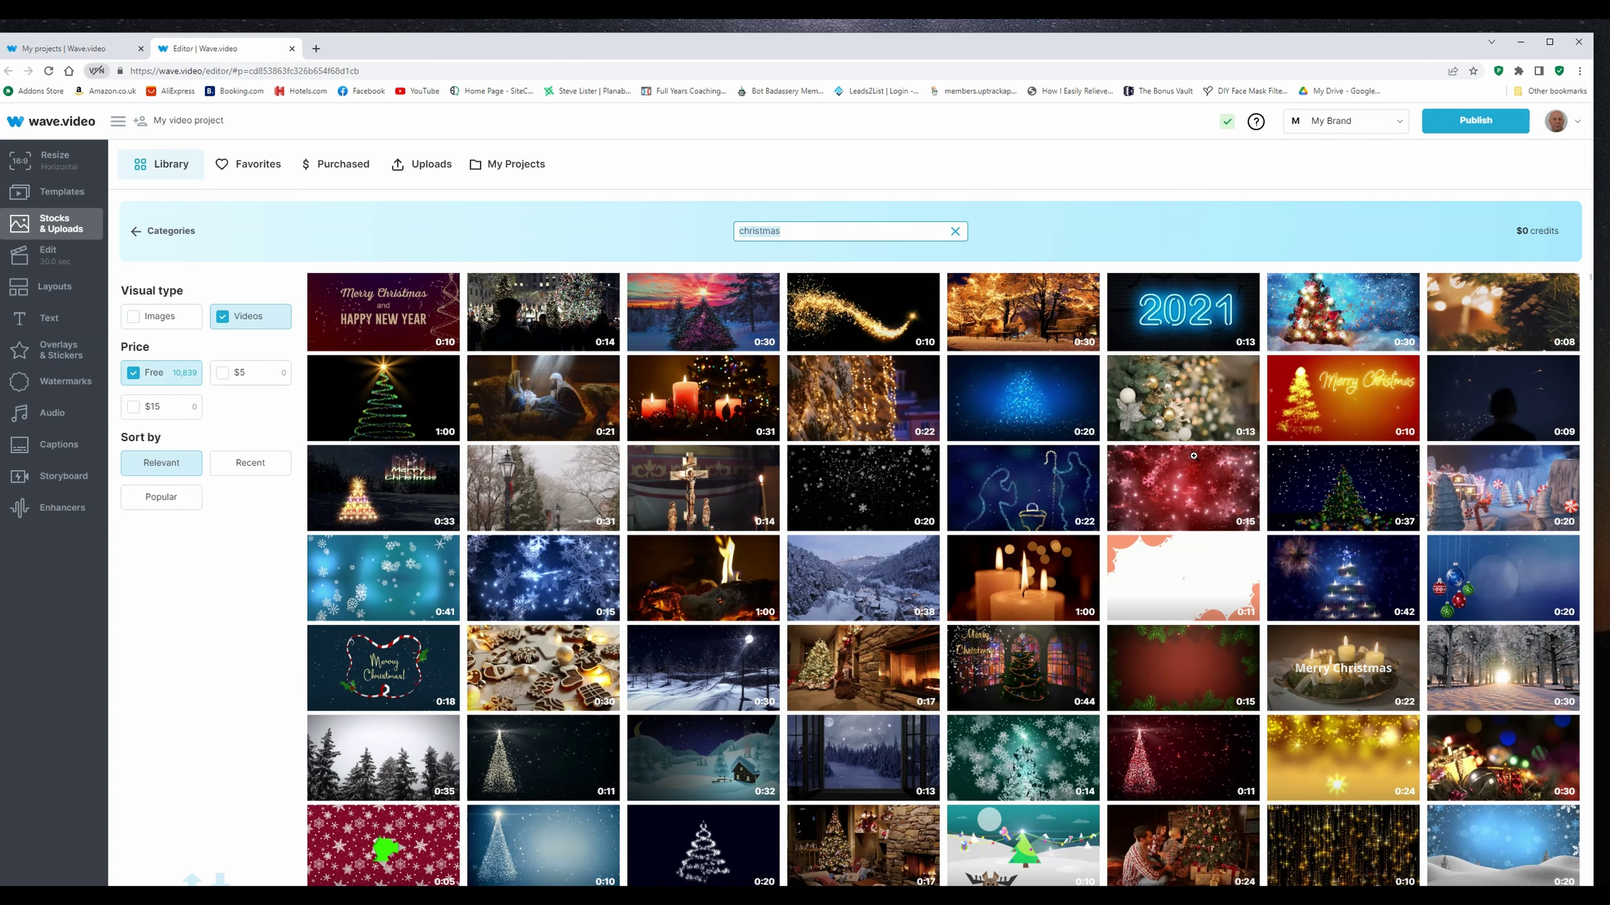
scroll(1226, 451, down, 4)
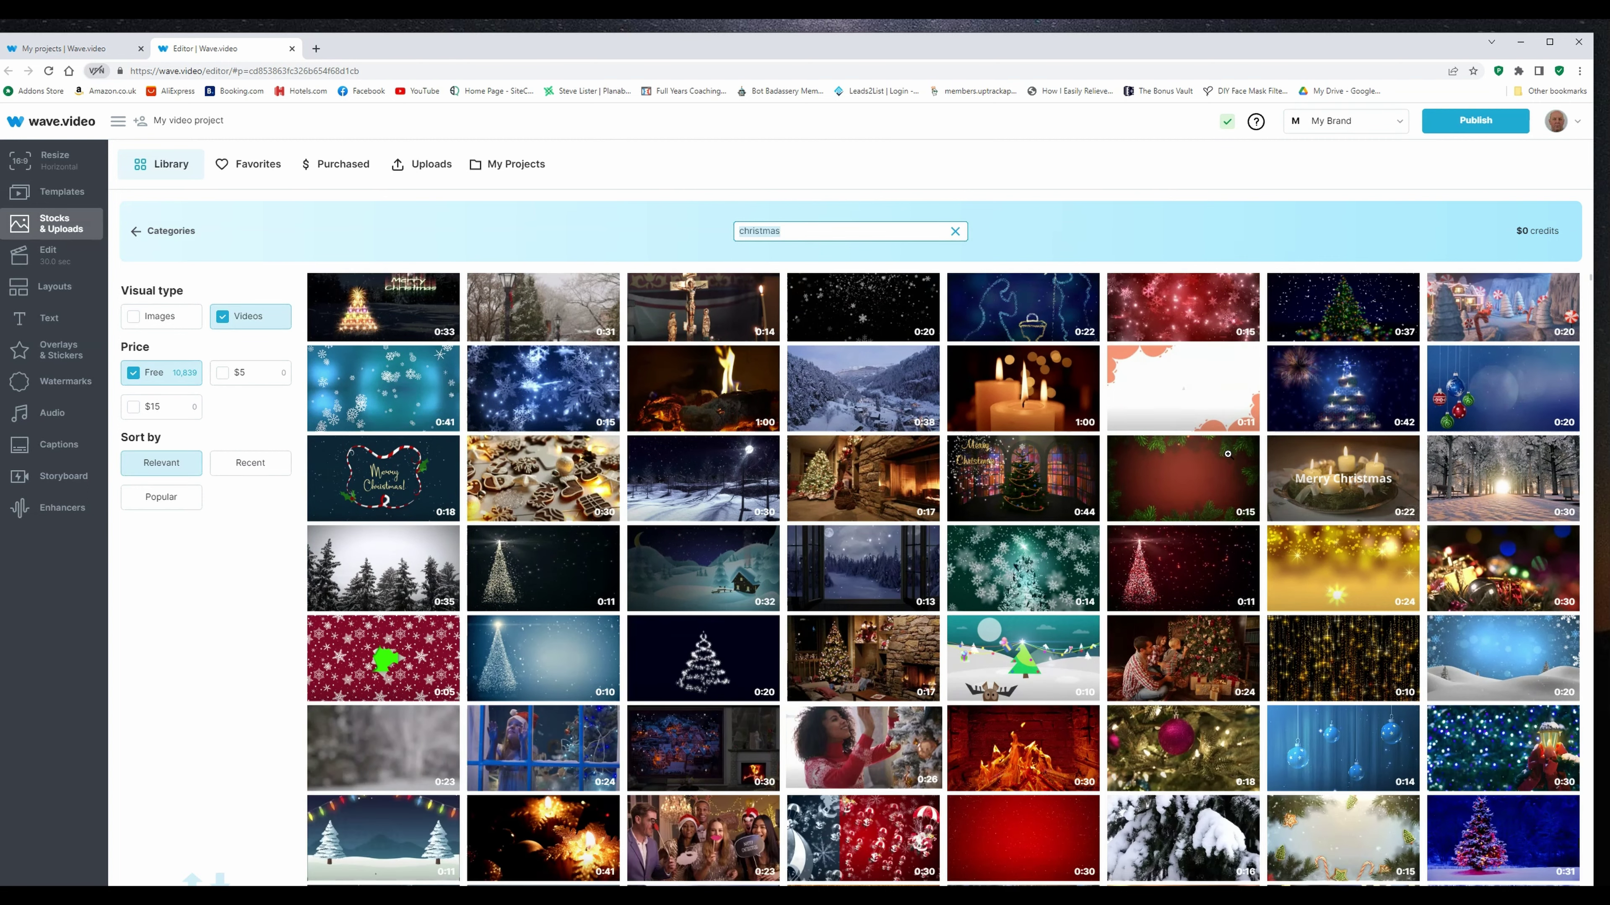
scroll(1227, 452, down, 6)
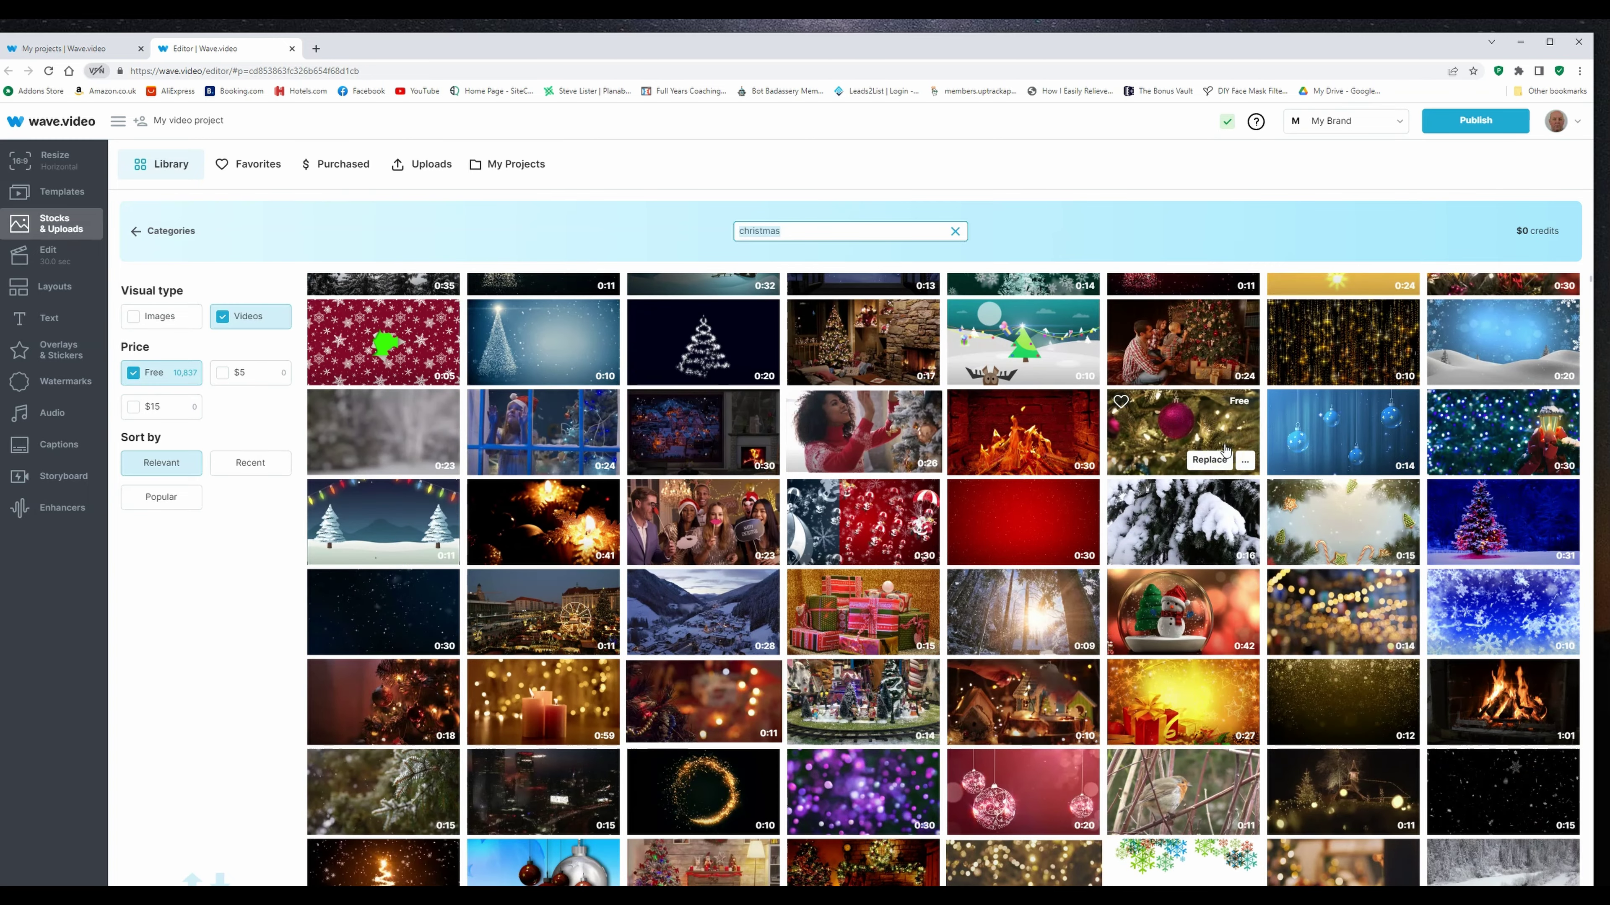
scroll(1226, 451, down, 3)
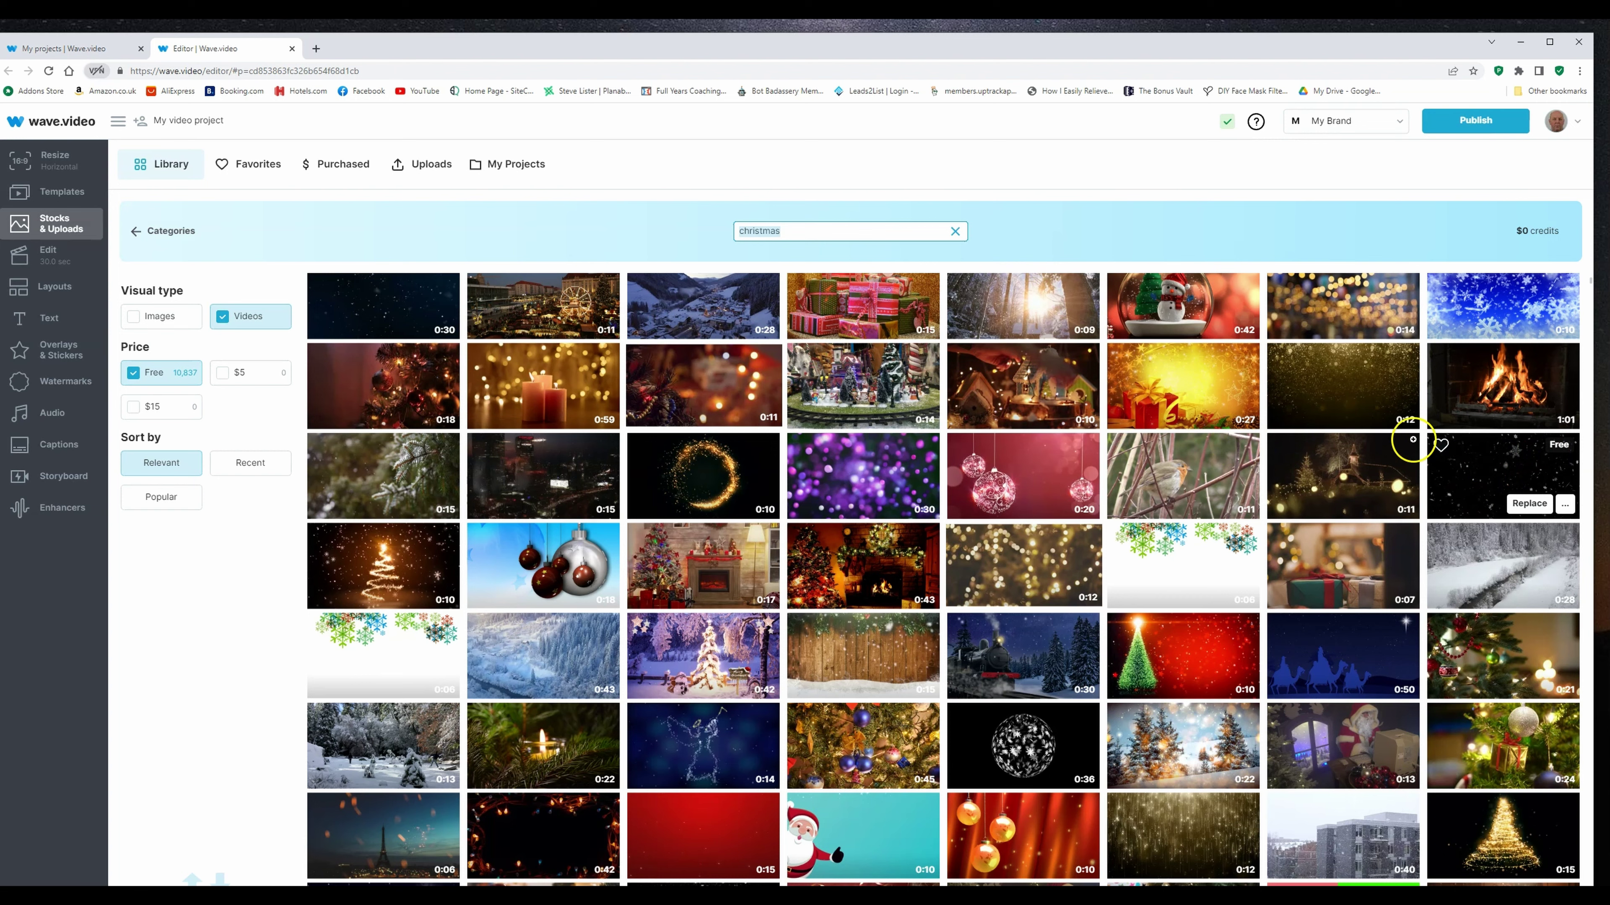
scroll(1411, 418, up, 1)
scroll(1412, 418, up, 2)
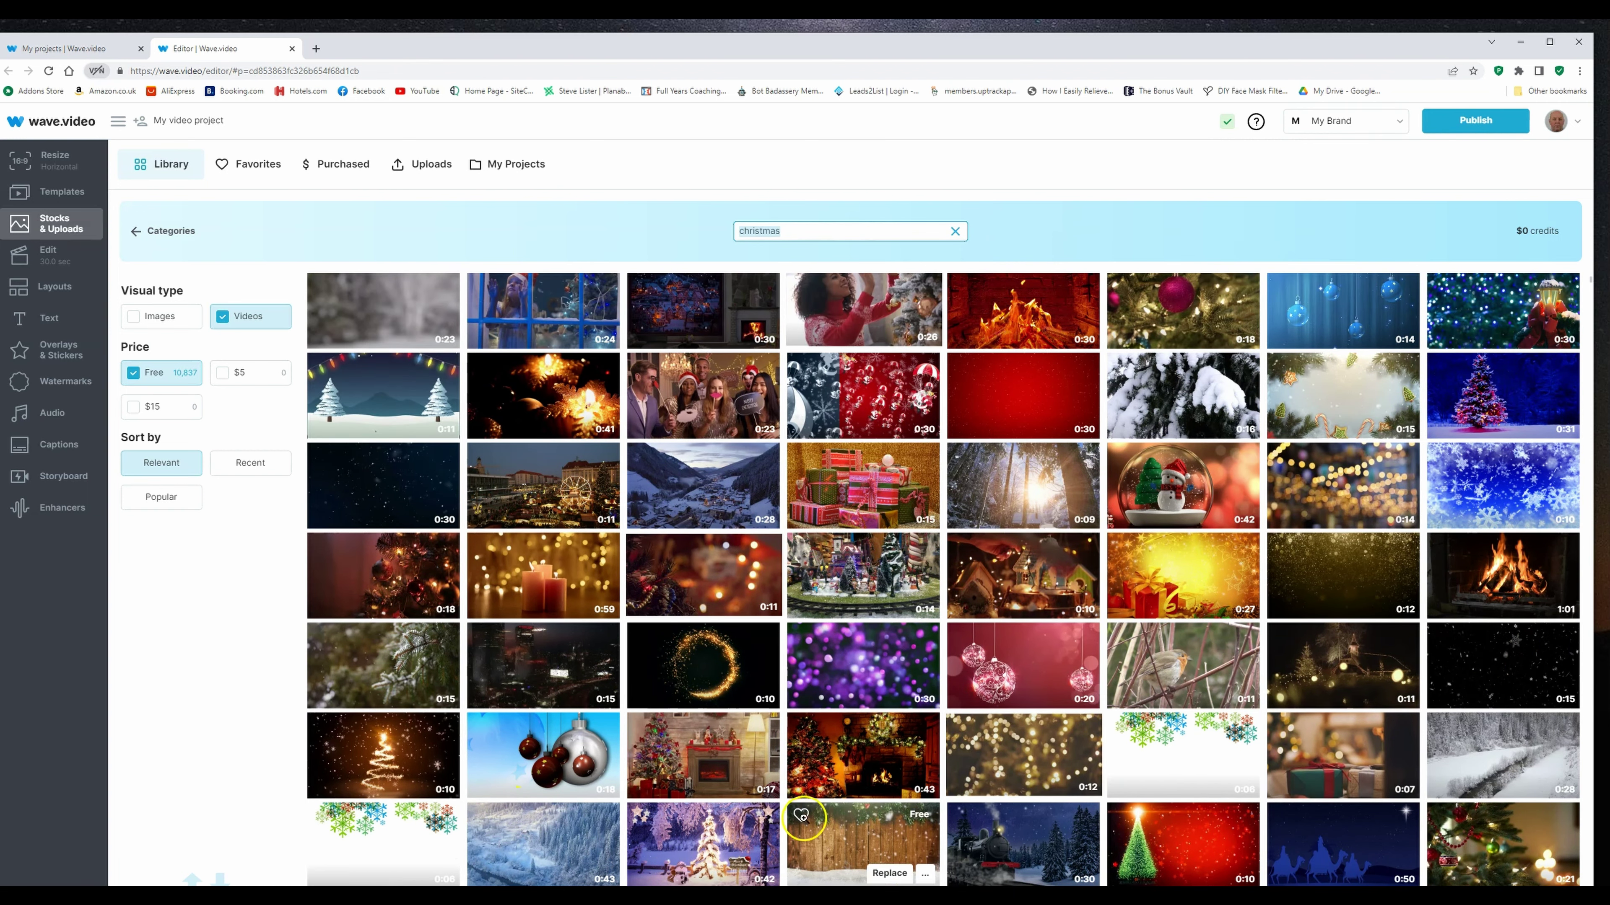
scroll(844, 689, down, 3)
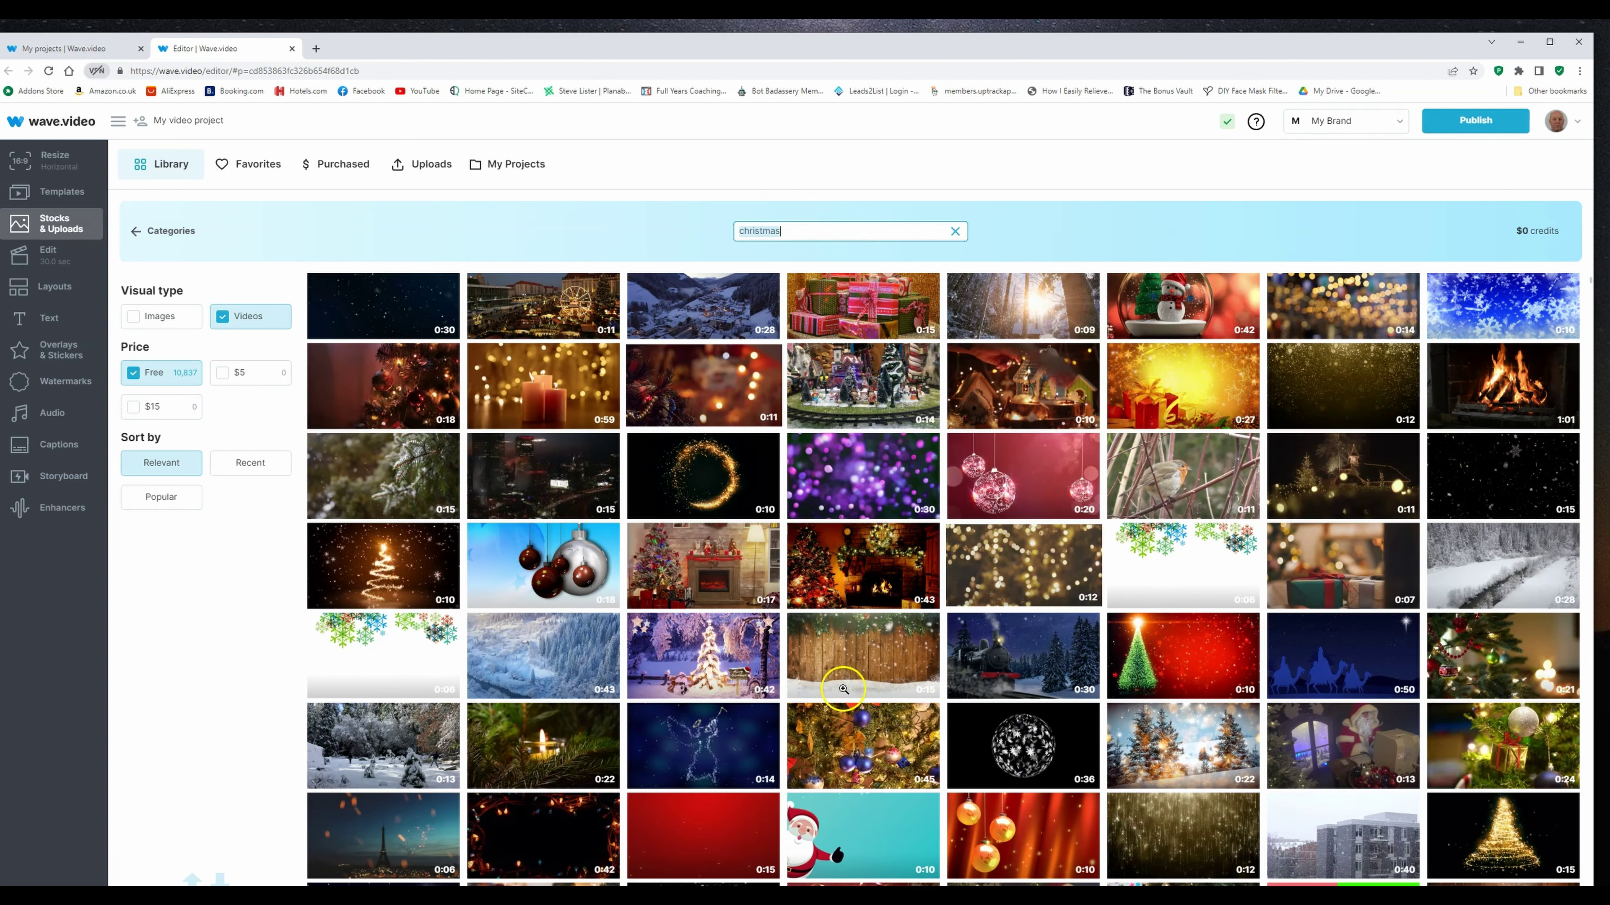
click(530, 657)
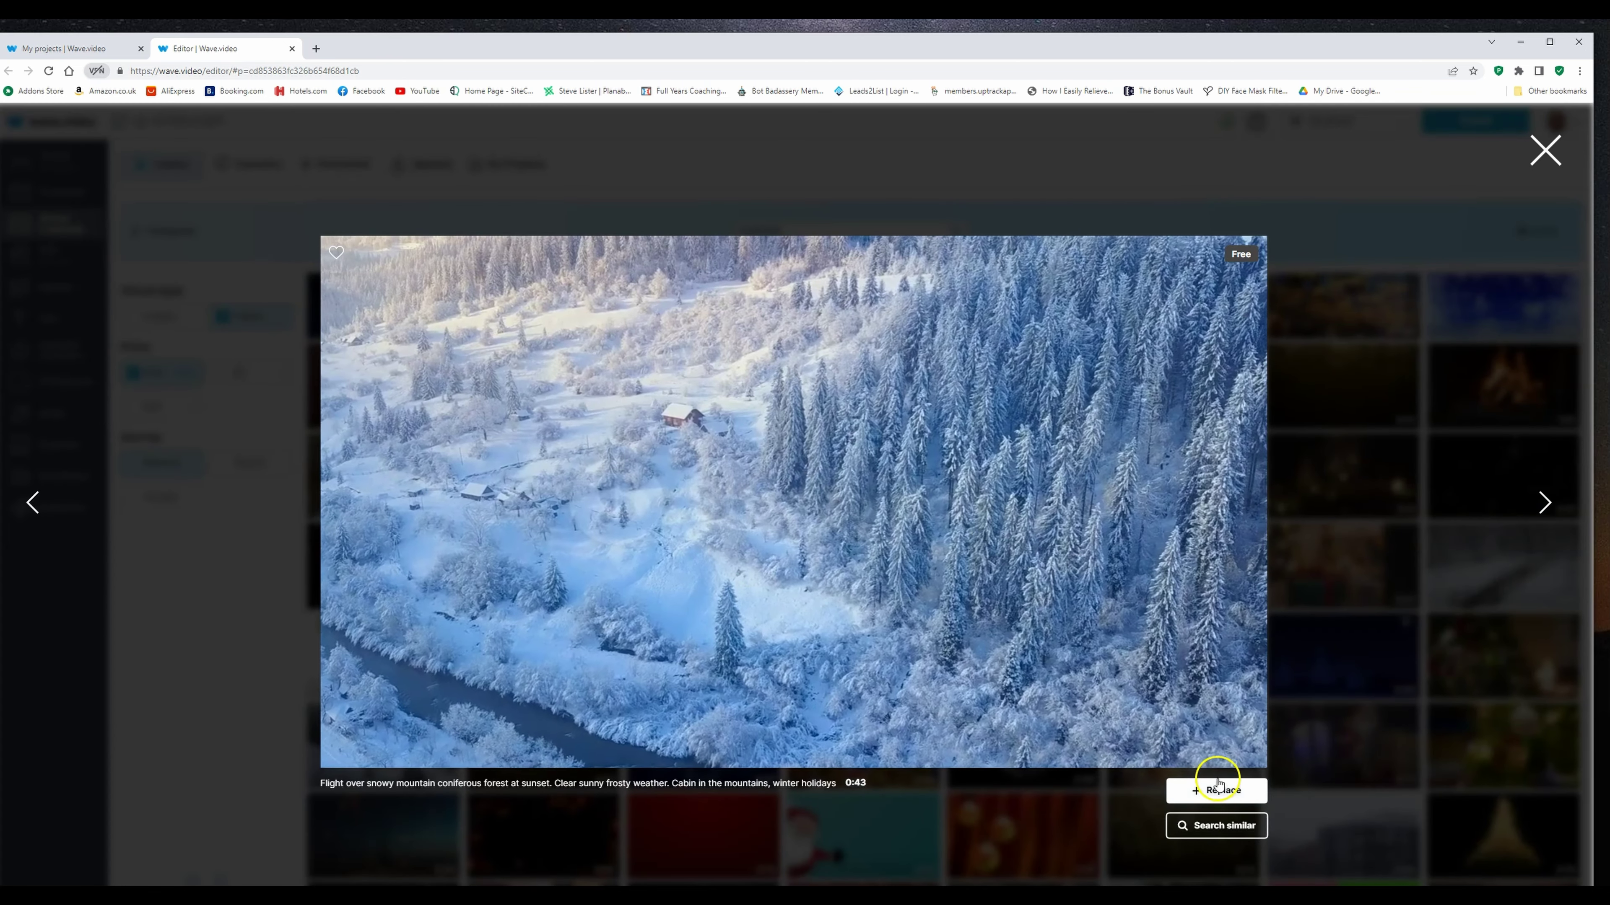
click(1219, 790)
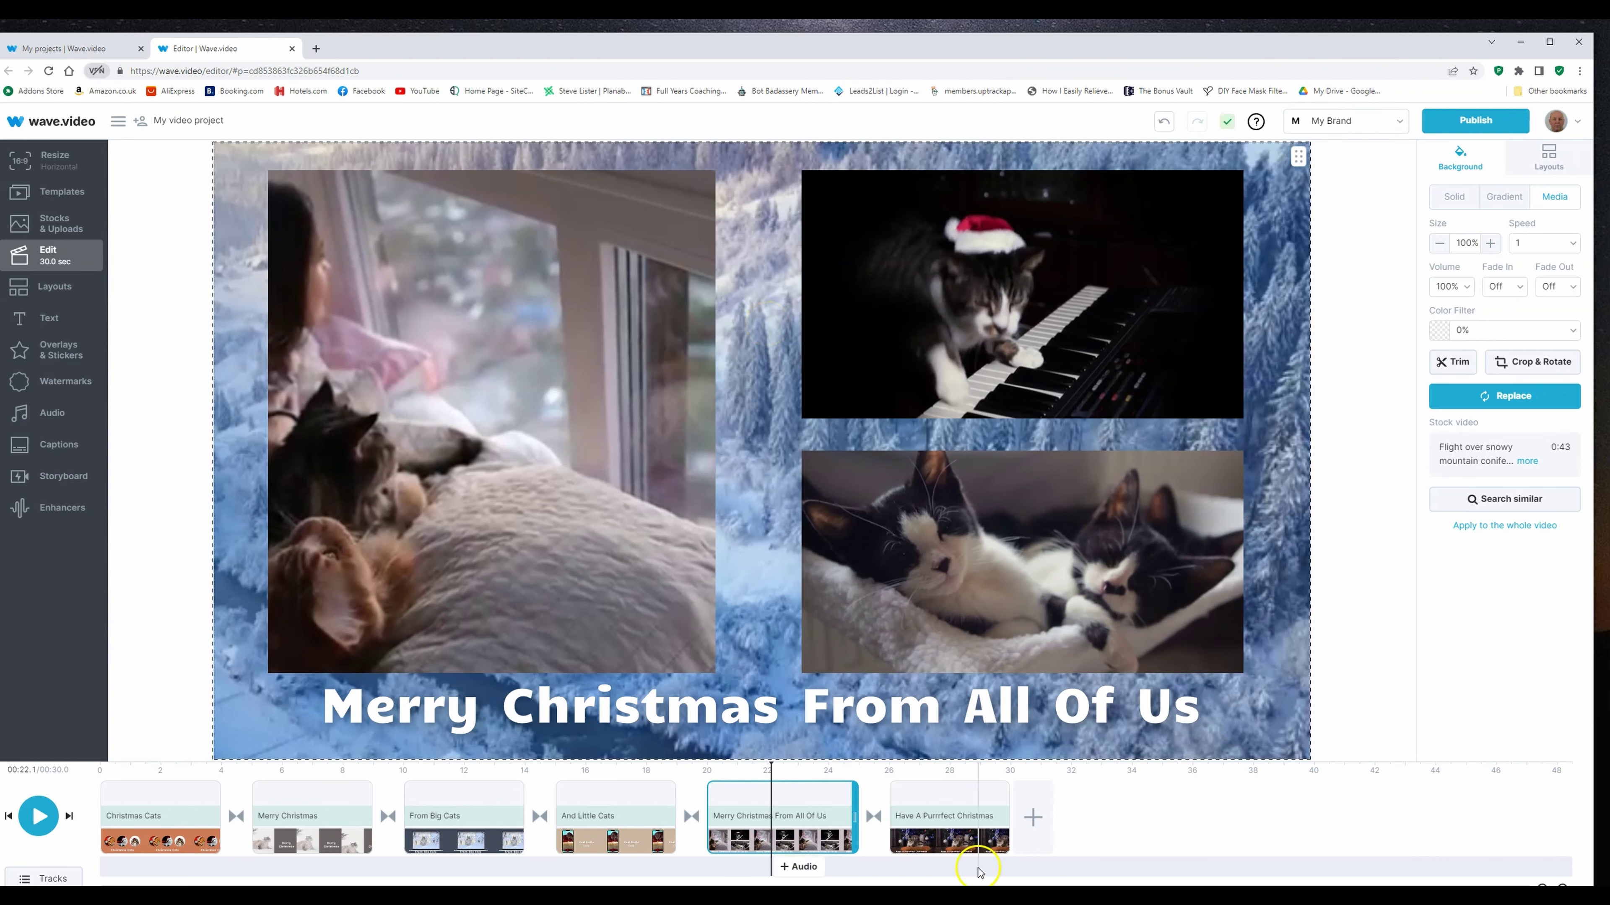
Step: Show the "Have A Purrrfect Christmas" scene, and select the Cross dissolve transition after the first scene for the whole video
click(944, 772)
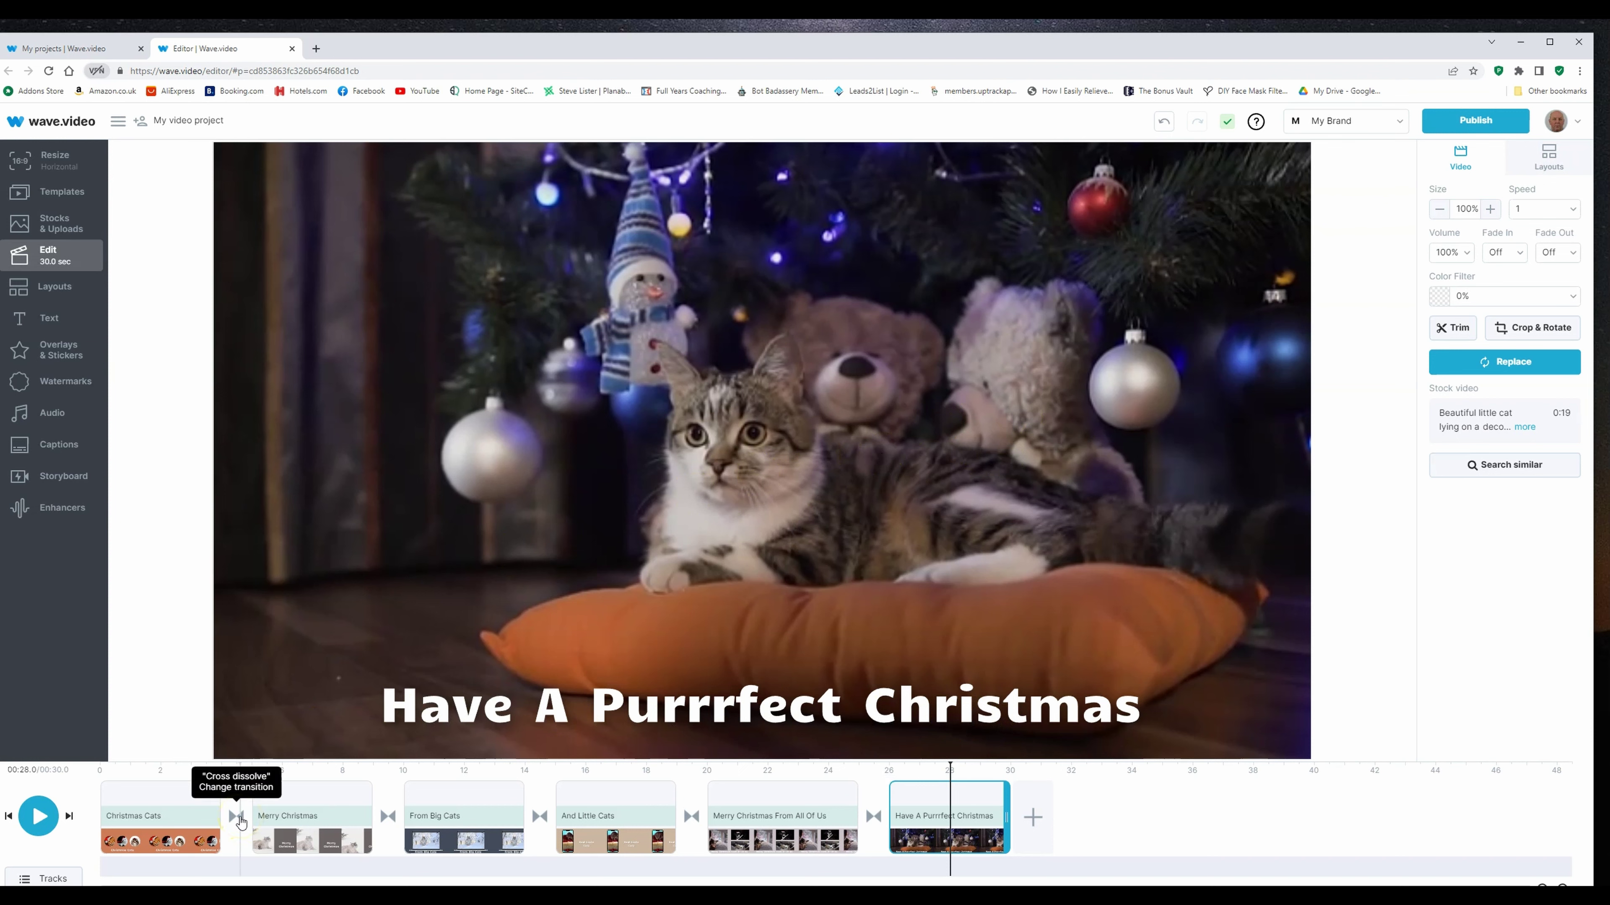
click(236, 817)
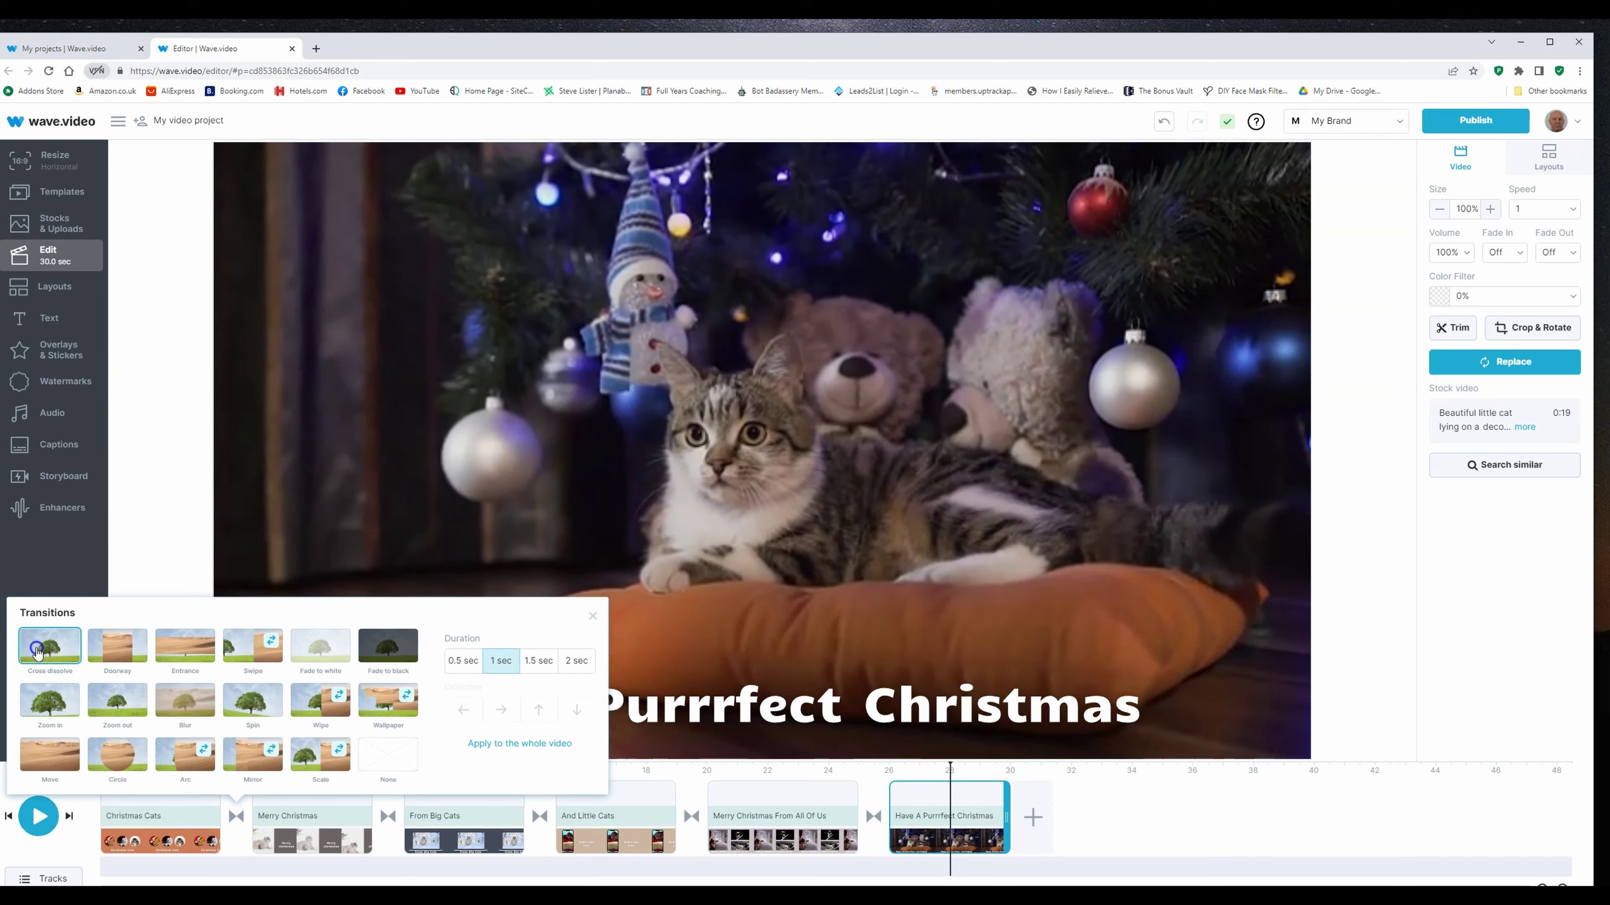
click(37, 651)
click(526, 755)
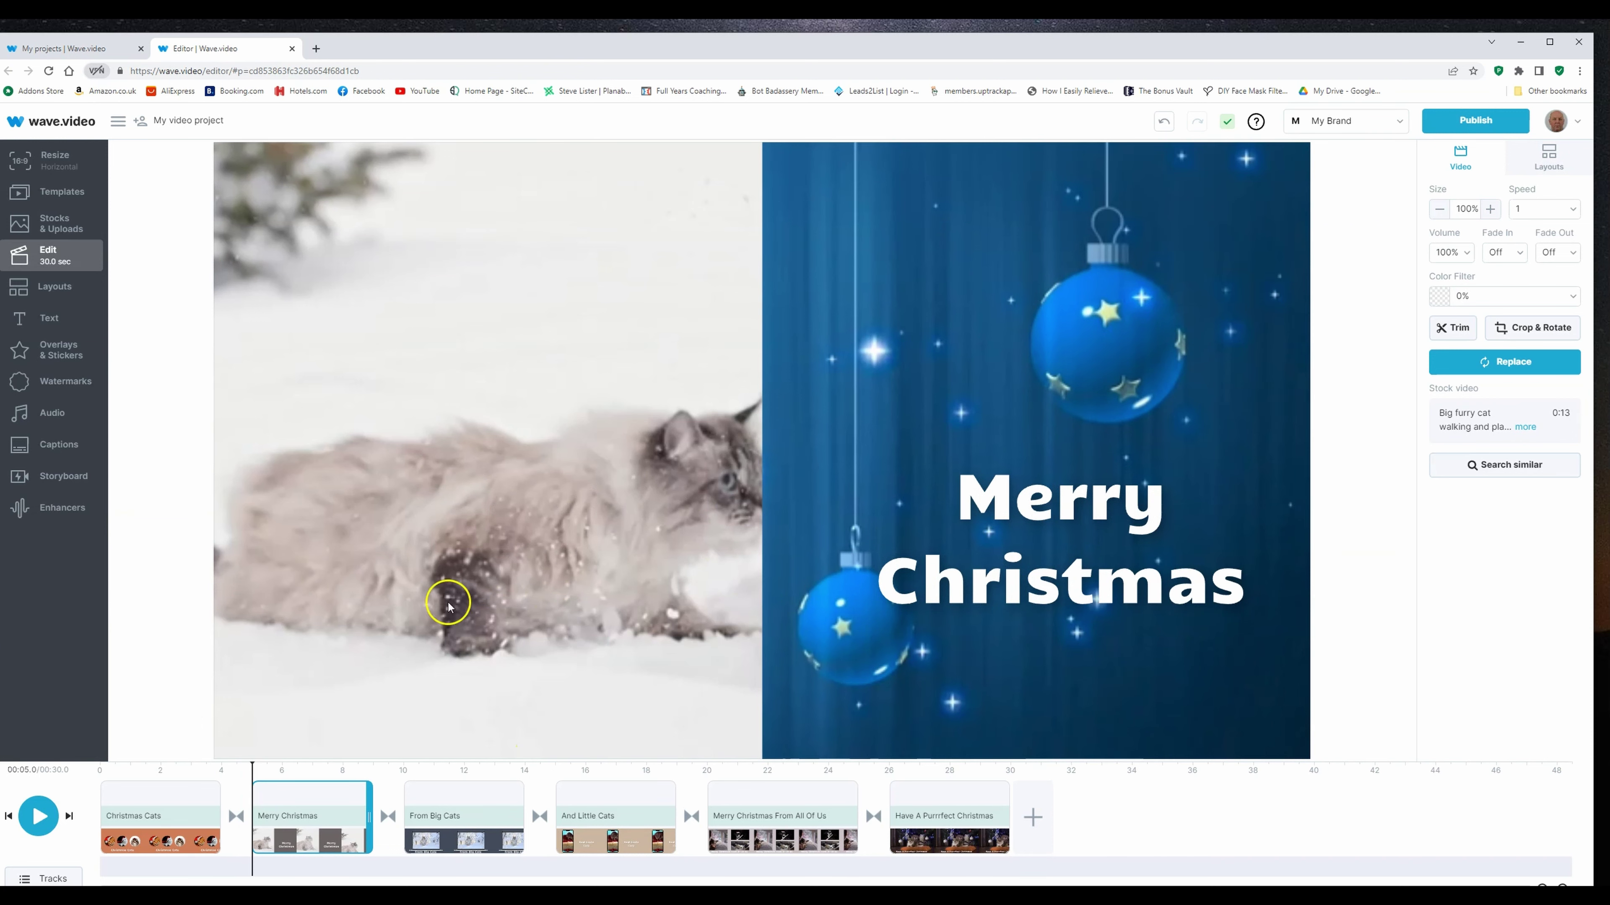
Step: From the video's start, search the stock audio library for "we wish you", preview the 1:09 "We Wish You a Merry Christmas" track and add it
click(10, 817)
mouse_move(122, 873)
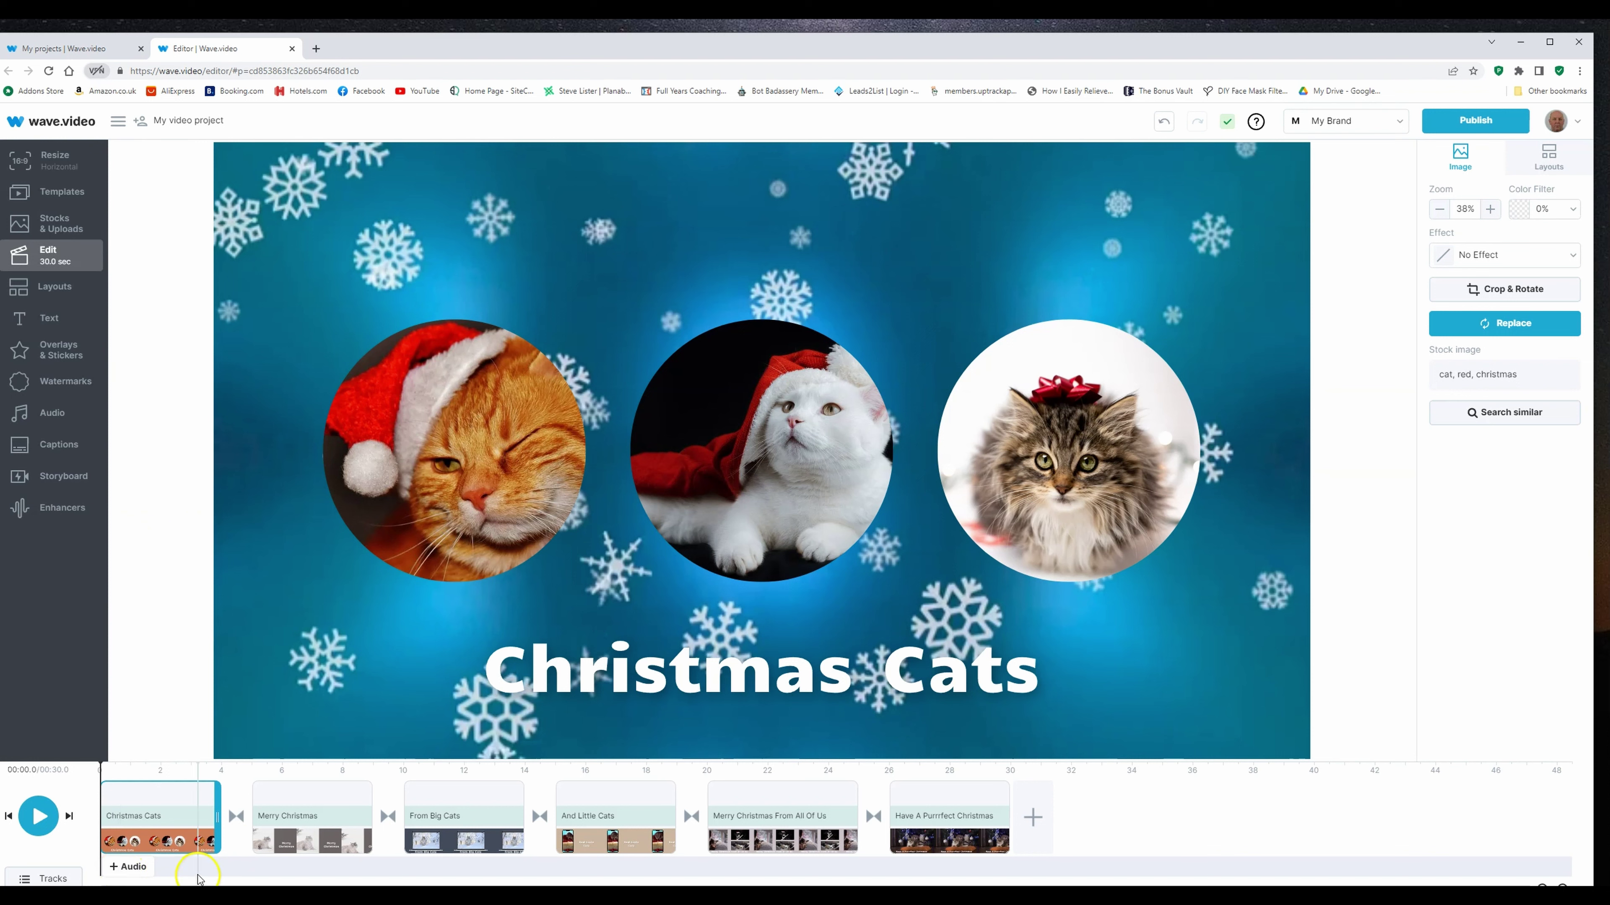
click(130, 869)
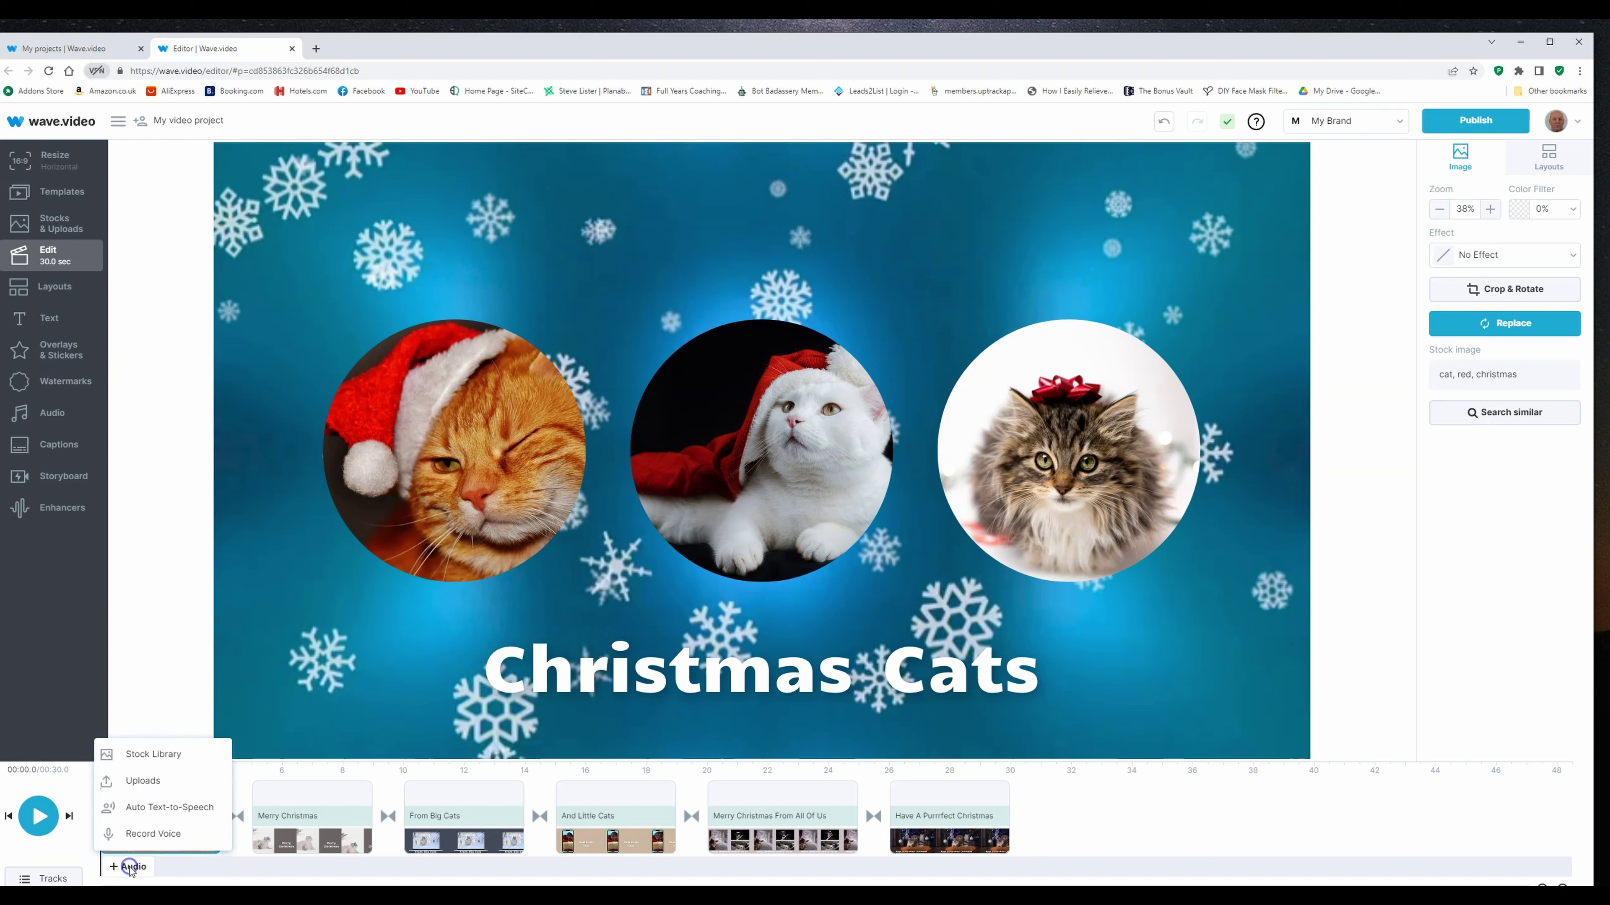
click(144, 754)
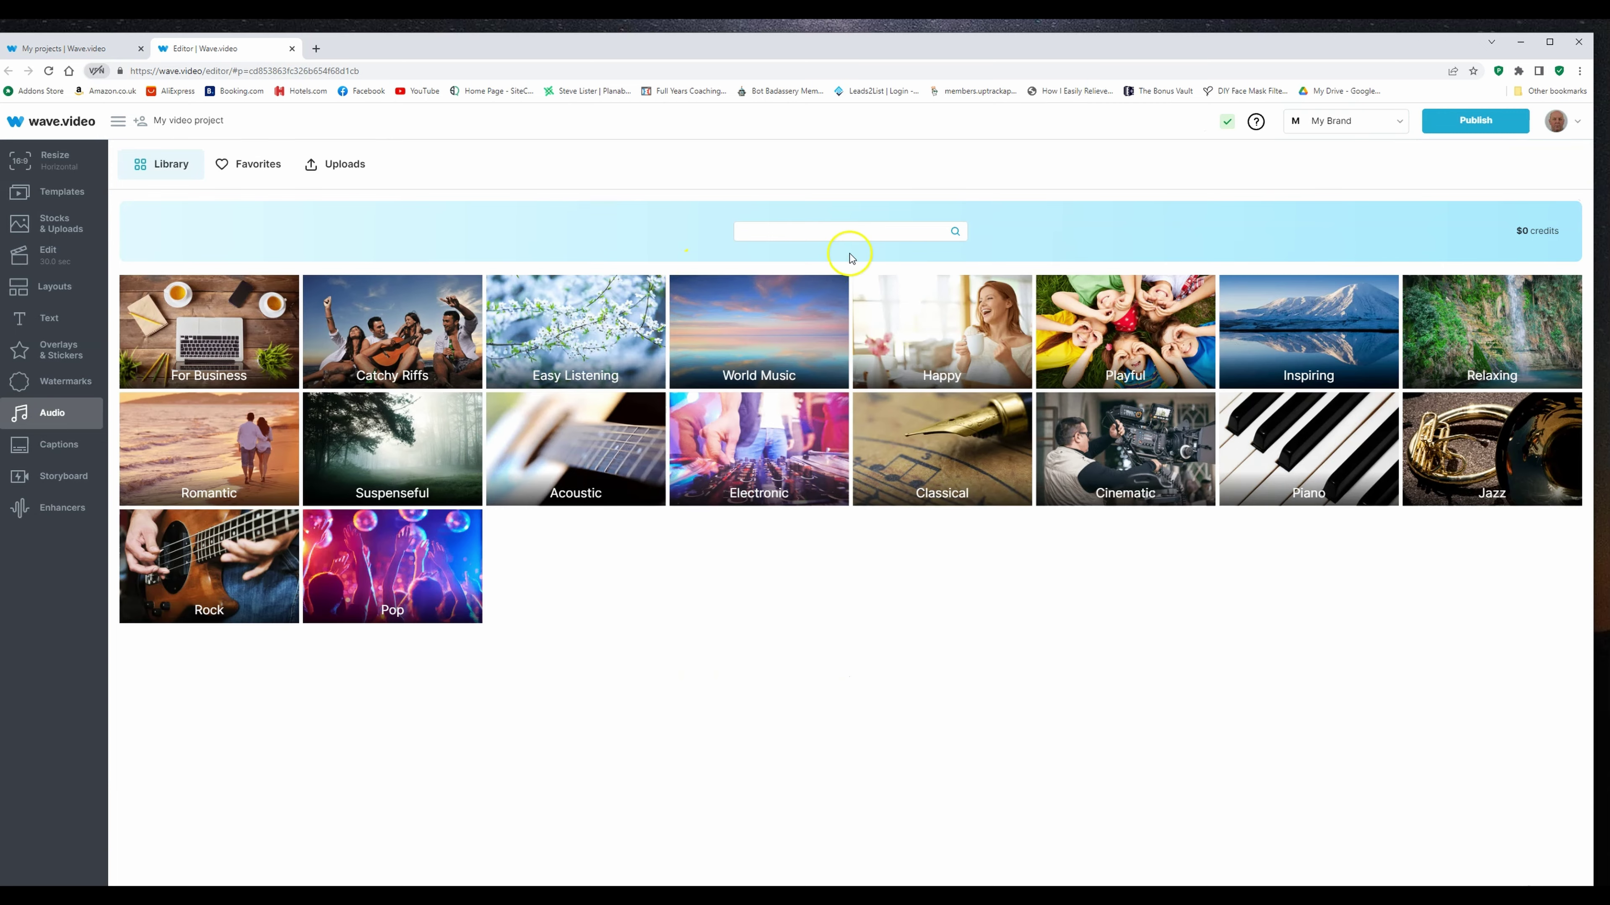
click(809, 232)
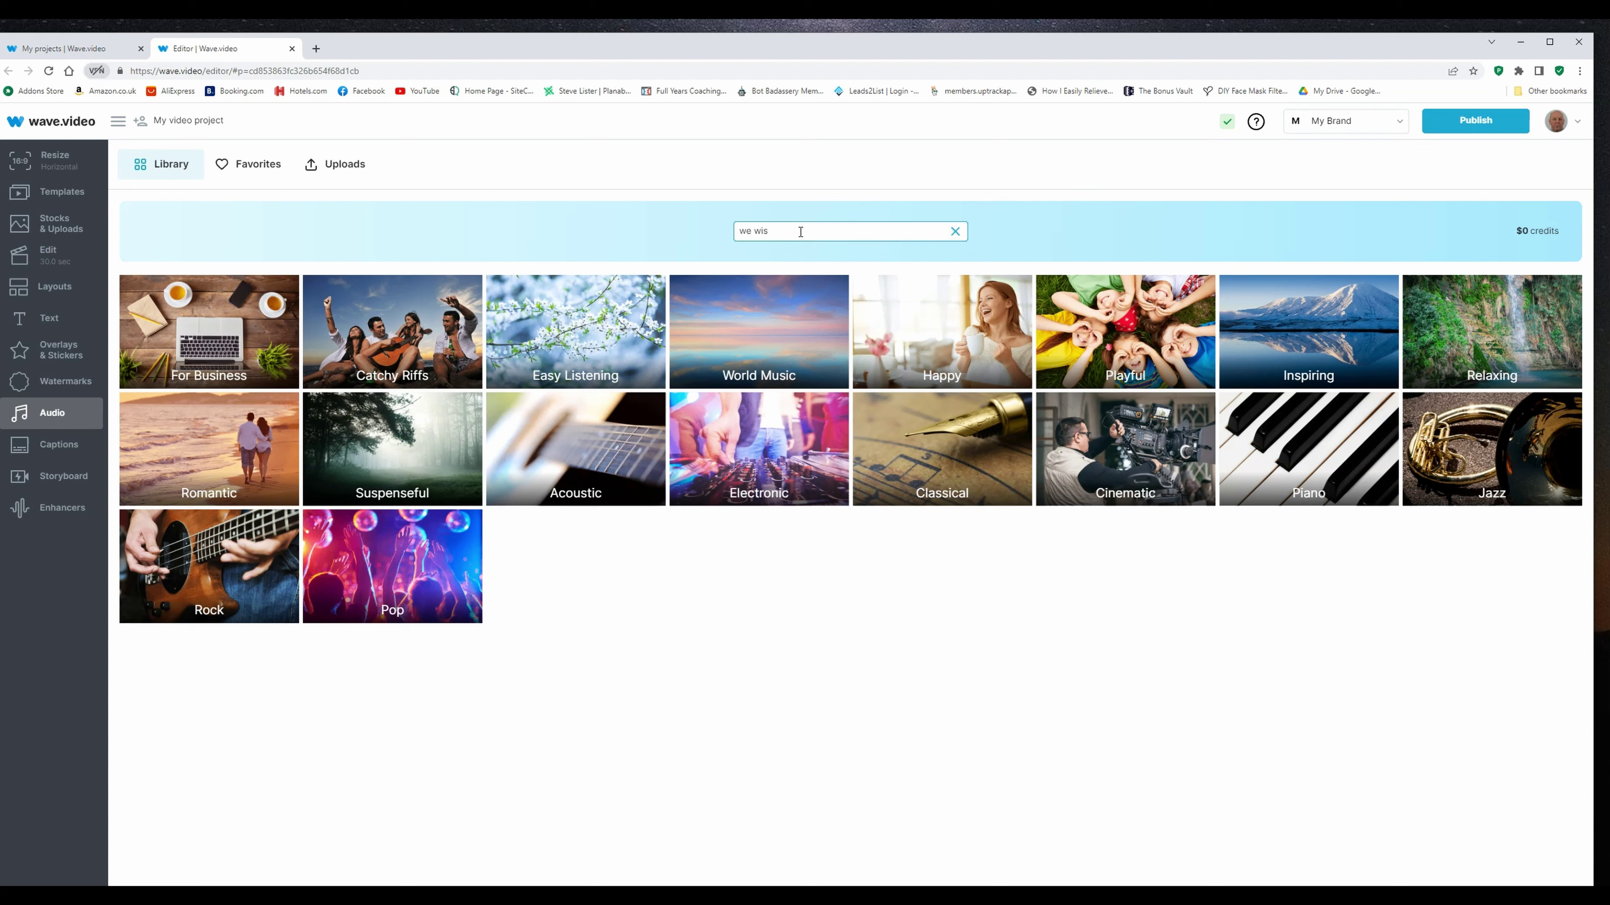
key(Return)
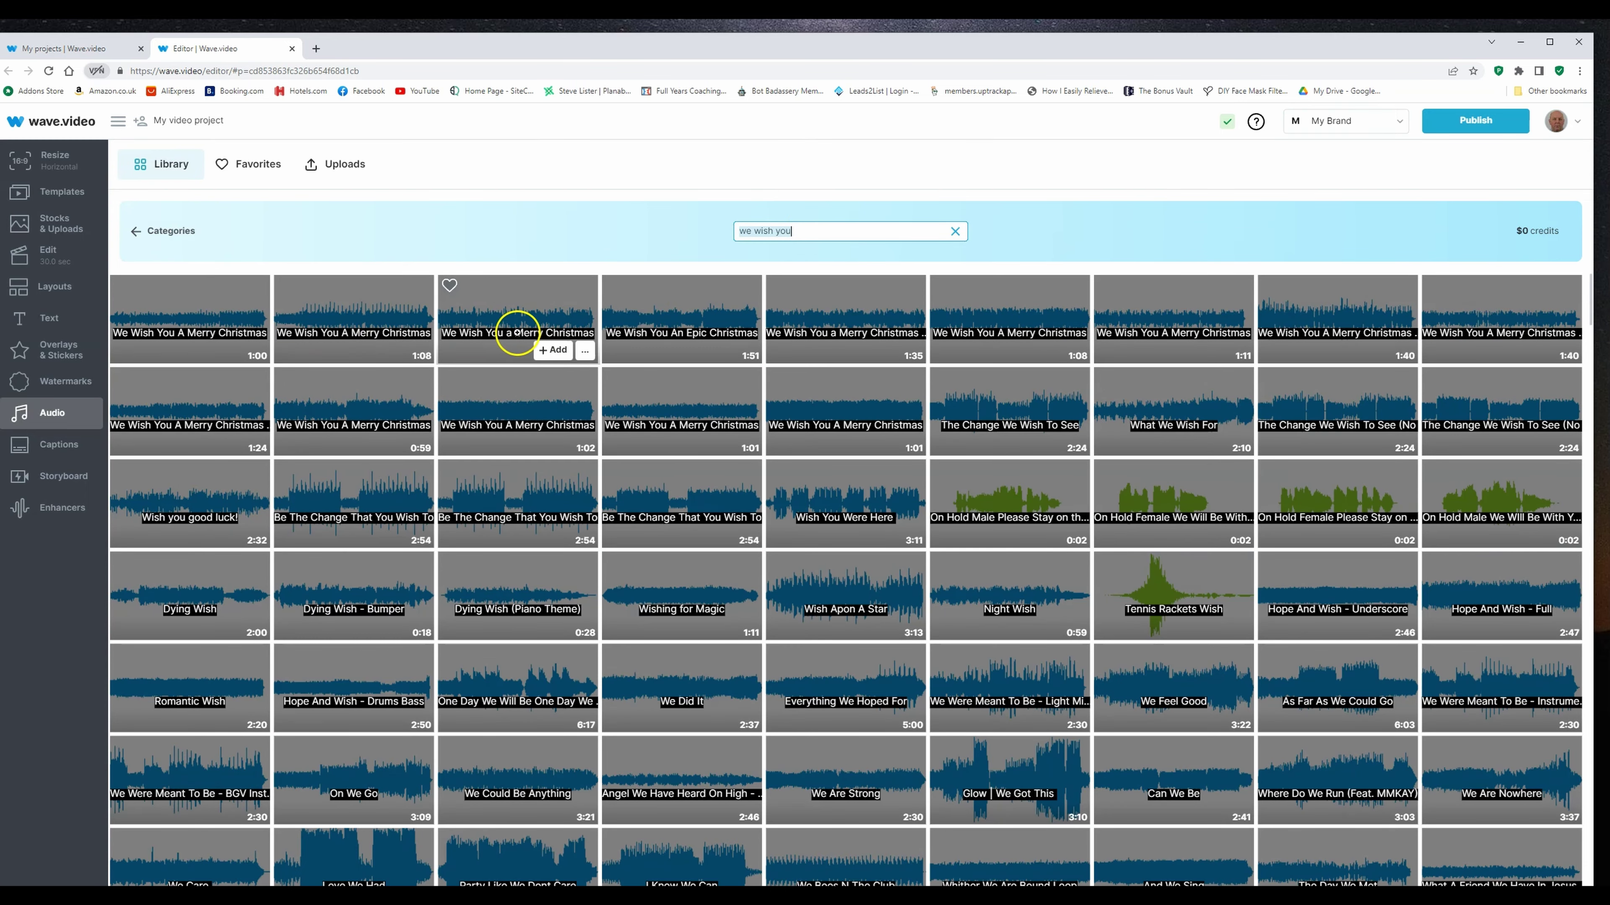
click(485, 317)
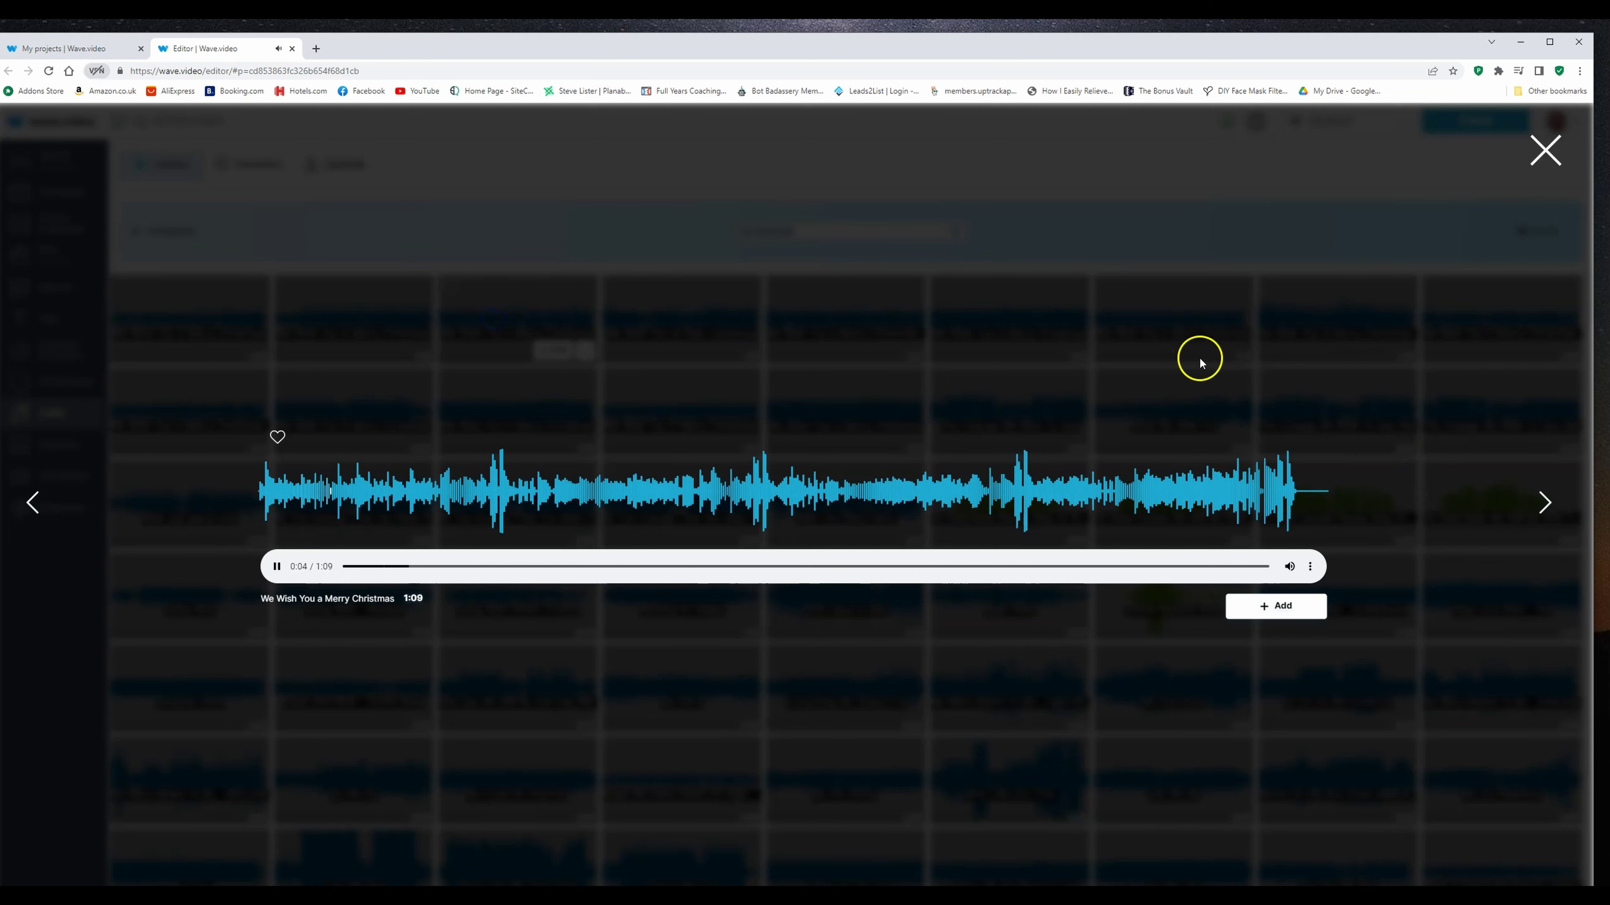
click(1275, 606)
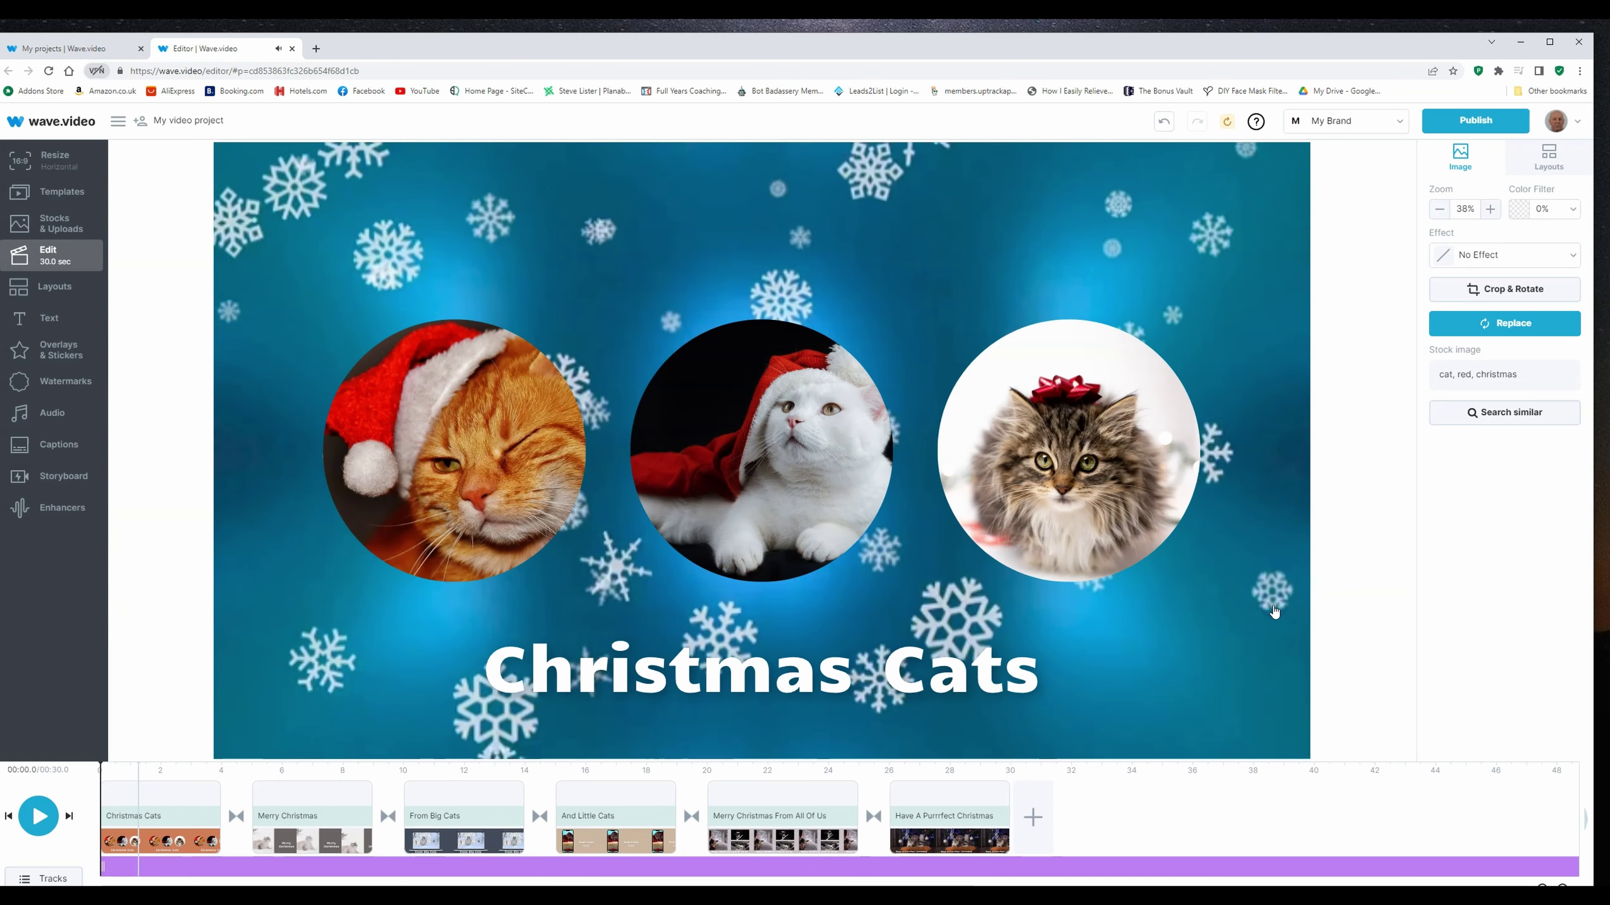
Step: Lower the volume of the "We Wish You a Merry Christmas" audio track to about 57%
click(607, 869)
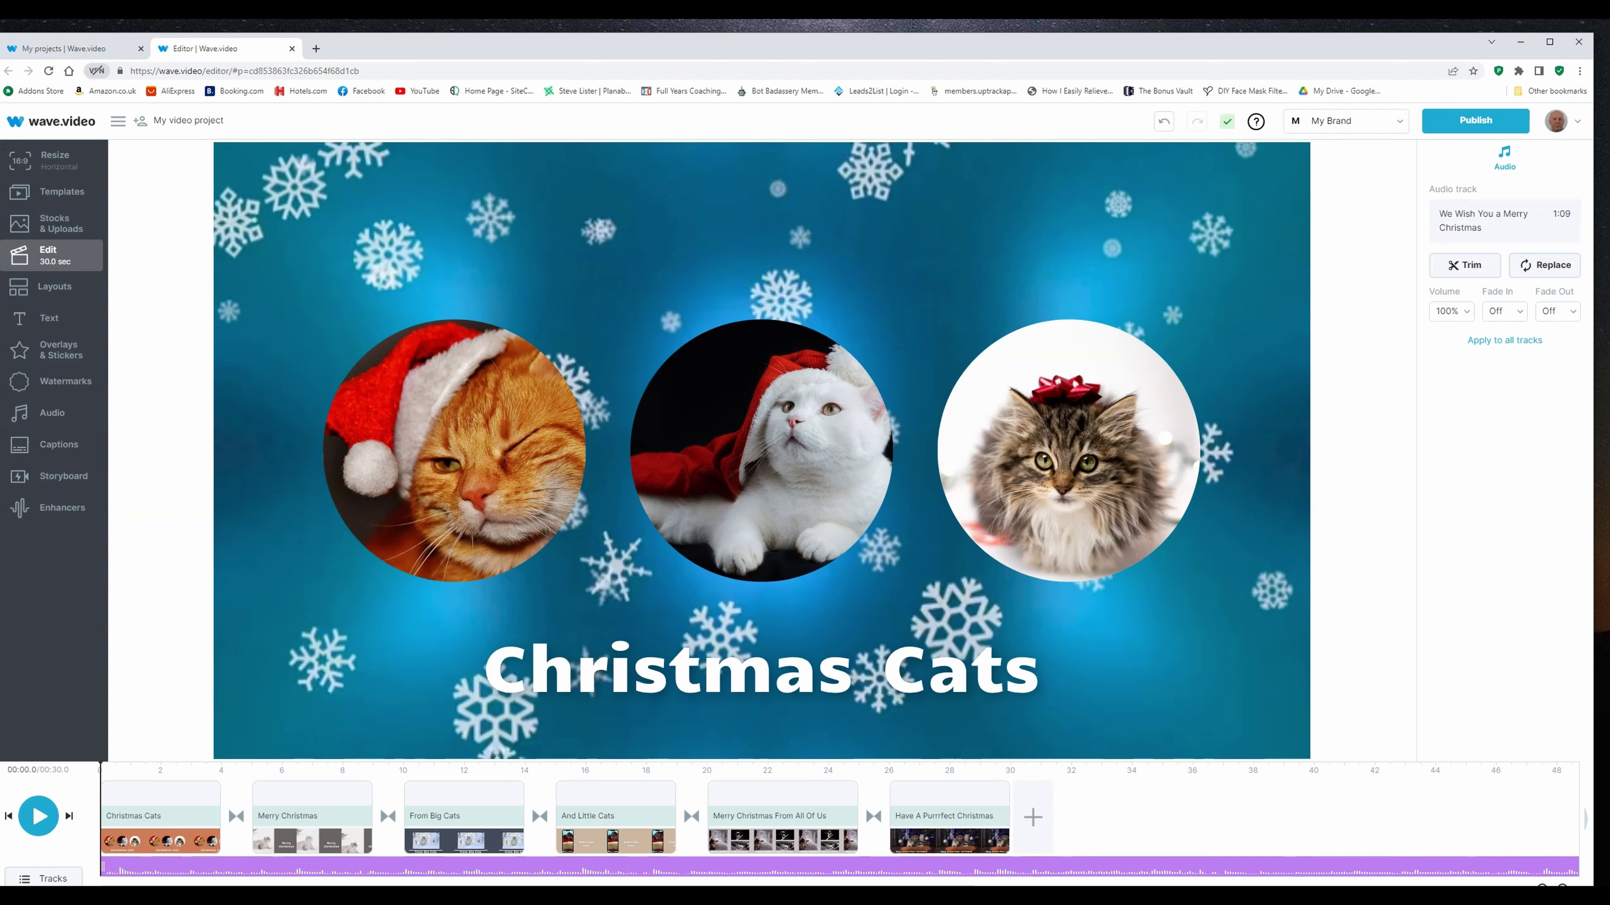
drag(103, 869, 126, 869)
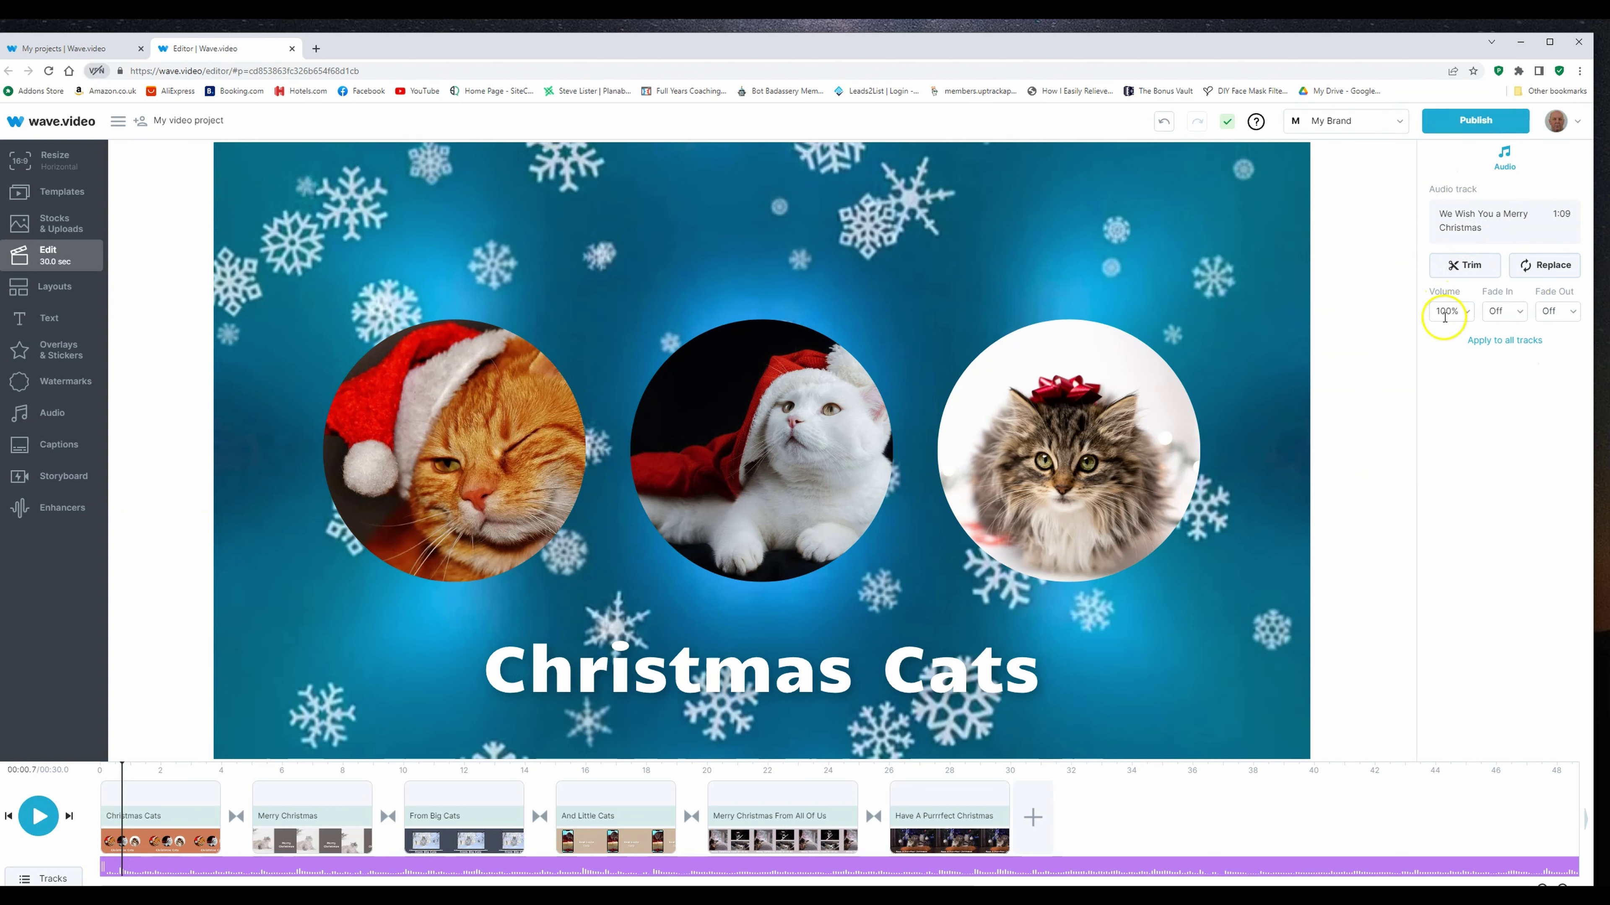
click(1468, 313)
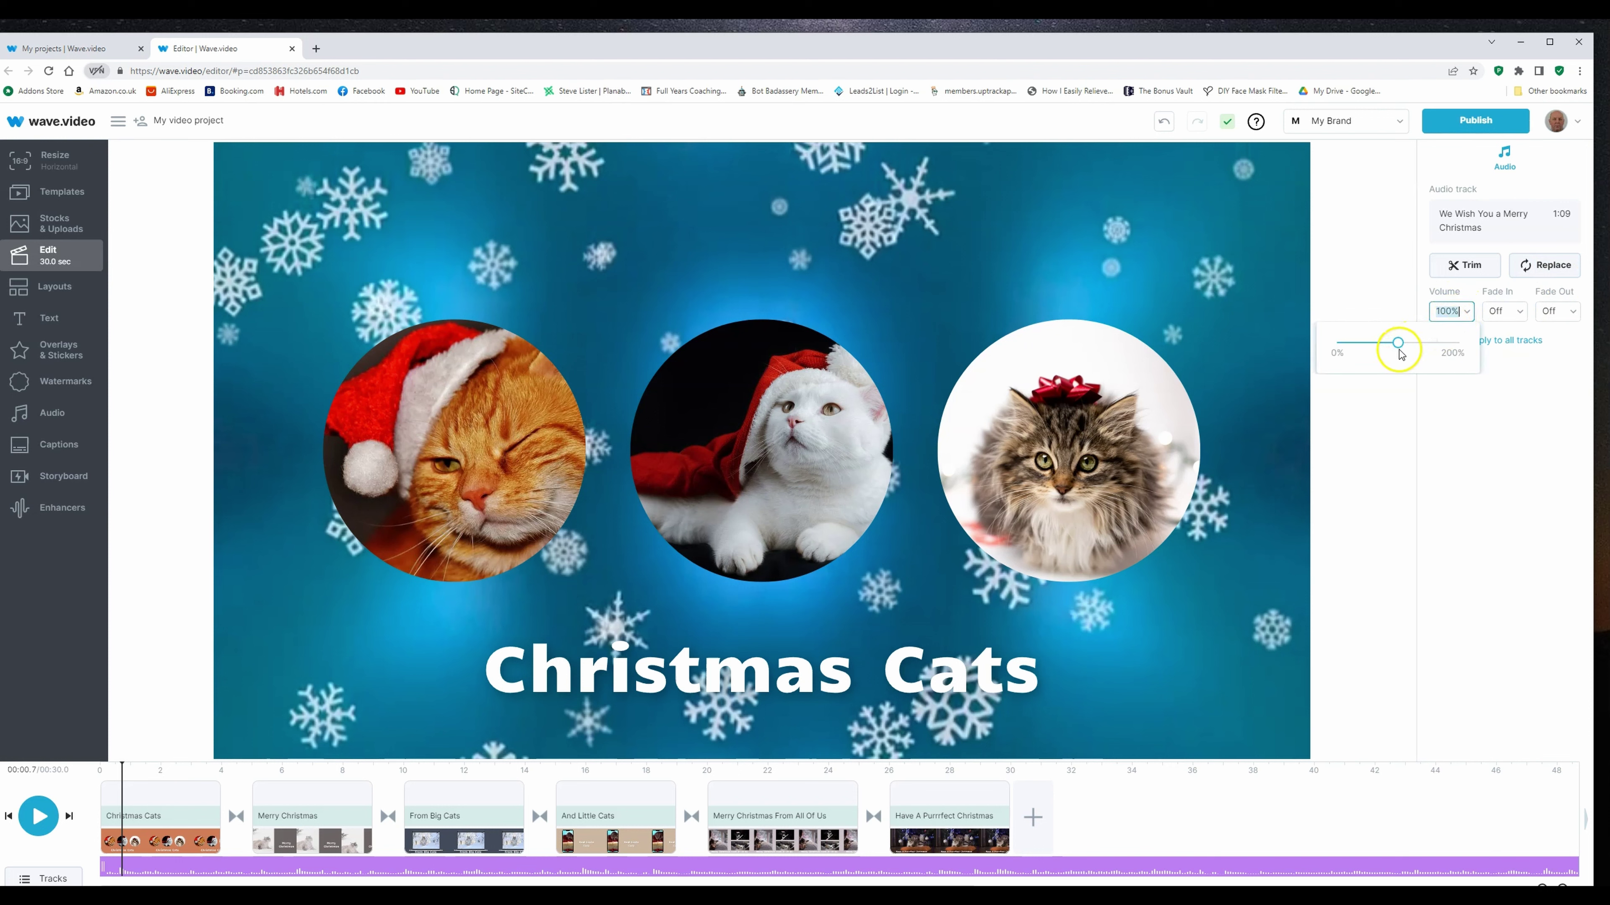
drag(1396, 345, 1378, 348)
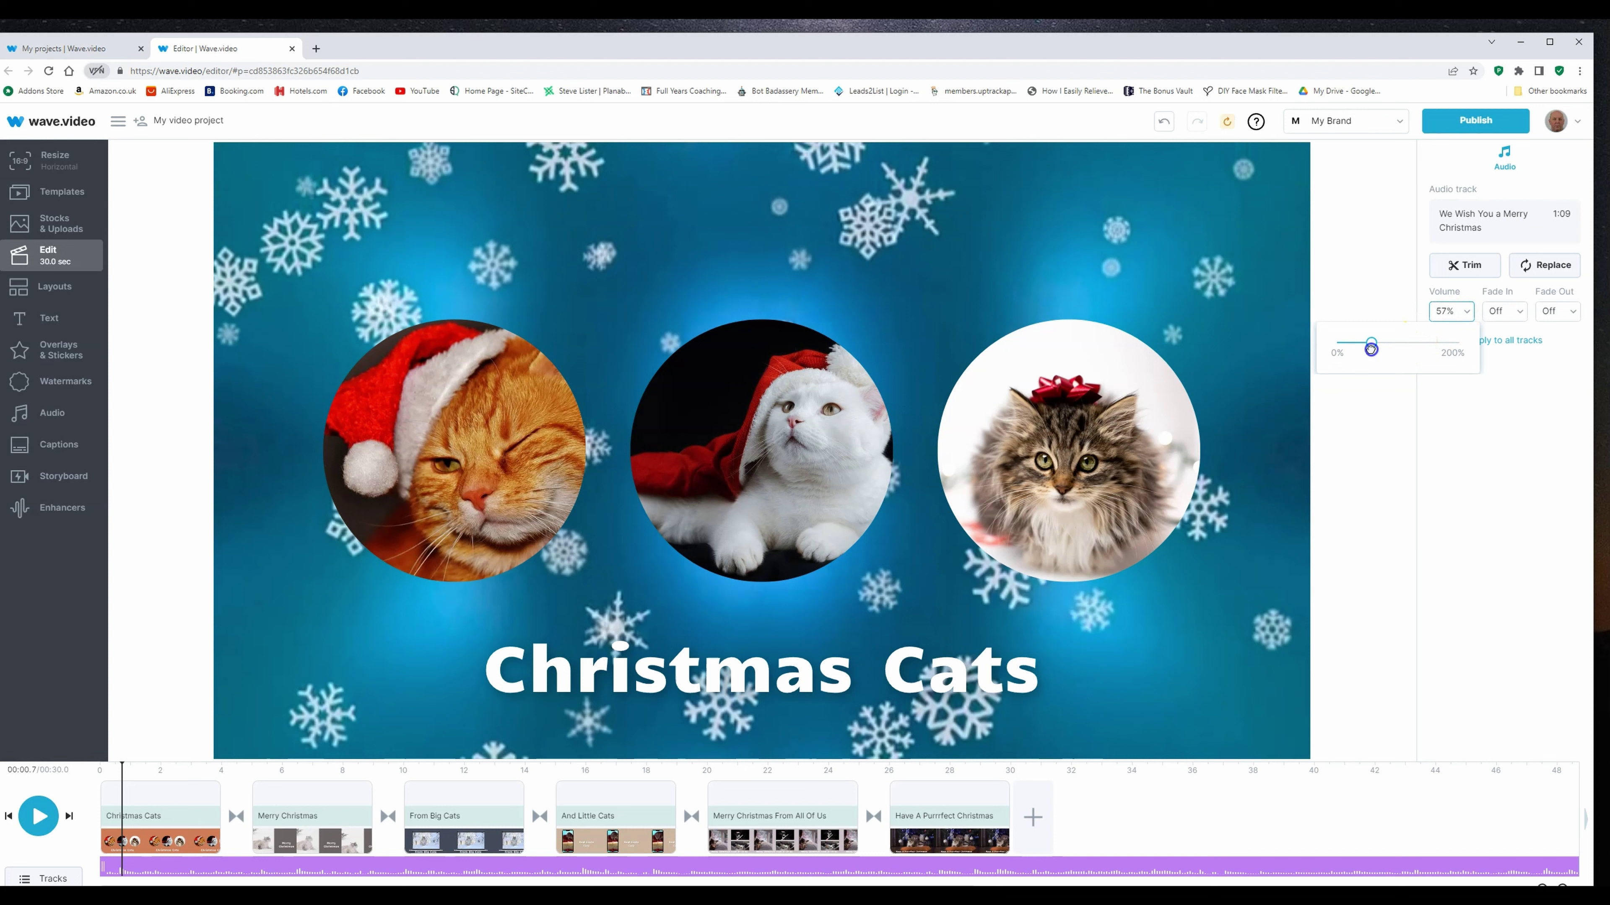